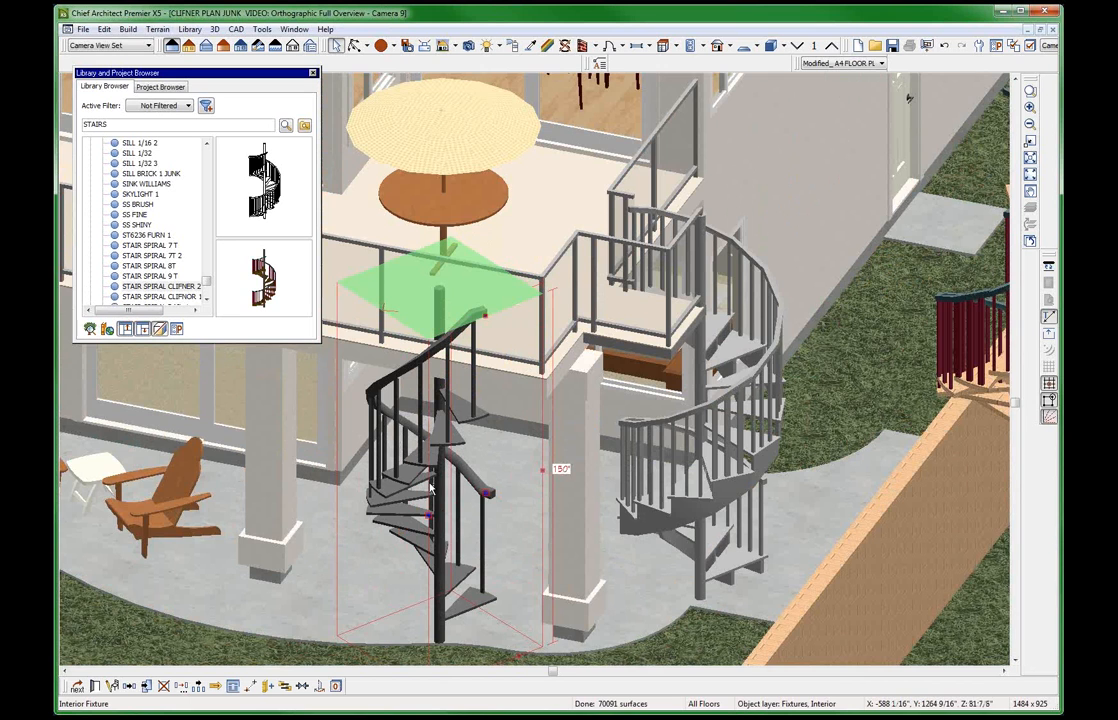
Examine the black and gray spiral staircases beside the deck in the 3D overview, including their treads and railings.
scroll(455, 485, "up", 3)
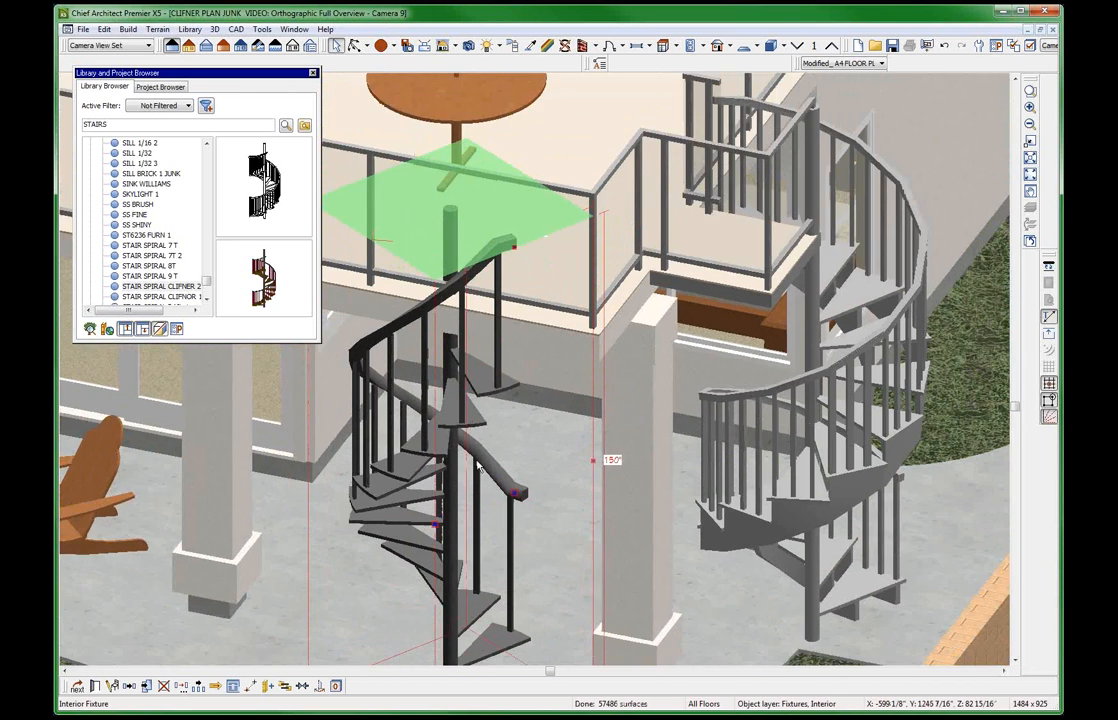
scroll(478, 467, "down", 2)
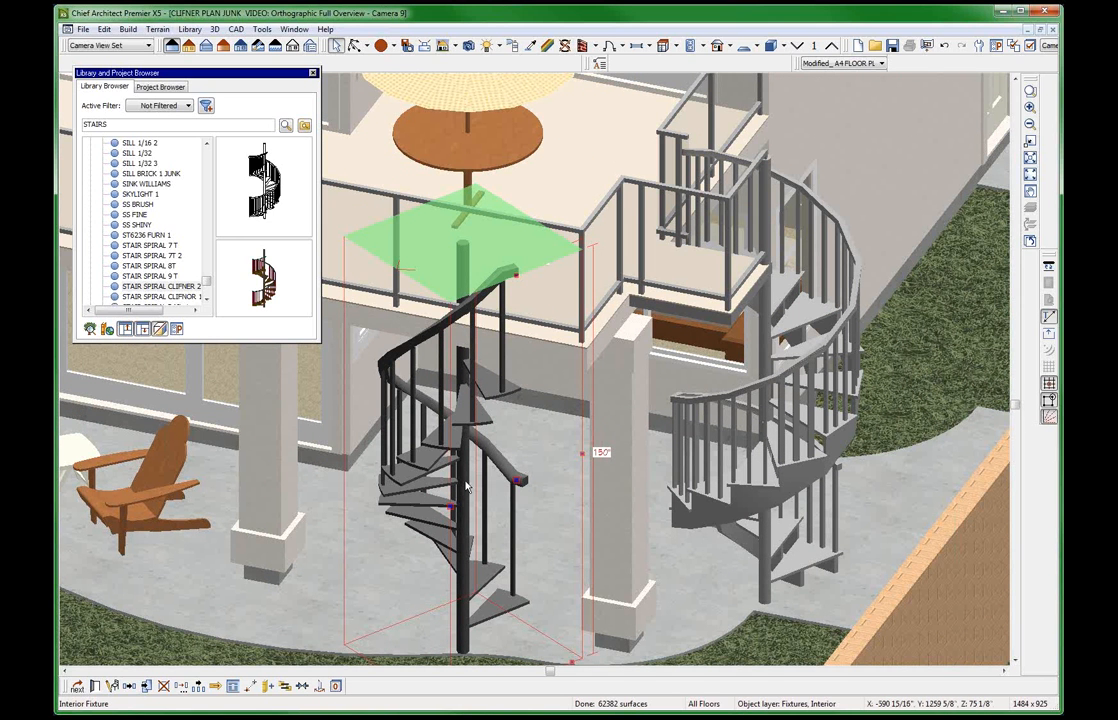
scroll(466, 487, "down", 3)
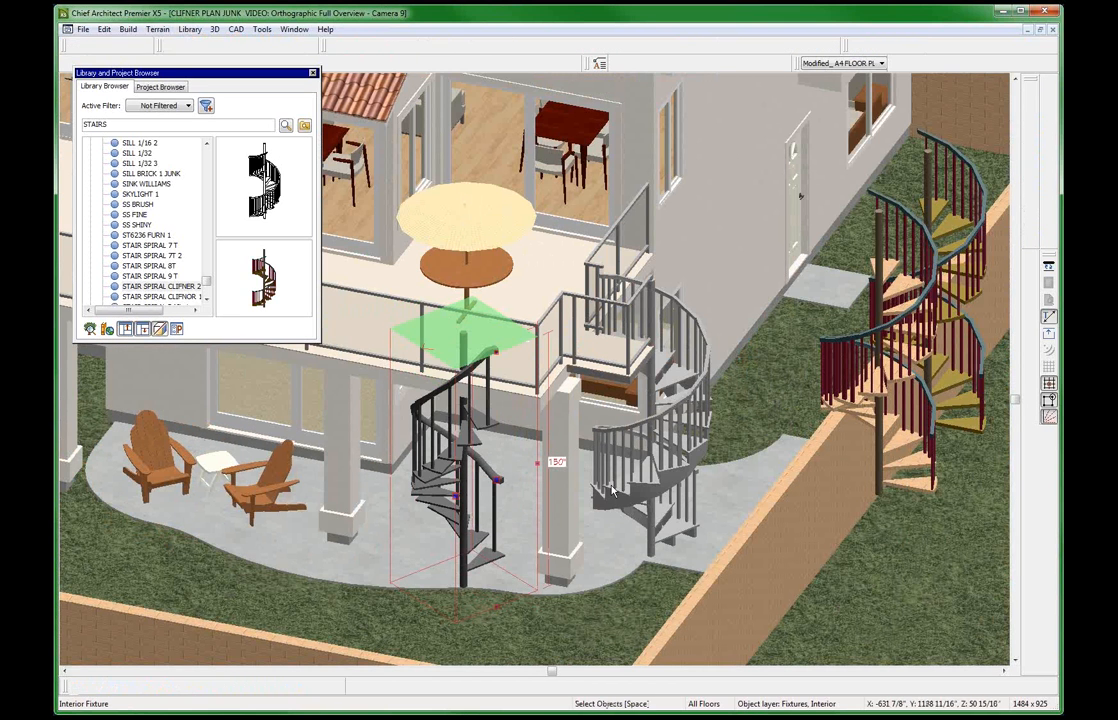
left_click(690, 432)
scroll(690, 432, "up", 3)
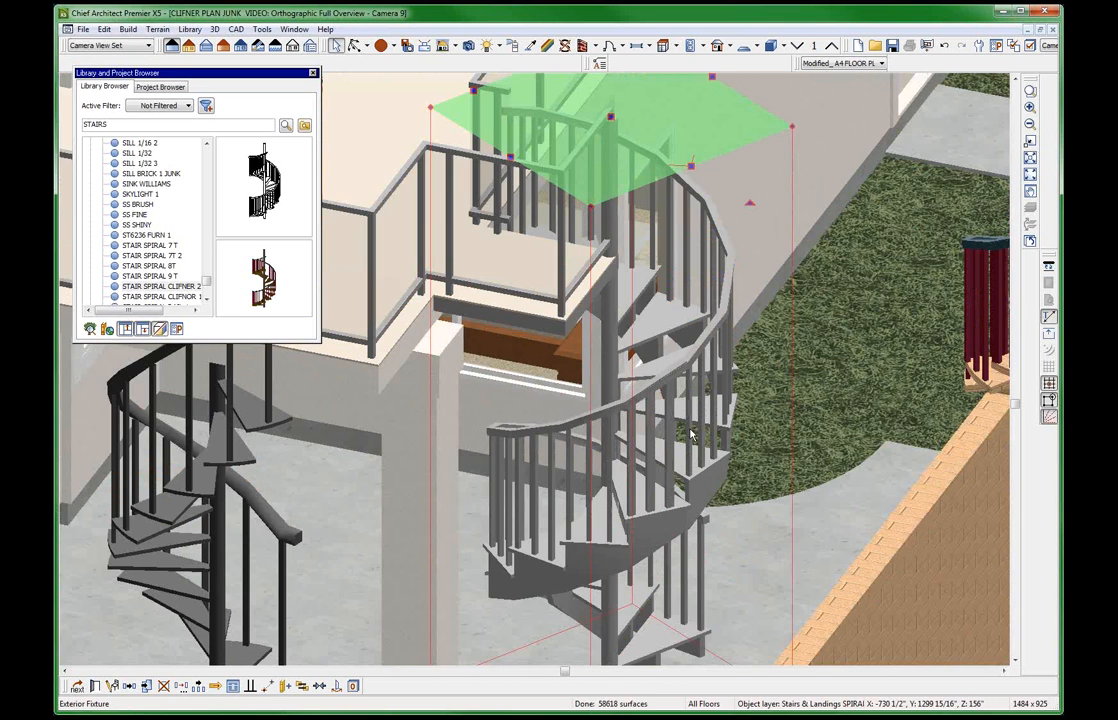
scroll(676, 403, "down", 3)
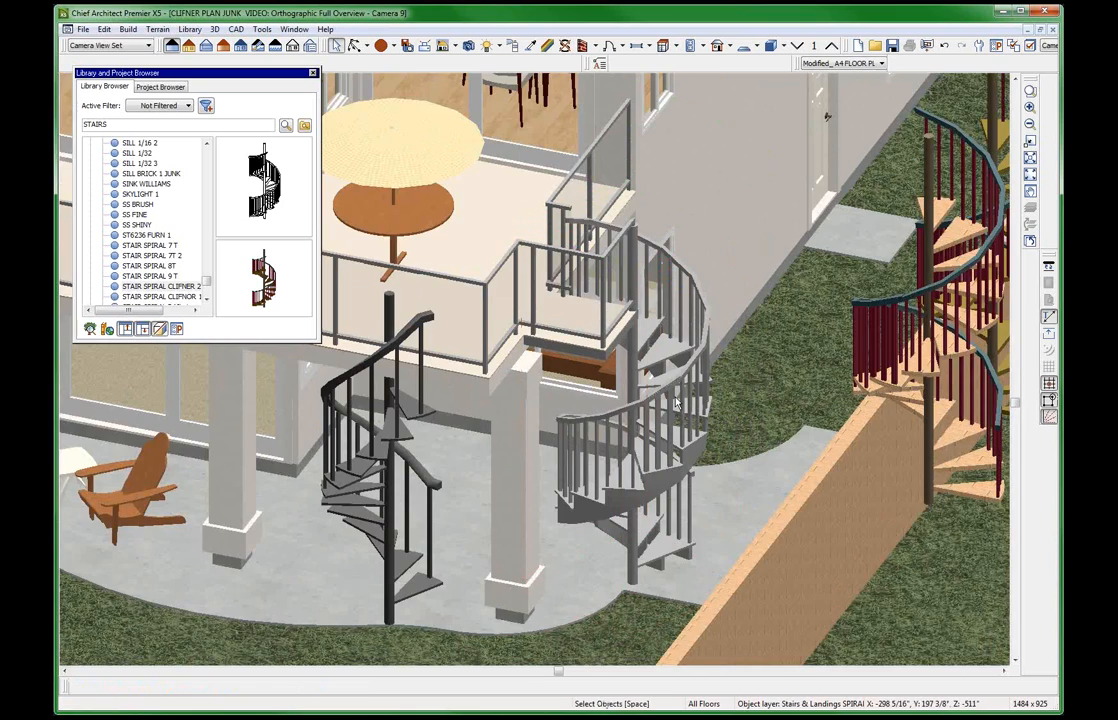
key("alt+o")
left_click_drag(690, 446, 603, 473)
scroll(603, 473, "up", 3)
key("space")
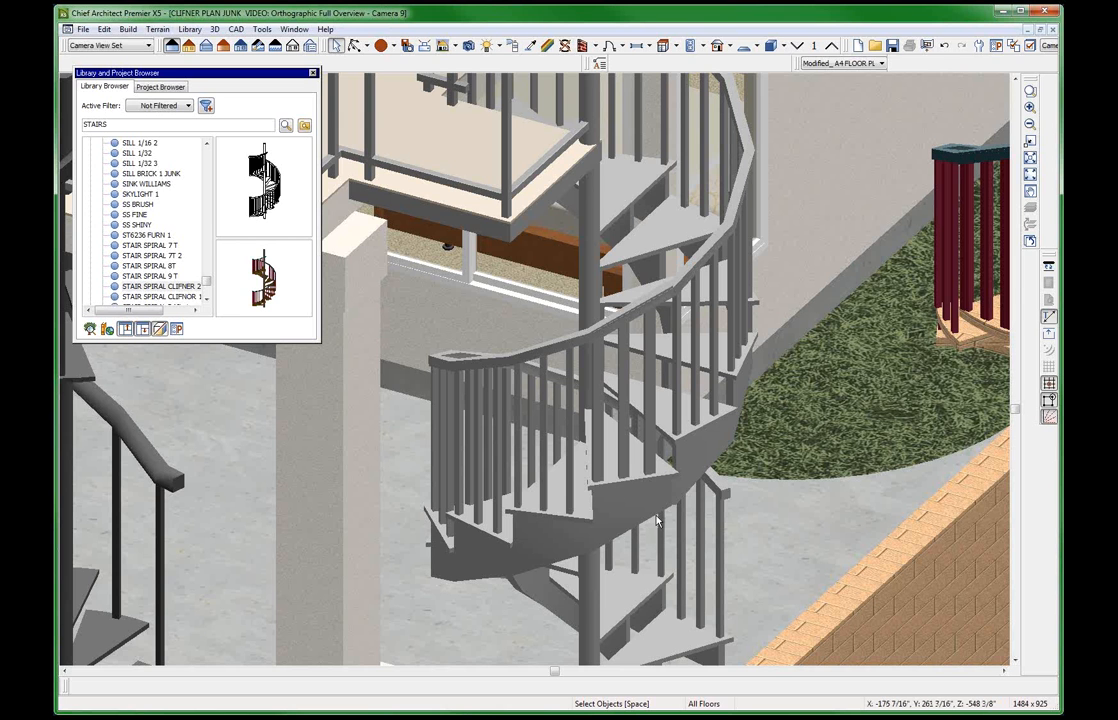
scroll(657, 521, "down", 5)
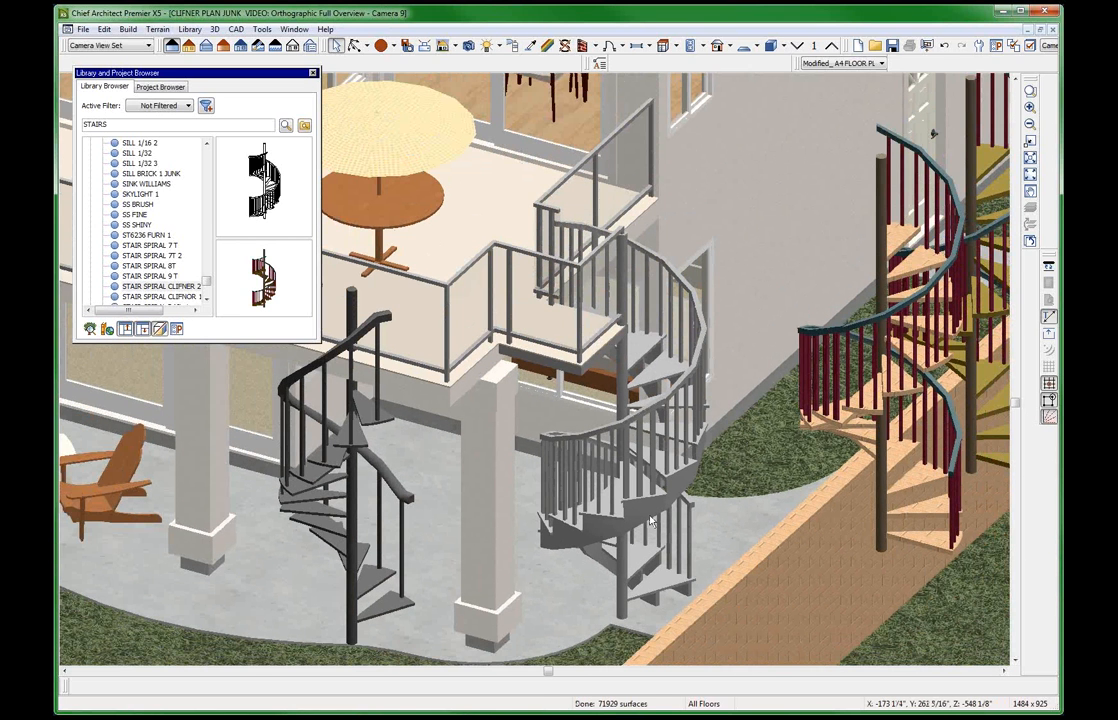
scroll(651, 521, "down", 4)
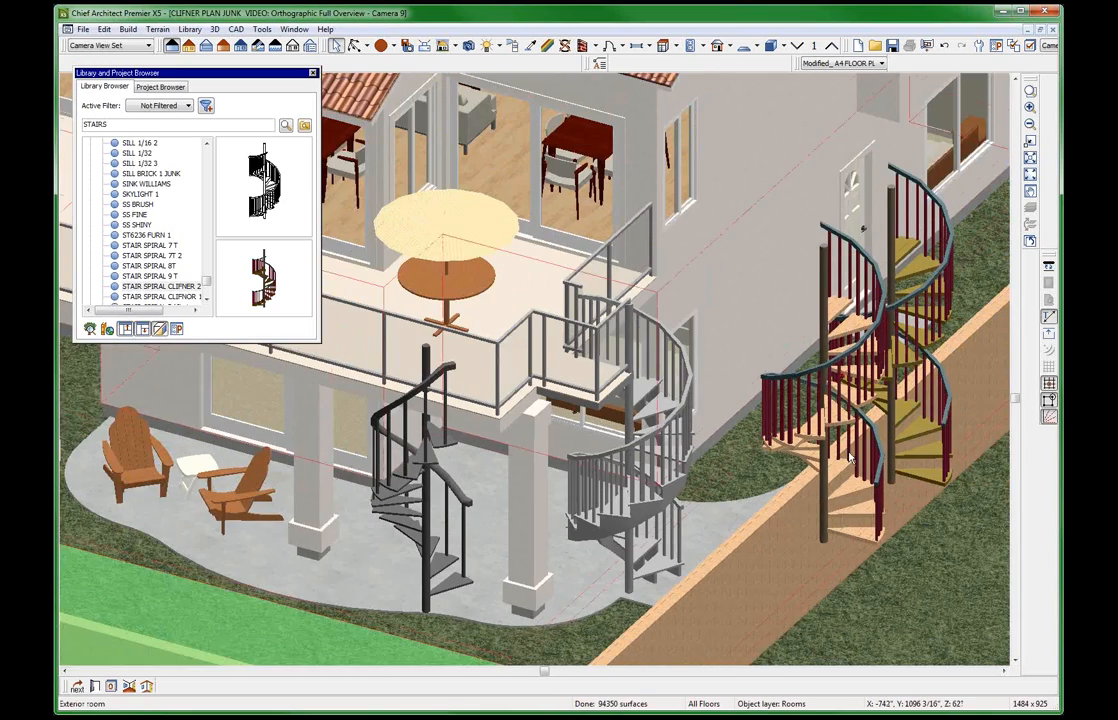
Examine the two red-balustered spiral staircases near the garden wall and compare them with the gray deck staircase.
scroll(843, 458, "up", 6)
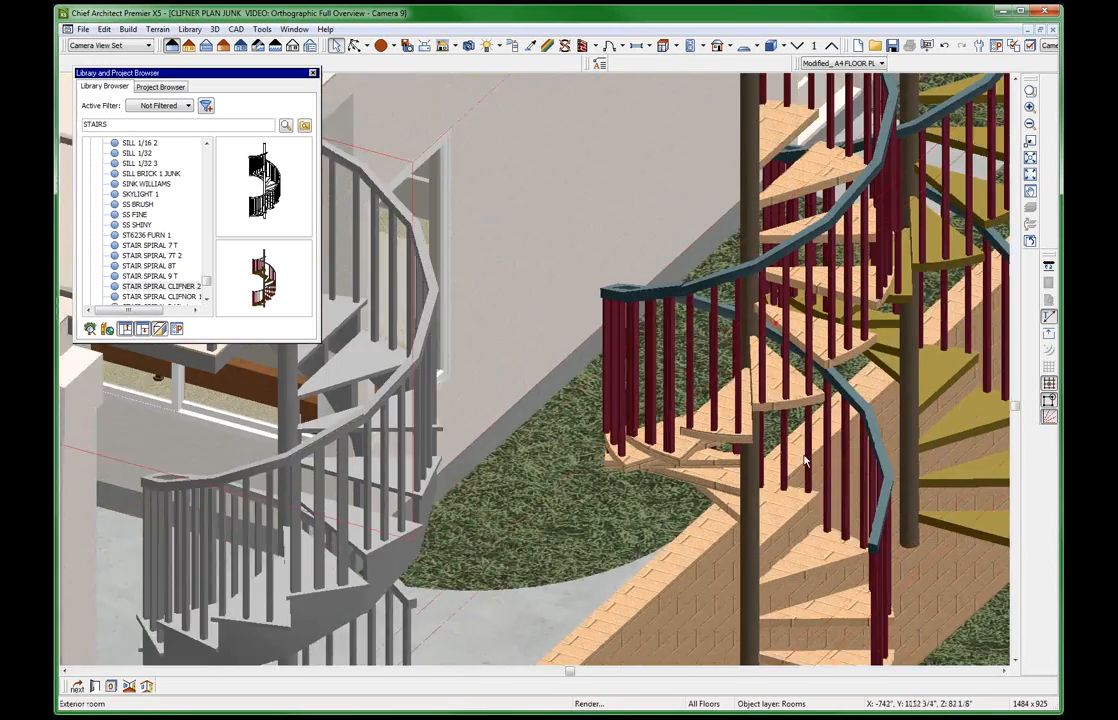
scroll(570, 453, "down", 1)
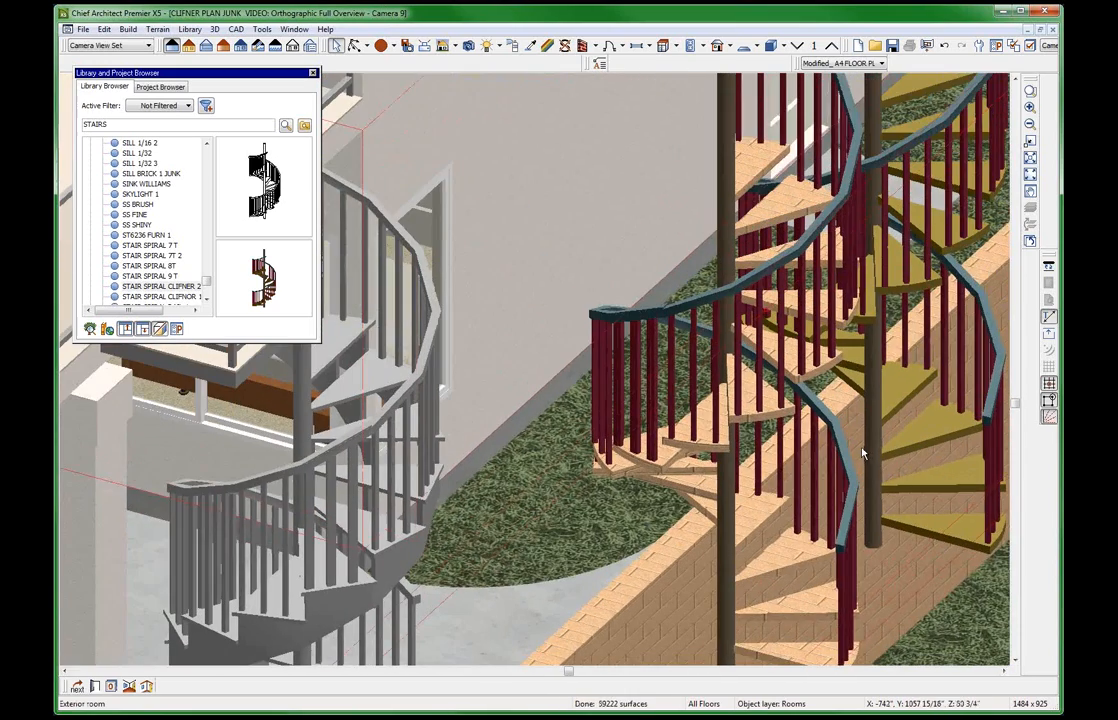
scroll(675, 442, "down", 1)
scroll(840, 438, "up", 2)
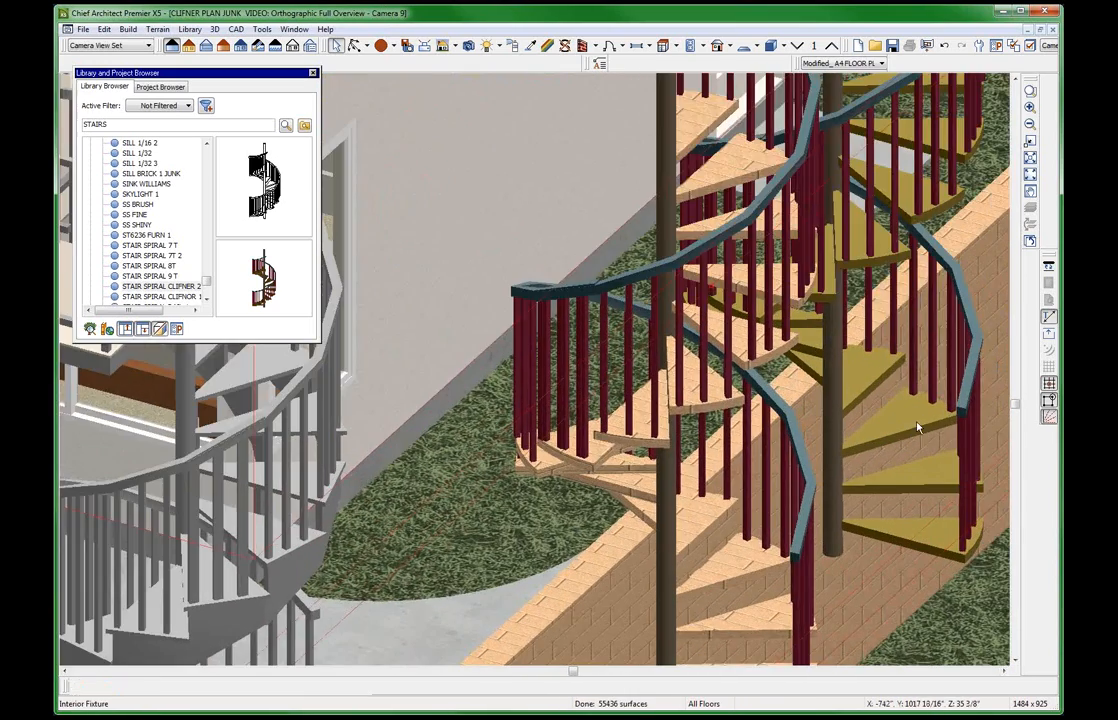
left_click(910, 428)
scroll(783, 425, "down", 2)
scroll(782, 425, "down", 2)
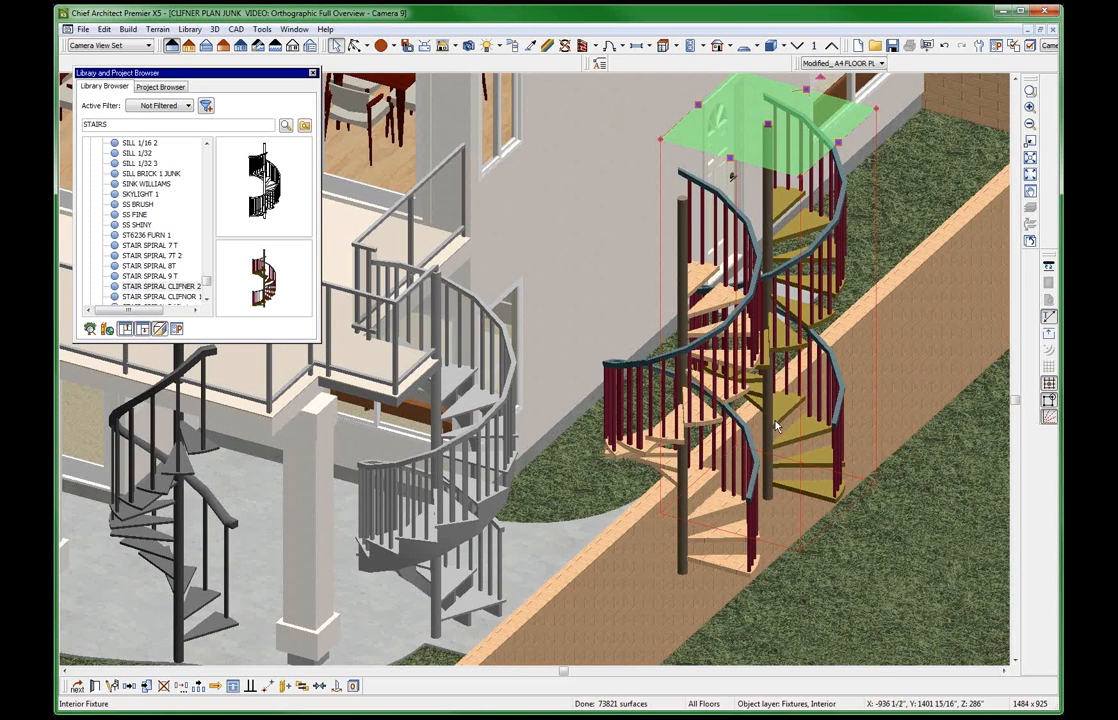
left_click(502, 483)
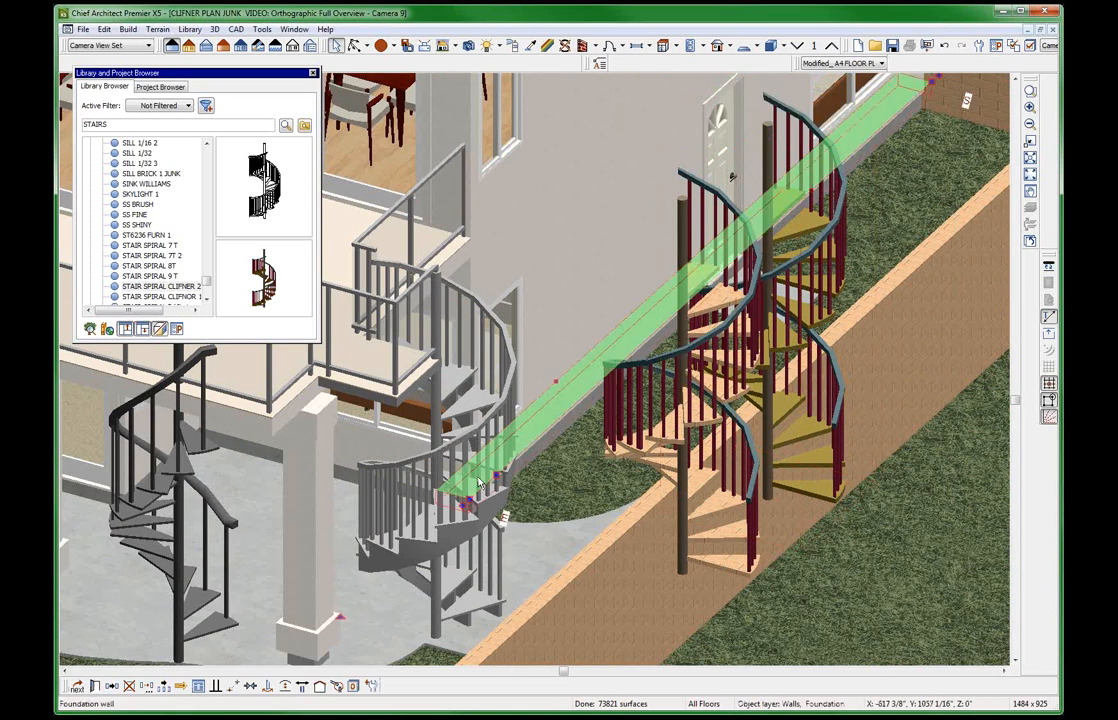
scroll(510, 470, "up", 4)
scroll(591, 426, "down", 3)
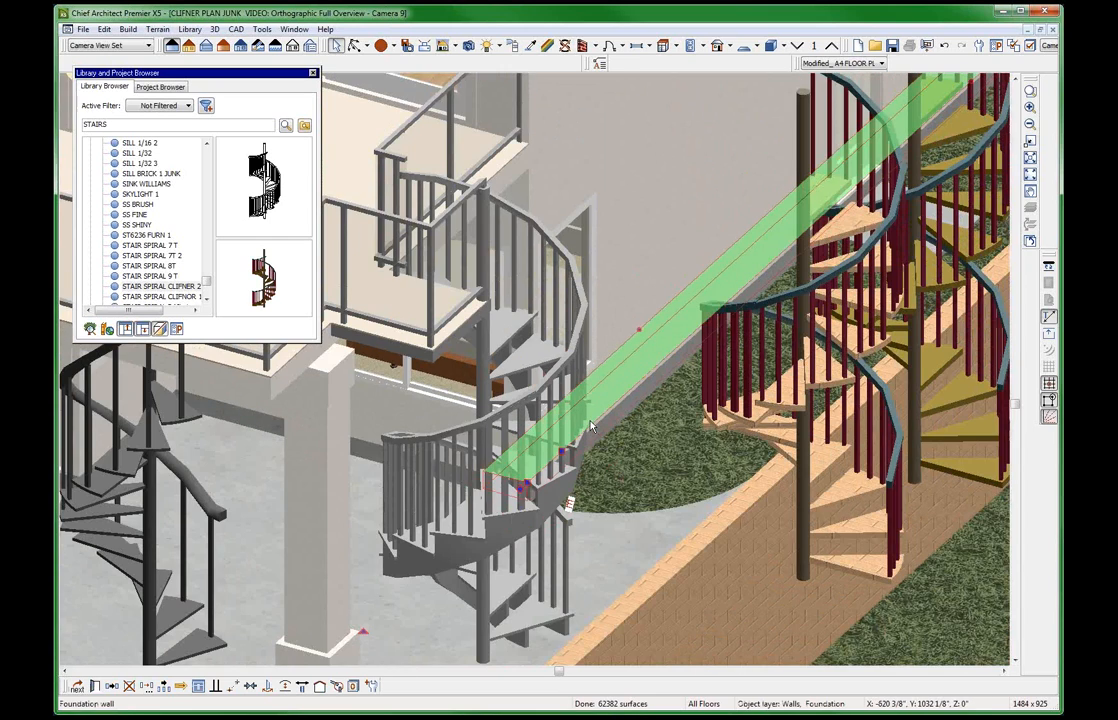
scroll(440, 424, "down", 2)
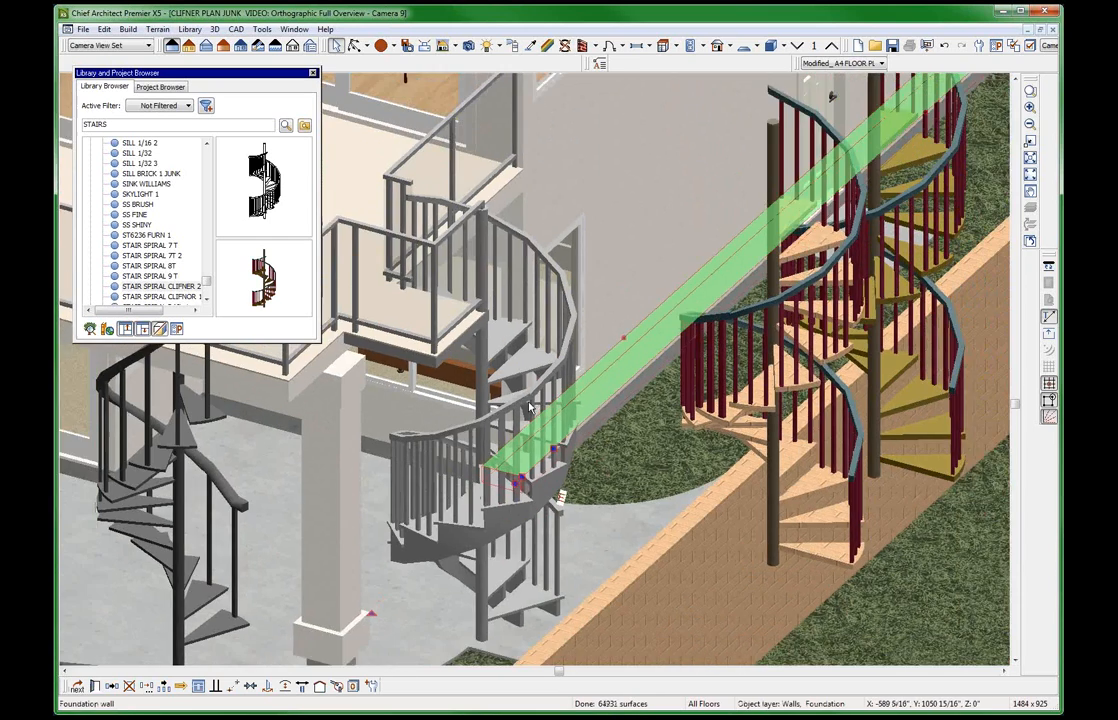
scroll(655, 424, "up", 3)
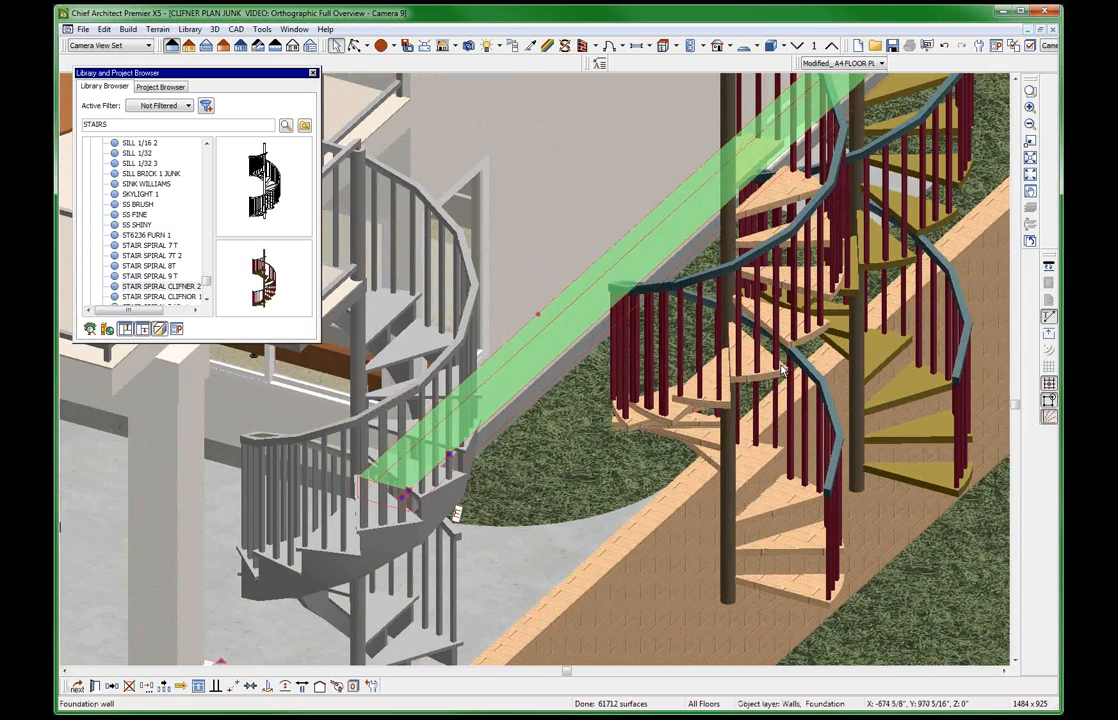
left_click(783, 371)
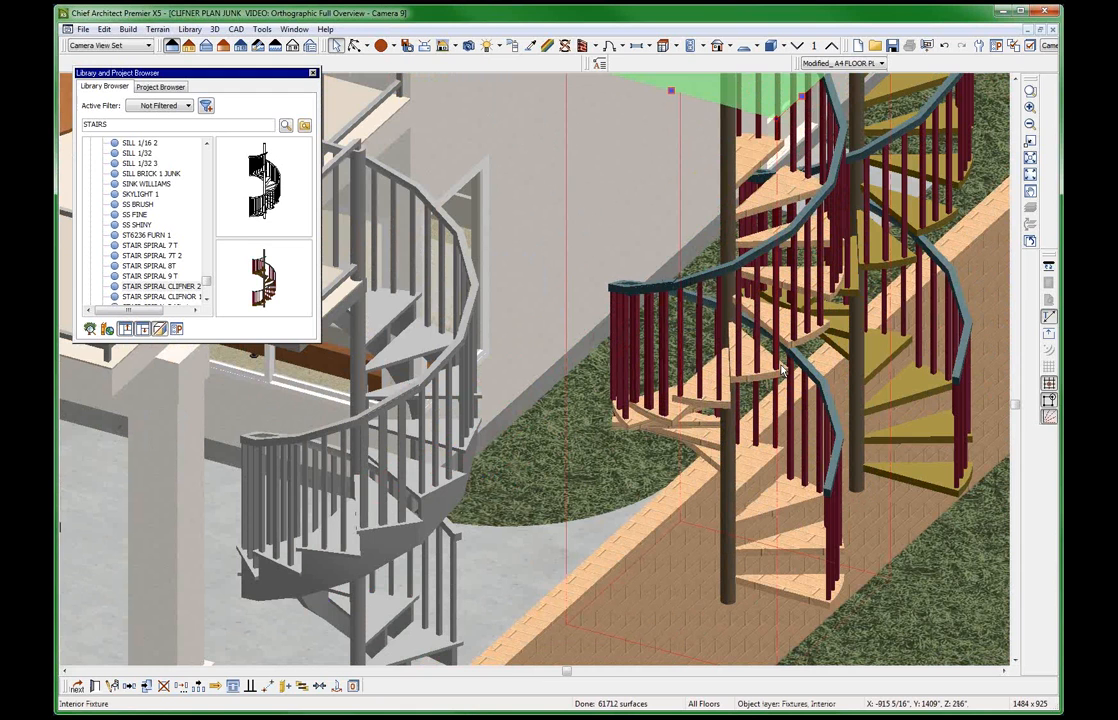
scroll(670, 403, "down", 4)
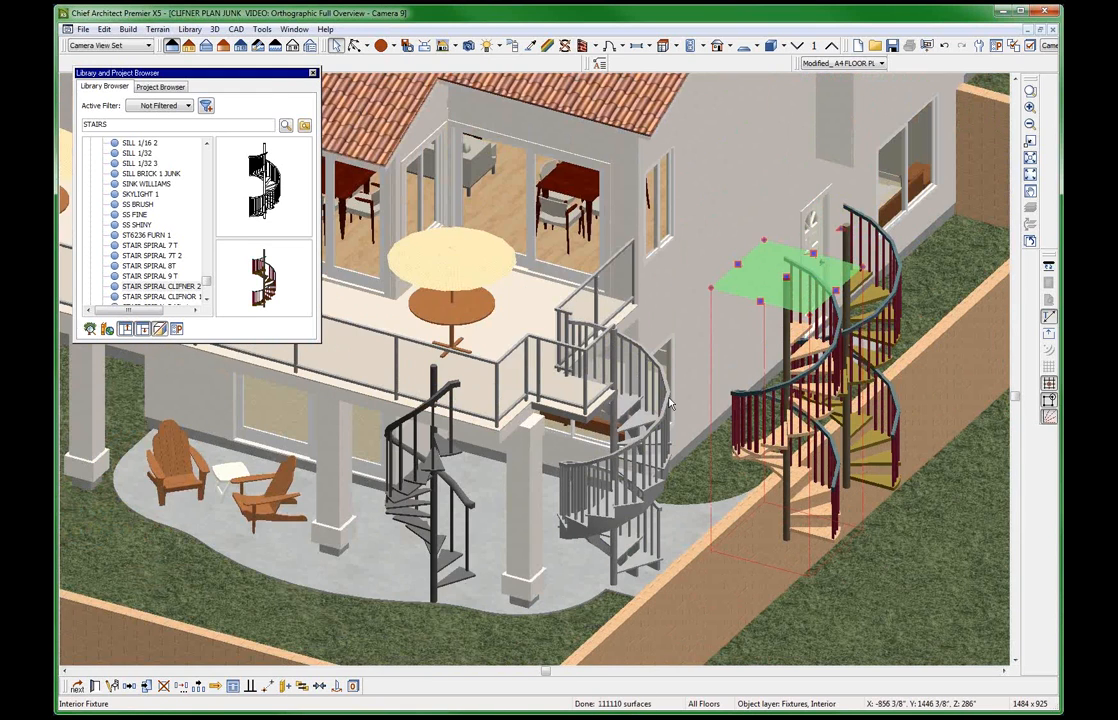
Switch to the CLIFNER PLAN JUNK VIDEO floor plan and bring the deck area into view.
left_click(294, 29)
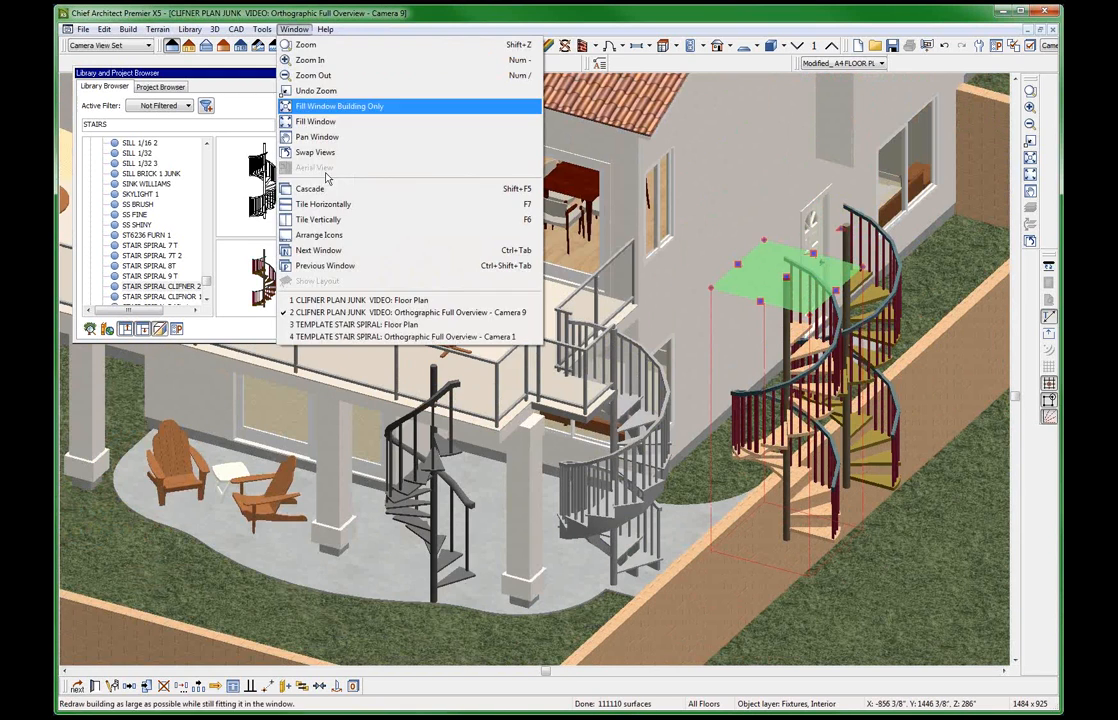
left_click(440, 300)
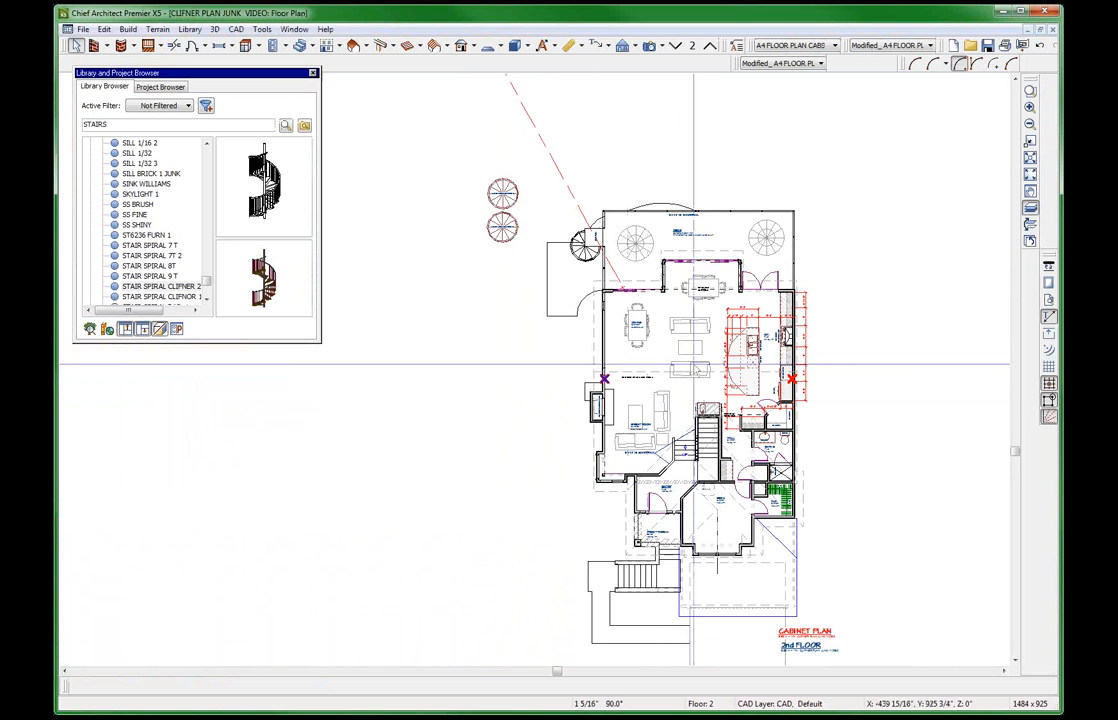
scroll(693, 365, "up", 2)
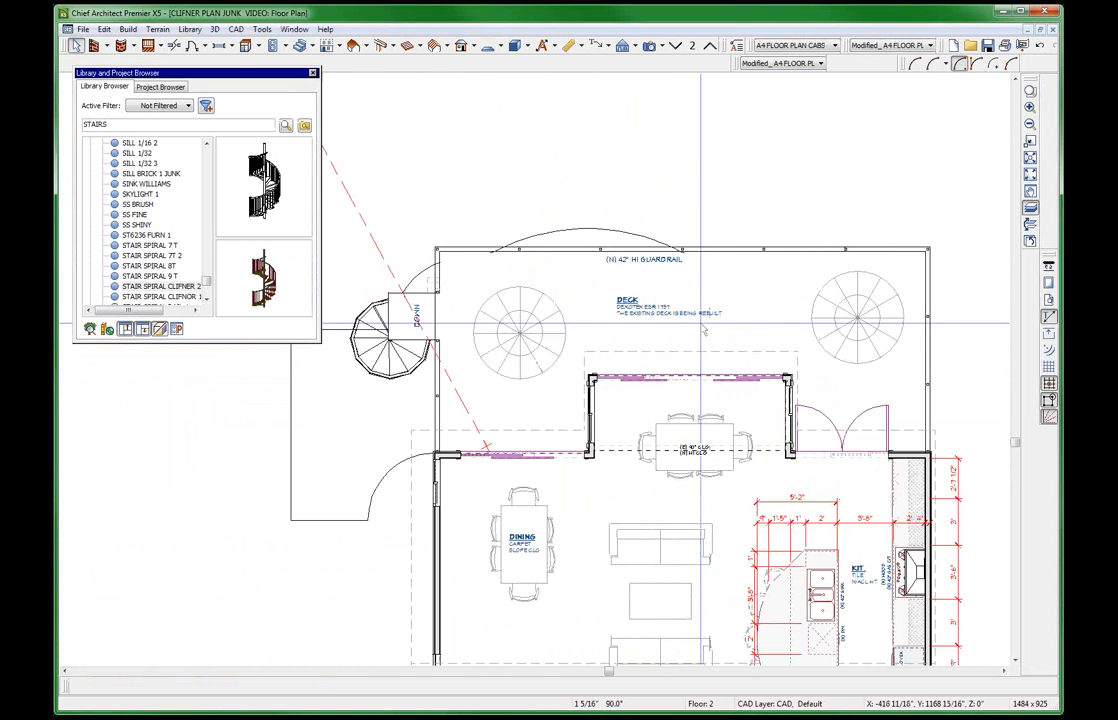
scroll(704, 330, "down", 2)
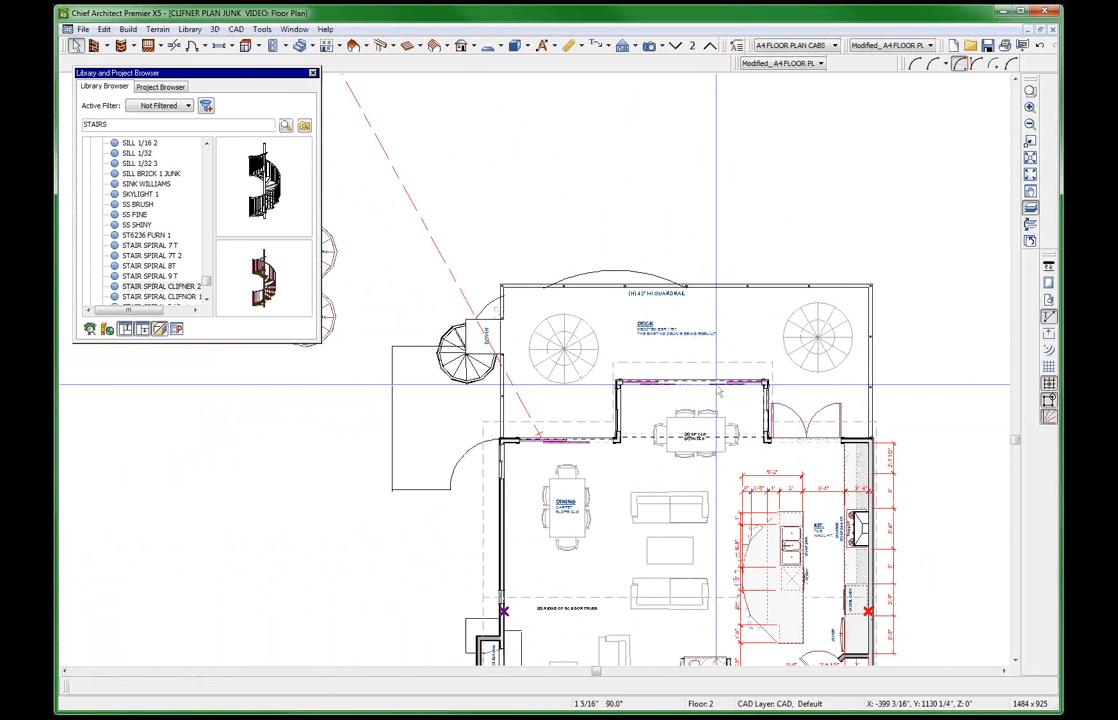
Draw a straight staircase about 146" long and 39" wide running outward from the deck's outer guardrail.
left_click(304, 46)
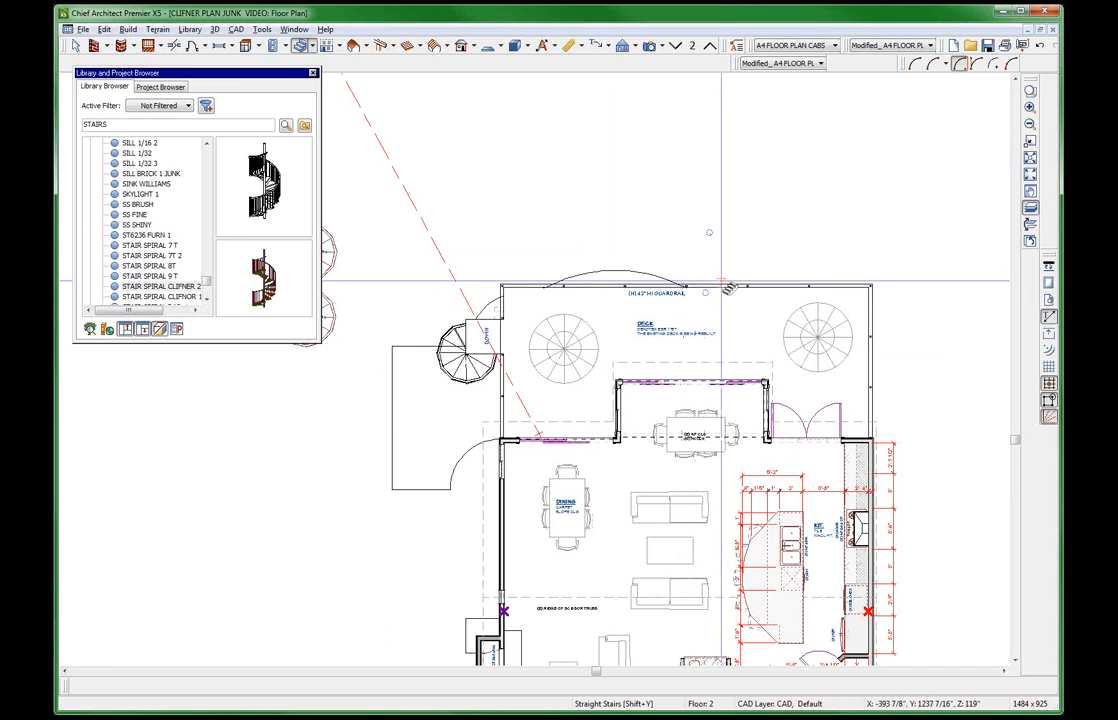
left_click_drag(718, 287, 722, 143)
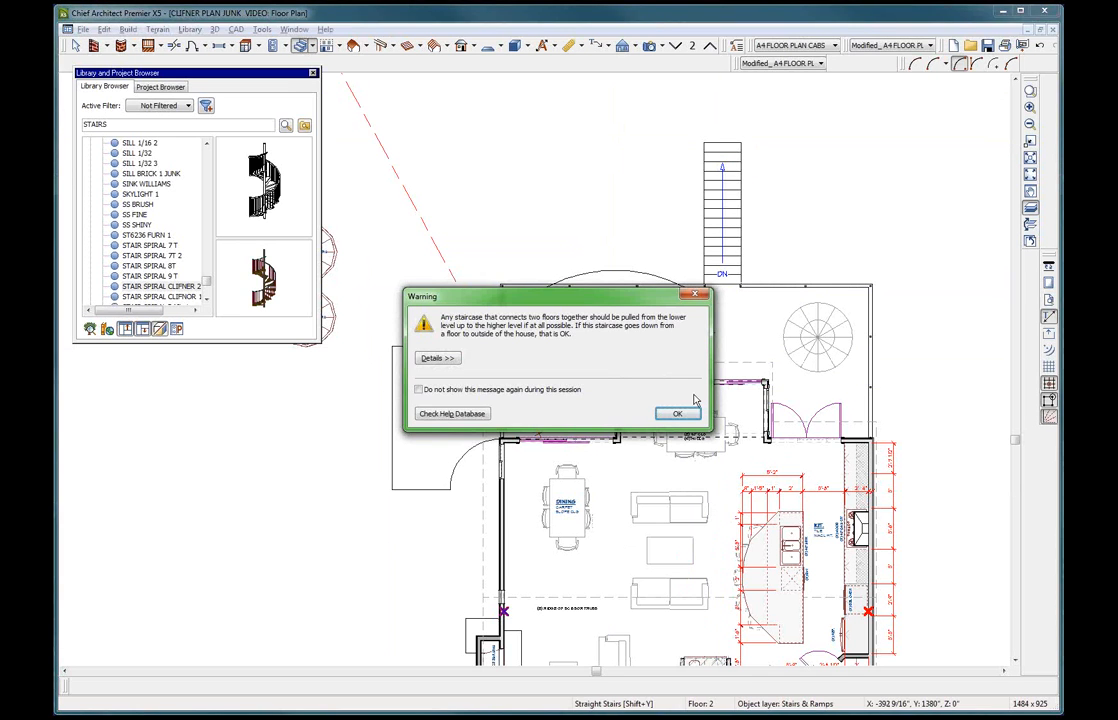
left_click(677, 414)
Lock the number of treads on the new straight staircase and set it to 16.
left_click(710, 184)
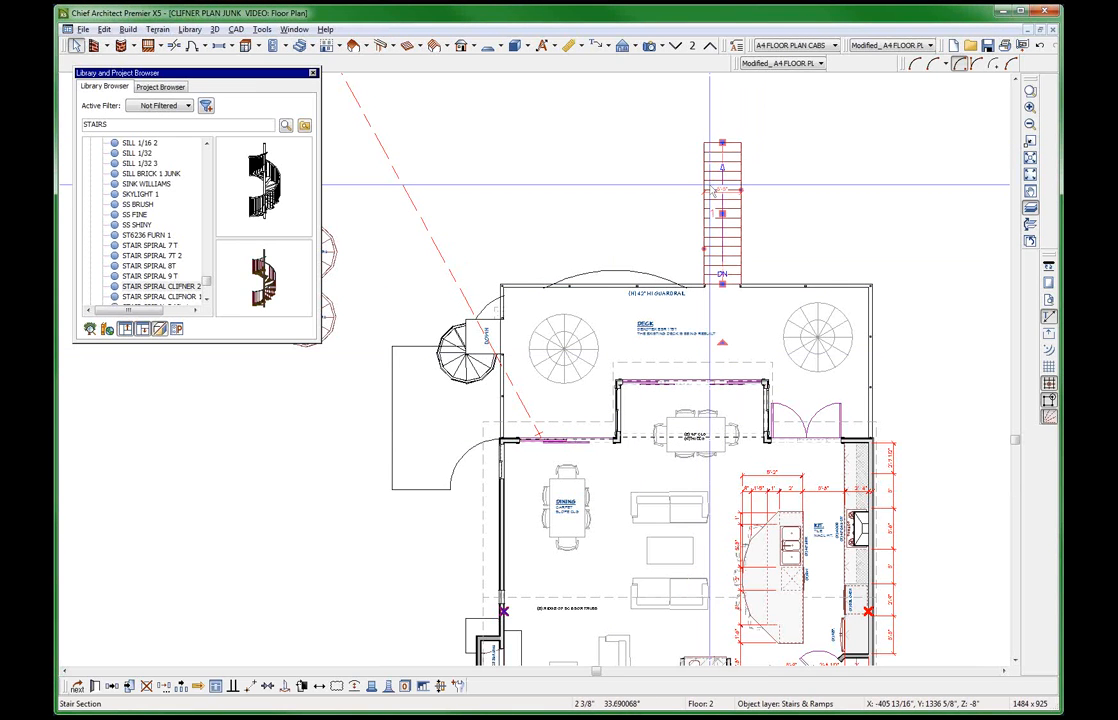
double_click(710, 184)
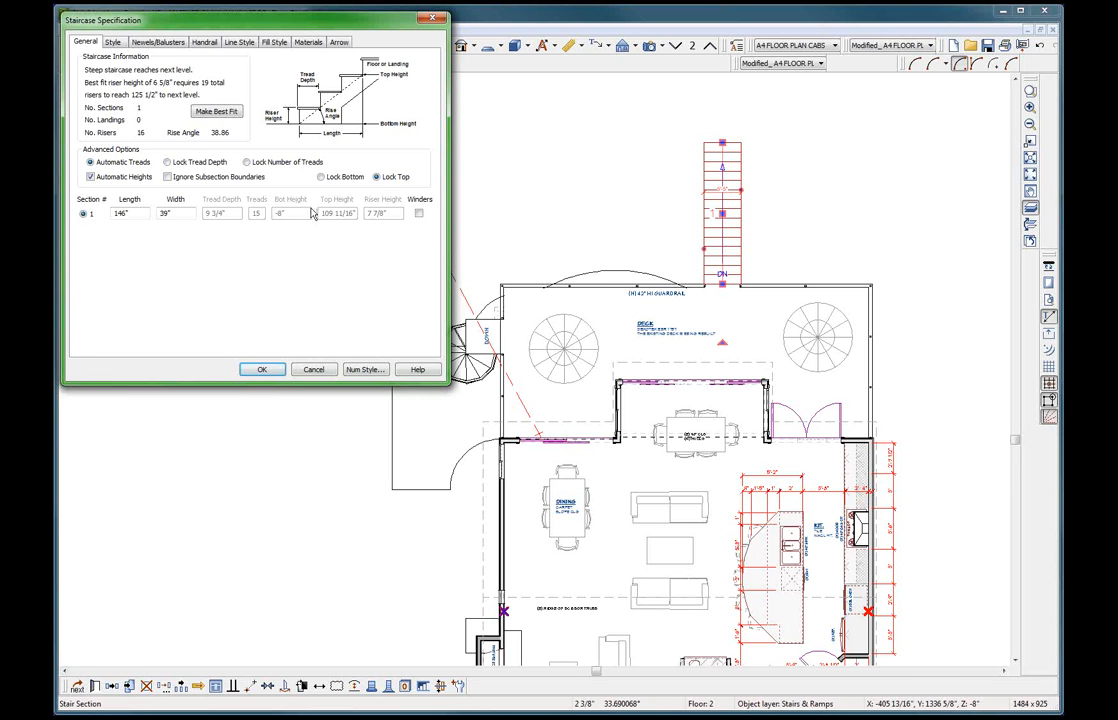
left_click(276, 163)
type("16")
key("Tab")
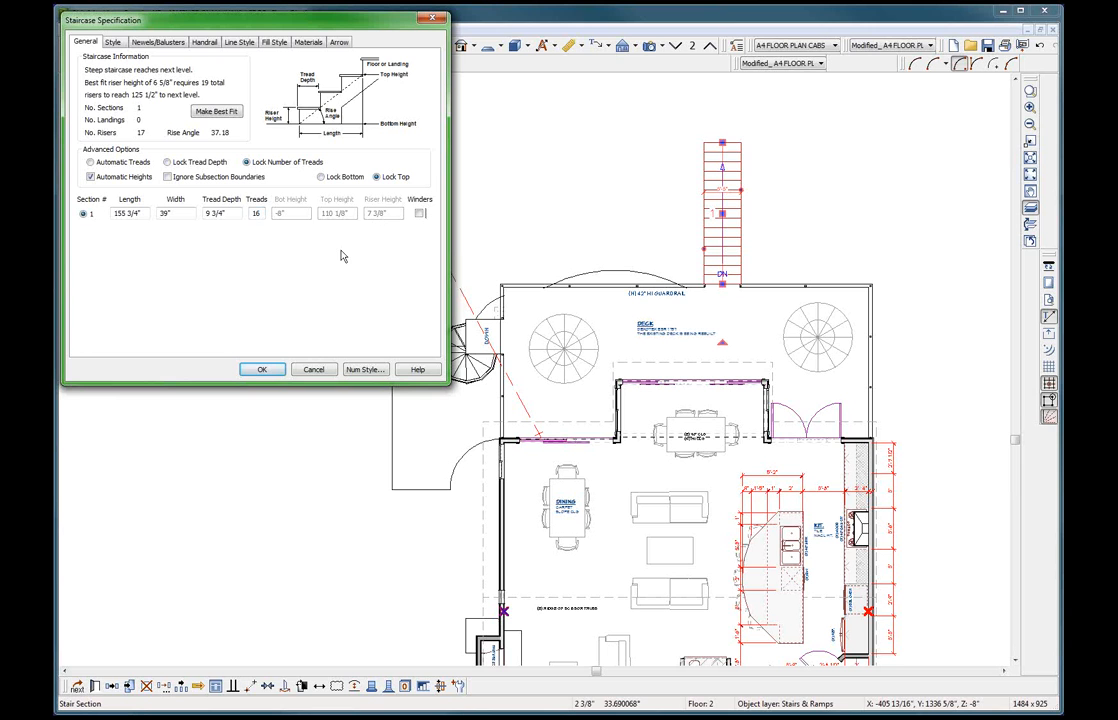
left_click(258, 370)
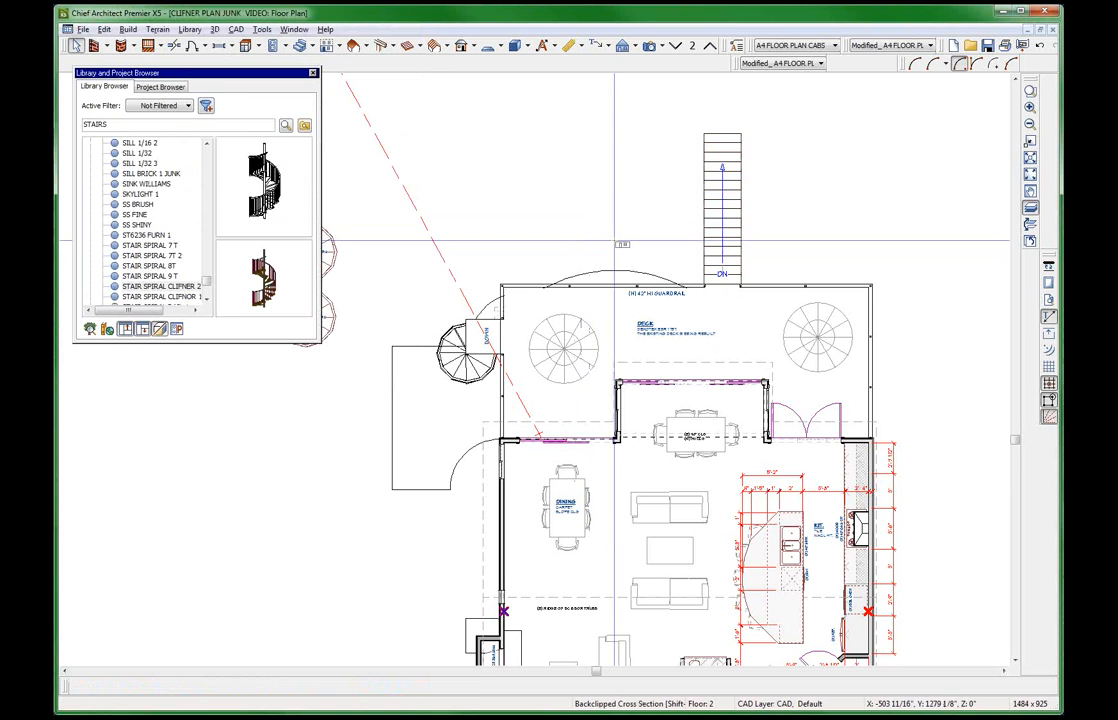
Create a backclipped cross section through the straight staircase, inspect how it meets the deck and ground, and close the section view.
left_click_drag(722, 228, 582, 228)
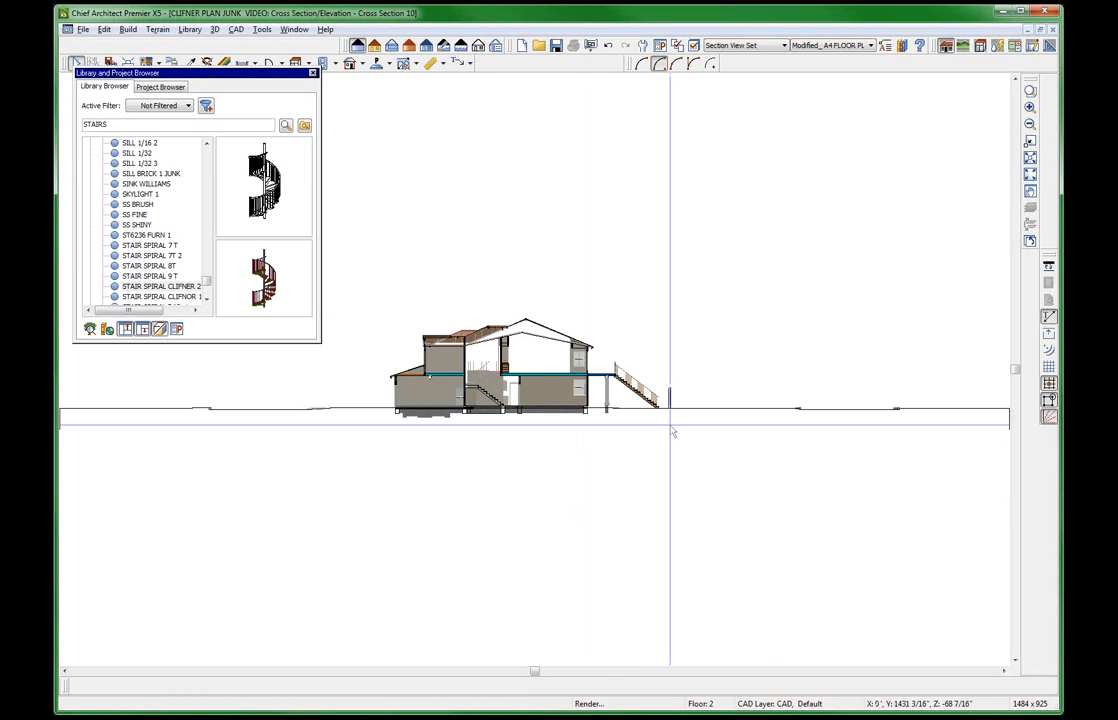
scroll(672, 430, "up", 3)
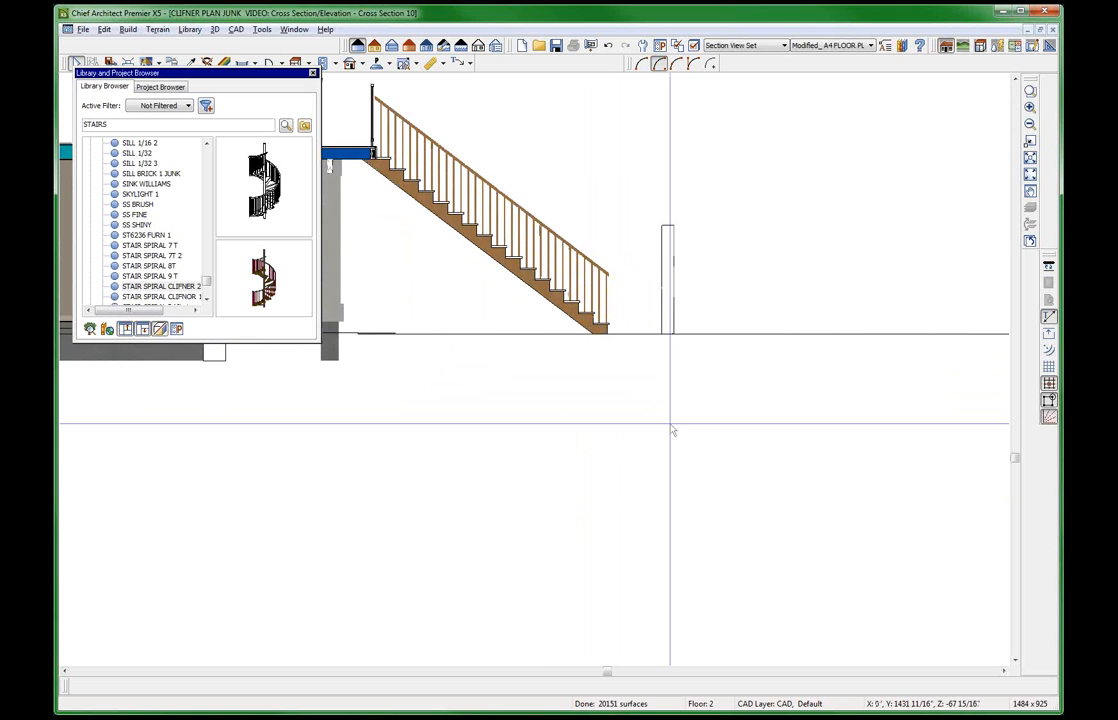
scroll(672, 430, "down", 2)
scroll(512, 322, "up", 2)
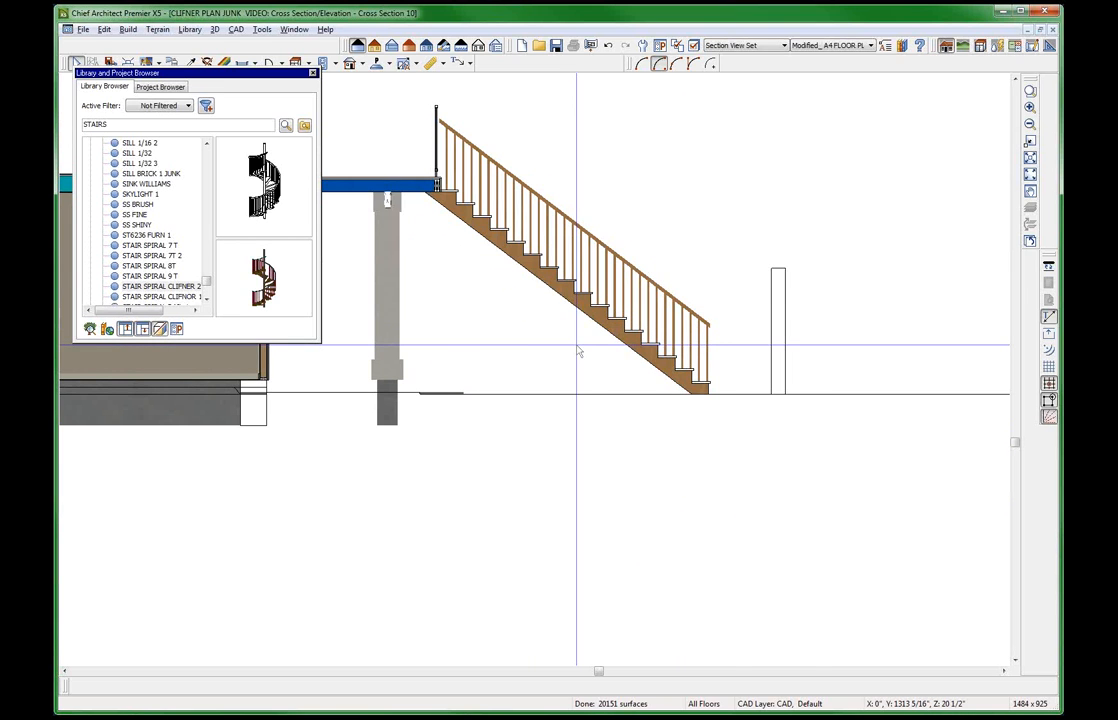
key("ctrl+w")
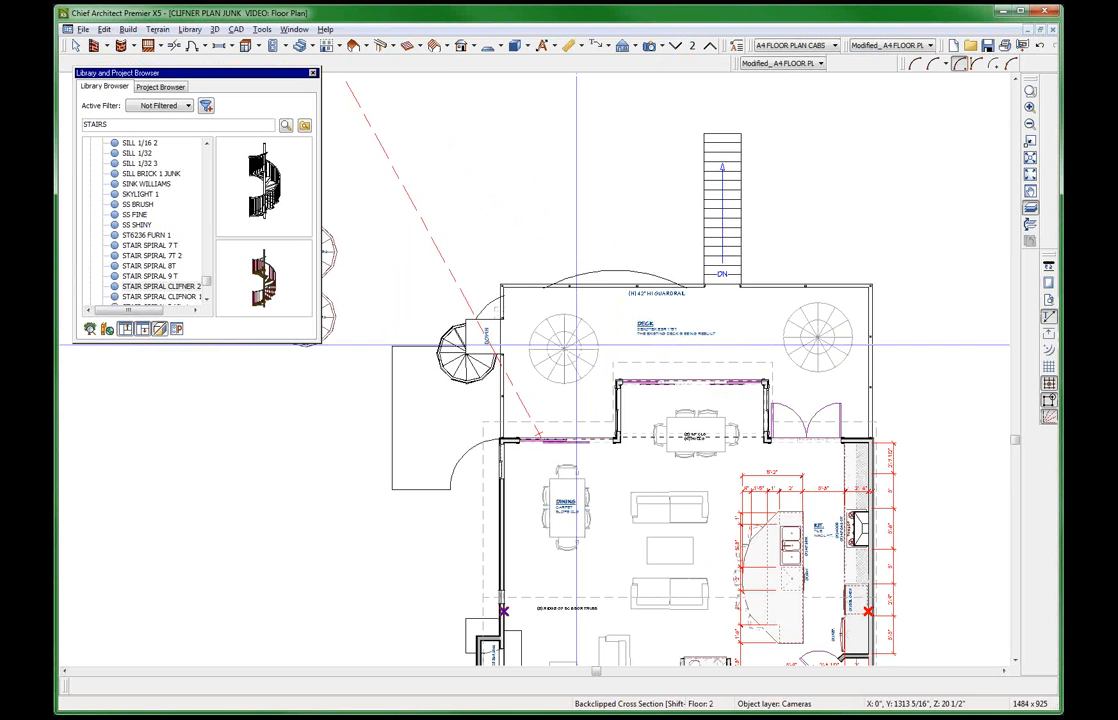
key("space")
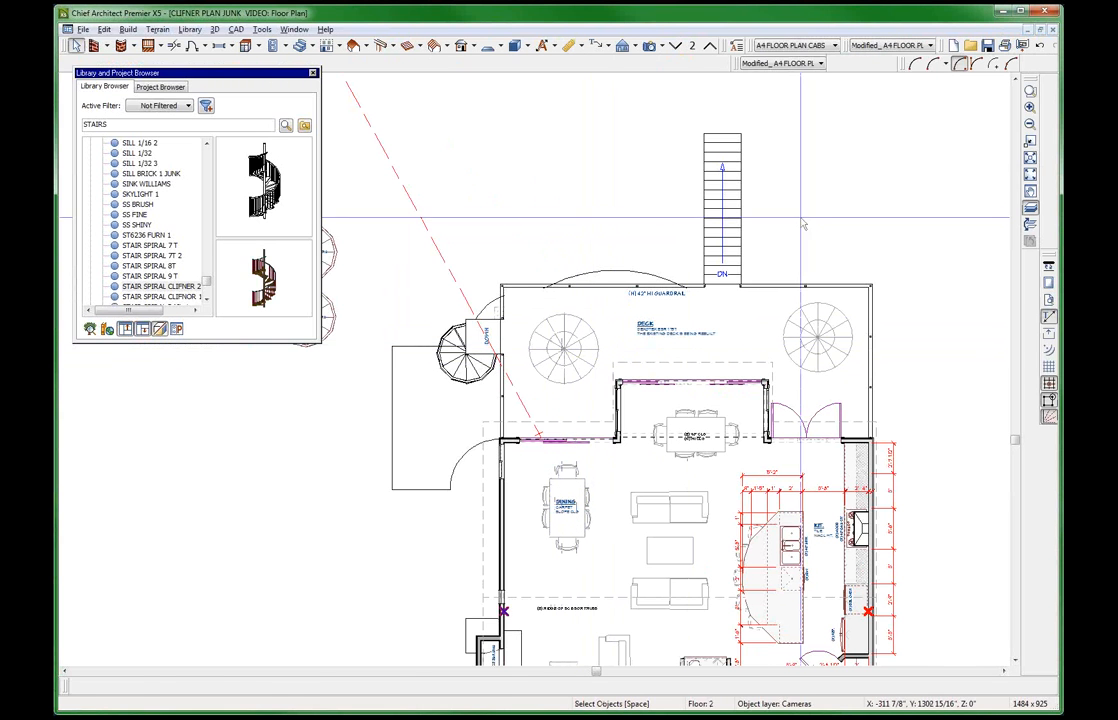
Review the straight staircase's tread and riser values in its specification, and close it without changes.
left_click(726, 205)
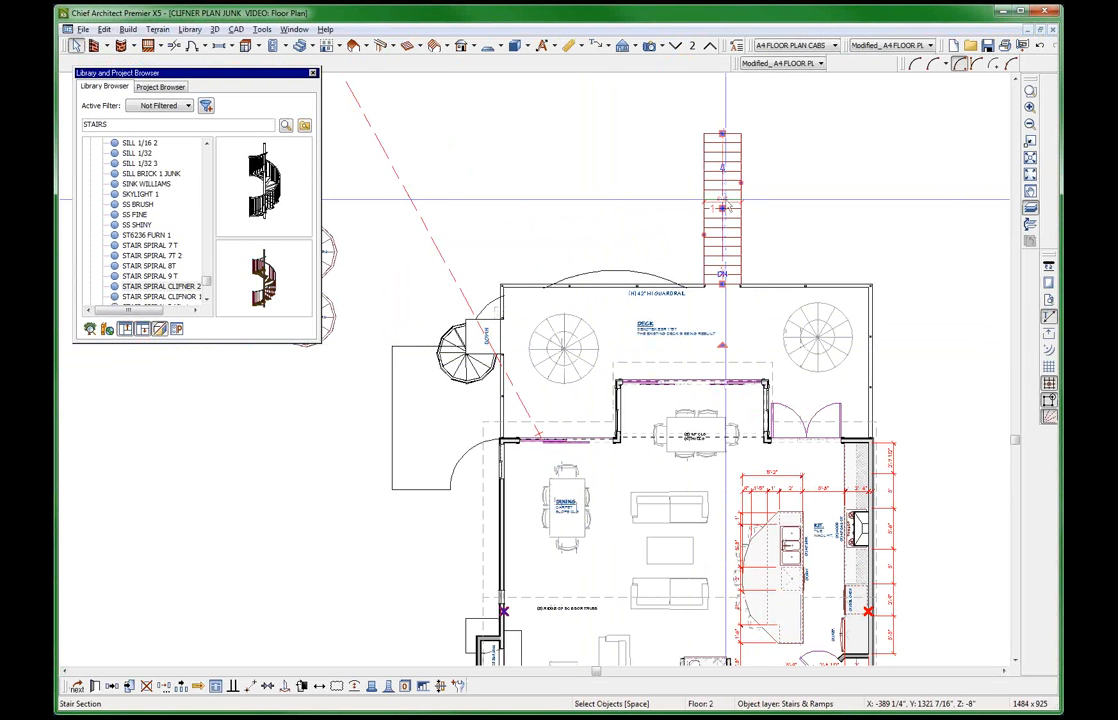
double_click(726, 205)
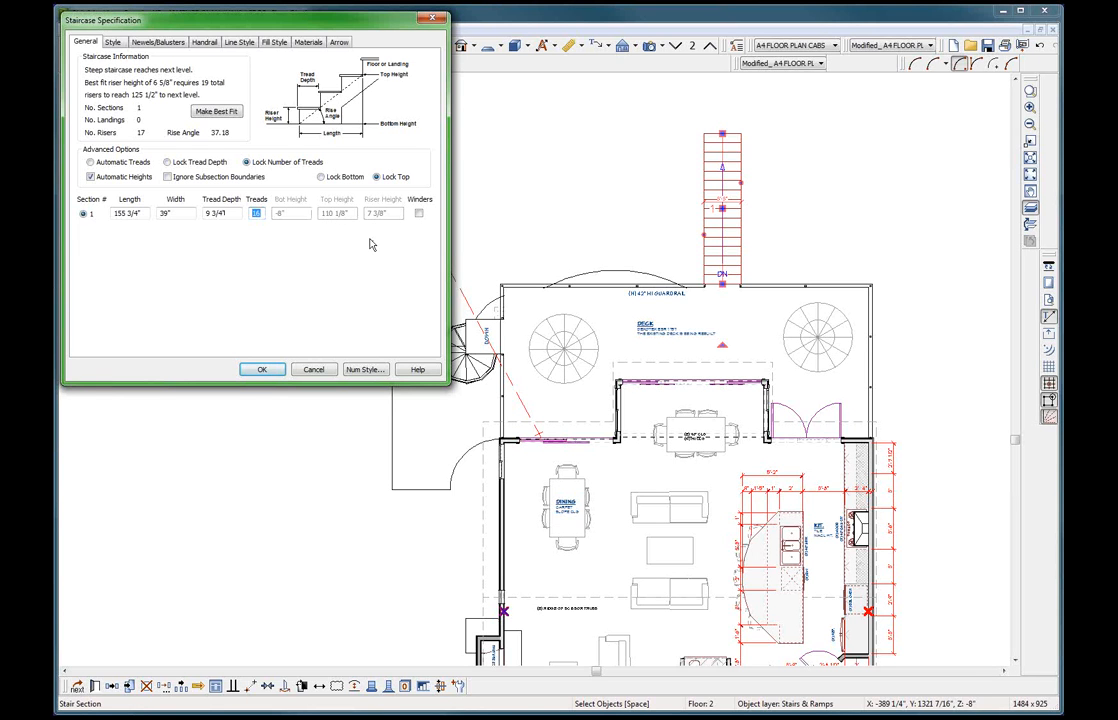
left_click(314, 369)
left_click(354, 440)
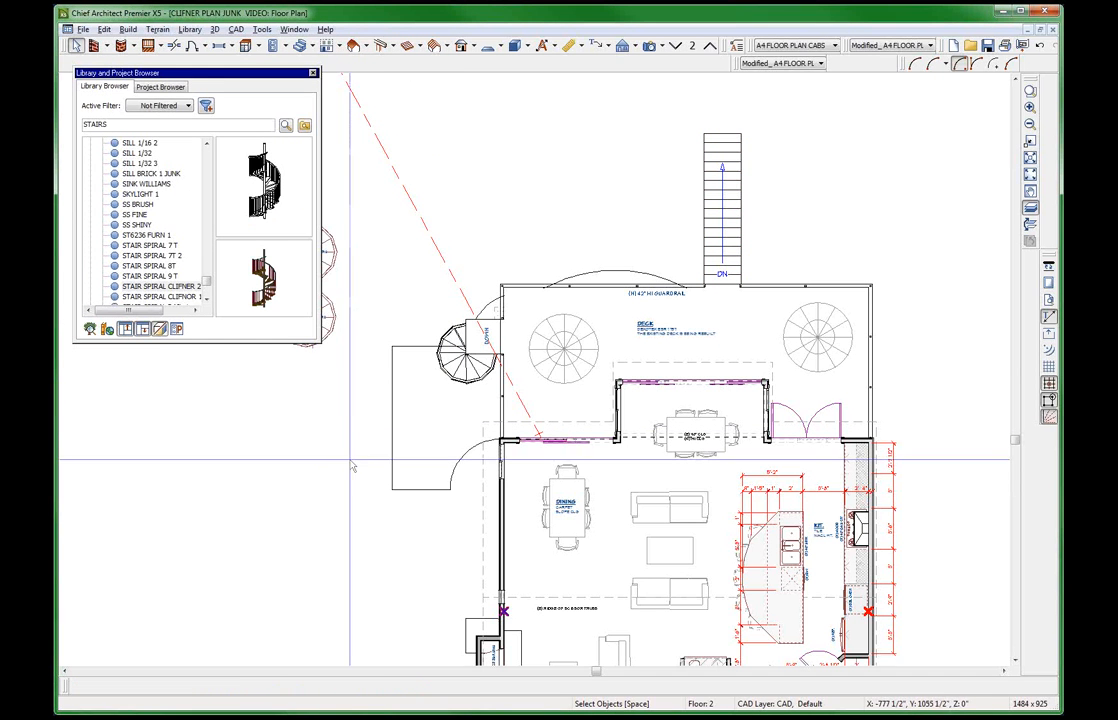
Delete the straight test staircase and the doorway it left in the deck's outer guardrail.
left_click(723, 229)
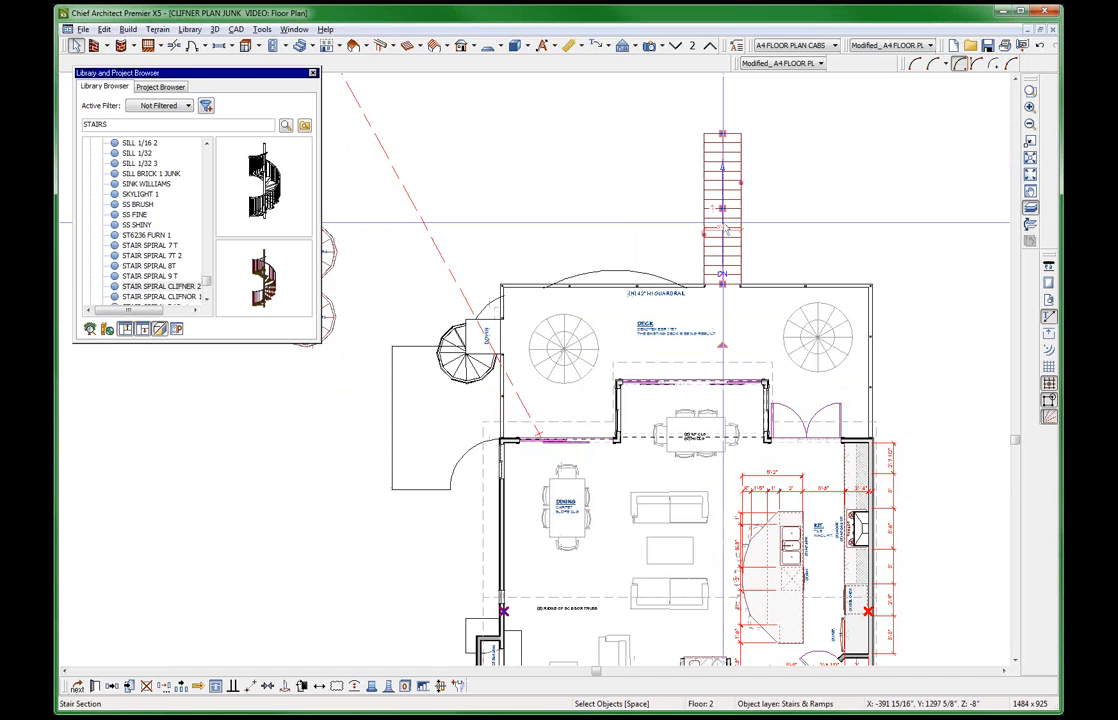
key("Delete")
left_click(718, 288)
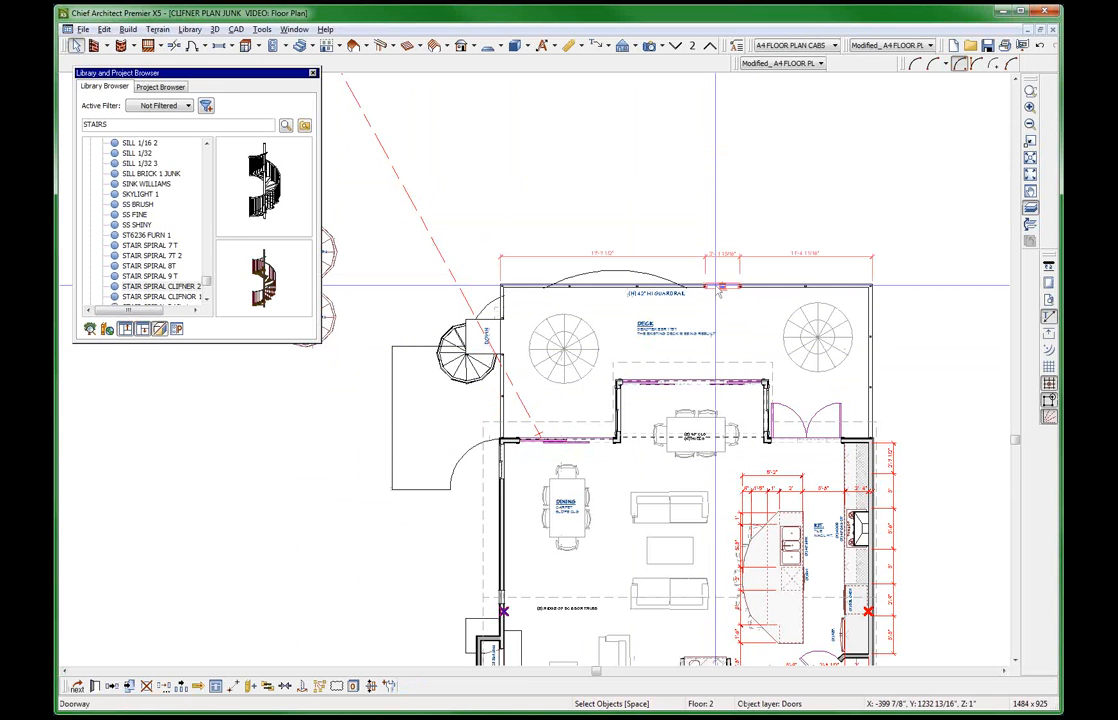
key("Escape")
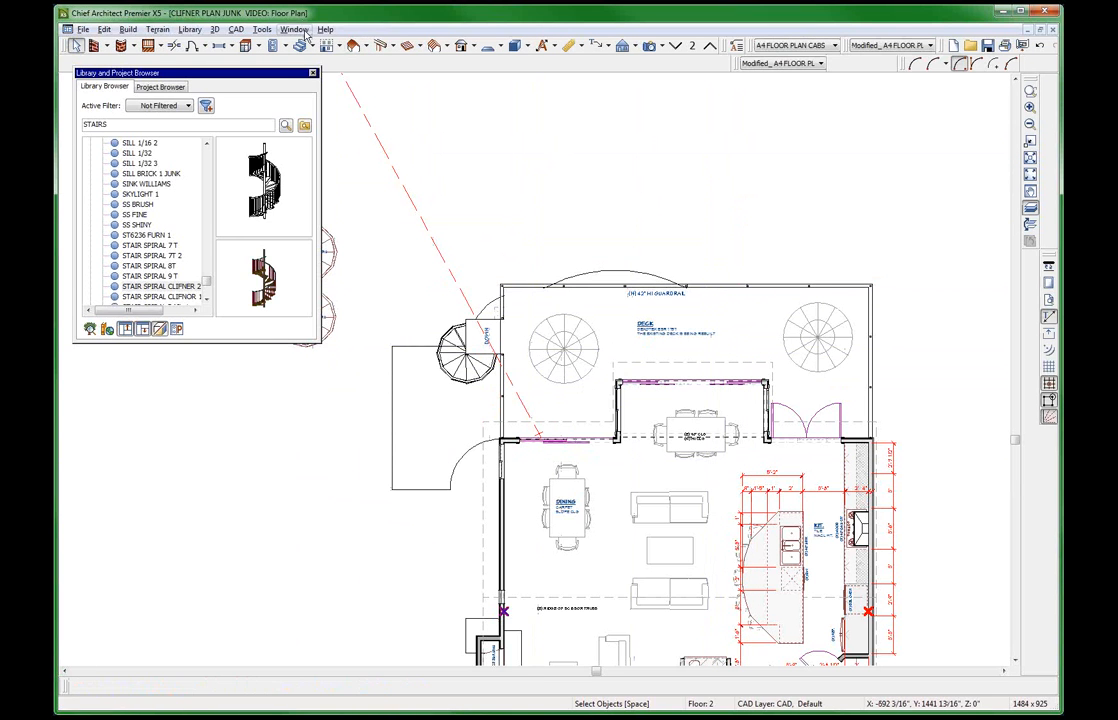
Switch to the TEMPLATE STAIR SPIRAL plan, open its orthographic full overview, and view the spiral staircases from a higher angle.
left_click(294, 30)
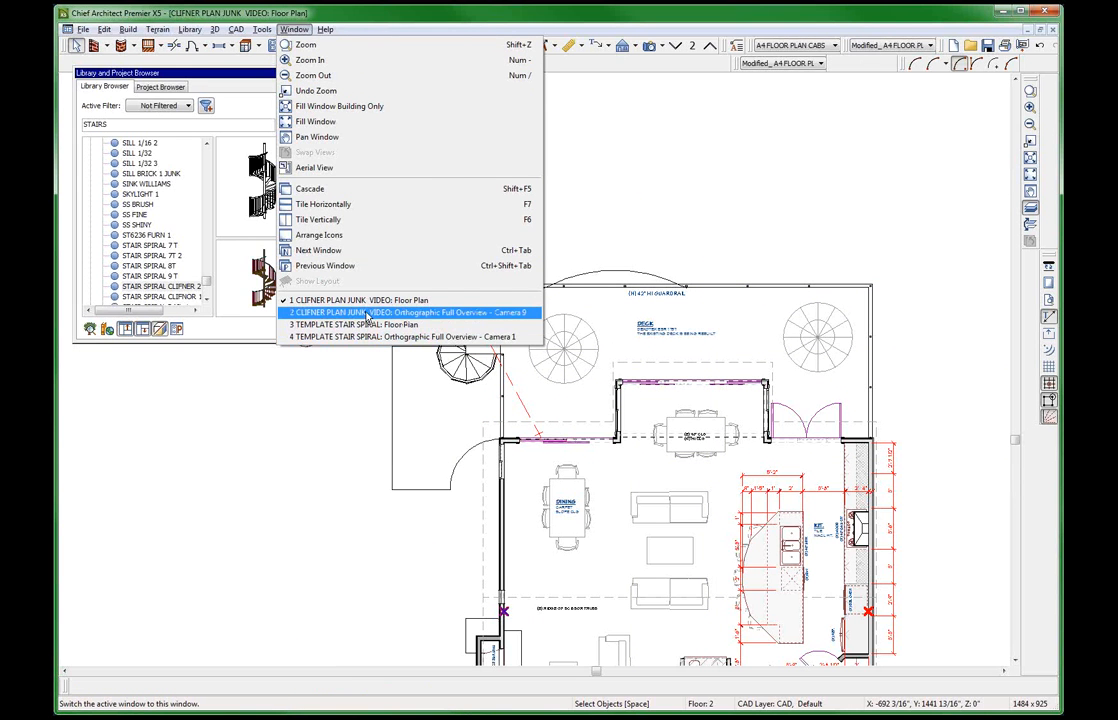
left_click(373, 325)
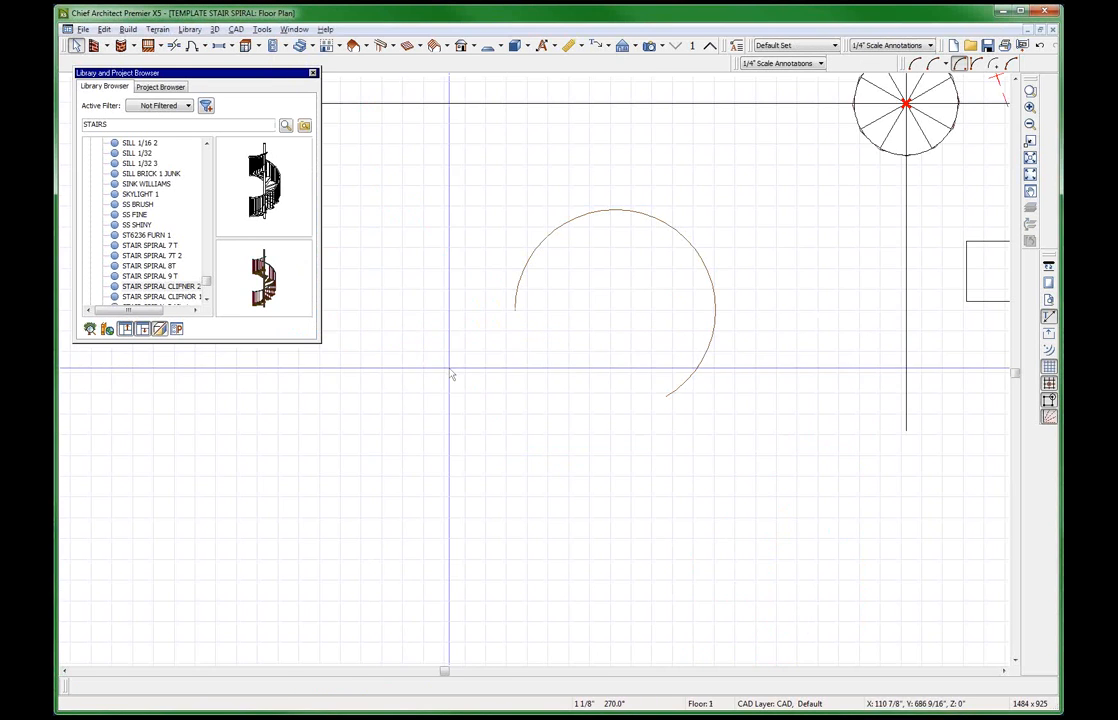
scroll(710, 295, "up", 2)
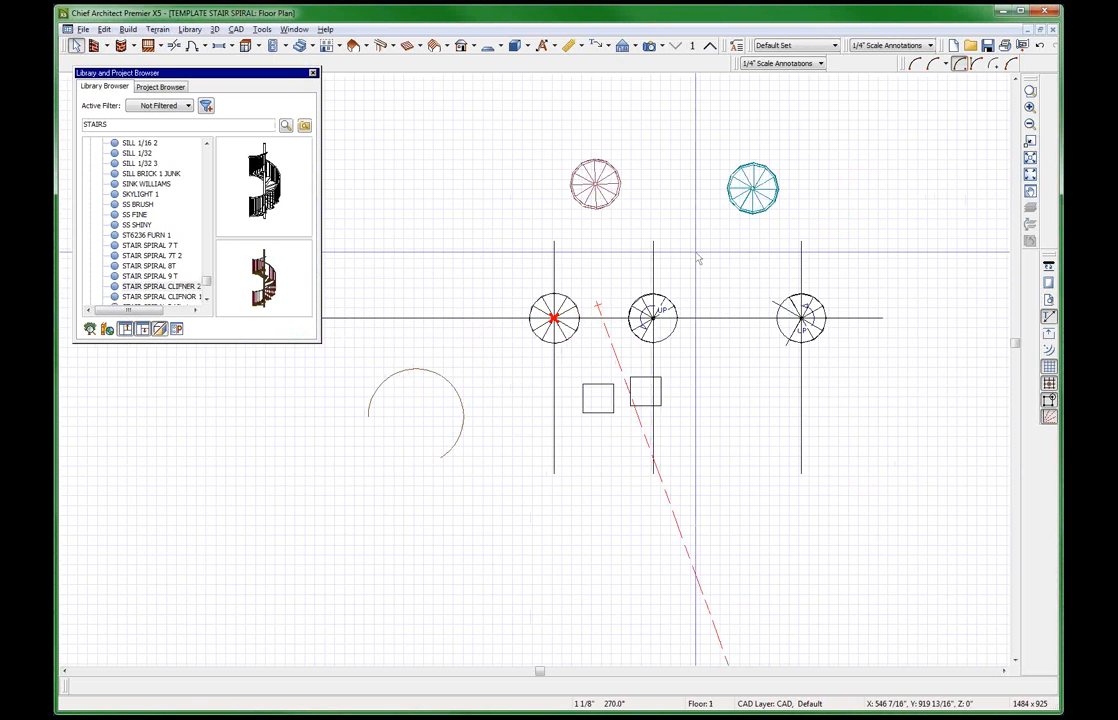
scroll(698, 259, "down", 2)
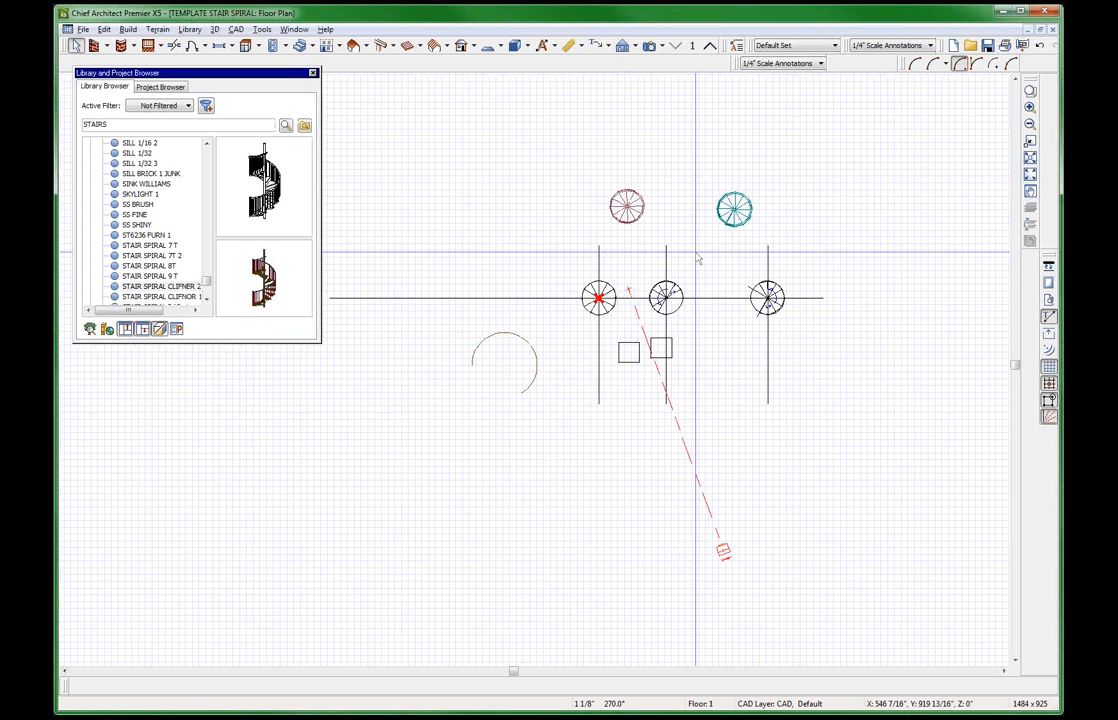
key("ctrl+Tab")
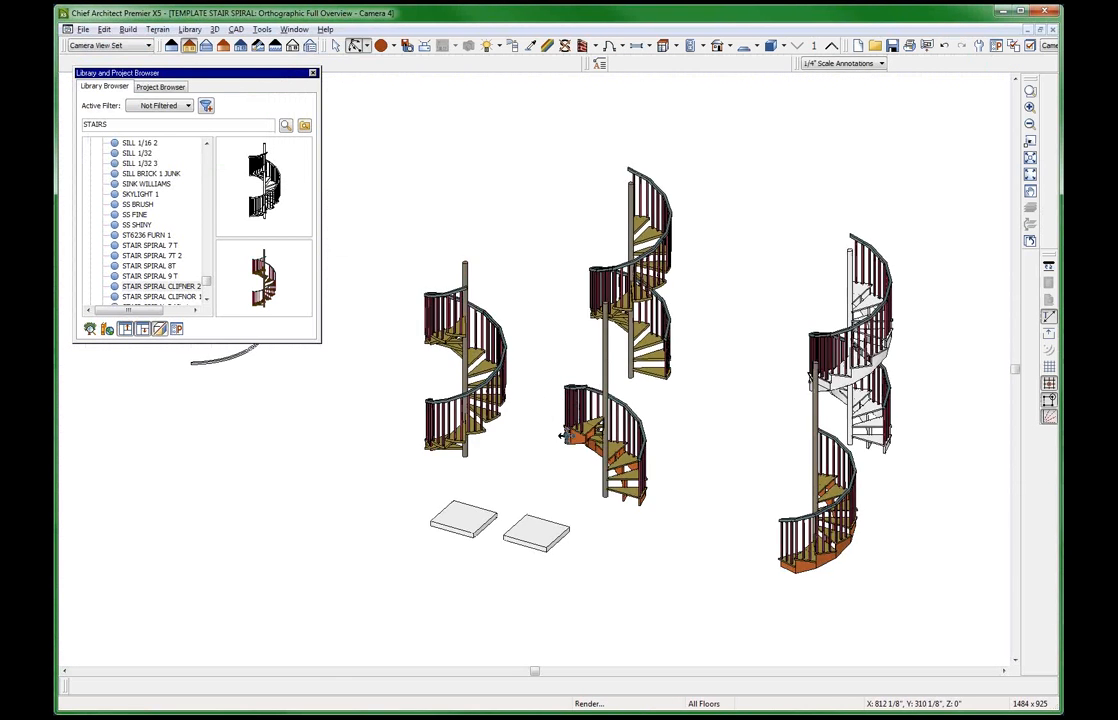
left_click_drag(566, 436, 579, 512)
scroll(552, 434, "down", 2)
key("space")
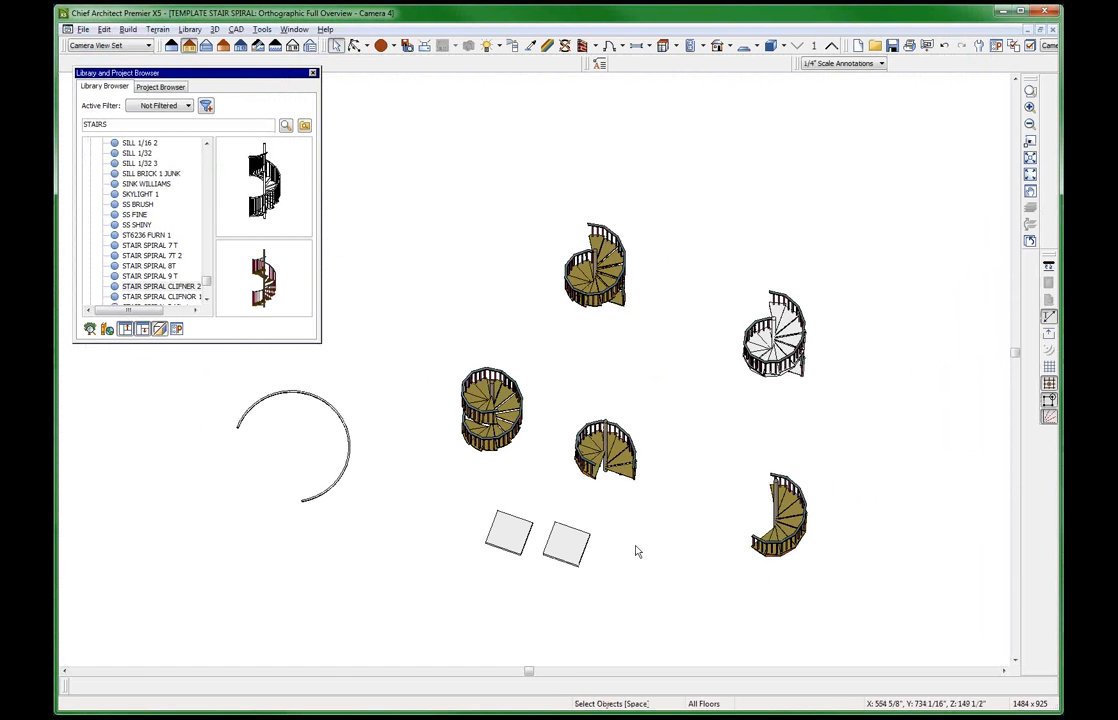
Review the general specification of the half-turn spiral section standing farthest from the two square slabs, leaving its values alone.
scroll(669, 532, "up", 3)
left_click(868, 512)
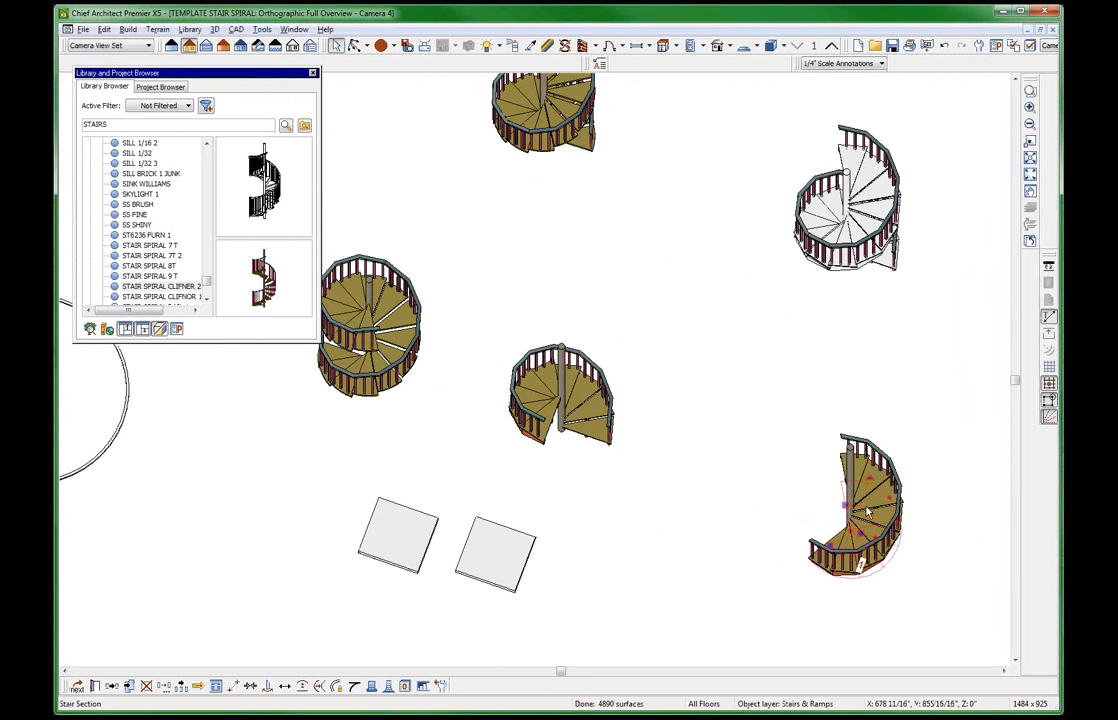
scroll(870, 515, "up", 2)
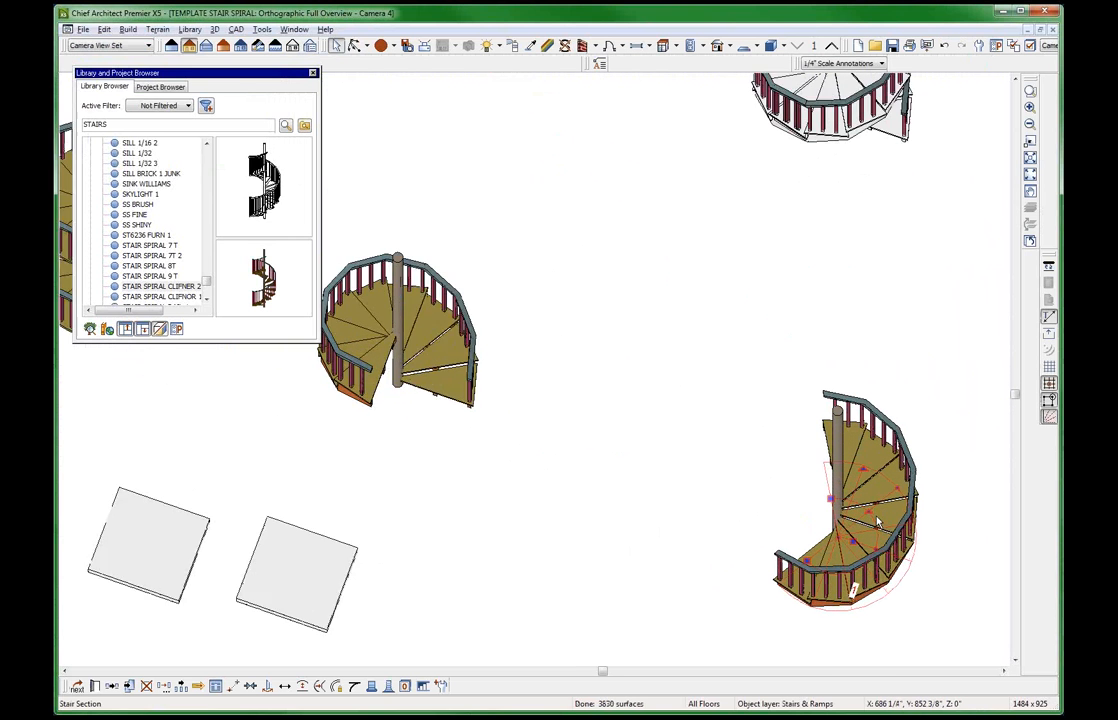
scroll(877, 521, "up", 1)
double_click(877, 521)
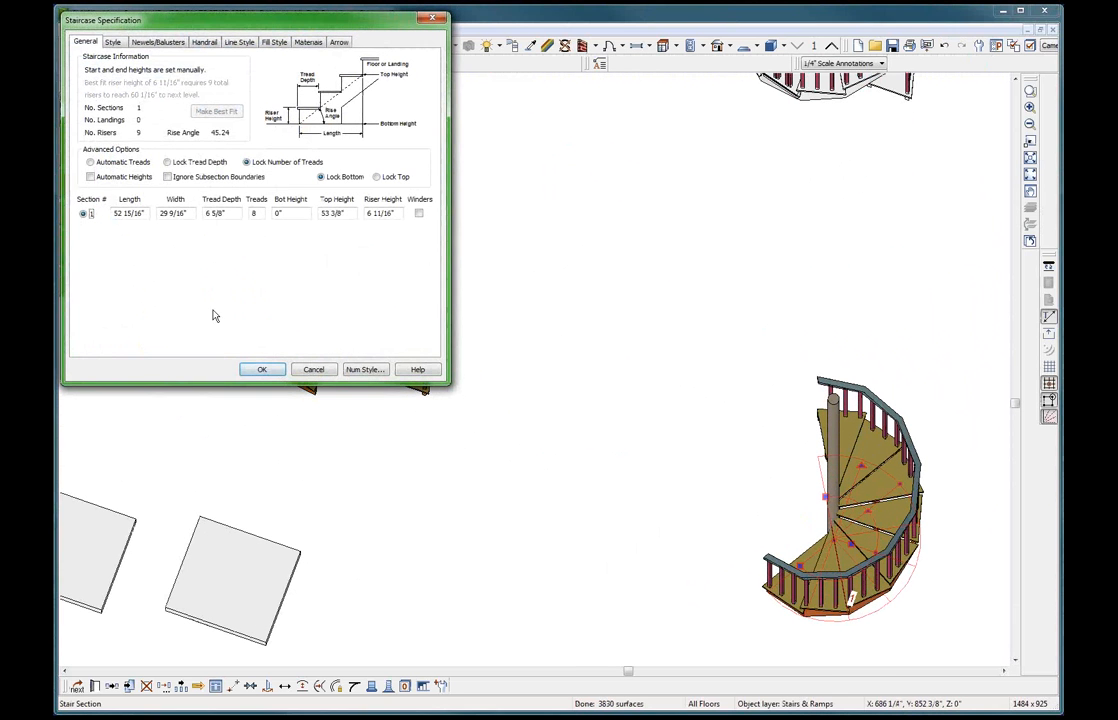
left_click(314, 370)
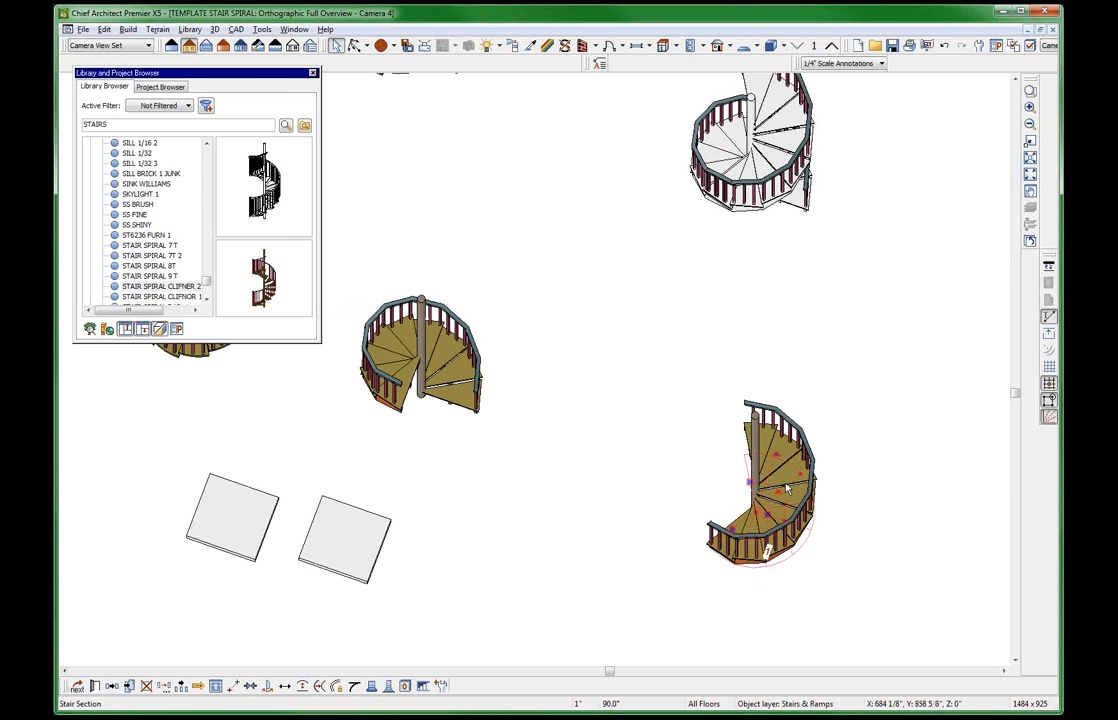
double_click(787, 489)
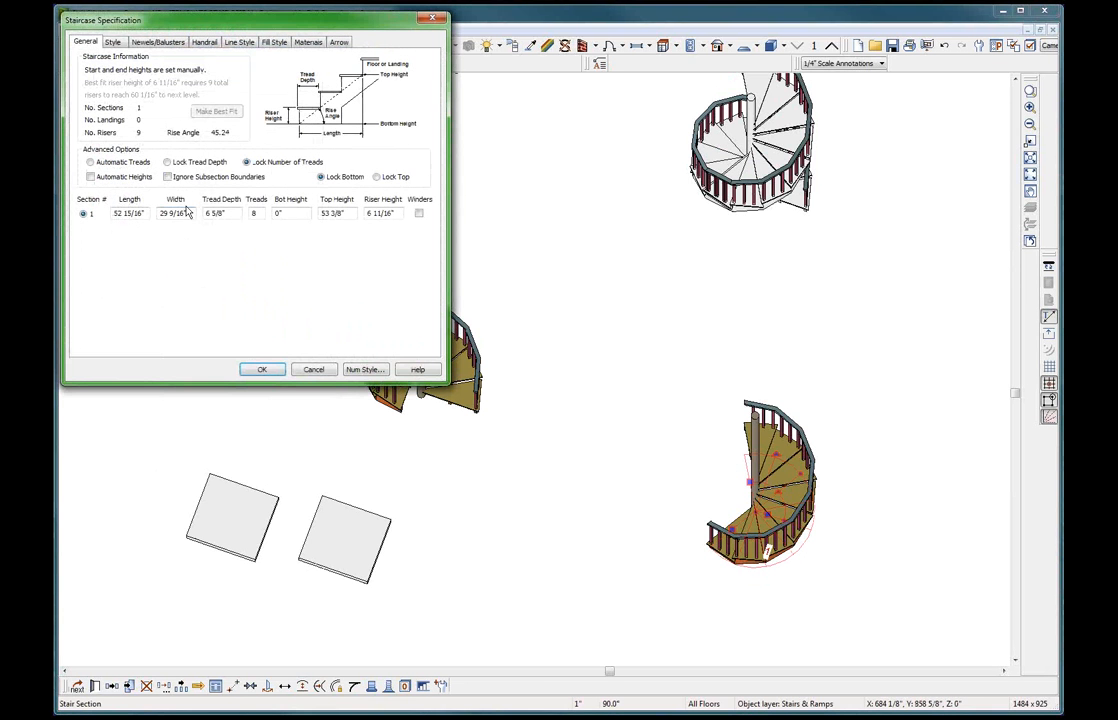
left_click(316, 370)
Check the general specification of the partial spiral section nearest the two square slabs, and inspect its treads up close.
left_click(437, 357)
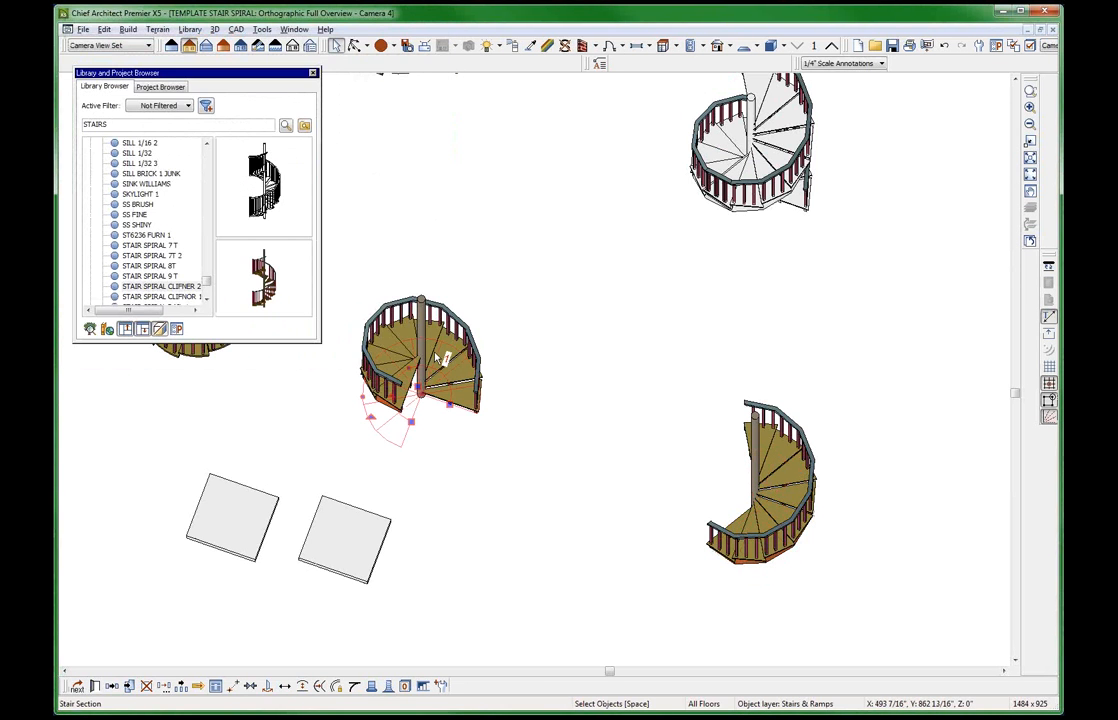
double_click(437, 357)
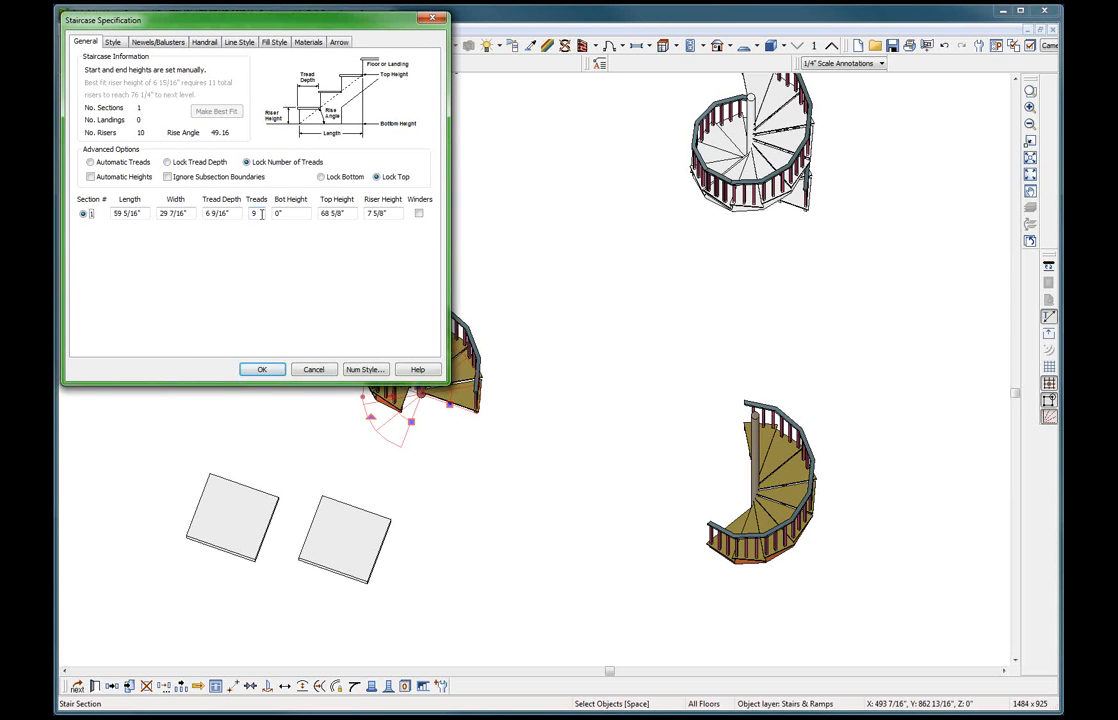
left_click(316, 370)
scroll(376, 390, "up", 5)
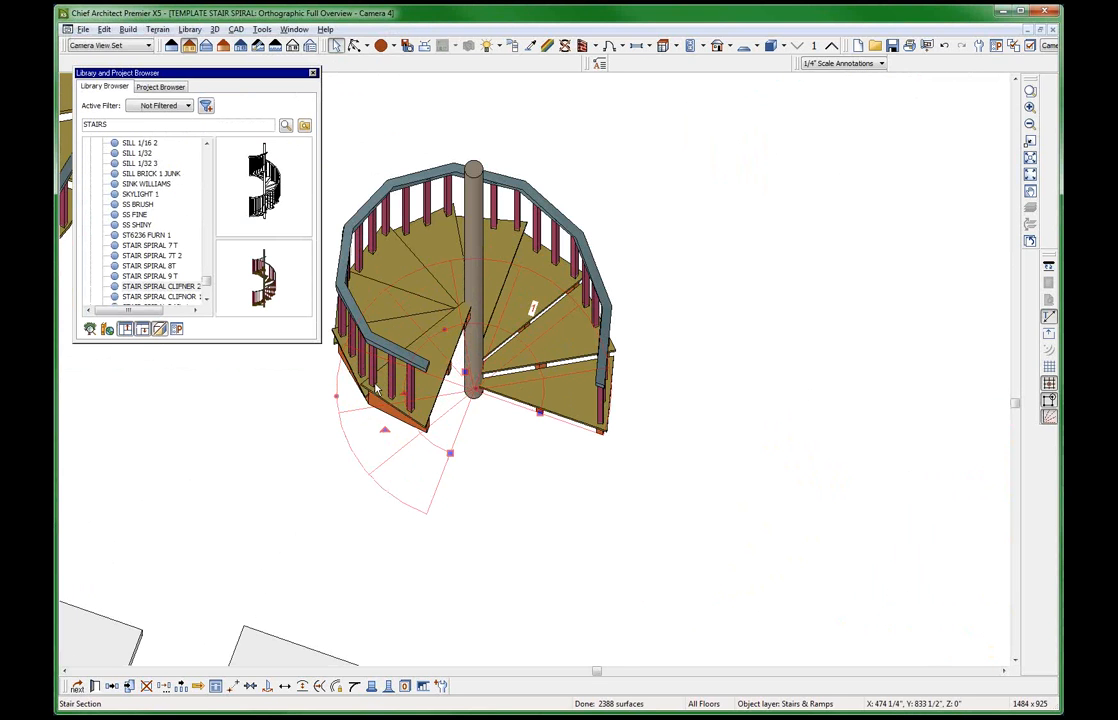
scroll(405, 372, "down", 2)
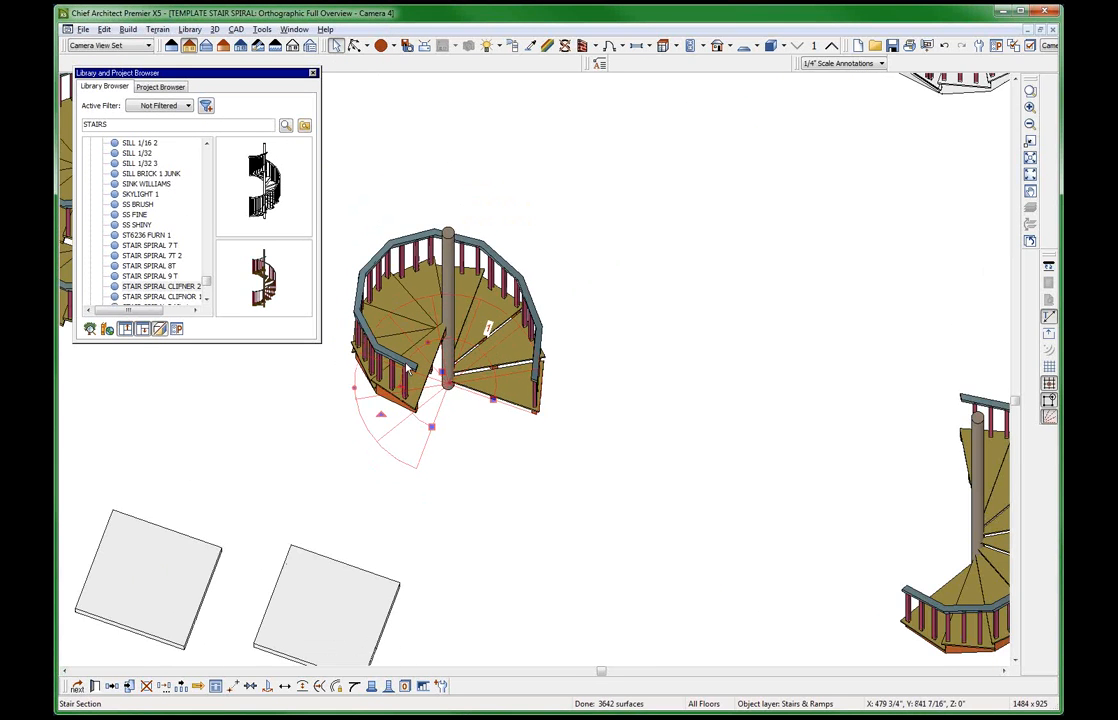
scroll(405, 370, "down", 2)
Examine the spiral staircases from a low side angle, picking out the center post and stair section of the half-turn one.
middle_click_drag(429, 434, 452, 344)
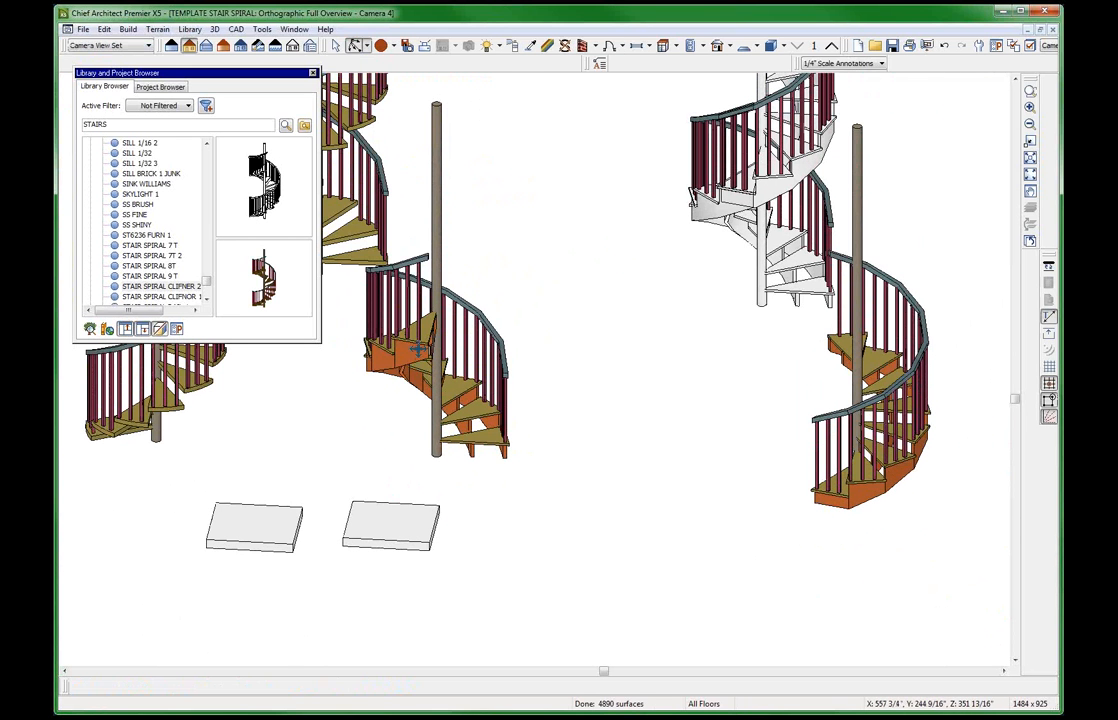
scroll(418, 348, "up", 3)
scroll(418, 348, "down", 5)
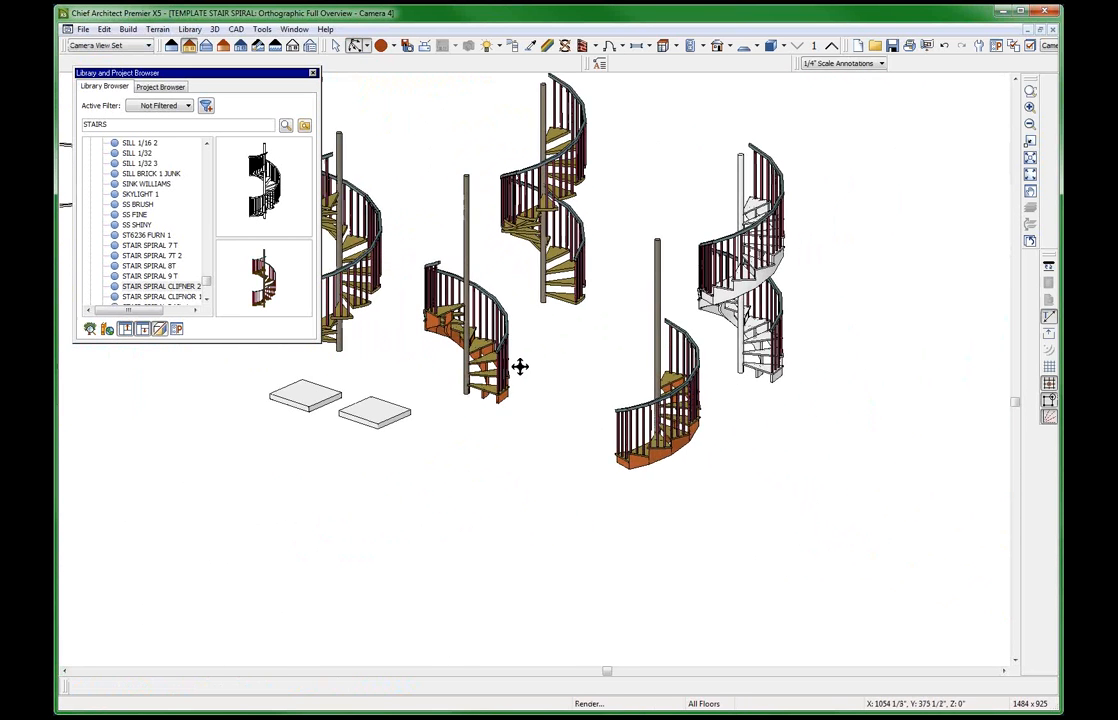
scroll(610, 458, "down", 3)
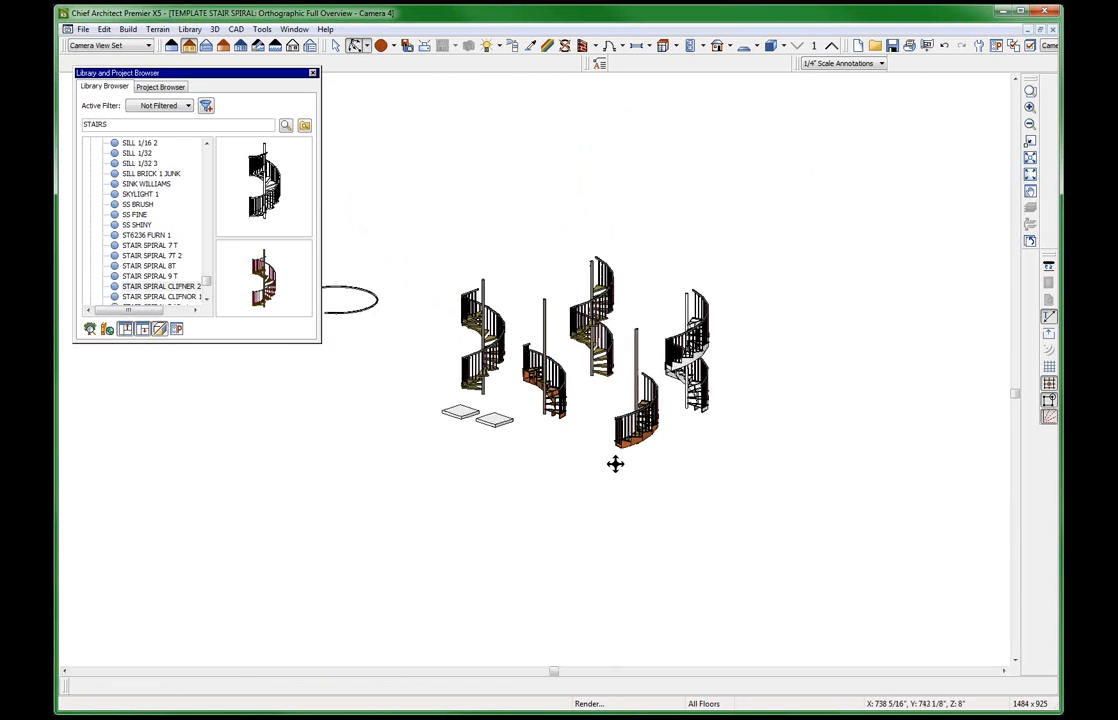
scroll(615, 464, "down", 1)
scroll(634, 420, "up", 5)
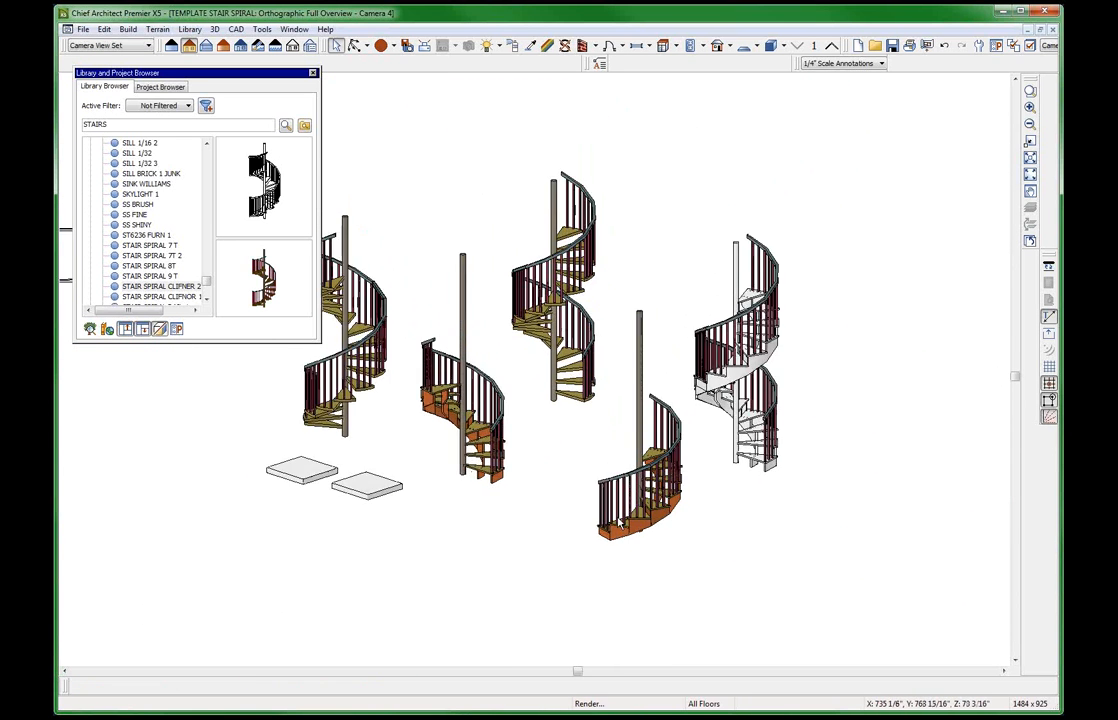
left_click(620, 235)
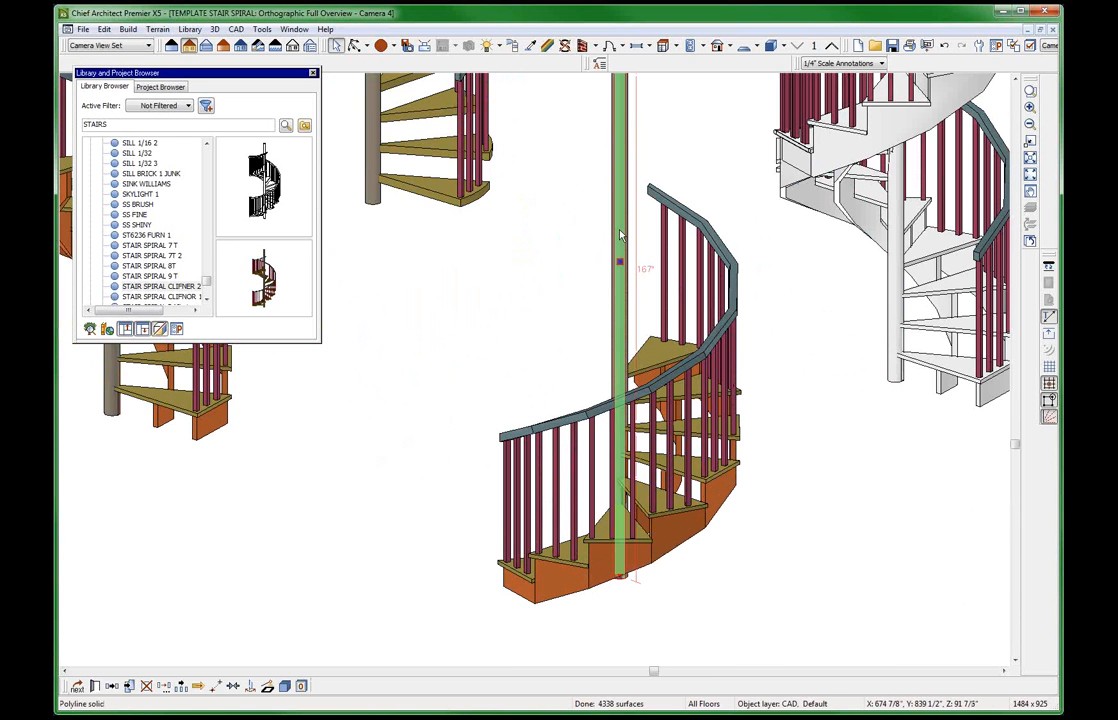
left_click(596, 405)
scroll(700, 450, "down", 3)
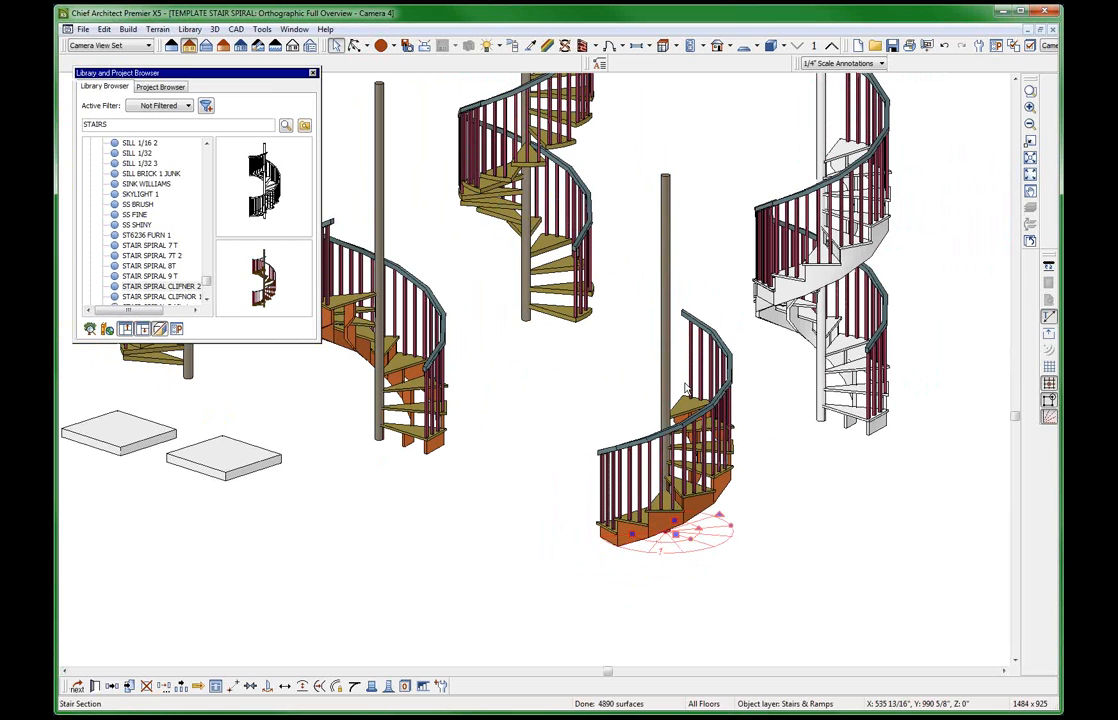
Examine the two partial spiral sections from directly above, selecting each to compare its tread layout and sweep around the center post.
key("space")
middle_click_drag(734, 419, 735, 525)
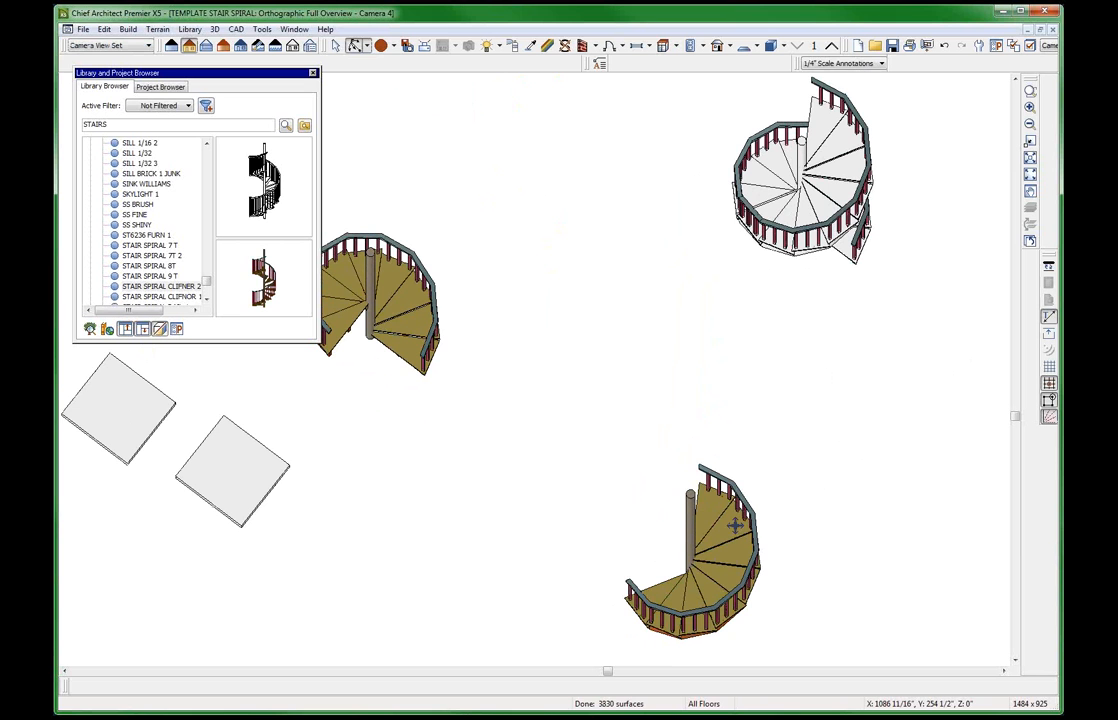
middle_click_drag(735, 525, 755, 523)
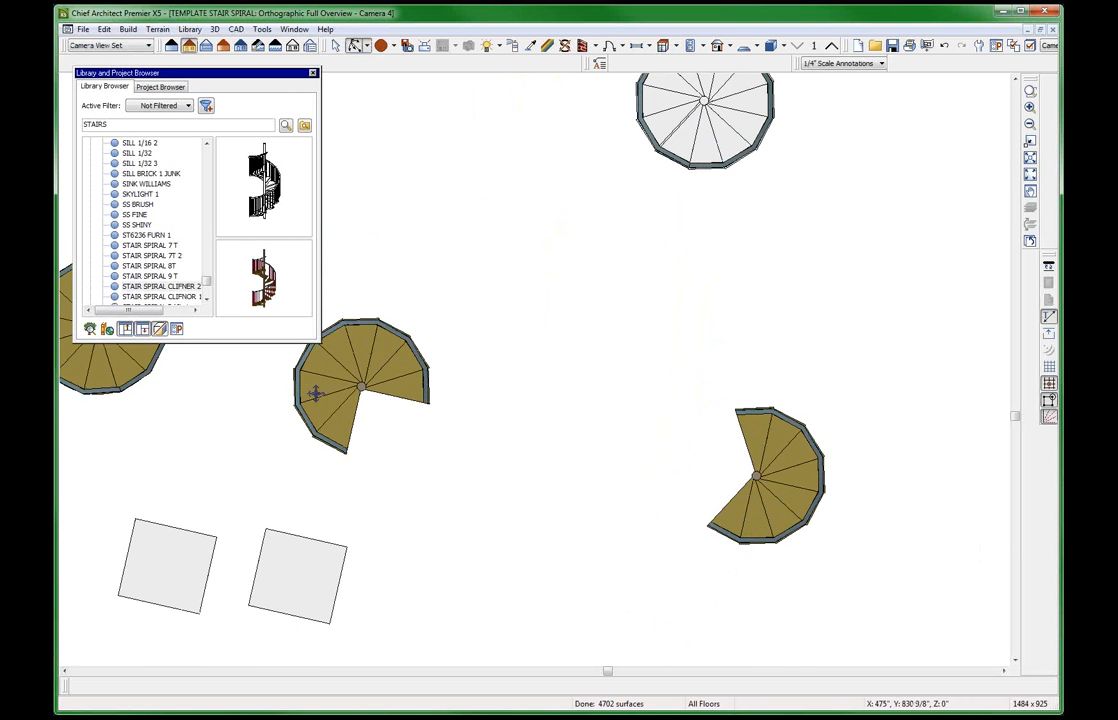
scroll(255, 424, "up", 5)
left_click(427, 402)
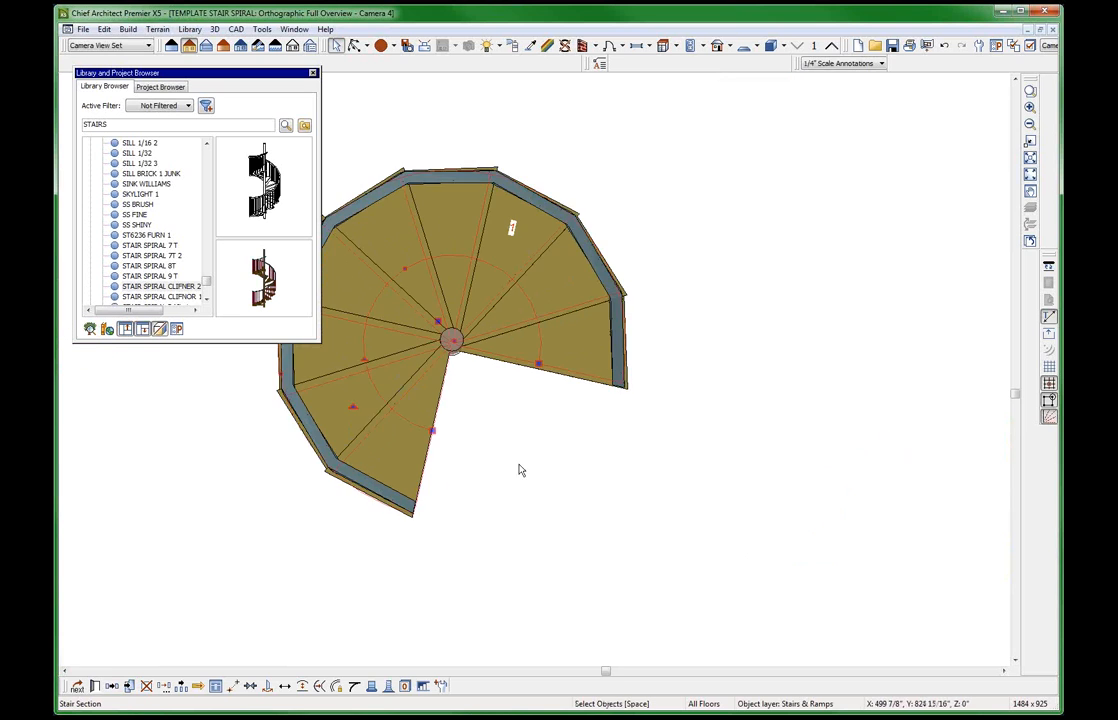
scroll(510, 455, "down", 2)
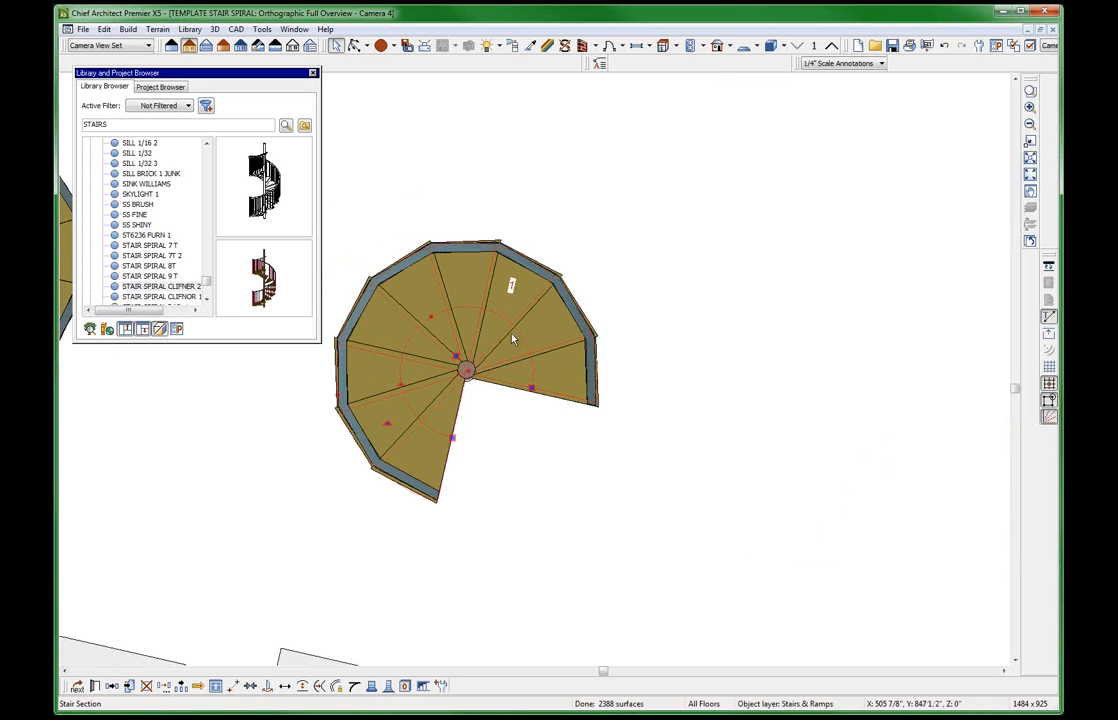
scroll(320, 380, "down", 3)
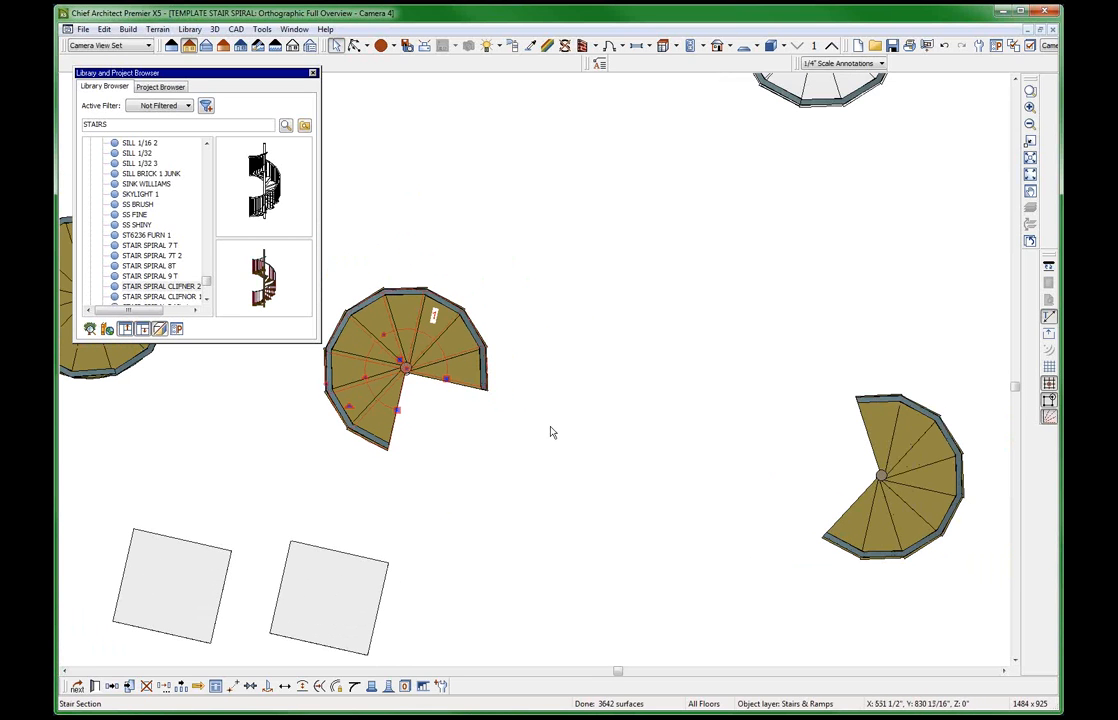
left_click(912, 497)
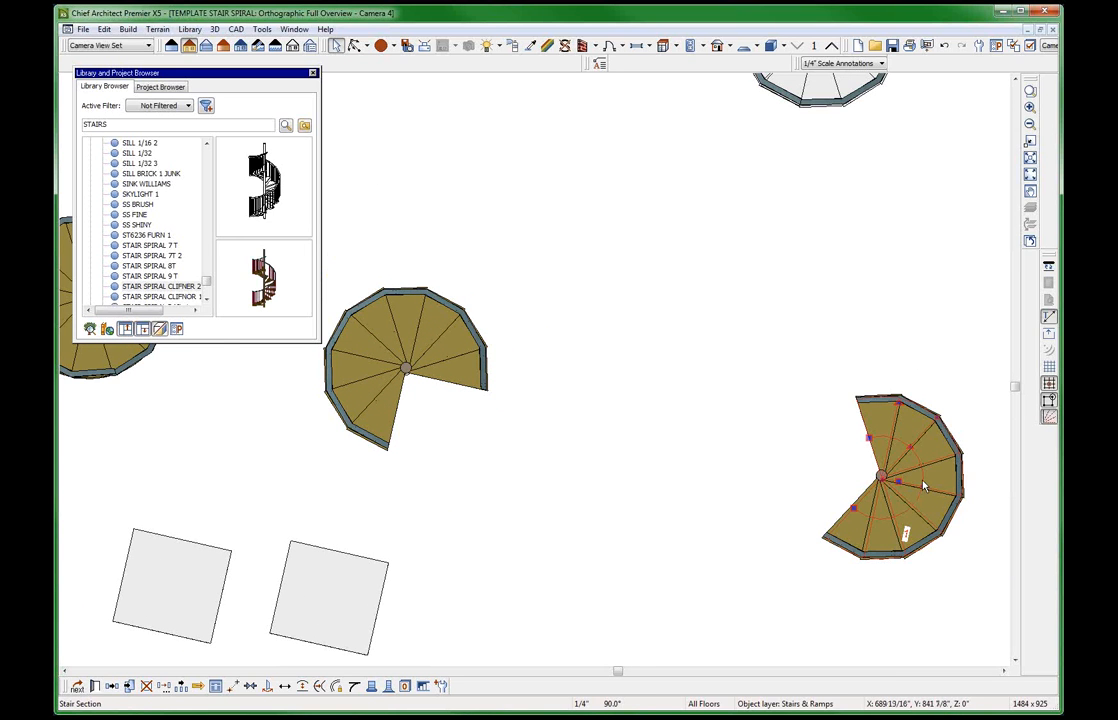
scroll(922, 485, "down", 2)
scroll(923, 485, "down", 1)
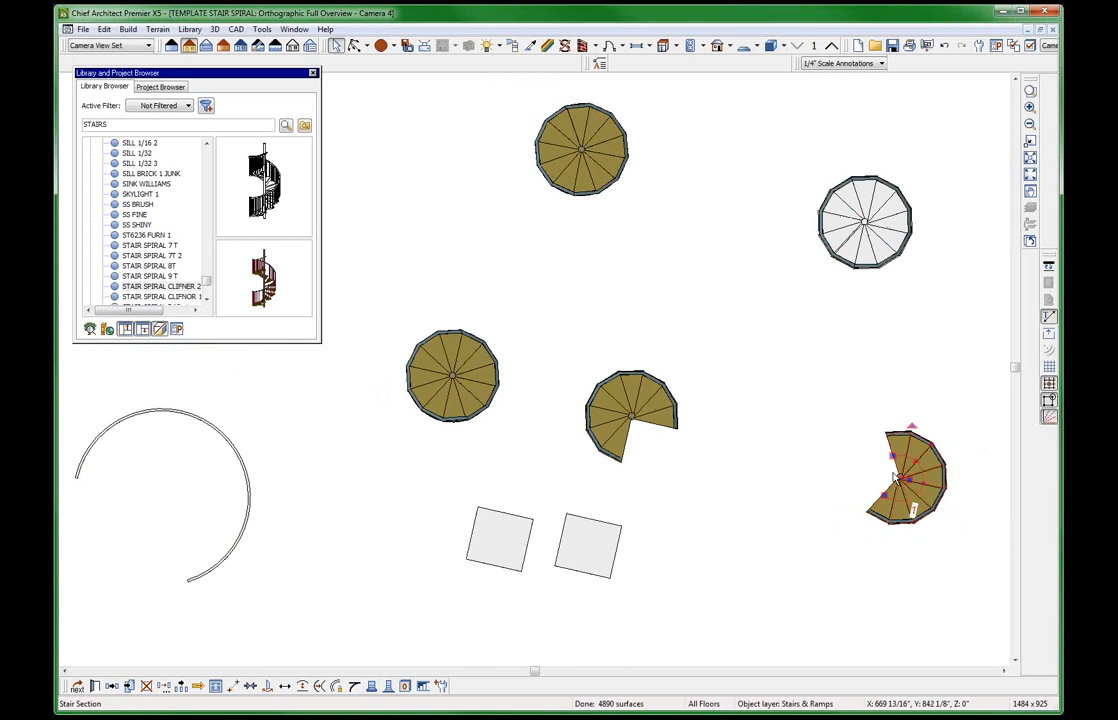
left_click(848, 517)
key("alt+o")
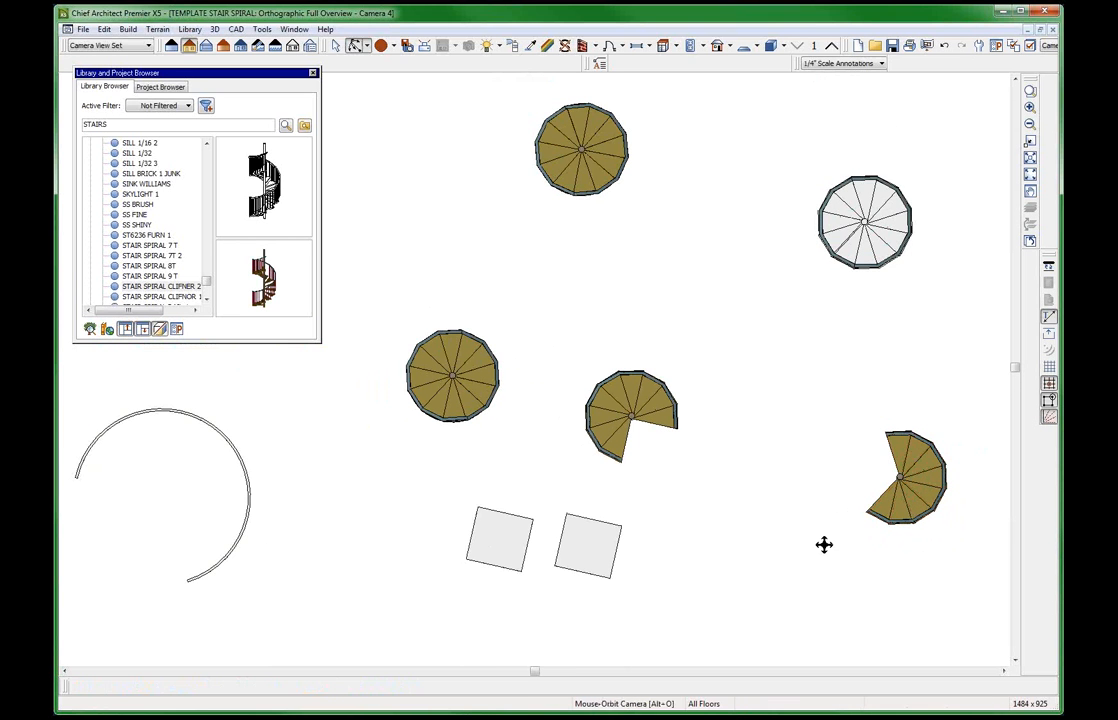
Compare the two partial spiral sections with solid stringers from an angled view, selecting each around its center post.
left_click_drag(823, 544, 809, 410)
key("space")
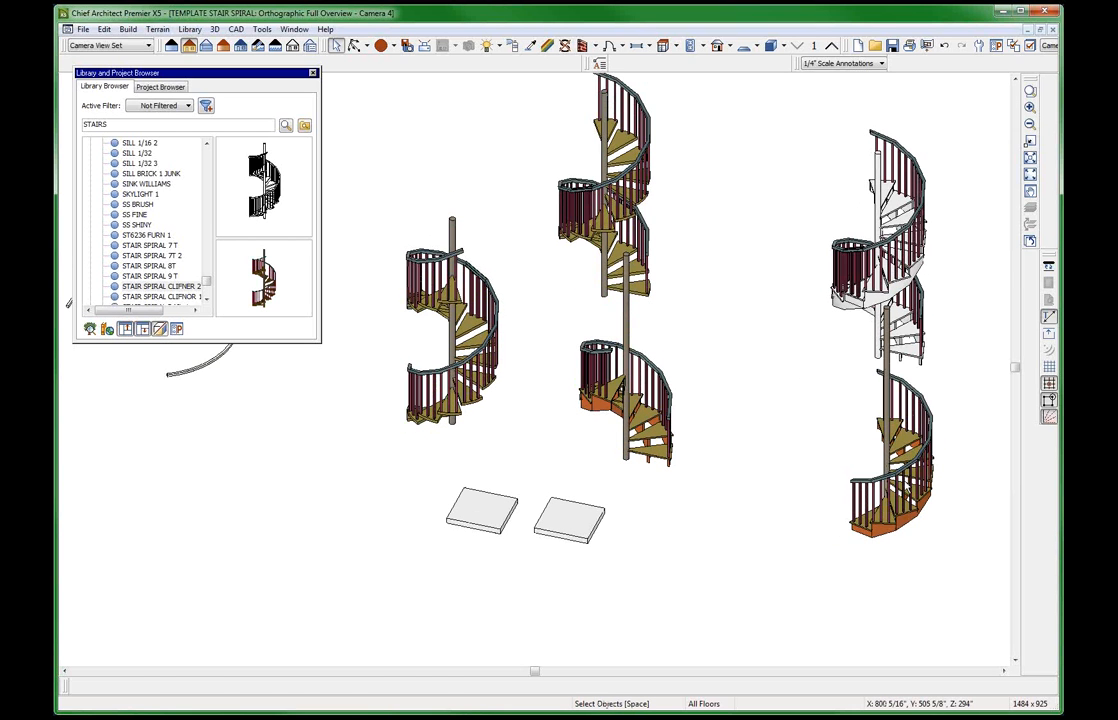
left_click(875, 526)
left_click(632, 389)
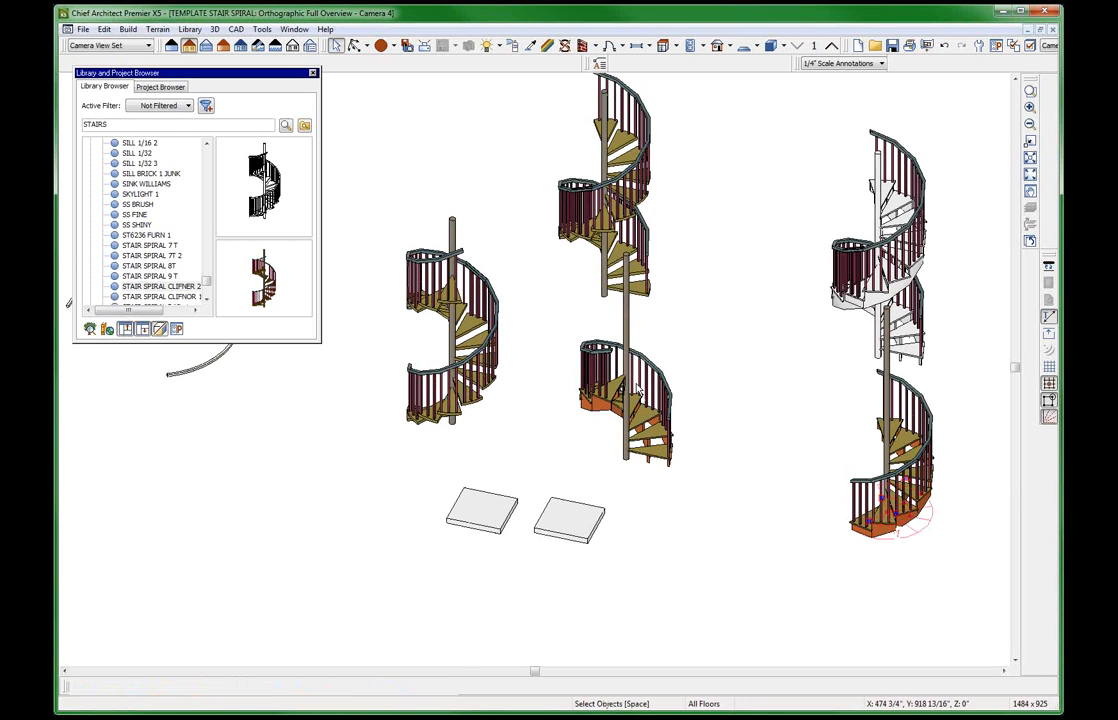
left_click(434, 525)
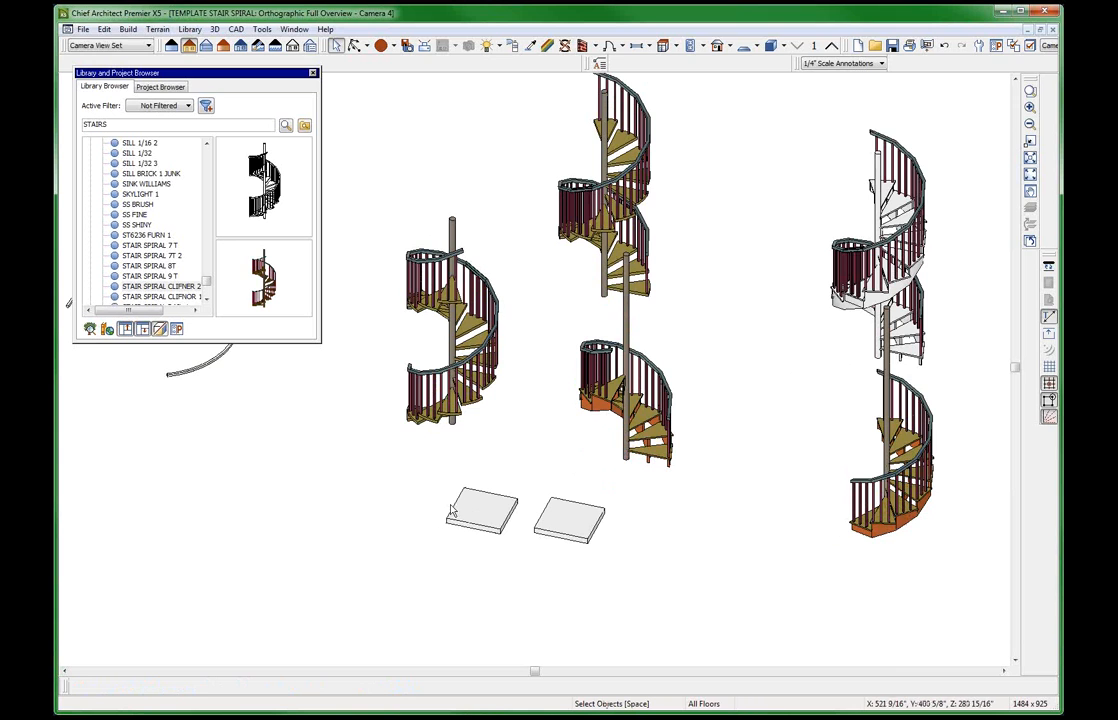
Place STAIR SPIRAL 9 T from the library in the untitled floor plan, with STAIR SPIRAL 8T beside it.
key("ctrl+Tab")
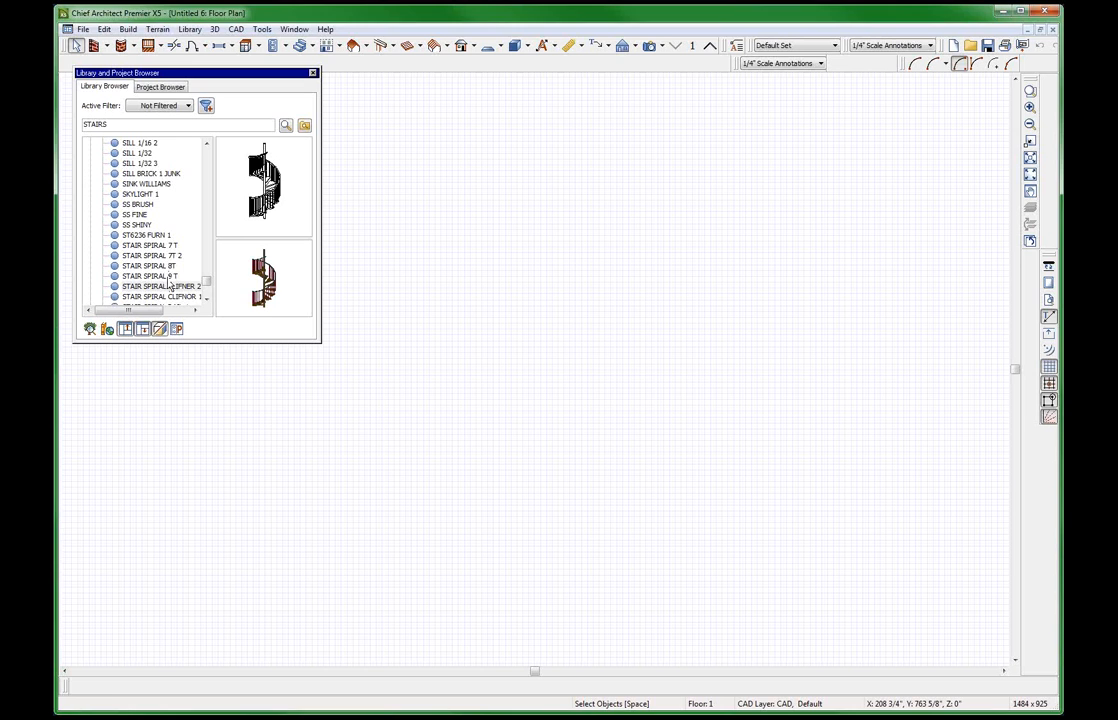
left_click(168, 278)
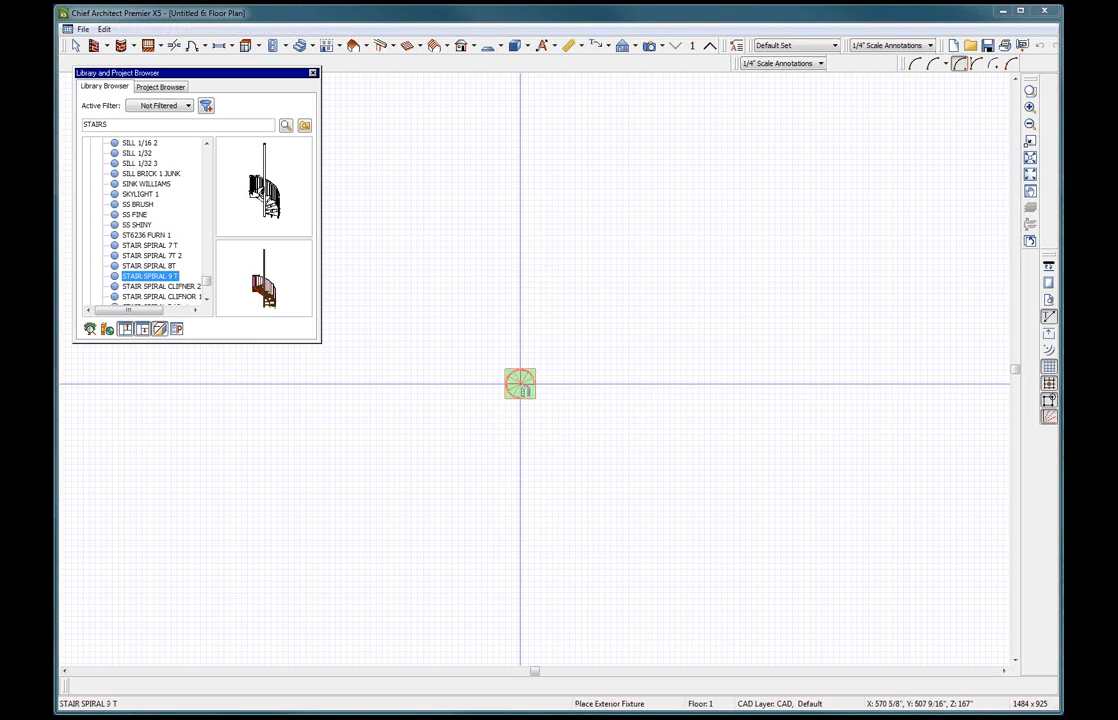
left_click(520, 383)
key("space")
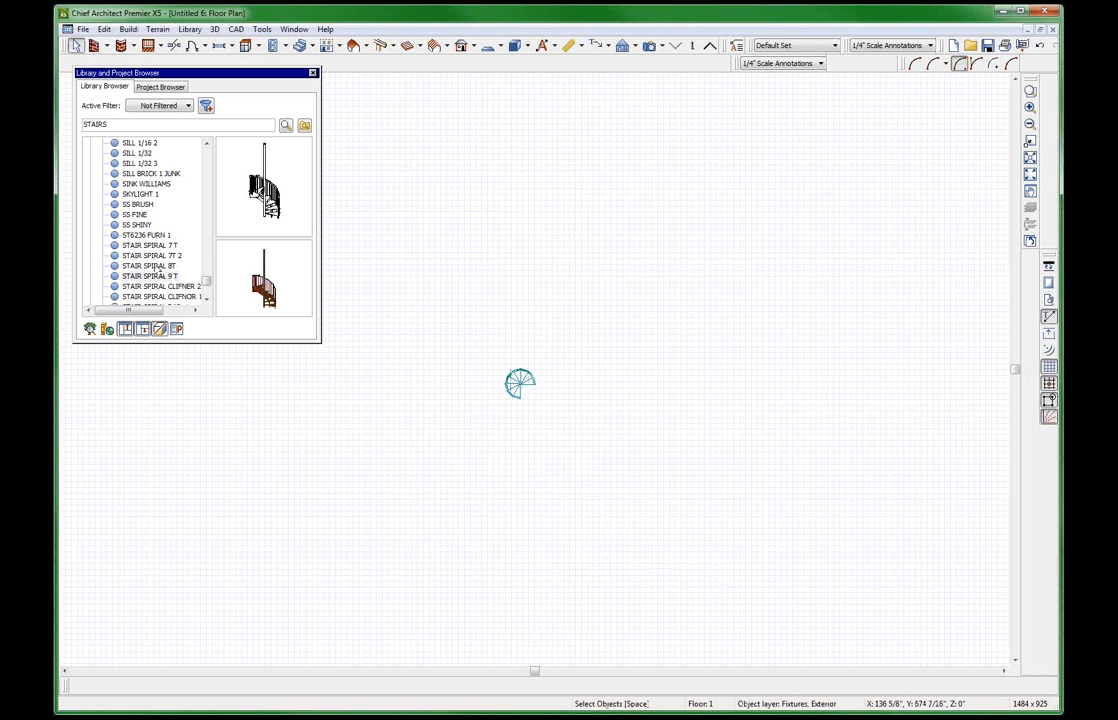
left_click(155, 266)
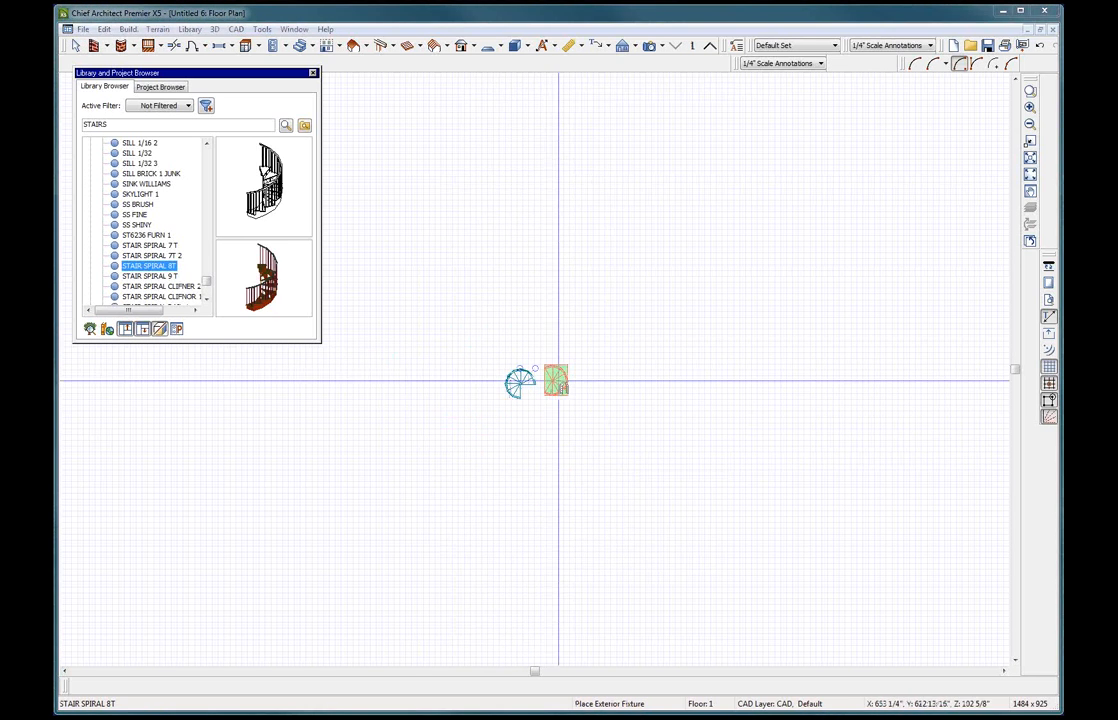
left_click(561, 385)
key("space")
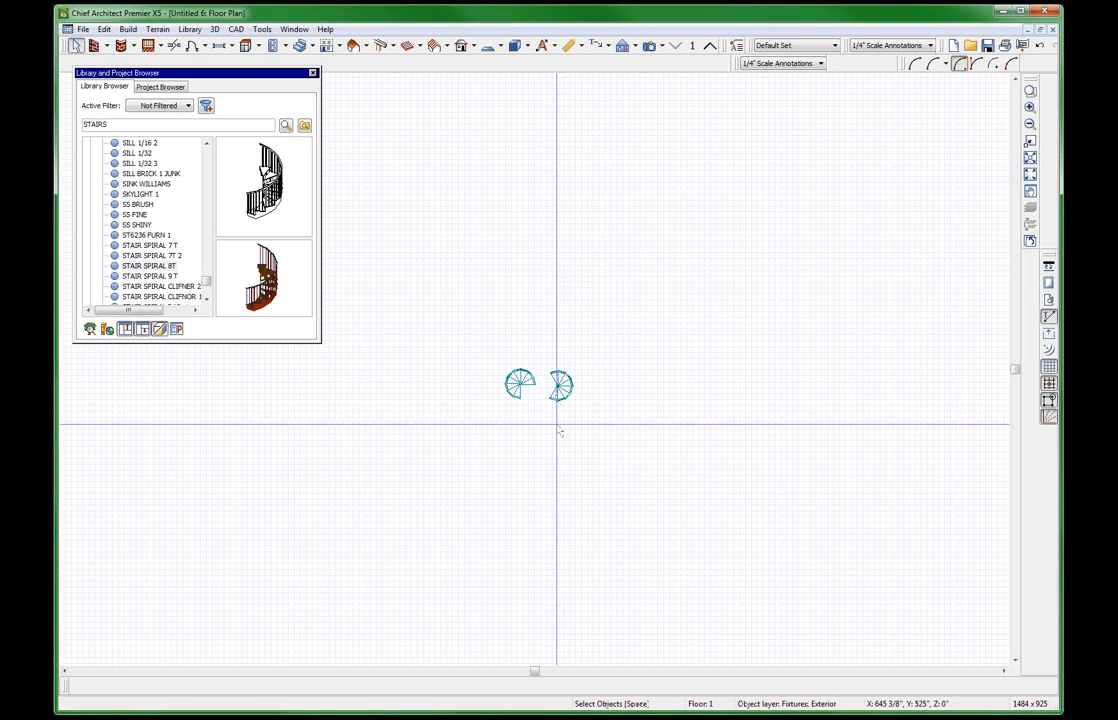
Create a full overview of the untitled plan and raise the STAIR SPIRAL 8T section by 86".
key("shift+o")
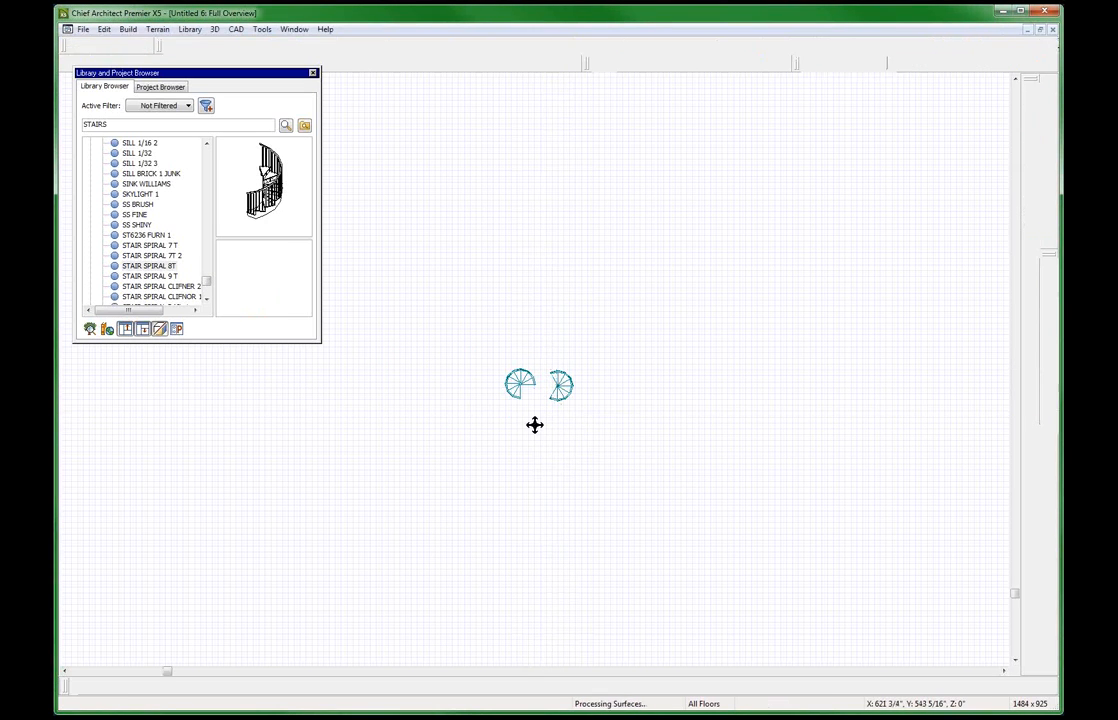
left_click(600, 395)
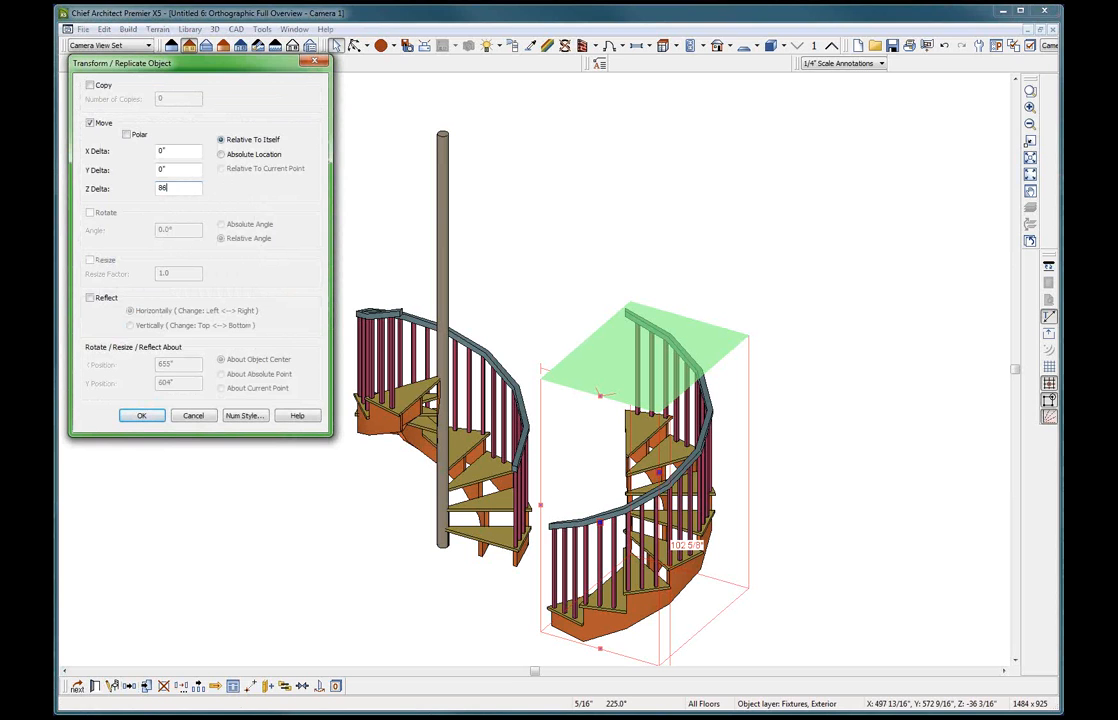
key("Return")
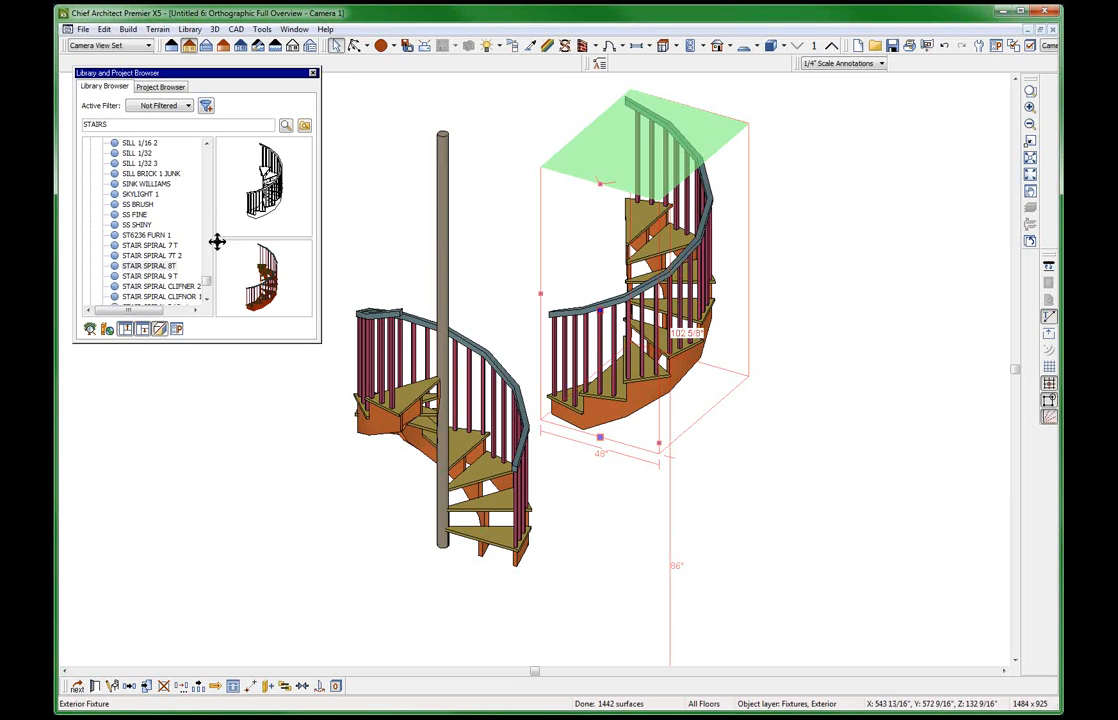
key("space")
scroll(648, 393, "down", 2)
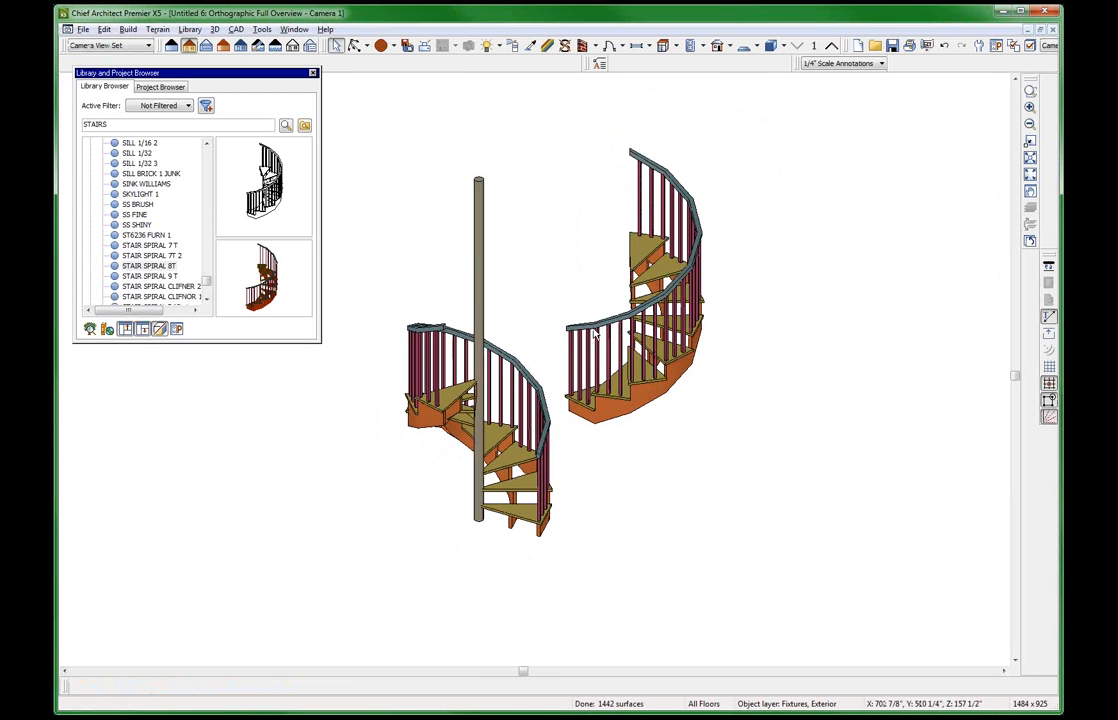
Examine both placed spiral sections from above, selecting the raised one to compare their sweeps, and close the overview.
middle_click_drag(594, 382, 594, 382)
left_click_drag(594, 382, 668, 518)
key("space")
left_click(672, 440)
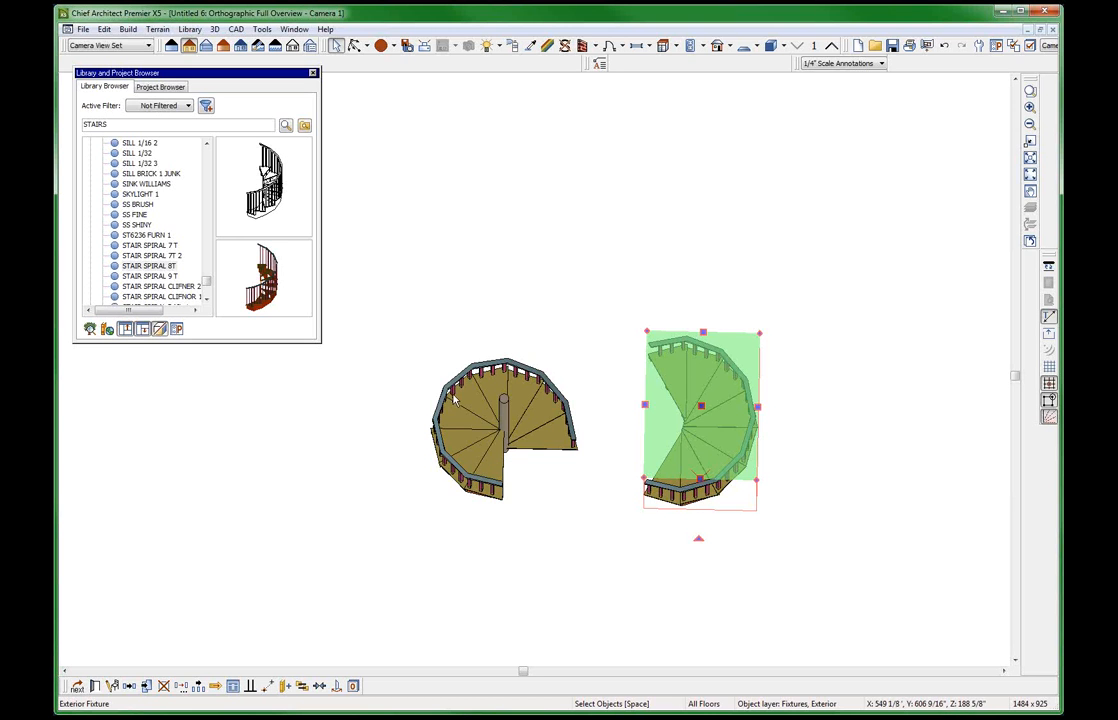
key("ctrl+w")
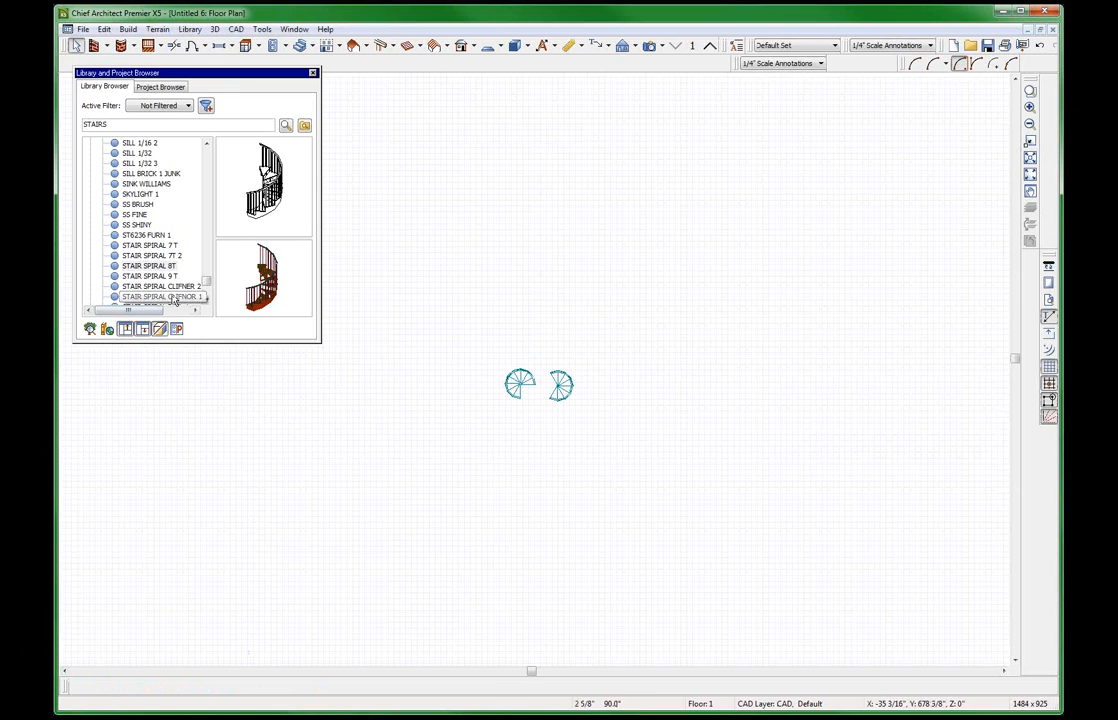
Place STAIR SPIRAL CLIFNOR 1 from the library beside the two partial sections and create a full overview of all three.
left_click(176, 298)
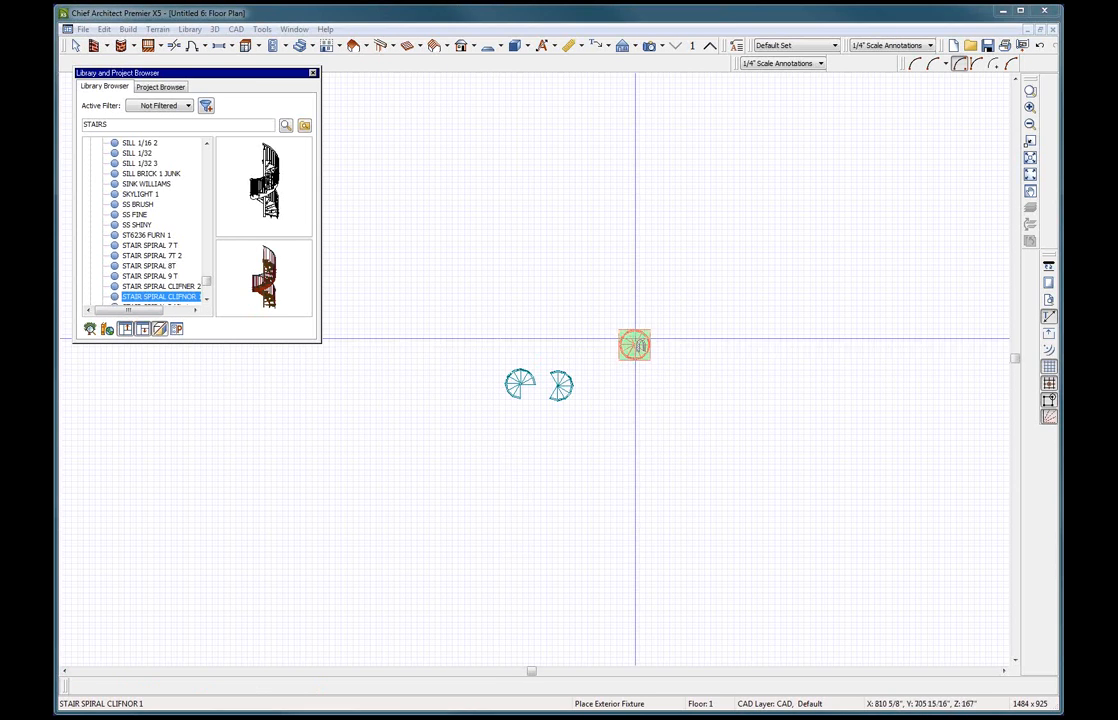
left_click(624, 385)
key("space")
key("shift+o")
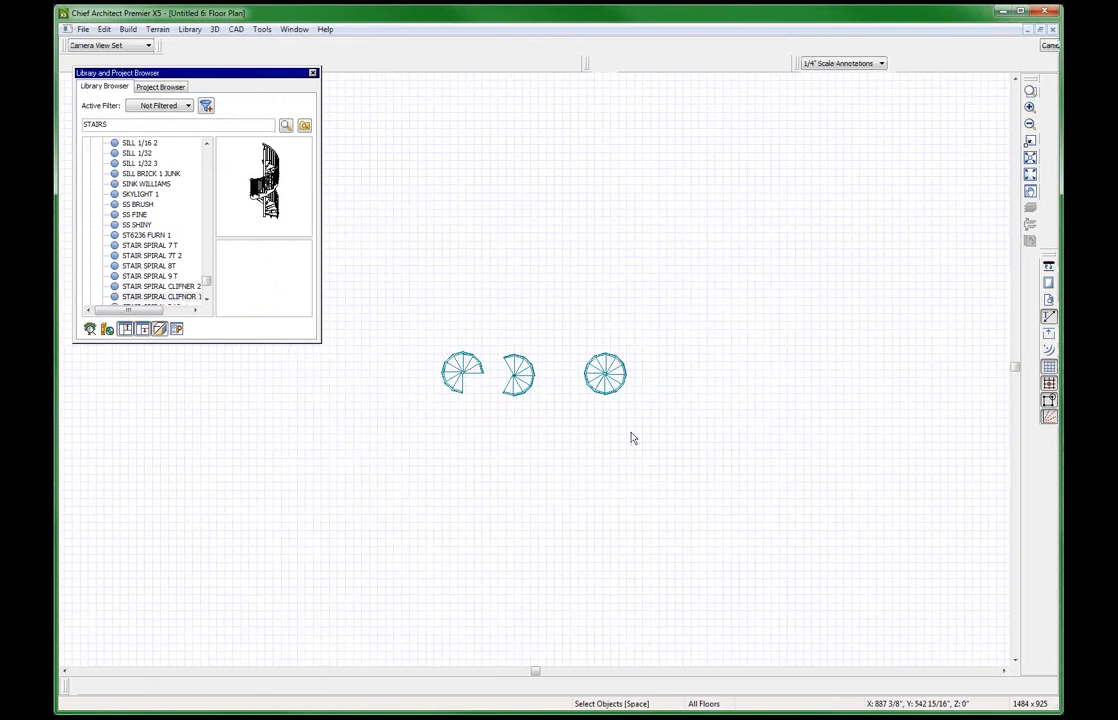
left_click_drag(681, 412, 701, 417)
key("space")
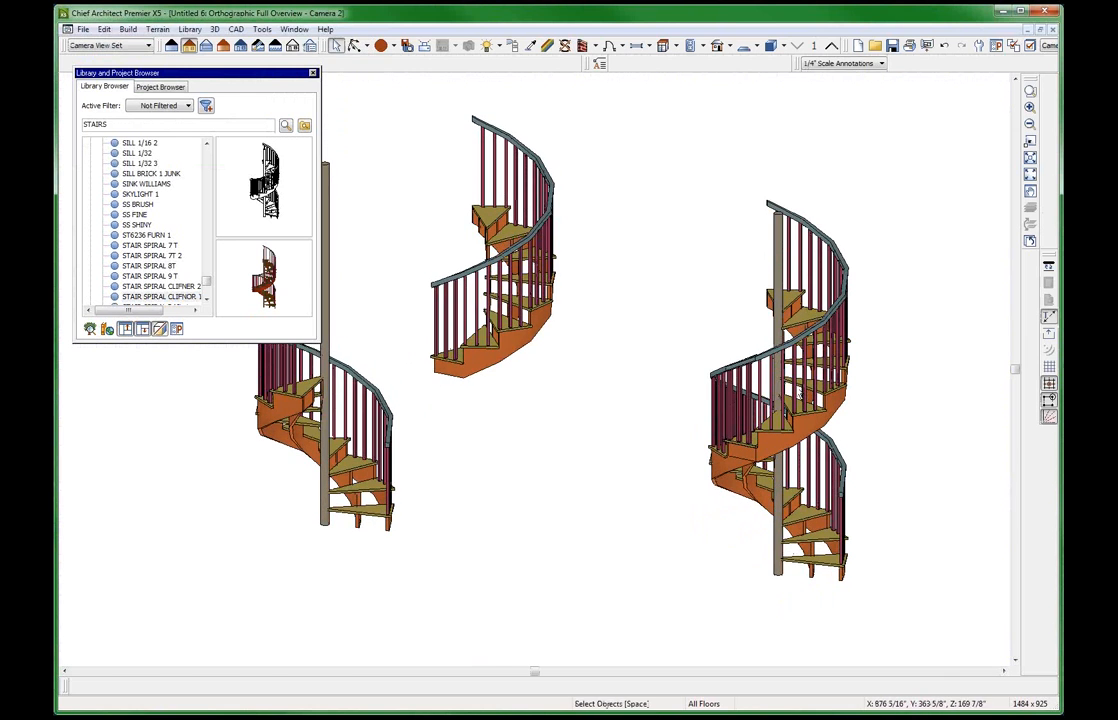
Compare the two separate spiral sections with the combined staircase in the overview, selecting each in turn.
left_click(802, 394)
scroll(844, 380, "down", 2)
left_click(547, 440)
left_click(469, 436)
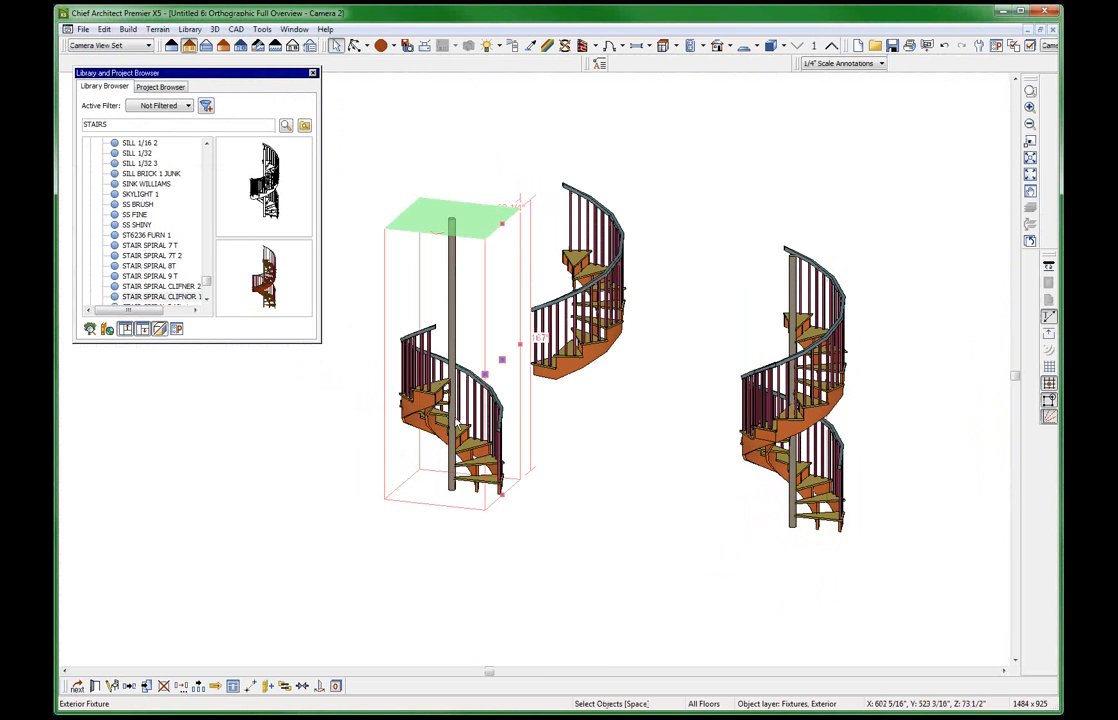
left_click(602, 307)
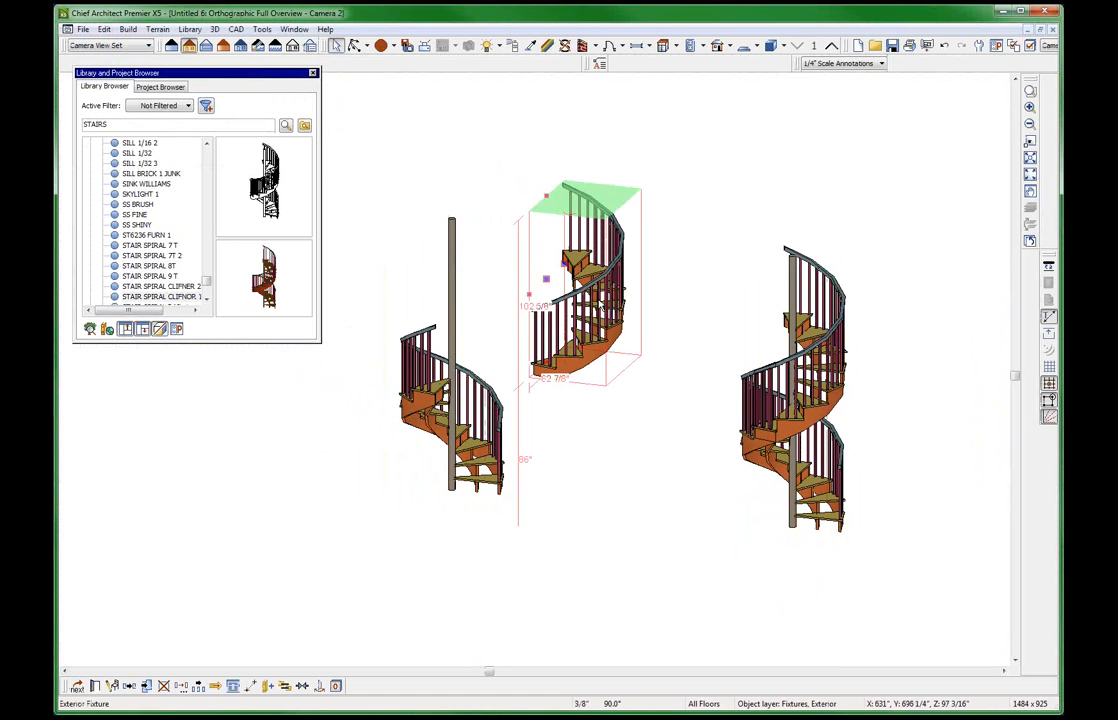
left_click(800, 426)
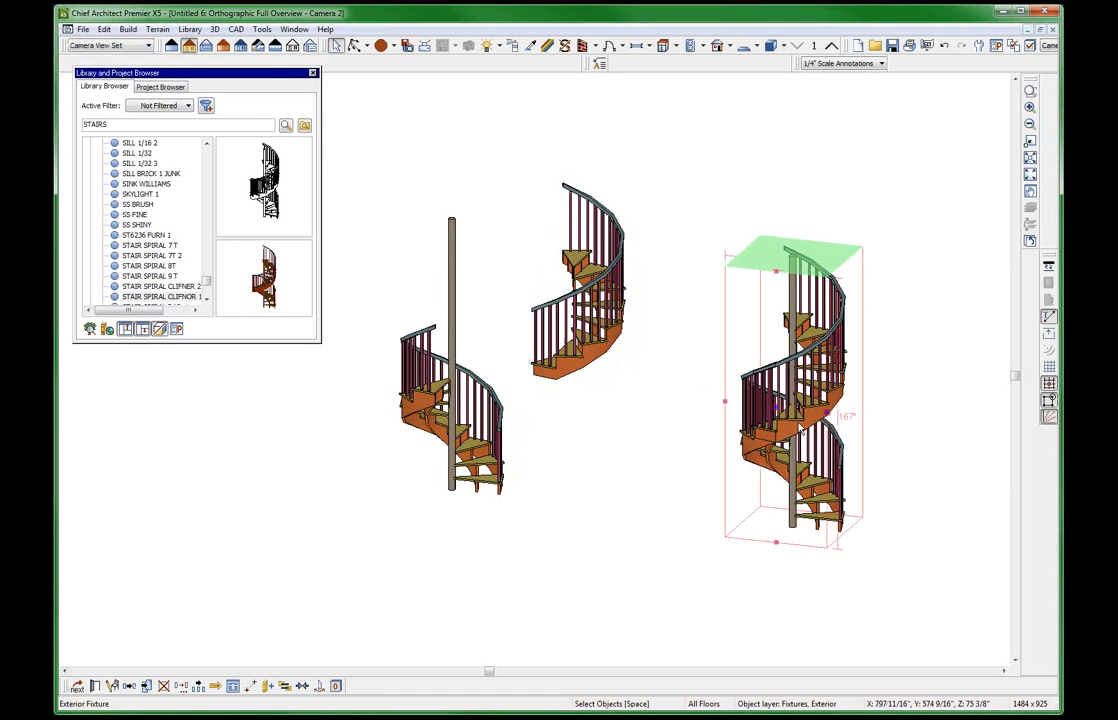
Inspect the combined staircase up close where its two sections meet, and view all three staircases from a low side angle.
scroll(911, 442, "up", 2)
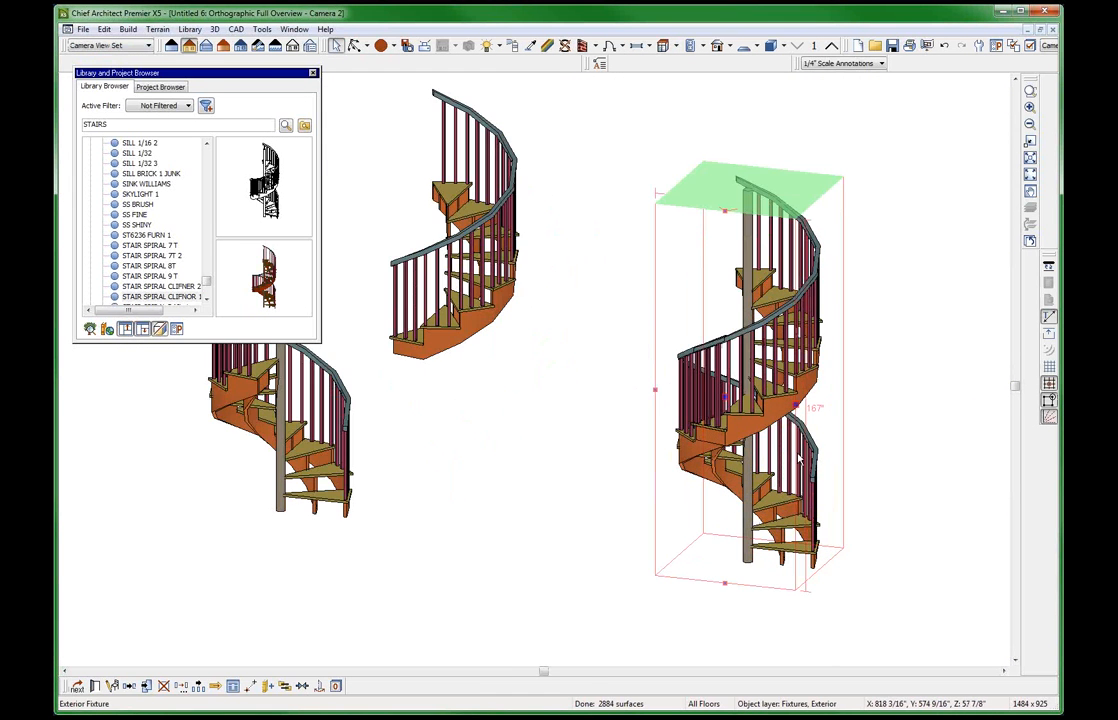
scroll(803, 456, "up", 1)
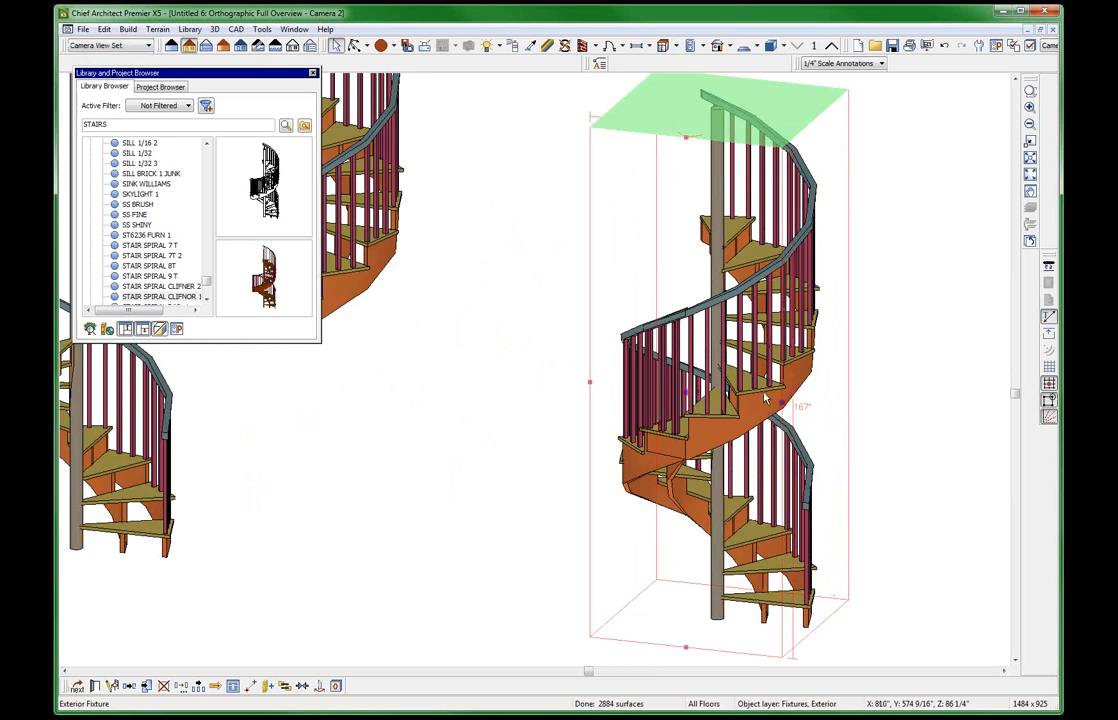
scroll(765, 398, "up", 2)
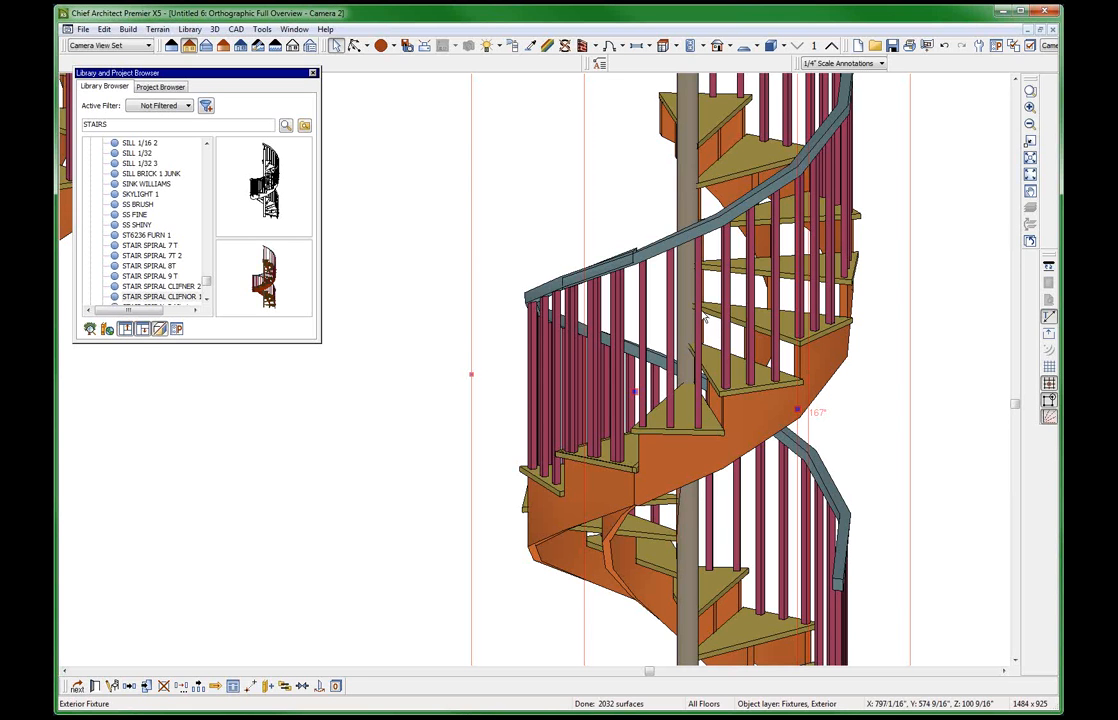
scroll(672, 250, "down", 3)
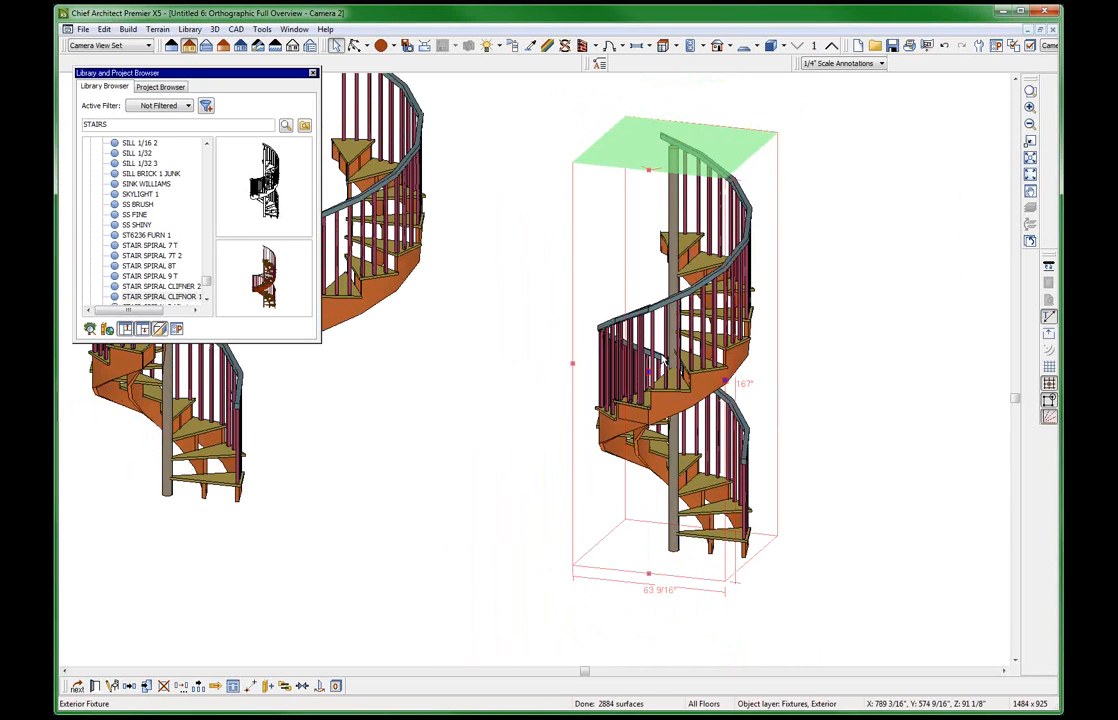
left_click(757, 311)
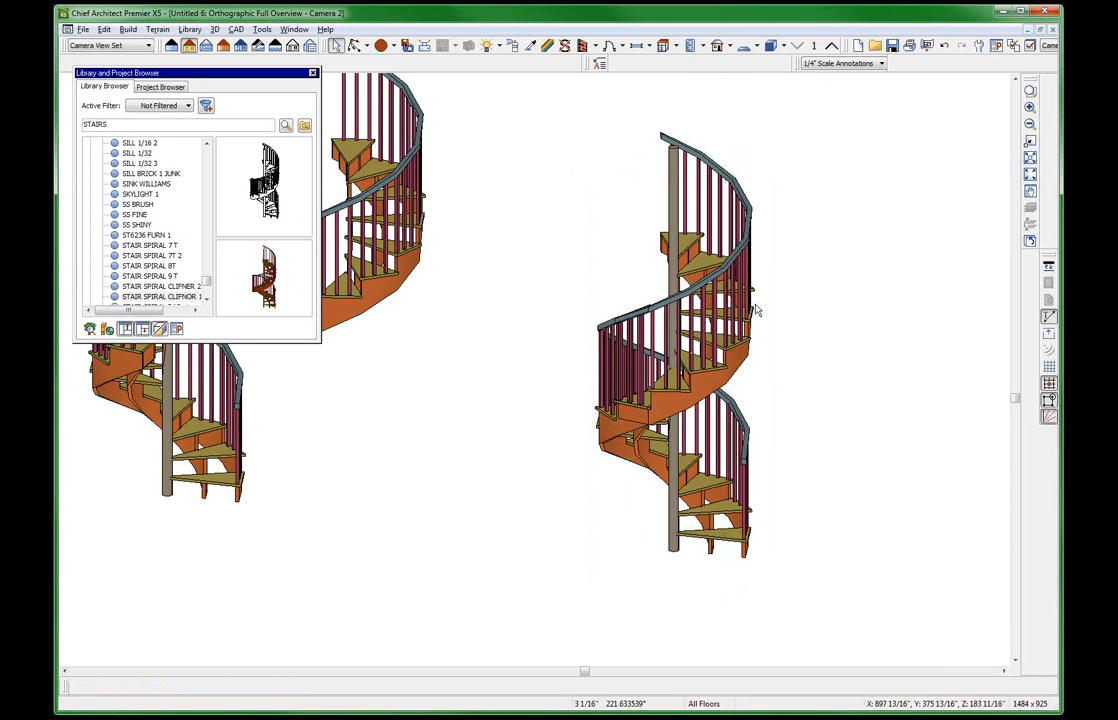
middle_click_drag(757, 350, 746, 294)
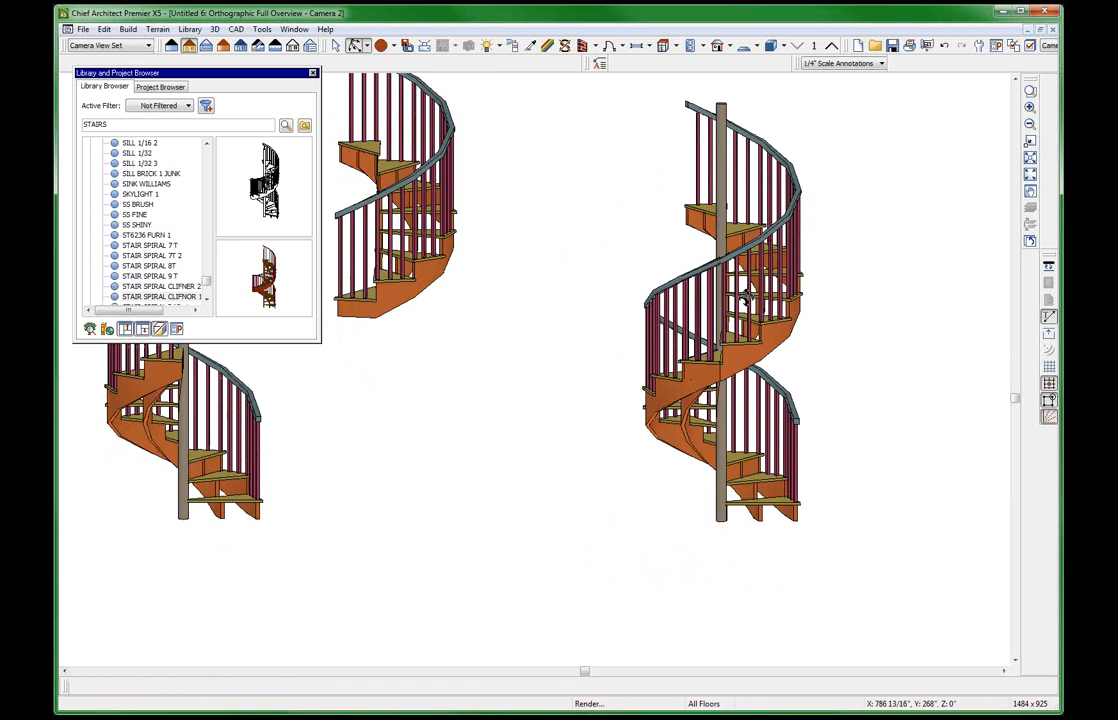
scroll(745, 300, "down", 3)
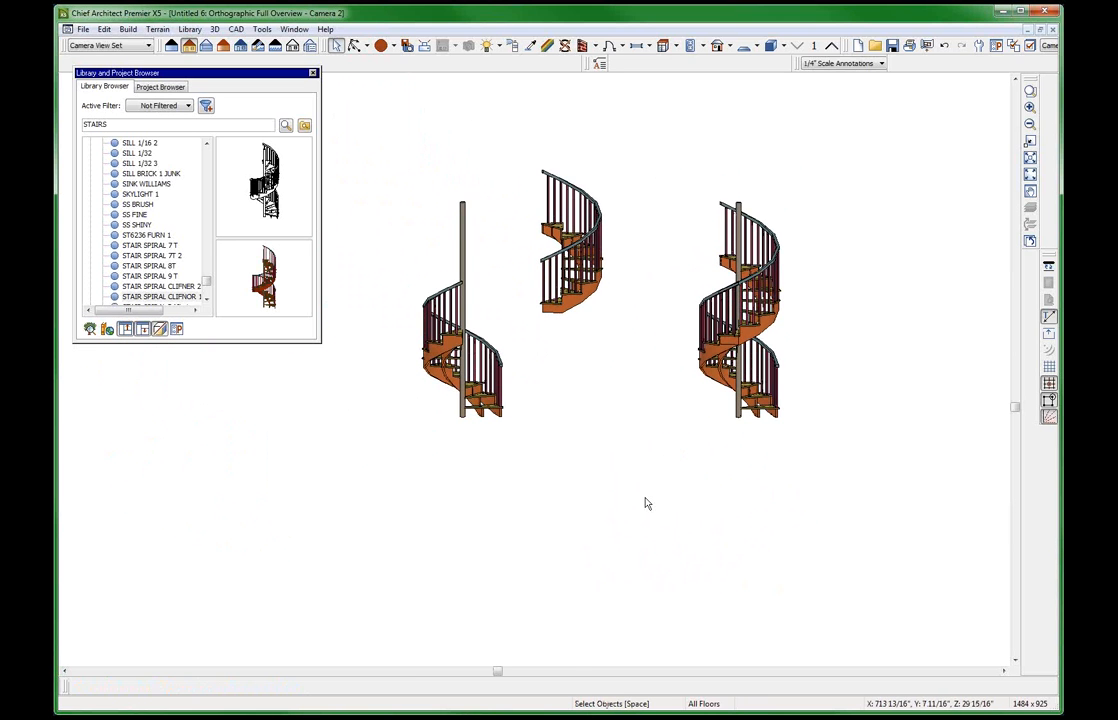
Close the untitled floor plan without saving it, returning to the TEMPLATE STAIR SPIRAL overview.
key("ctrl+Tab")
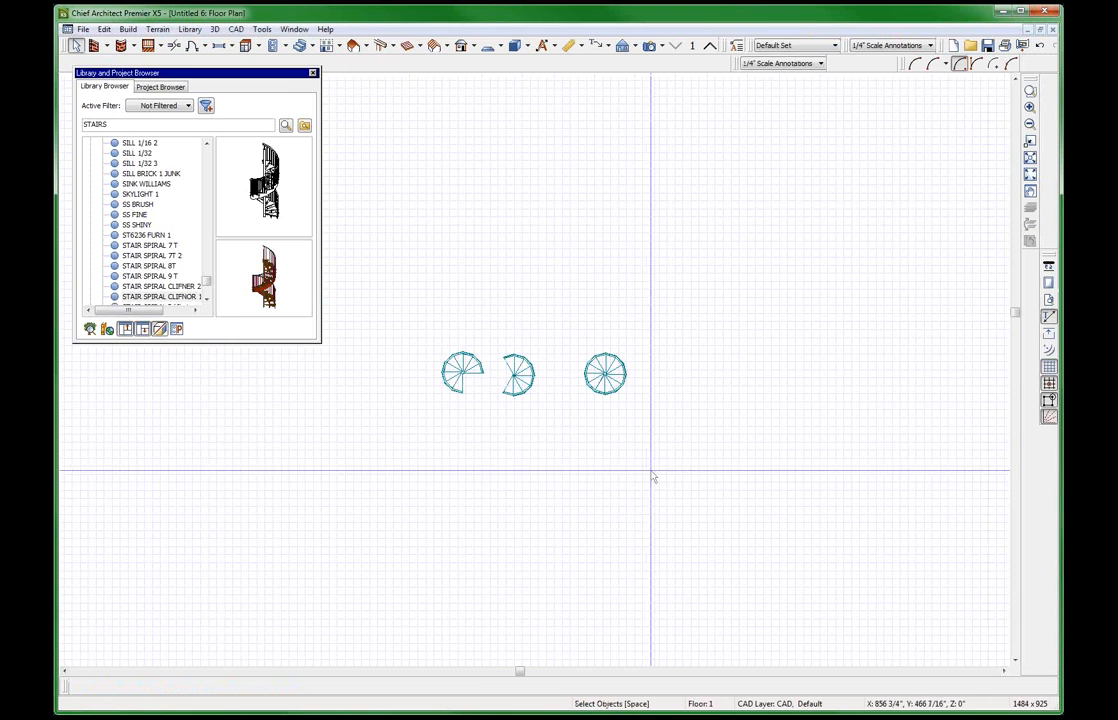
scroll(731, 438, "down", 2)
key("ctrl+s")
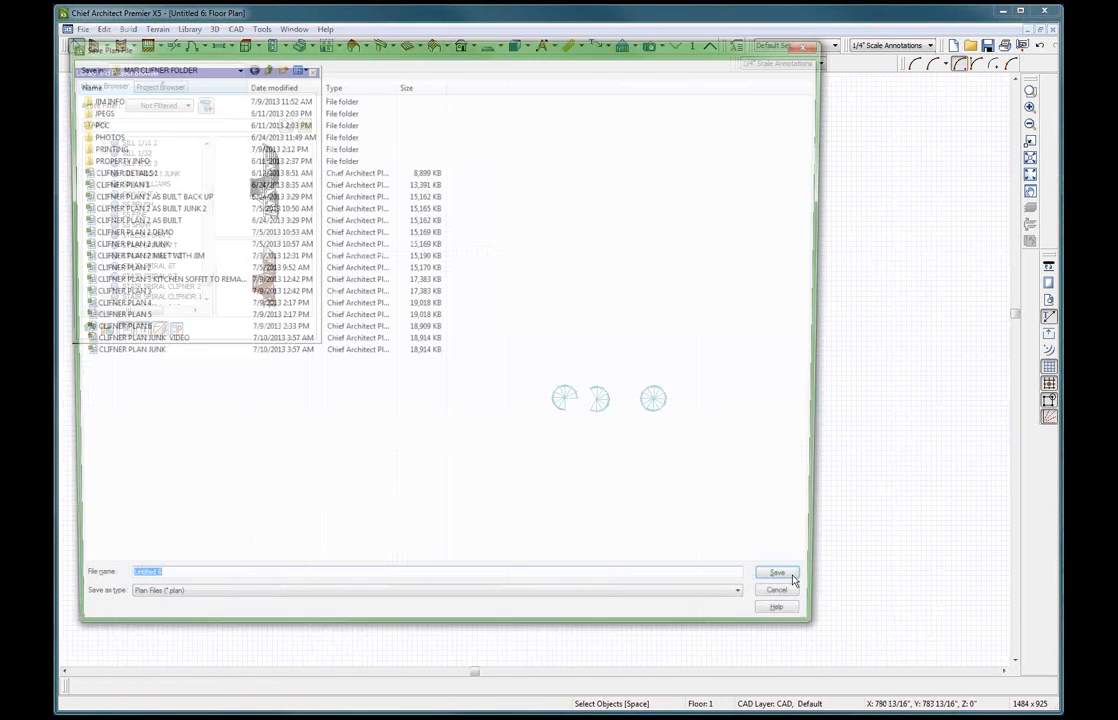
left_click(795, 608)
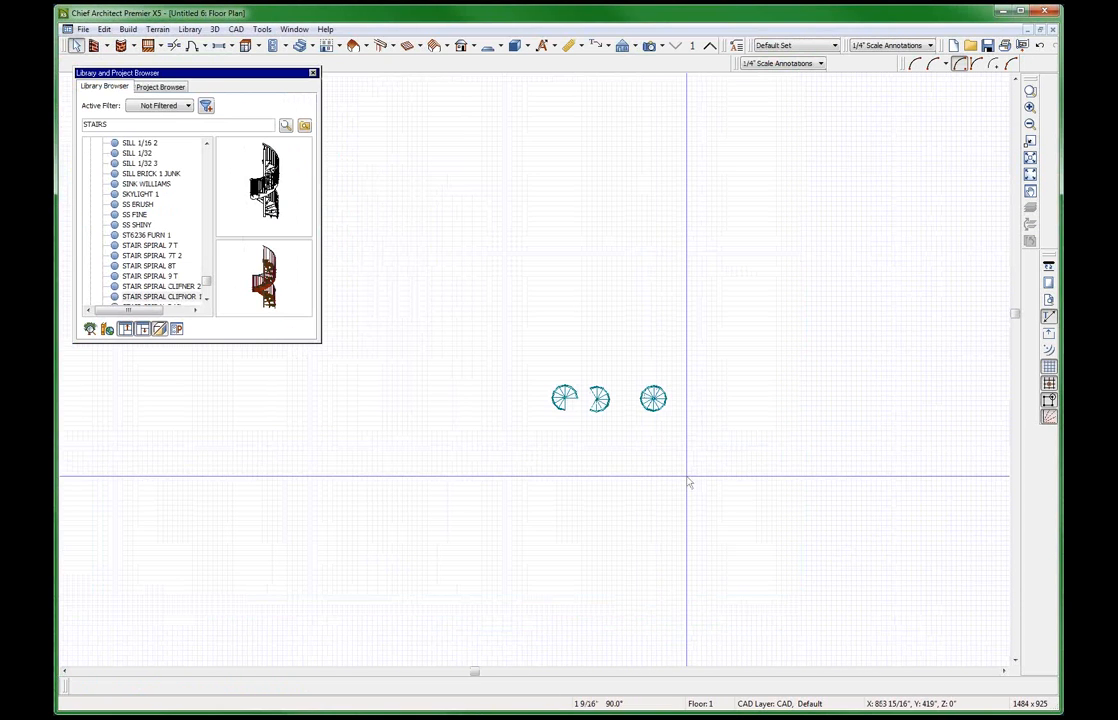
key("ctrl+w")
left_click(588, 387)
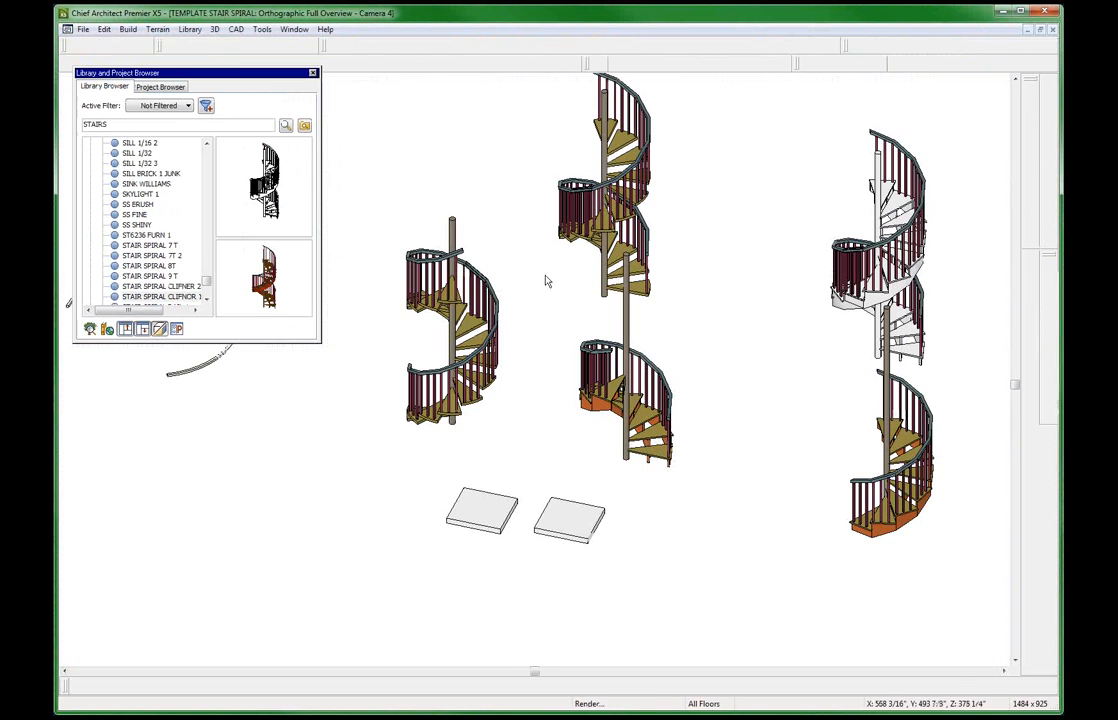
Switch to the TEMPLATE STAIR SPIRAL floor plan and select the stair section farthest from the red-marked spiral in the row of three.
left_click(294, 29)
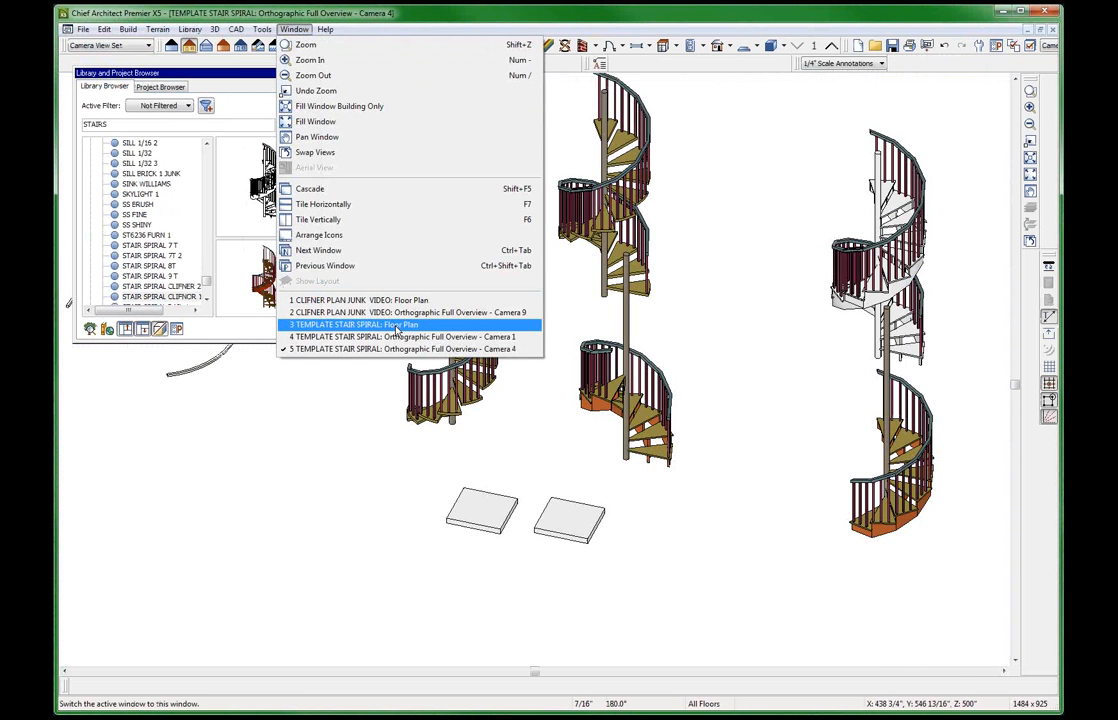
left_click(397, 326)
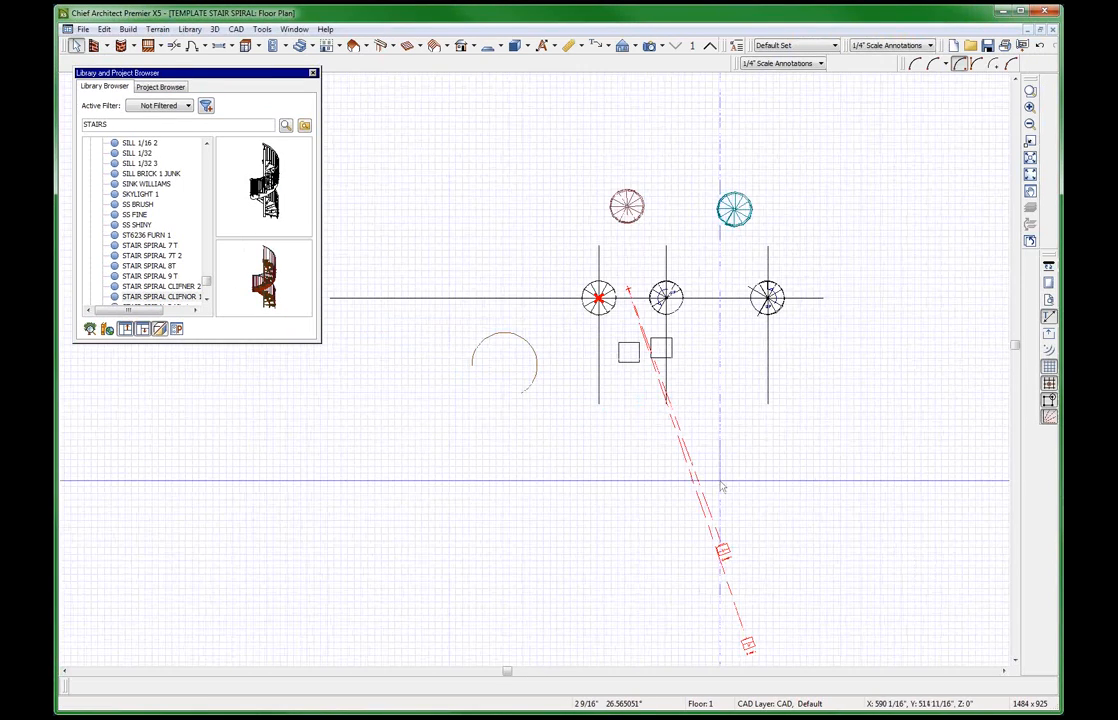
scroll(634, 411, "up", 1)
scroll(1037, 311, "up", 2)
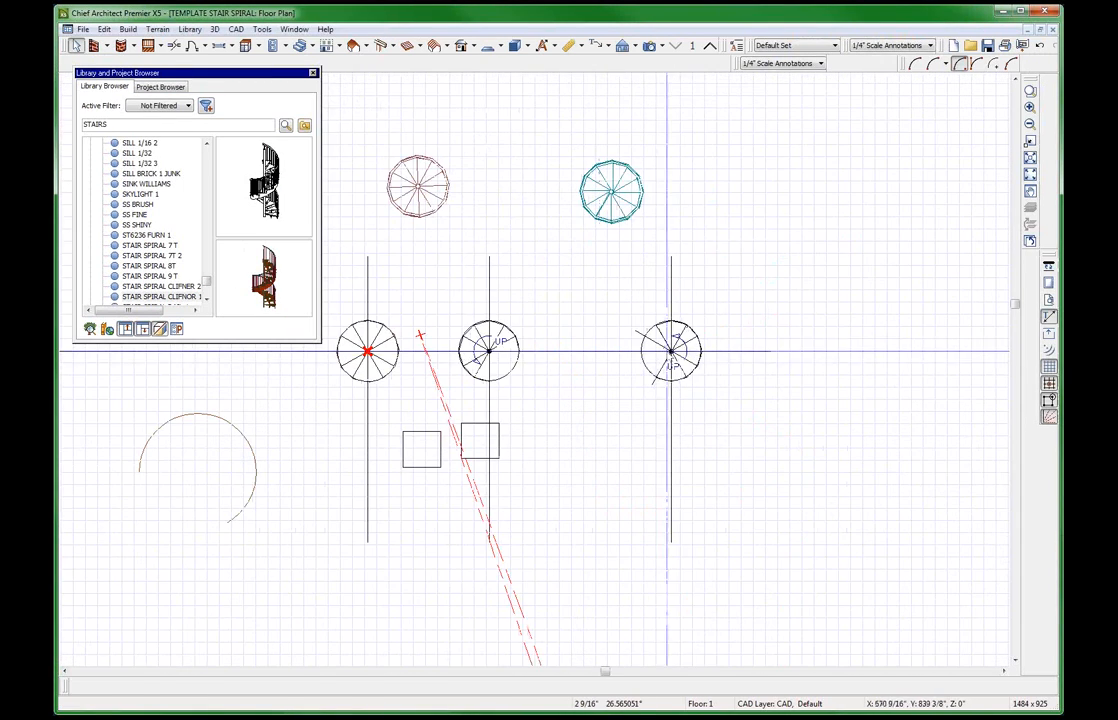
left_click(669, 345)
scroll(652, 400, "up", 3)
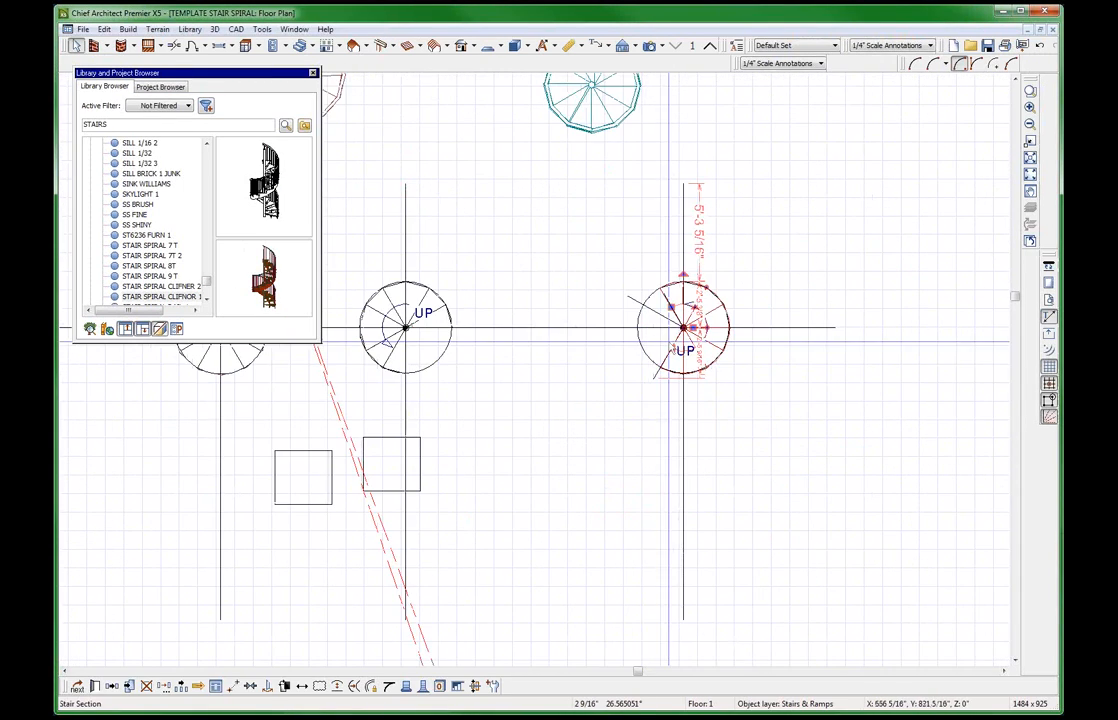
Review the general staircase specification of the spiral section farthest from the red-marked spiral, leaving its settings as they are.
left_click(655, 331)
left_click(693, 316)
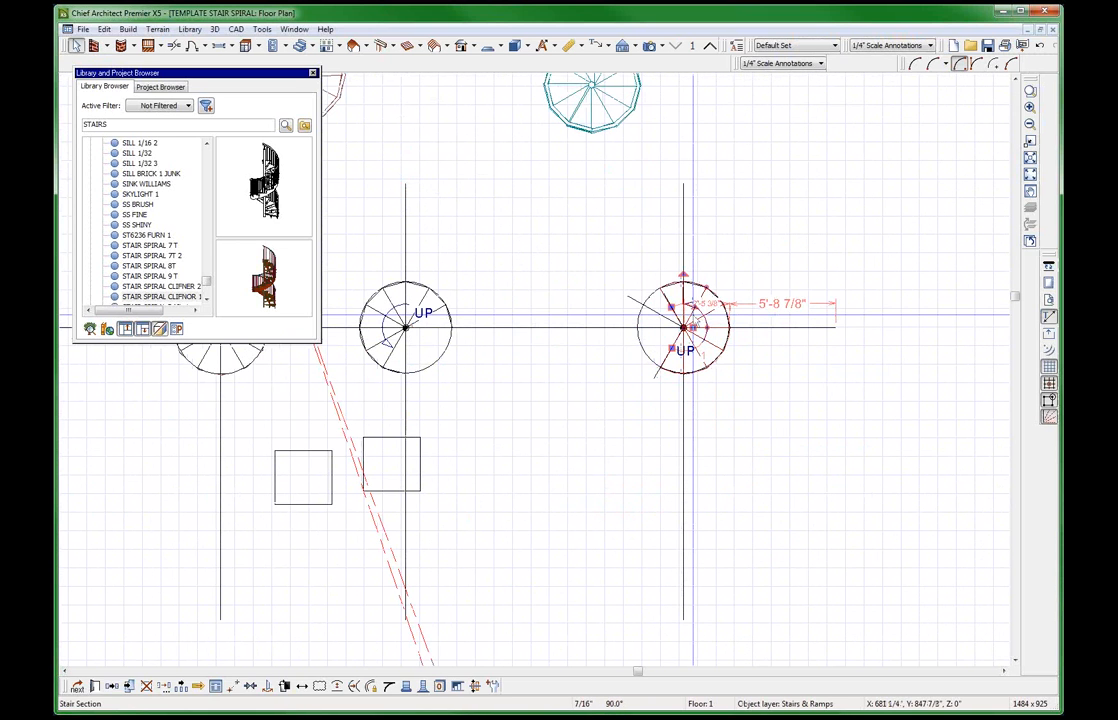
key("Tab")
key("Escape")
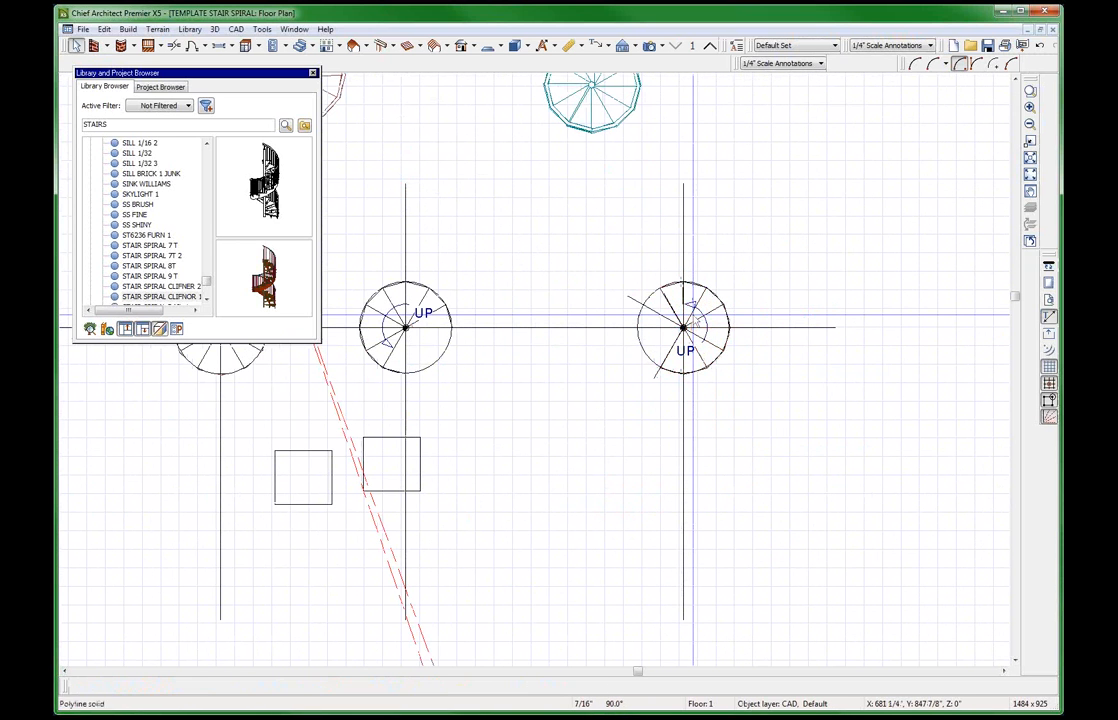
scroll(629, 434, "down", 2)
left_click(664, 371)
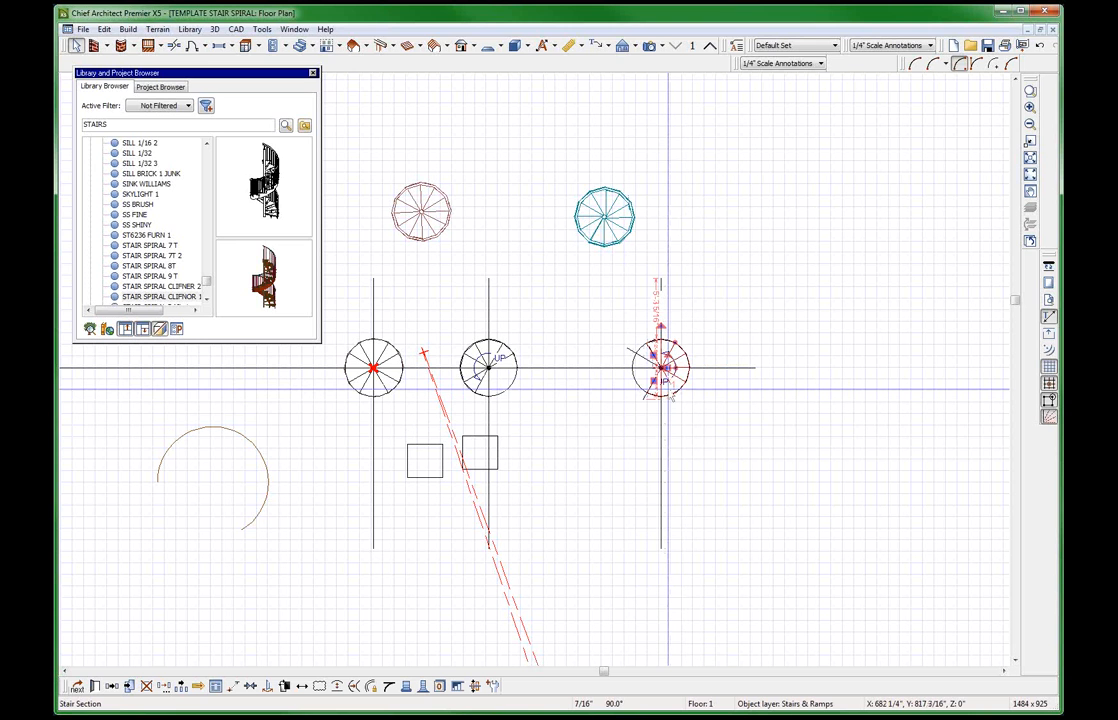
double_click(671, 396)
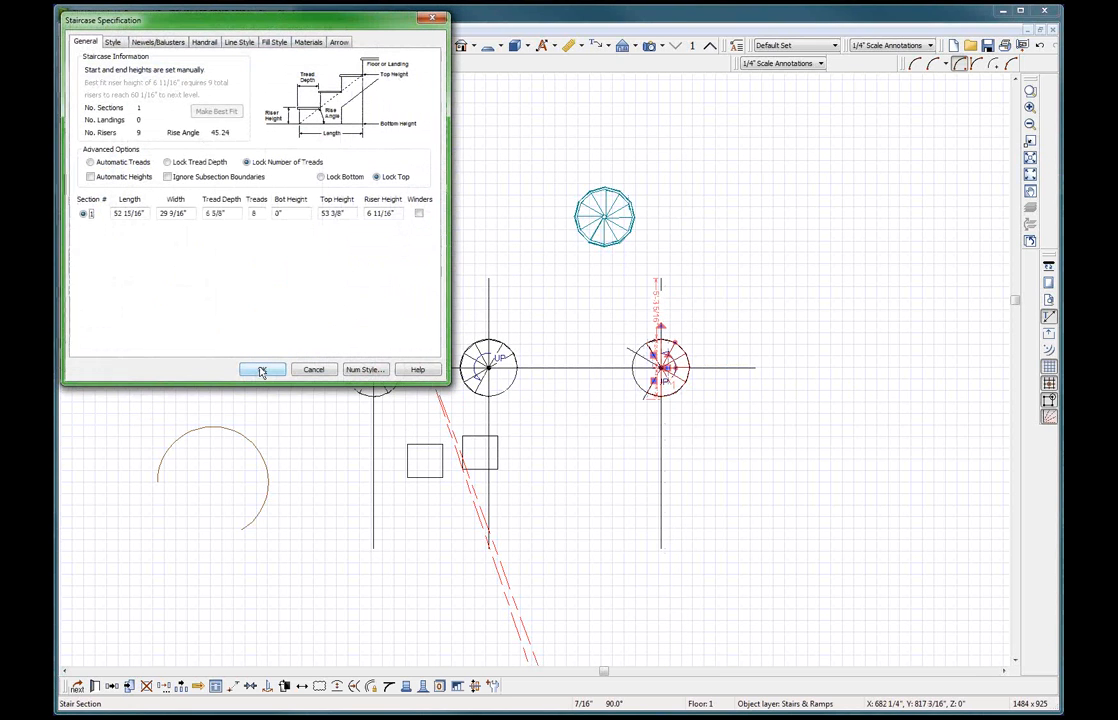
left_click(315, 372)
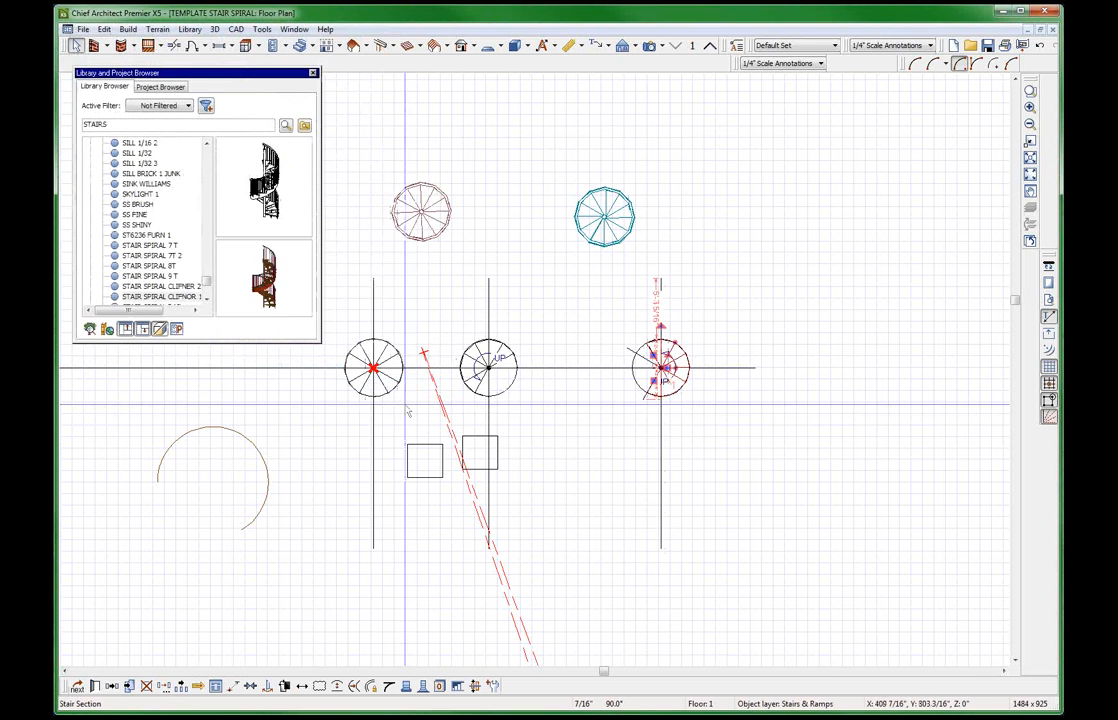
Try to pull one spiral section away from the middle staircase in the template floor plan.
left_click(465, 378)
scroll(480, 407, "down", 8)
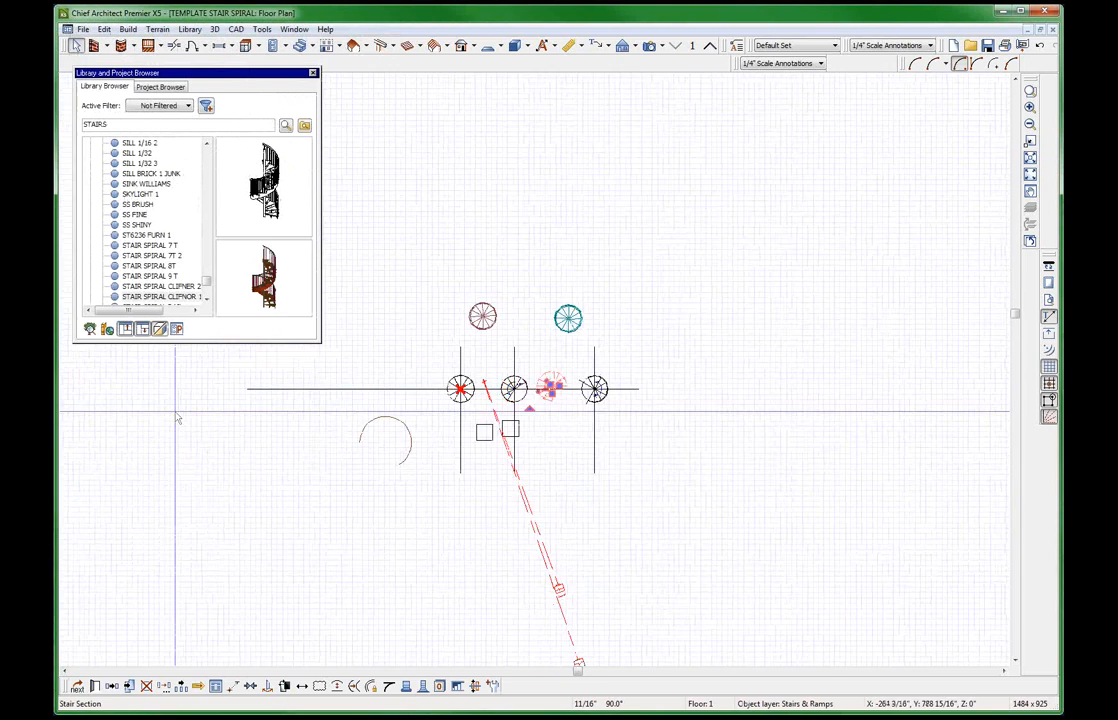
scroll(173, 414, "up", 4)
left_click(553, 377)
scroll(553, 377, "up", 2)
scroll(591, 370, "up", 3)
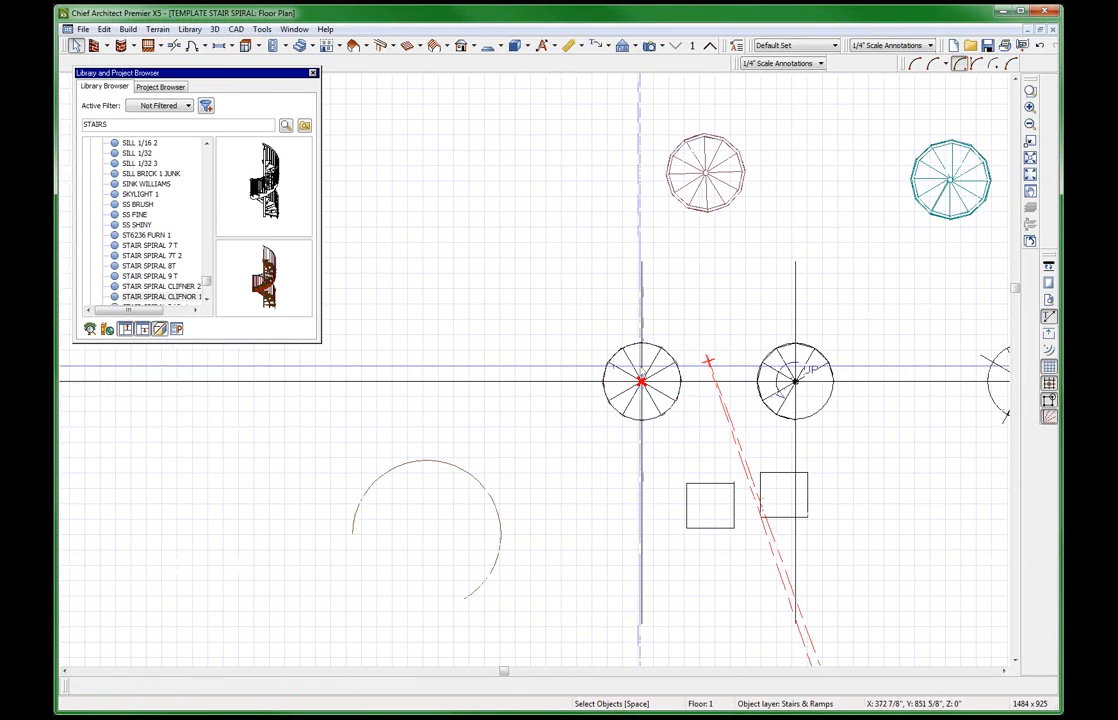
Copy the vertical CAD line and center pole of the red-marked spiral 15' in the negative X direction along the horizontal line.
left_click(642, 462)
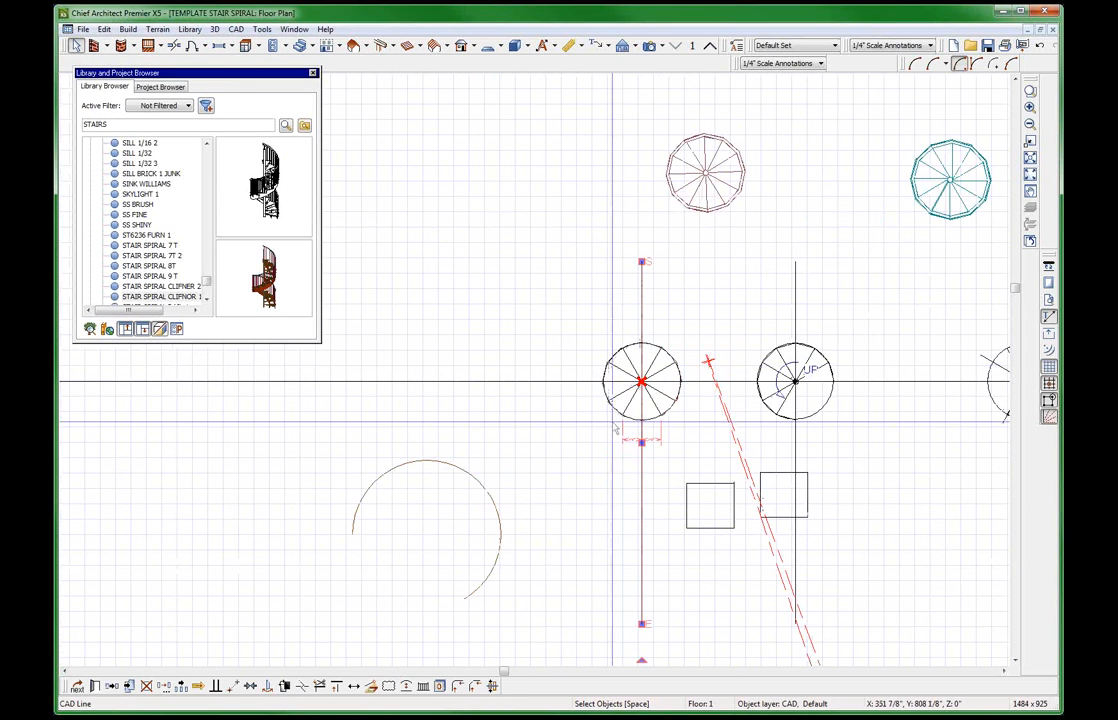
left_click(665, 414, "shift")
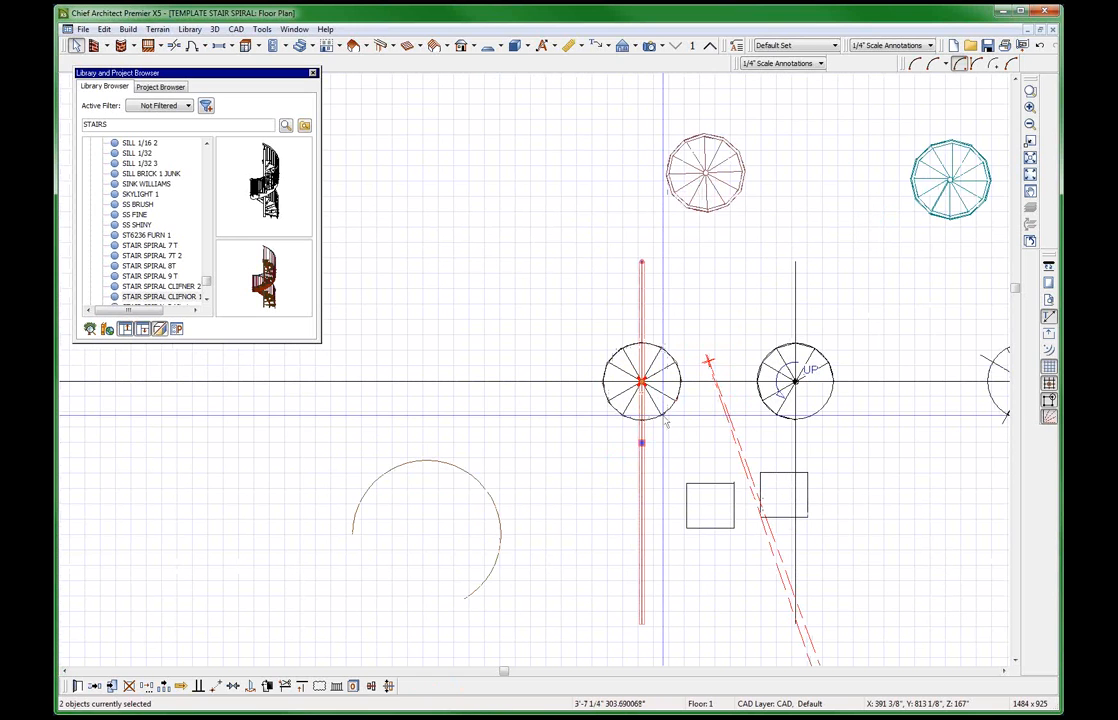
key("ctrl+c")
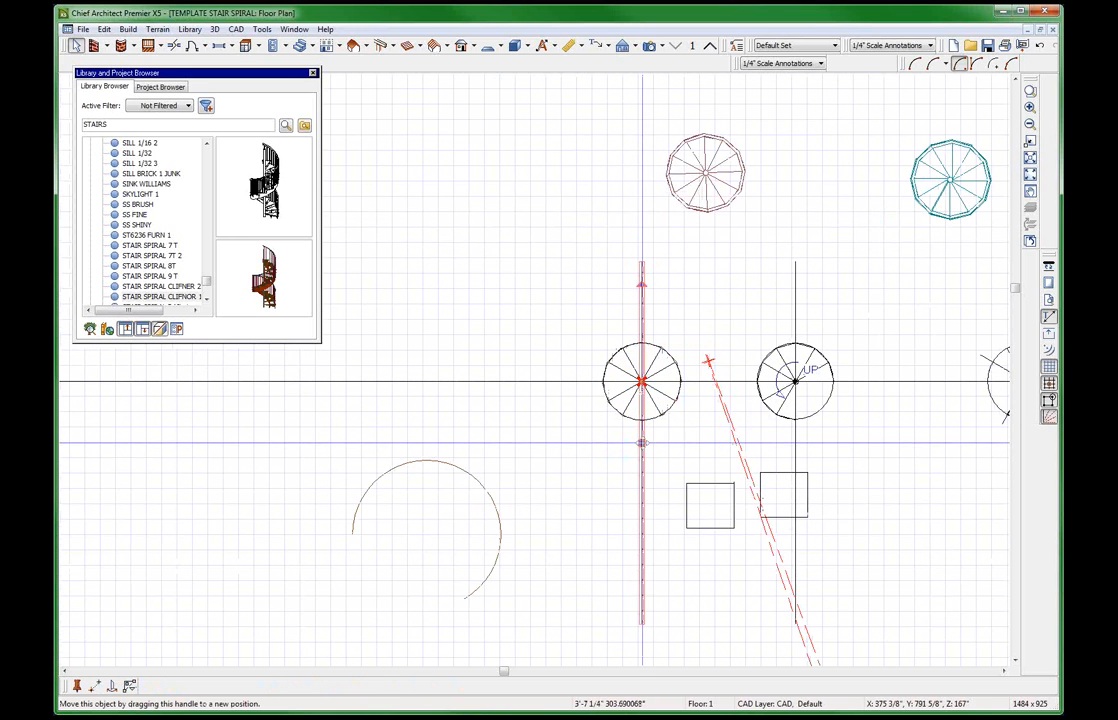
left_click_drag(642, 443, 404, 454)
key("Tab")
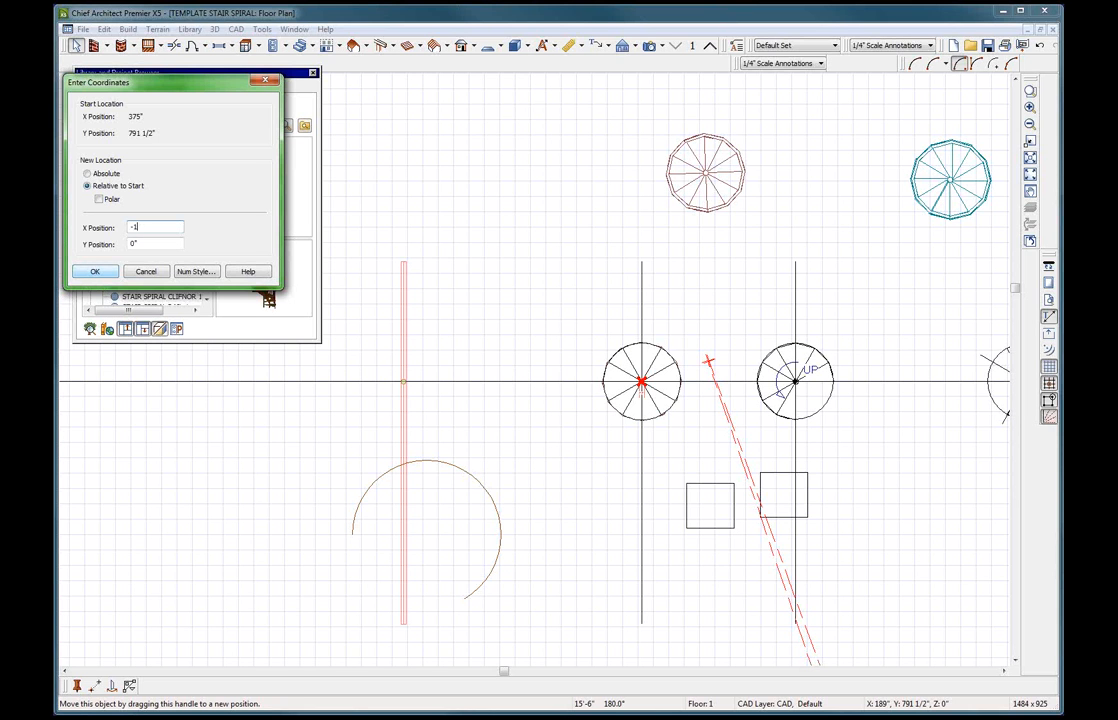
left_click(95, 272)
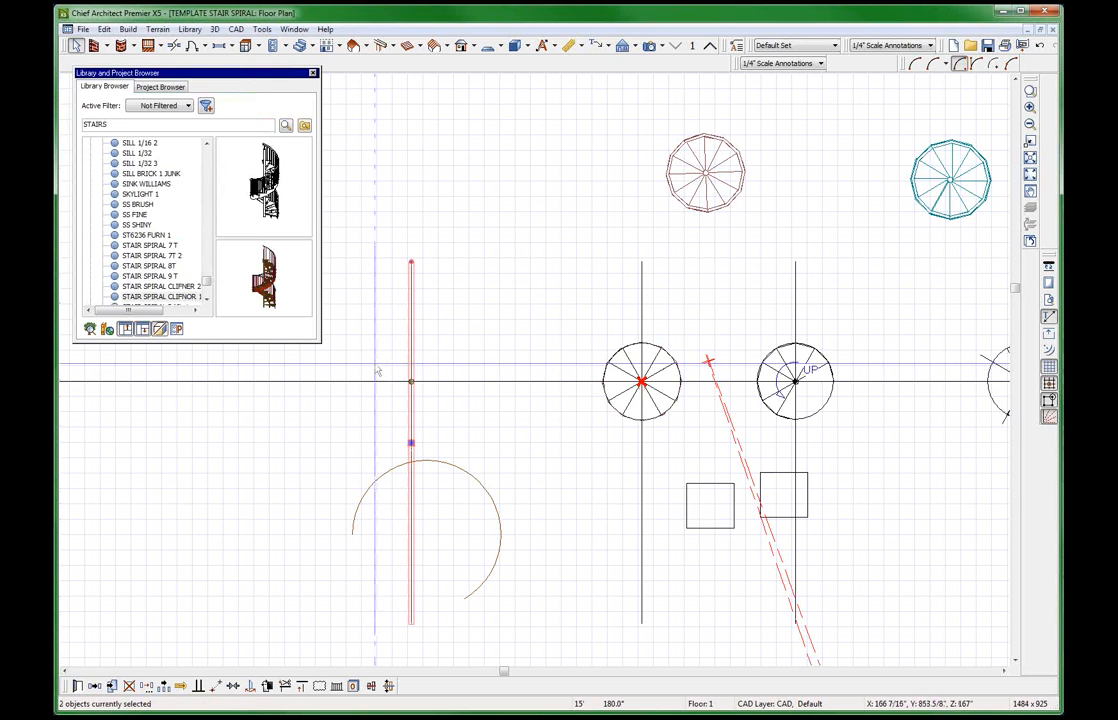
left_click(532, 349)
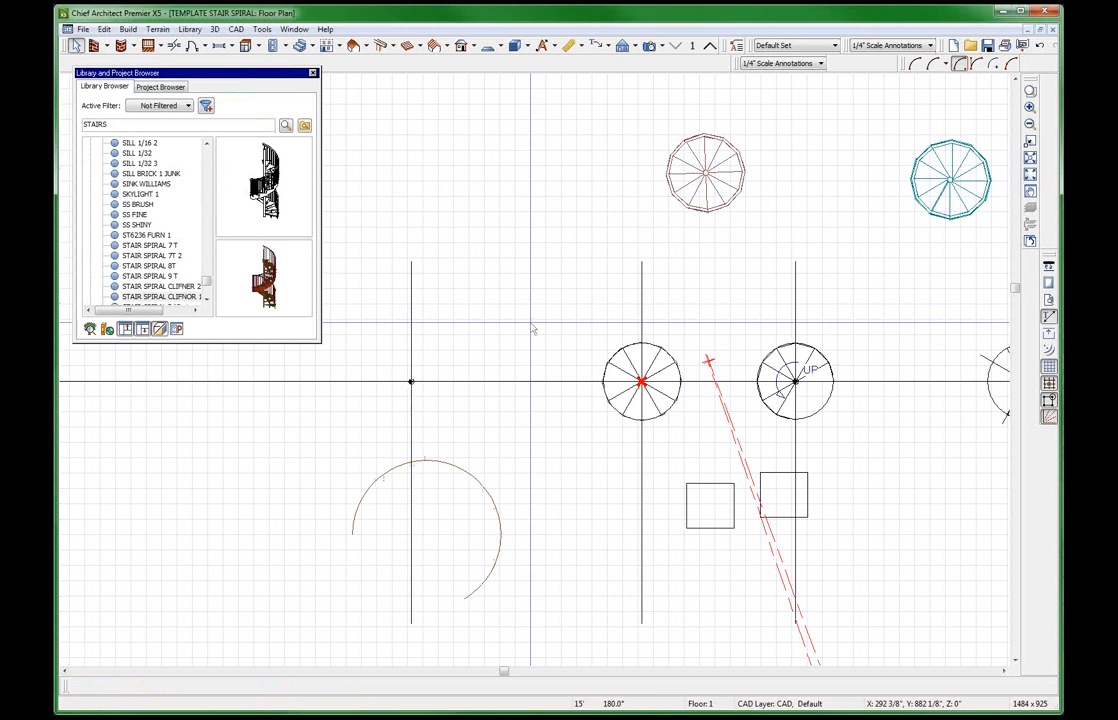
Tile only a new full overview of the template beside the two floor plans, closing the older camera views.
key("shift+3")
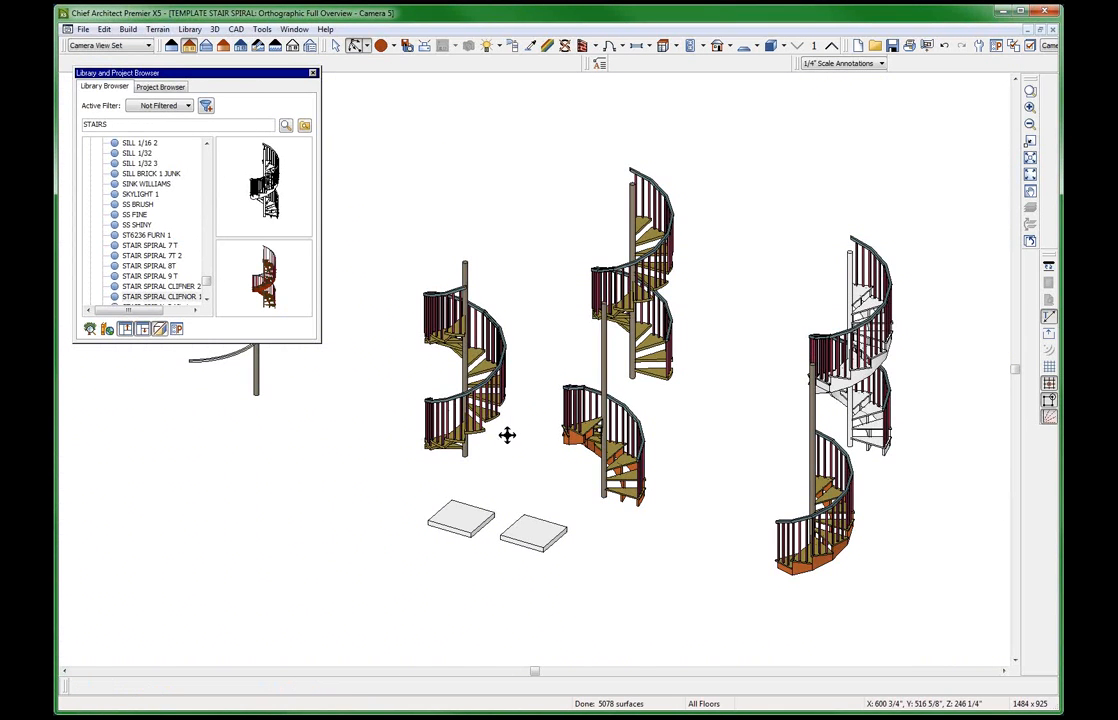
key("shift+F4")
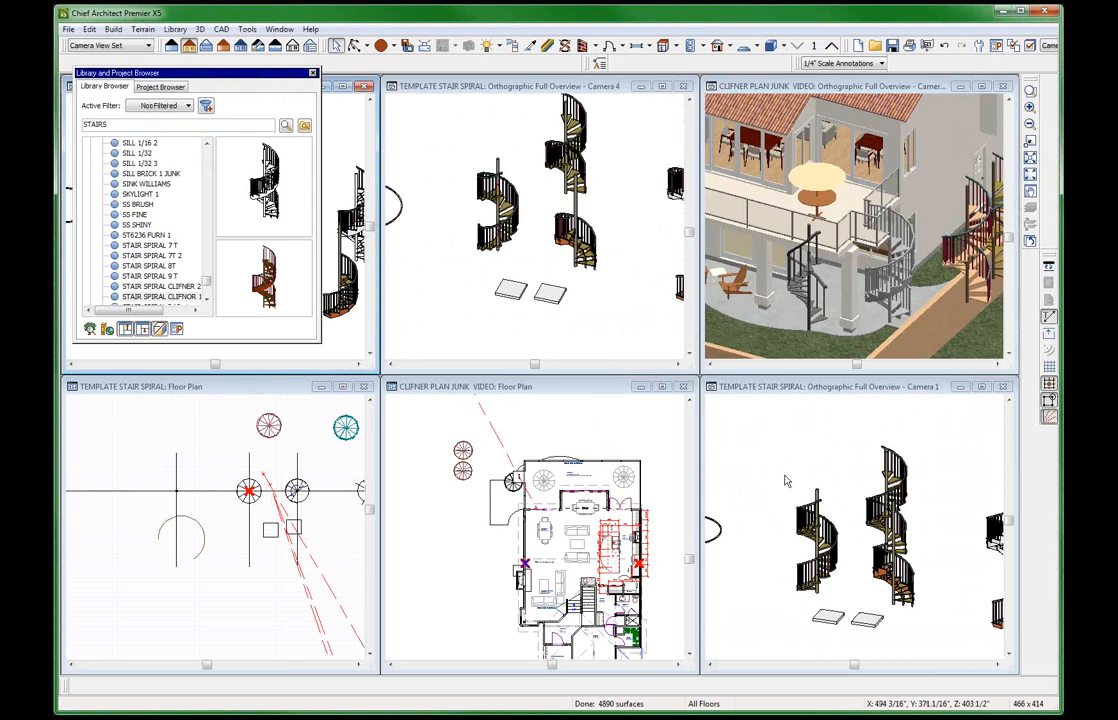
left_click(757, 481)
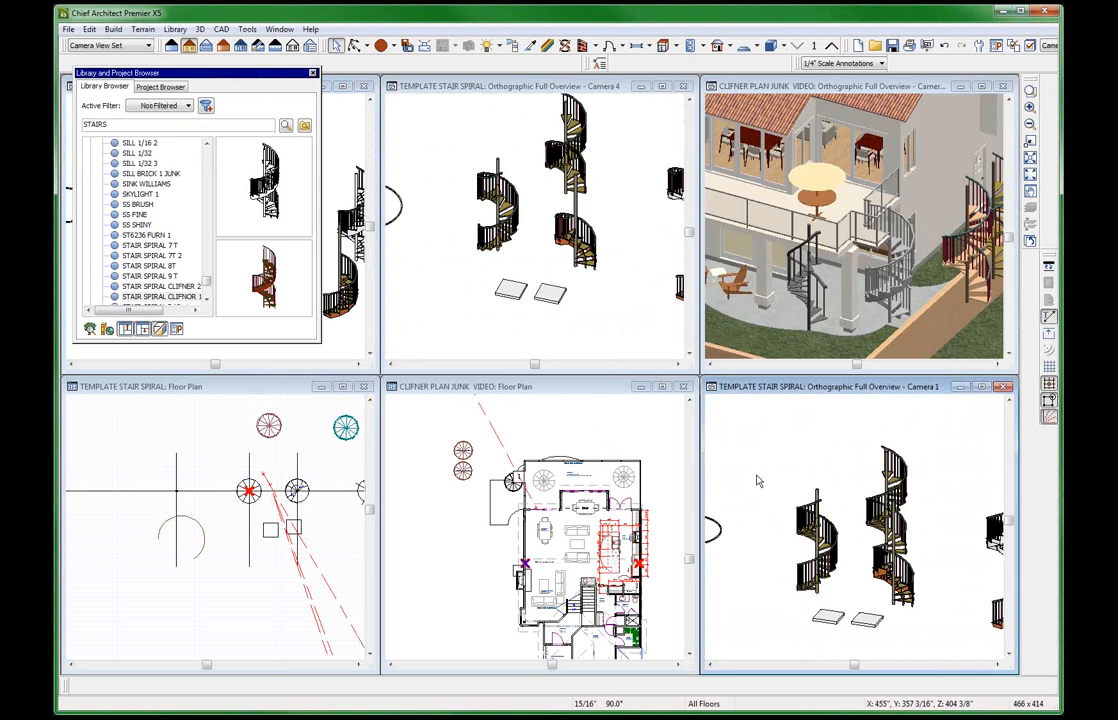
key("ctrl+w")
left_click(803, 345)
key("ctrl+w")
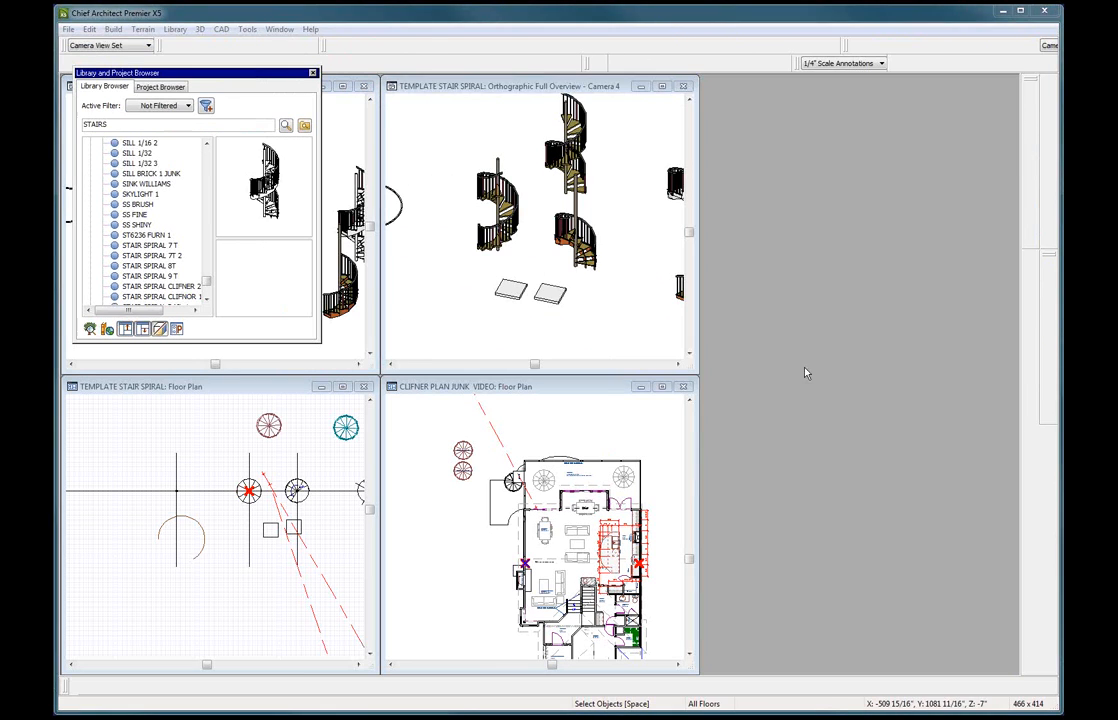
left_click(597, 317)
key("ctrl+w")
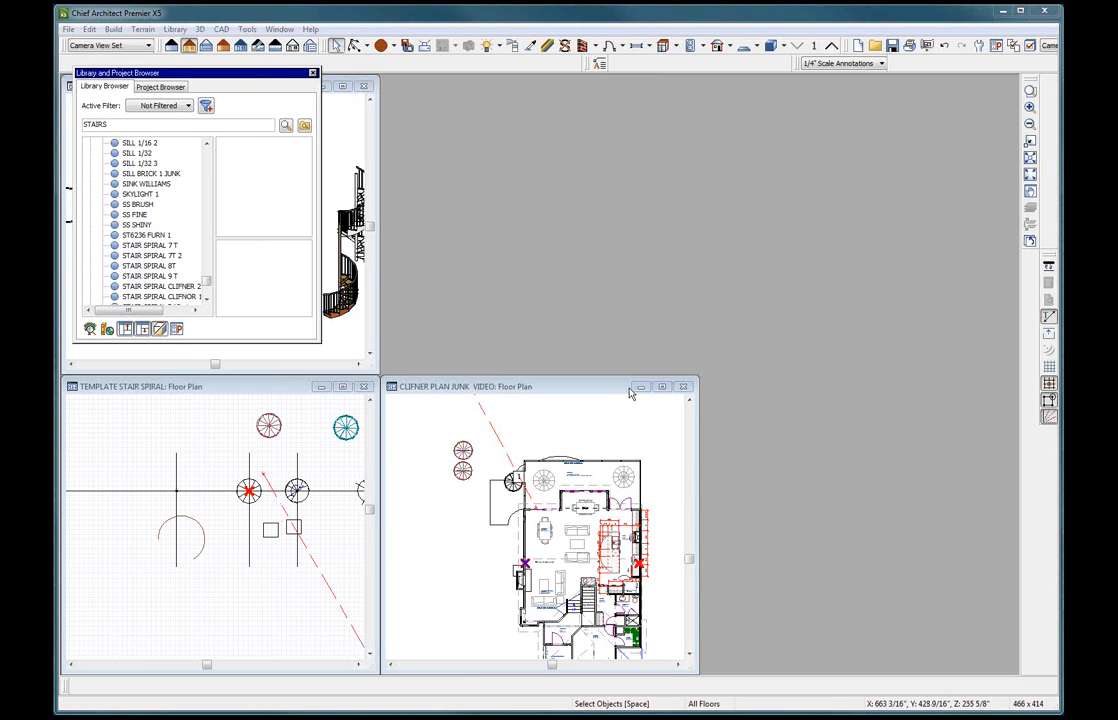
left_click(546, 322)
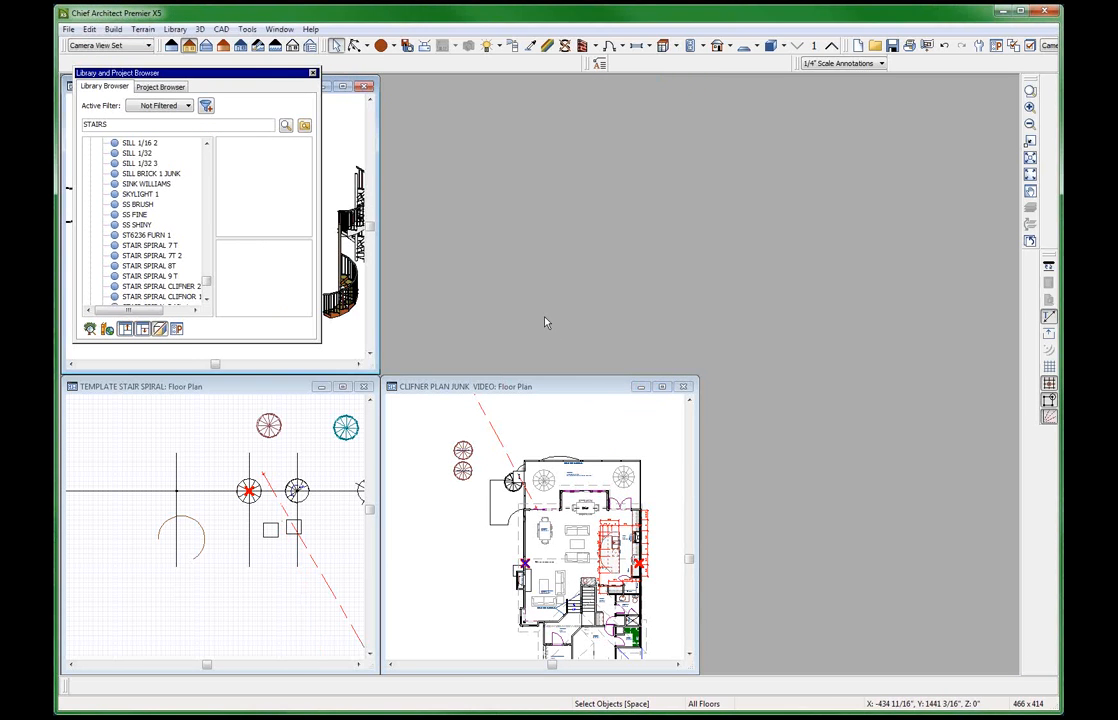
key("shift+F4")
Delete the curved 3D molding polyline beside the copied pole in the full overview.
left_click(542, 449)
left_click(237, 514)
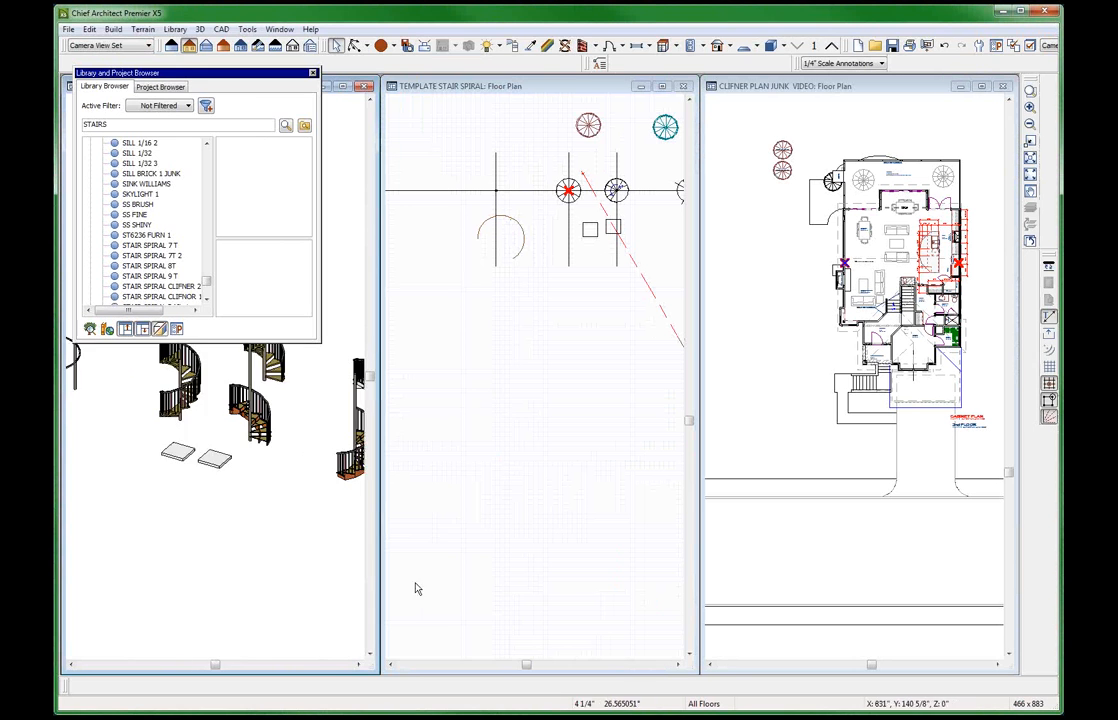
scroll(362, 508, "down", 1)
scroll(168, 429, "up", 1)
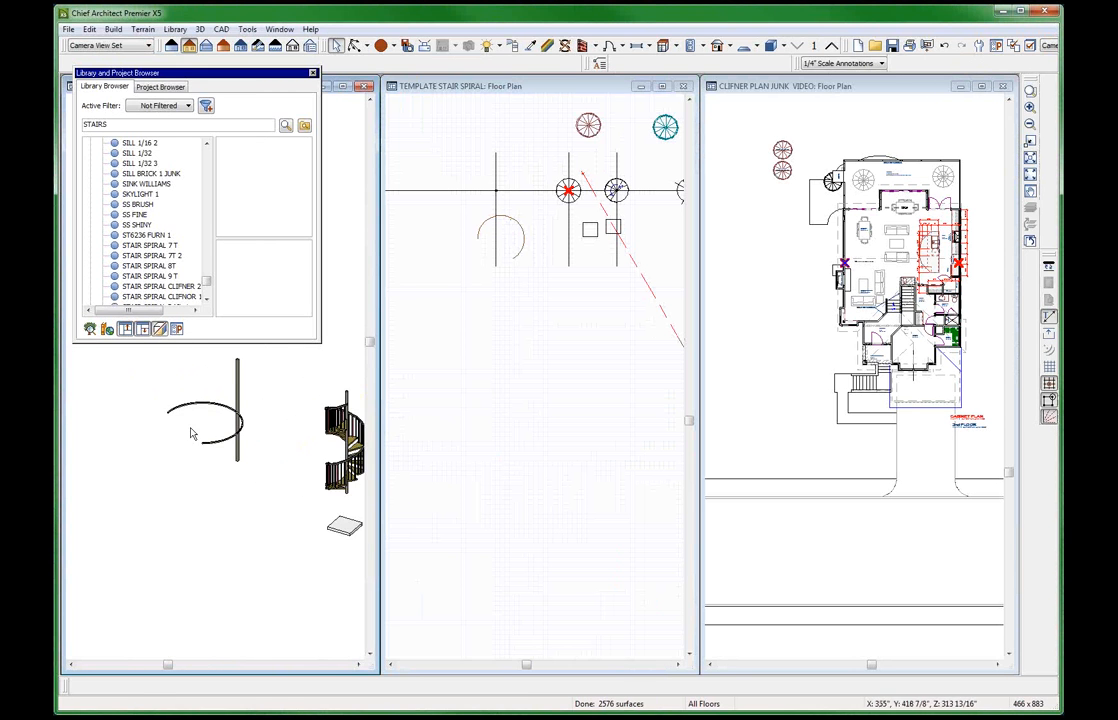
scroll(193, 433, "up", 1)
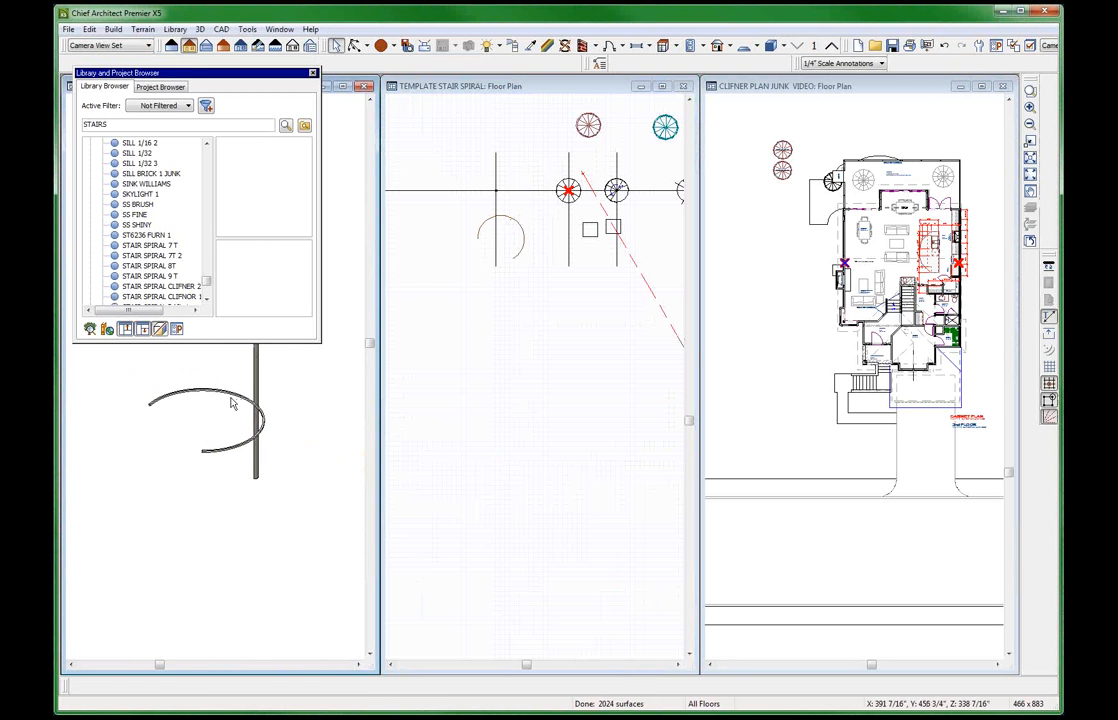
left_click(234, 401)
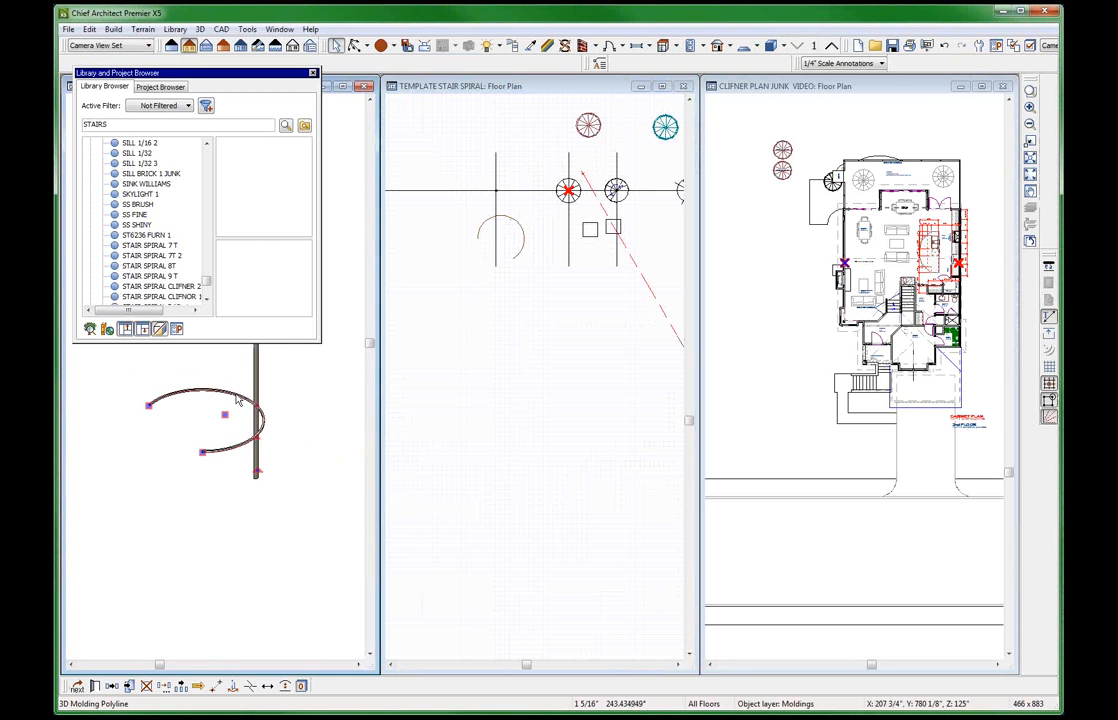
key("Delete")
scroll(256, 533, "down", 1)
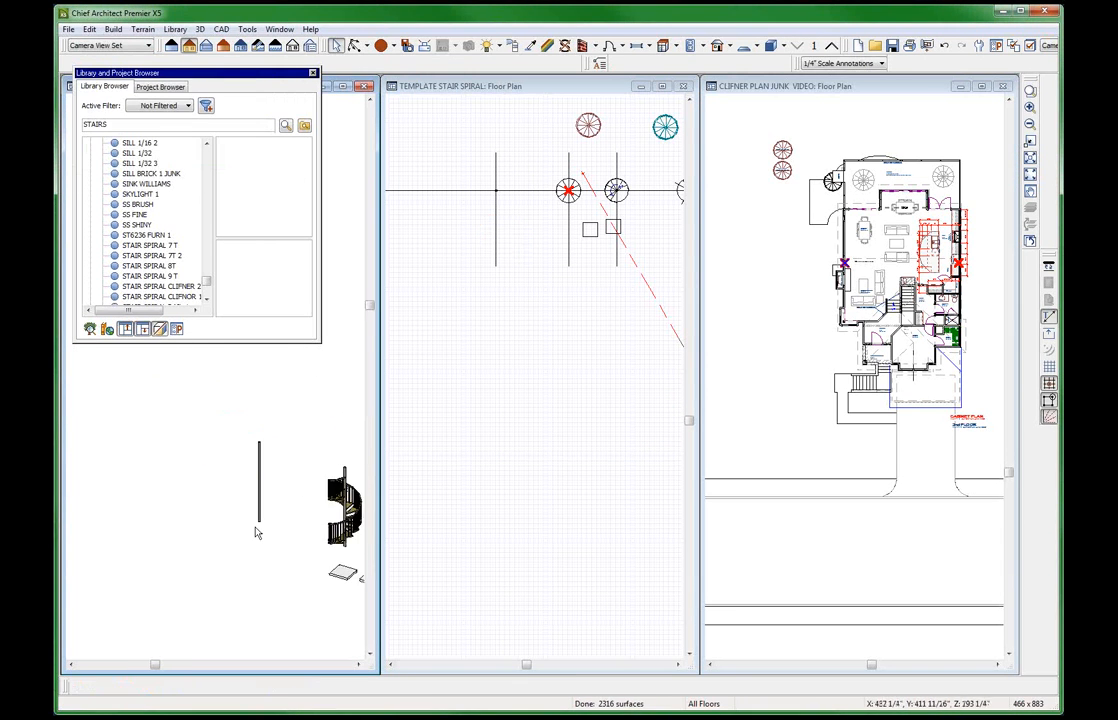
Draw a CAD circle about 166 3/4" in diameter beside the copied pole in the template floor plan and select it.
left_click(259, 483)
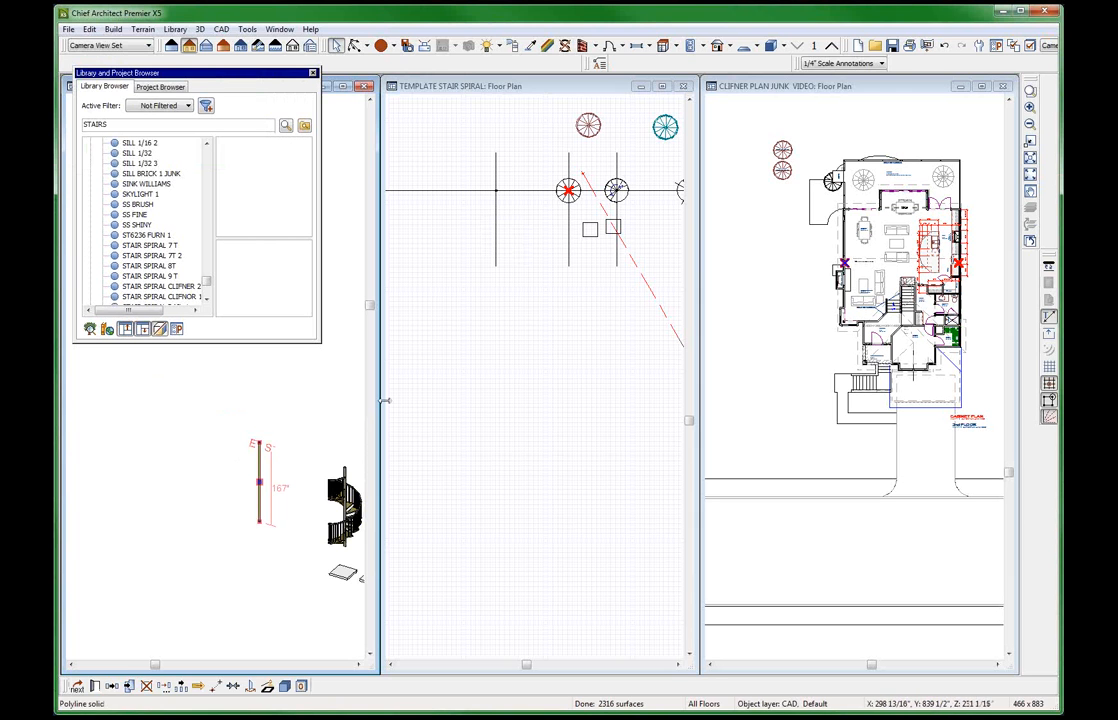
left_click(454, 349)
scroll(538, 181, "up", 5)
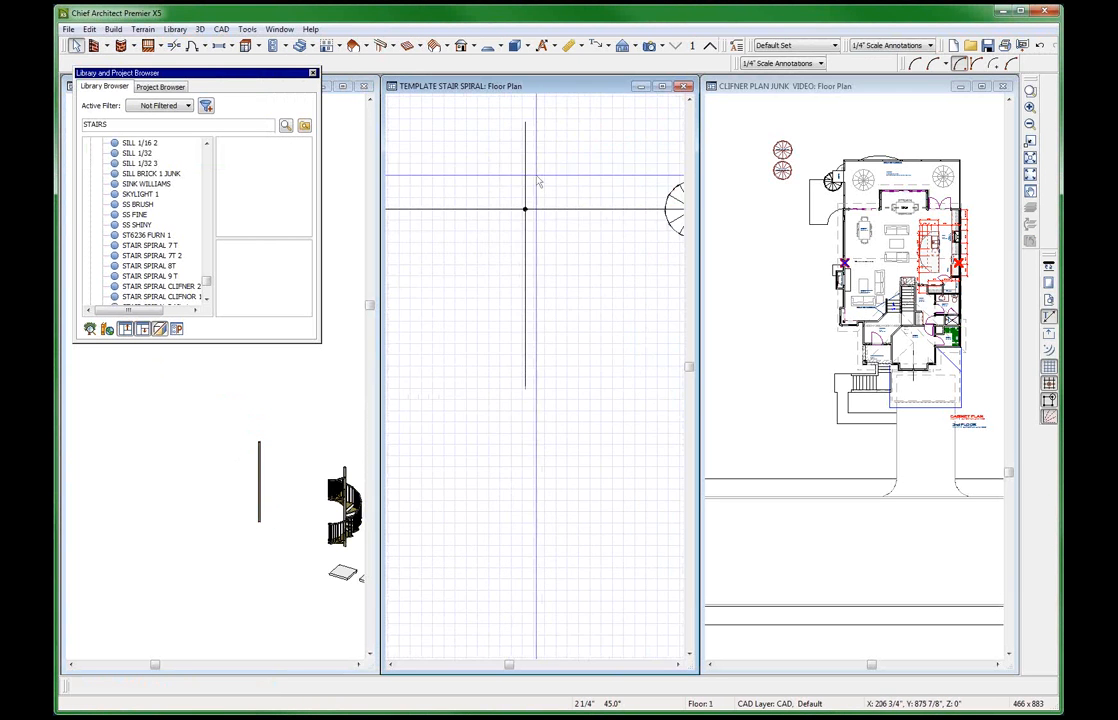
scroll(598, 222, "down", 2)
key("k")
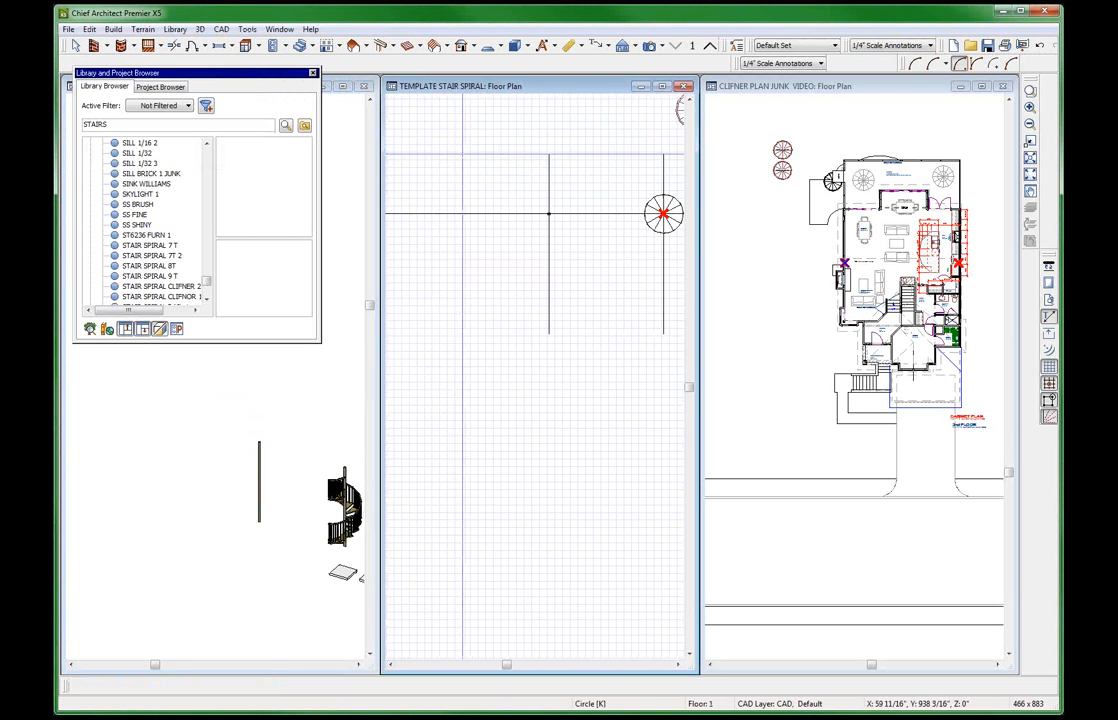
left_click_drag(462, 153, 471, 255)
key("space")
left_click(470, 253)
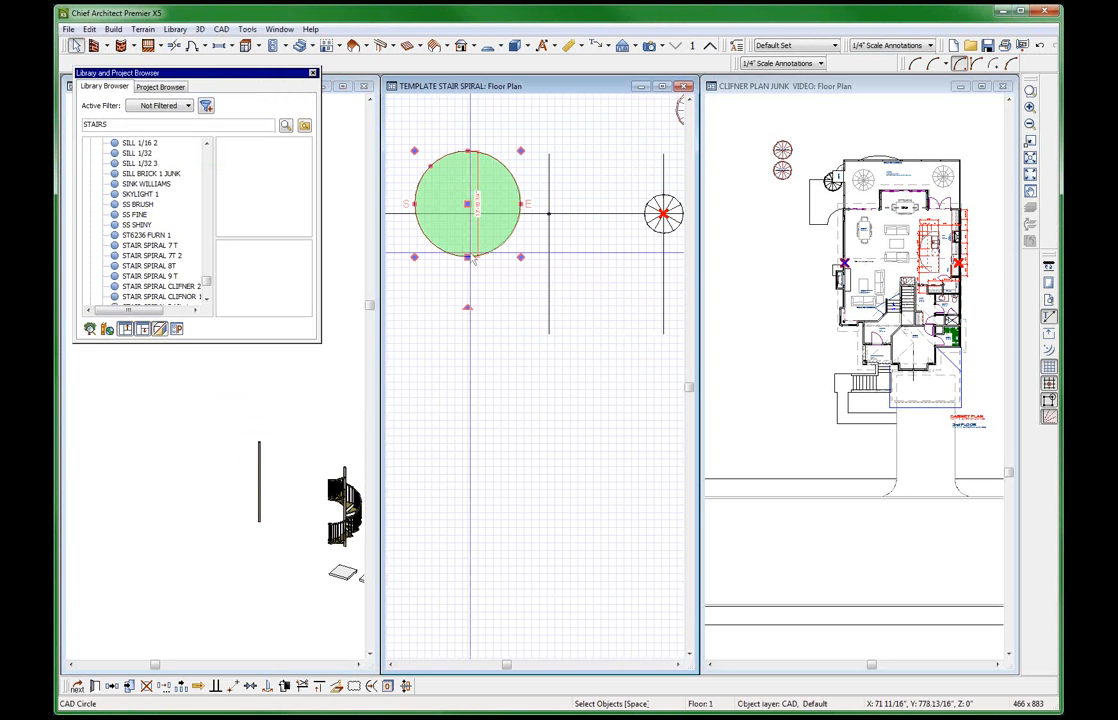
Set the CAD circle's diameter to 60".
key("ctrl+e")
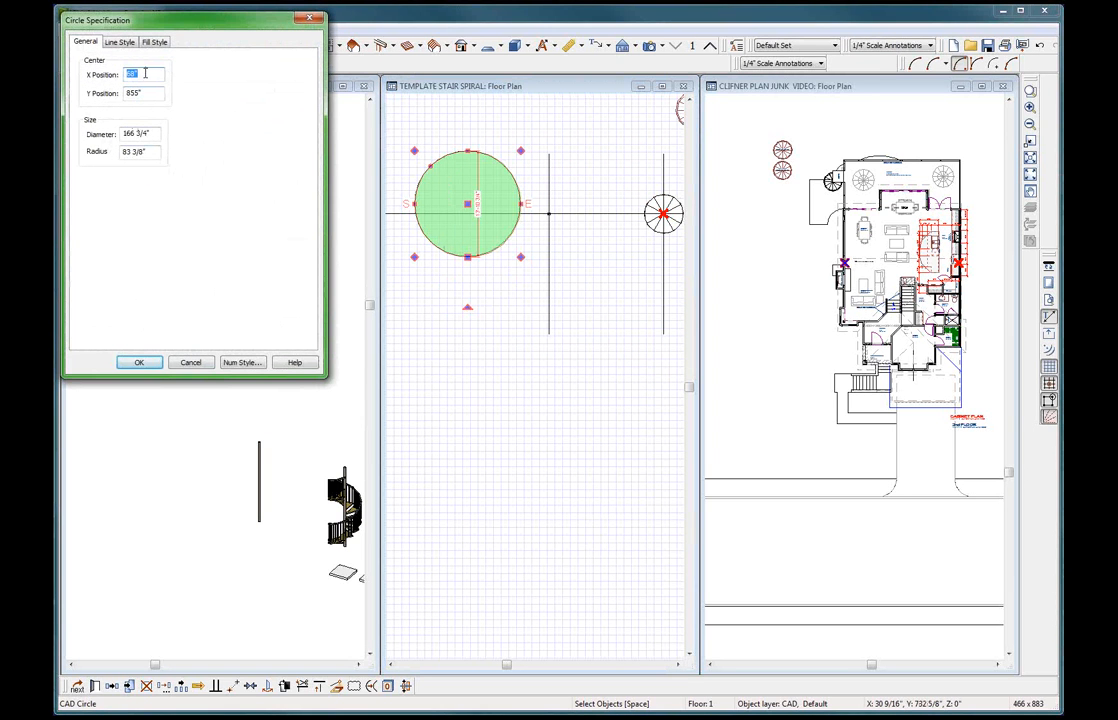
left_click(145, 133)
type("60")
key("Return")
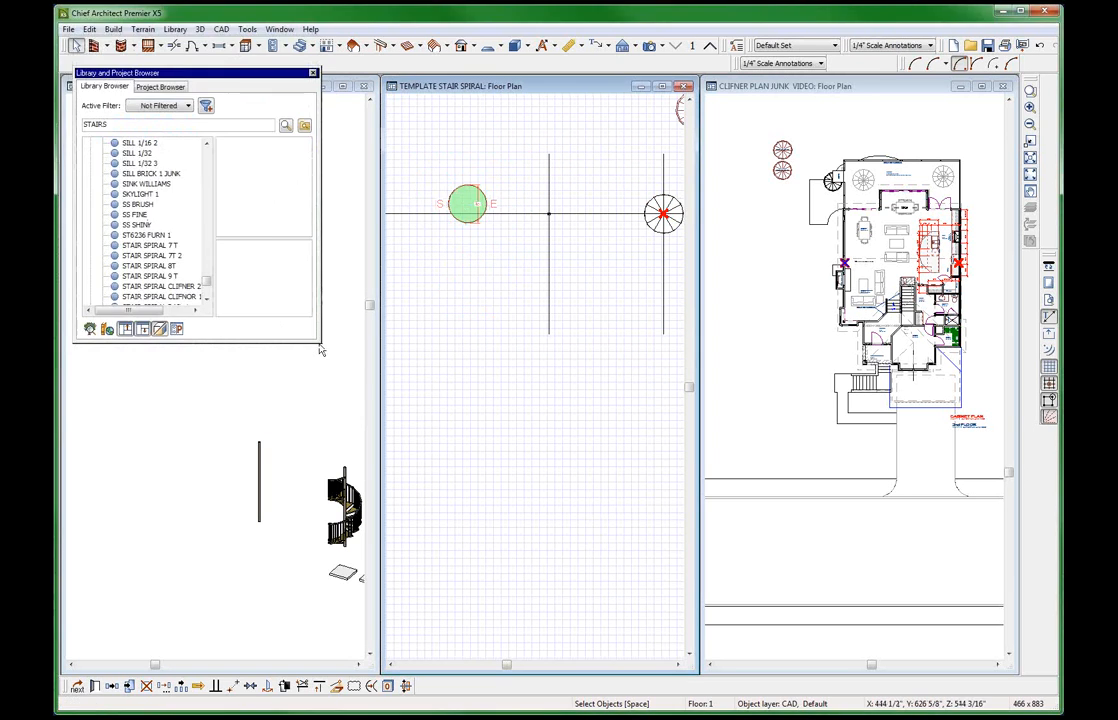
Center the circle on the copied pole by aligning it with the vertical and horizontal CAD lines.
left_click(549, 249)
key("c")
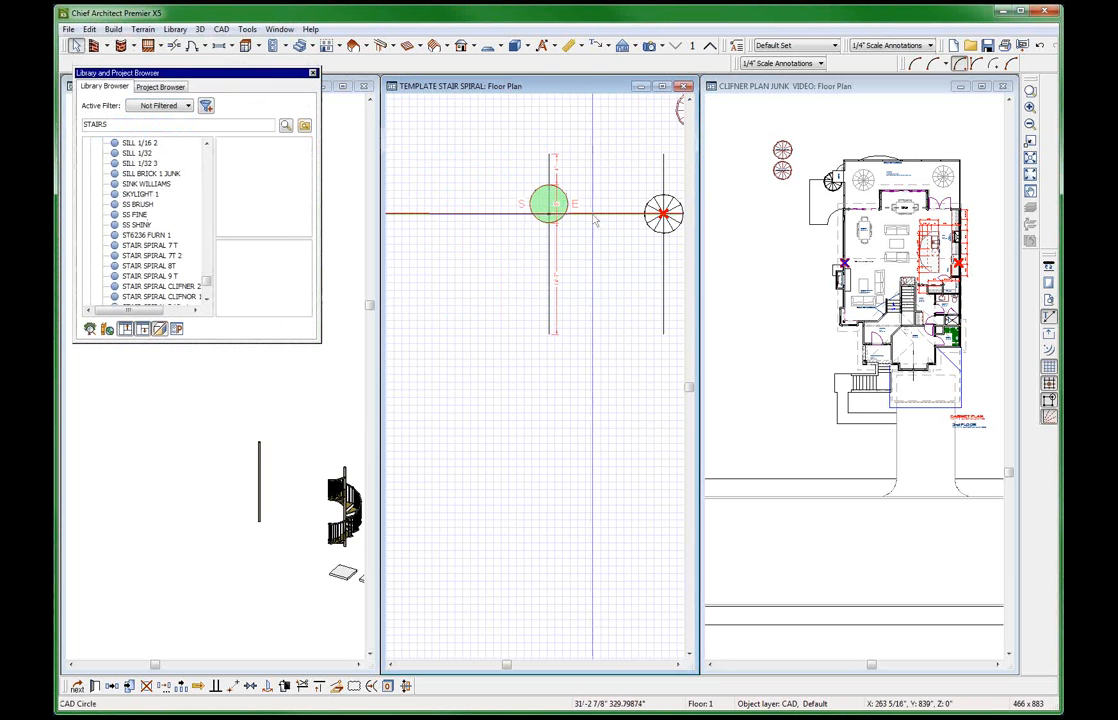
left_click(592, 214)
scroll(586, 212, "up", 3)
scroll(543, 306, "down", 3)
left_click(505, 298)
Draw a rectangular polyline from the pole's center out to the circle's edge, about 2'-1 5/8" deep, and select it.
scroll(494, 295, "up", 2)
scroll(410, 272, "up", 1)
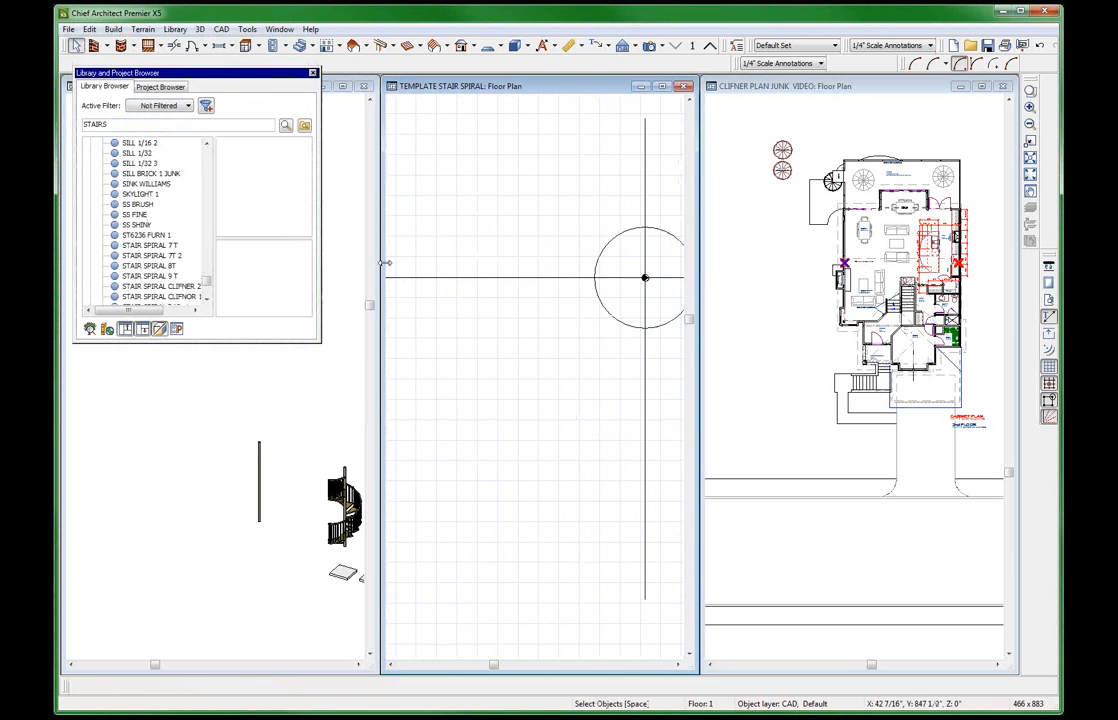
key("shift+p")
scroll(669, 282, "up", 3)
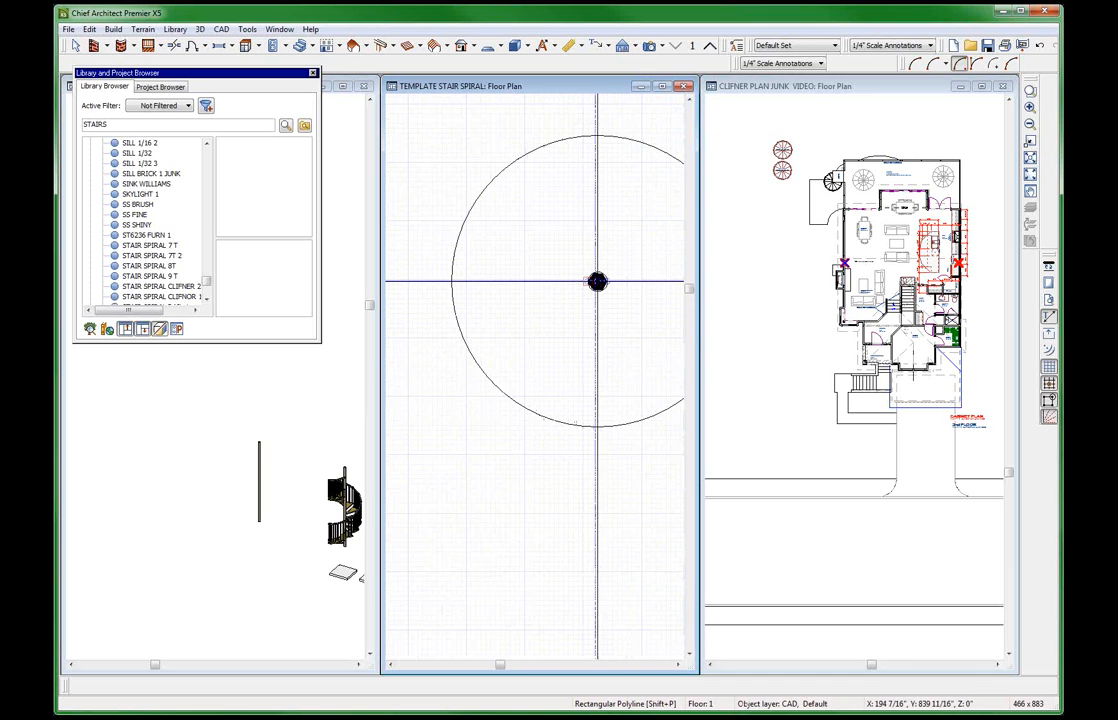
left_click_drag(597, 281, 451, 405)
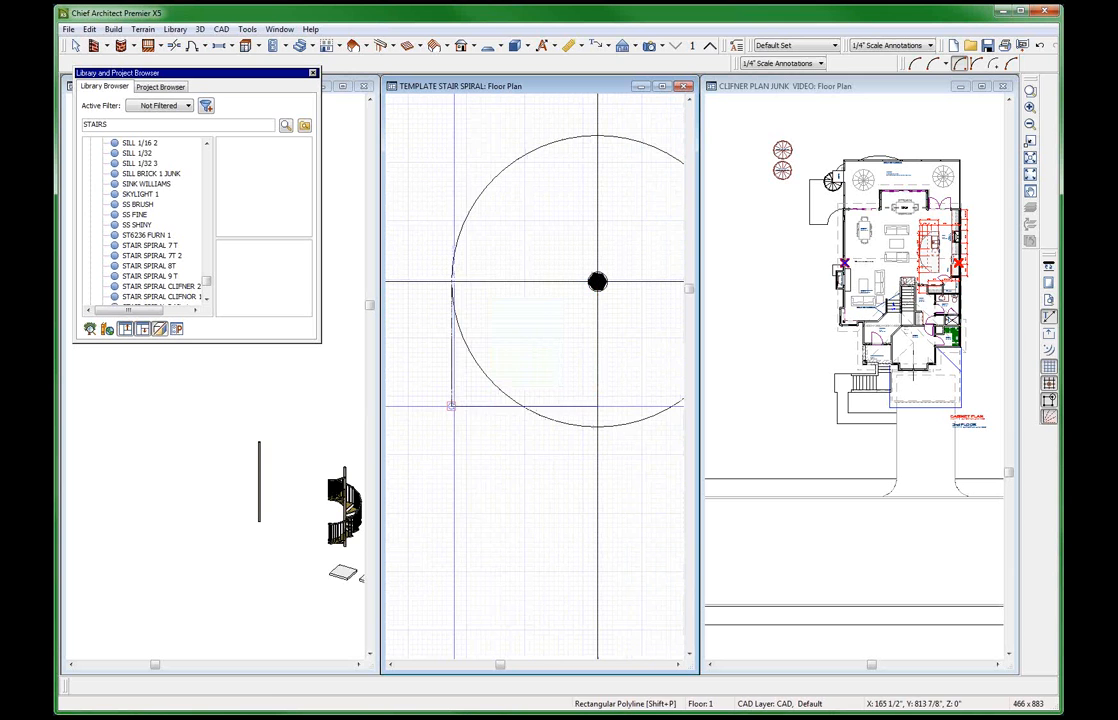
key("space")
left_click(474, 407)
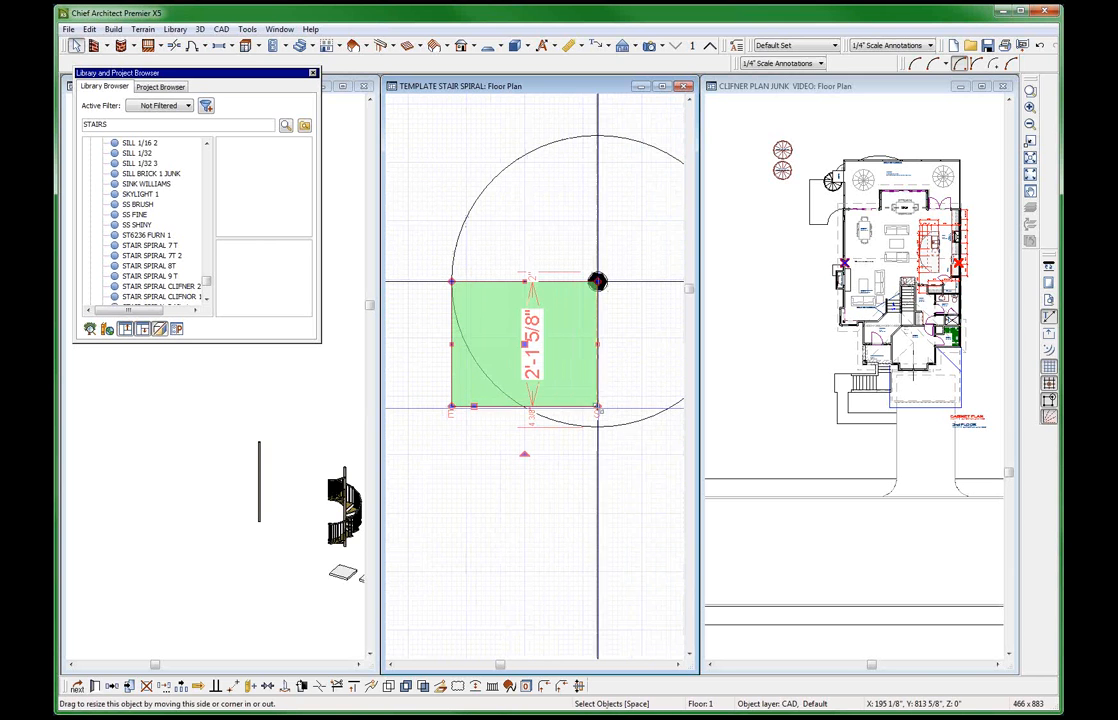
Collapse the rectangle into a triangle by moving its free corner to the pole's center, and draw a CAD guide line sloping about 30° below it.
left_click_drag(598, 407, 597, 281)
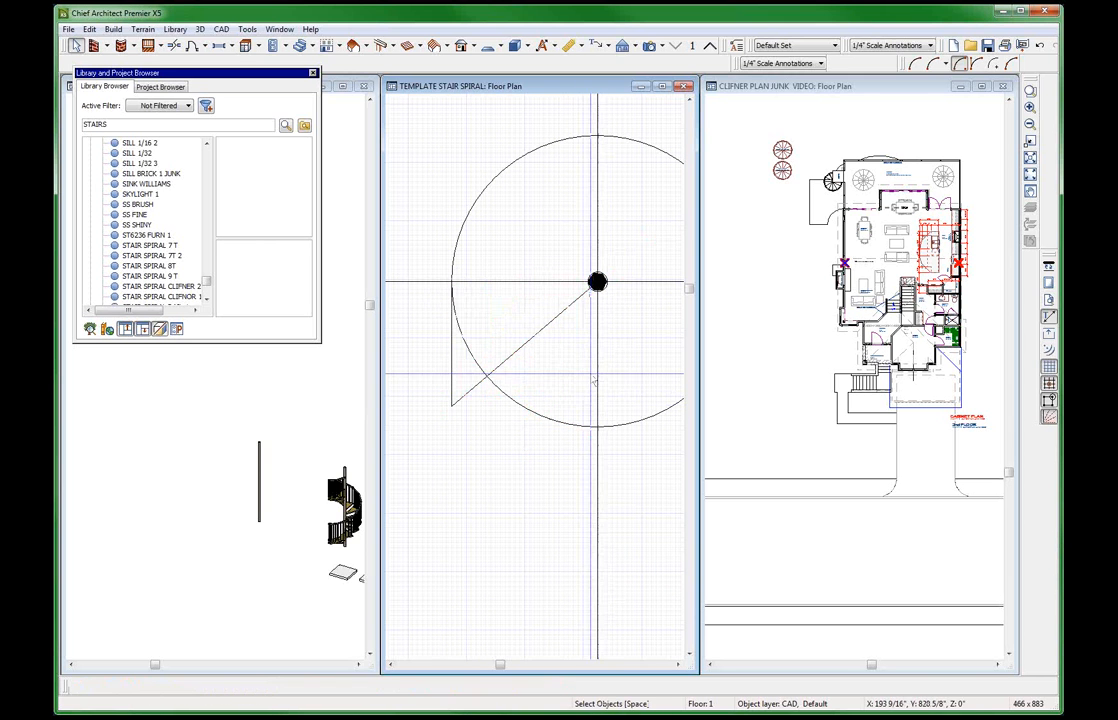
key("l")
mouse_move(589, 355)
left_mouse_down()
mouse_move(479, 355)
mouse_move(497, 418)
mouse_move(490, 407)
left_mouse_up()
key("space")
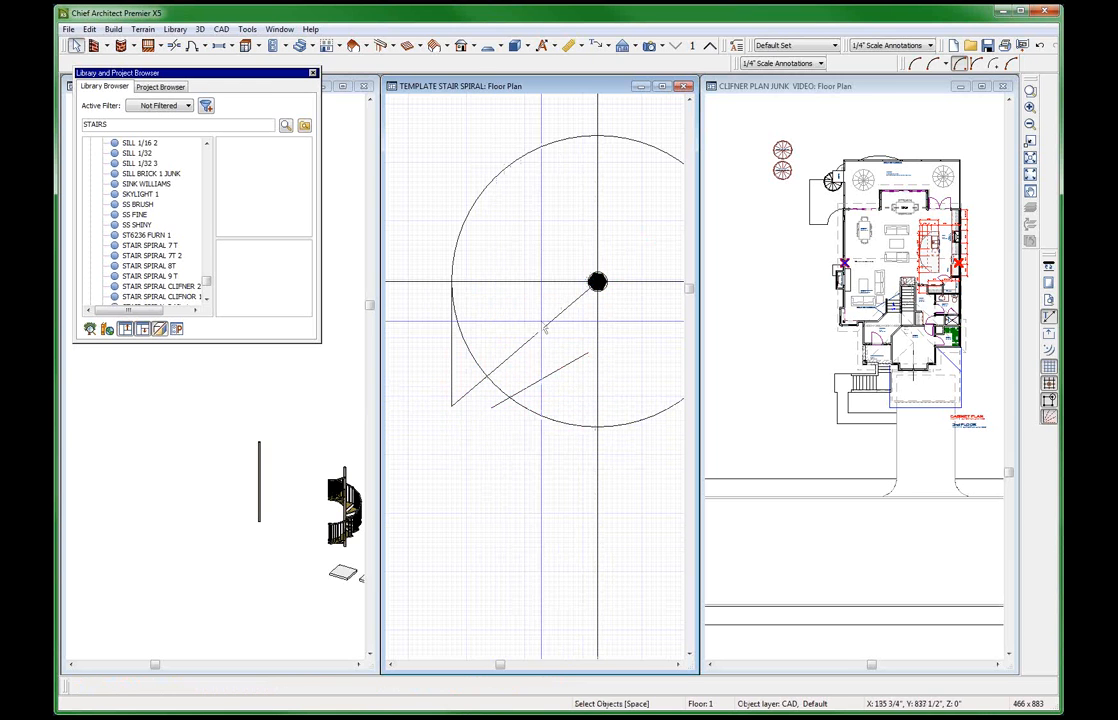
Align the triangle's slanted edge to 30° with its corner on the circle, and curve its outer edge along the circle.
left_click(573, 302)
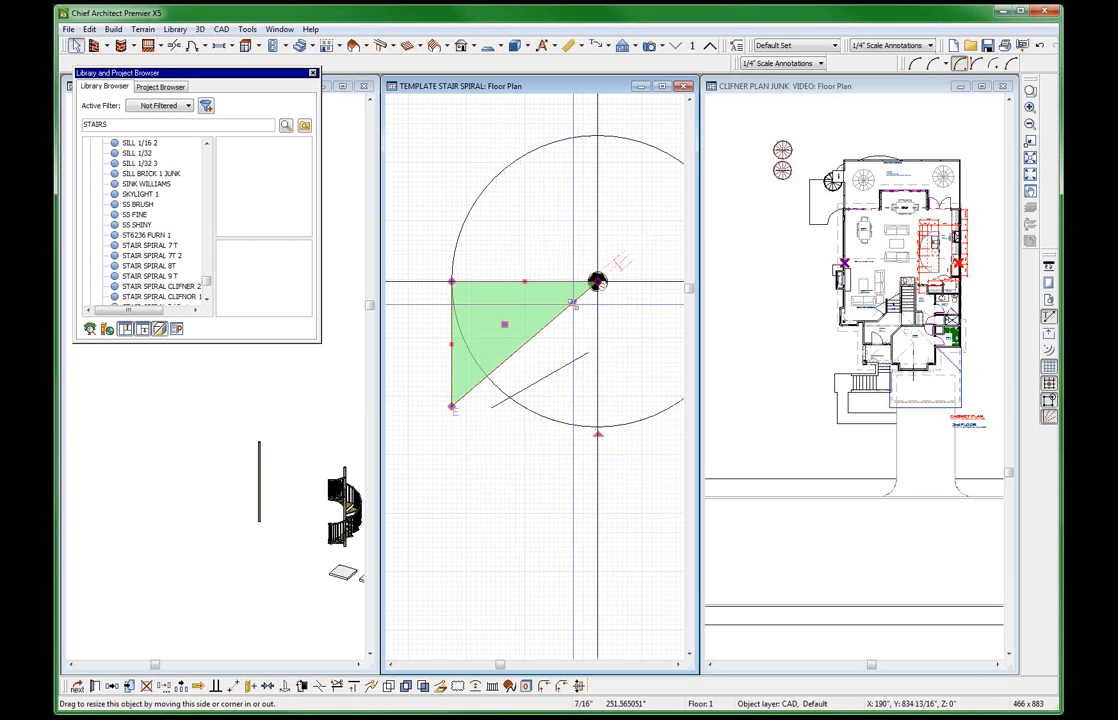
left_click_drag(573, 302, 472, 355)
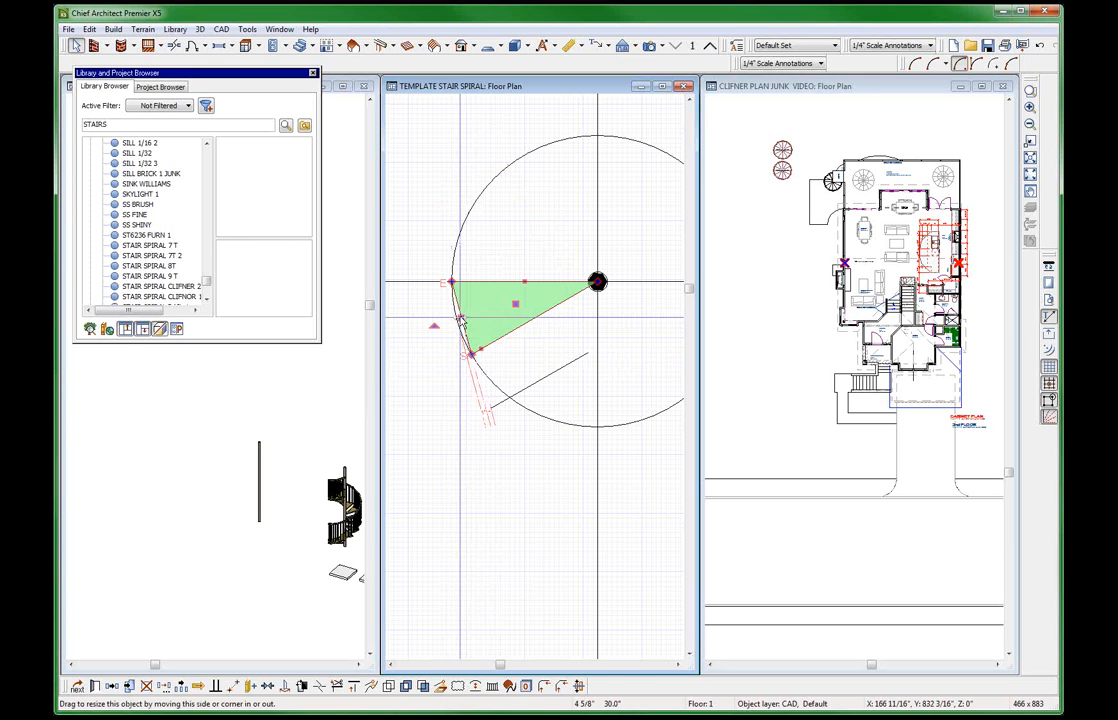
scroll(460, 318, "up", 2)
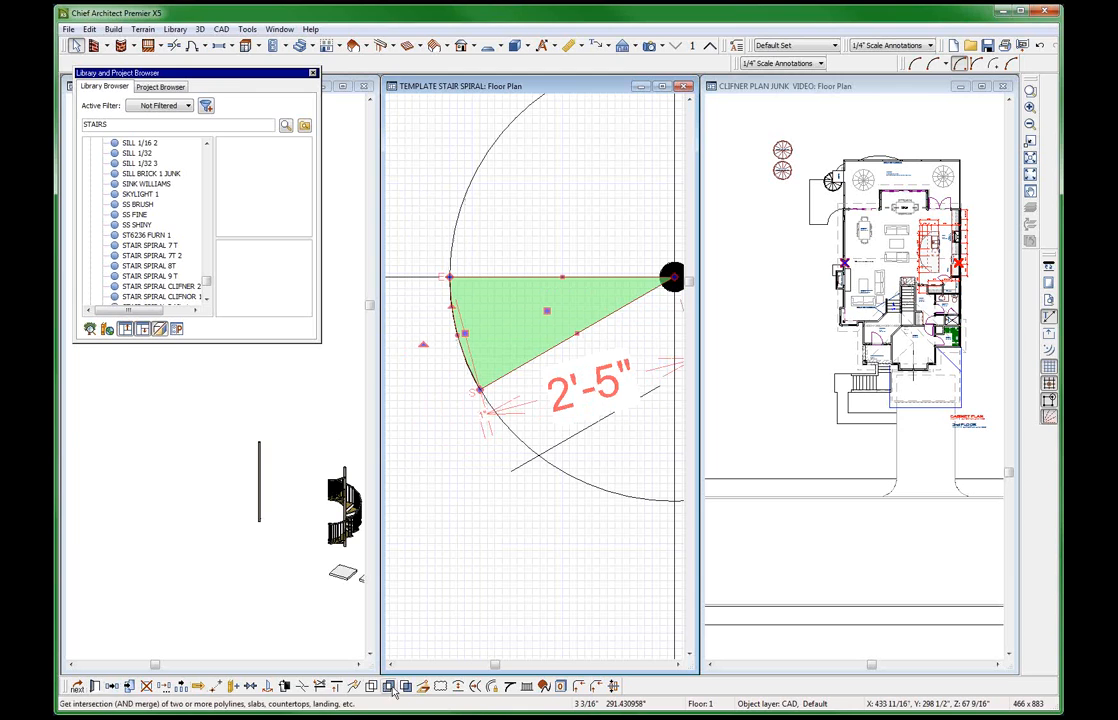
Convert the tread outline to a polyline solid with top elevation -8" and thickness 1", and raise it 7 3/8".
left_click(422, 686)
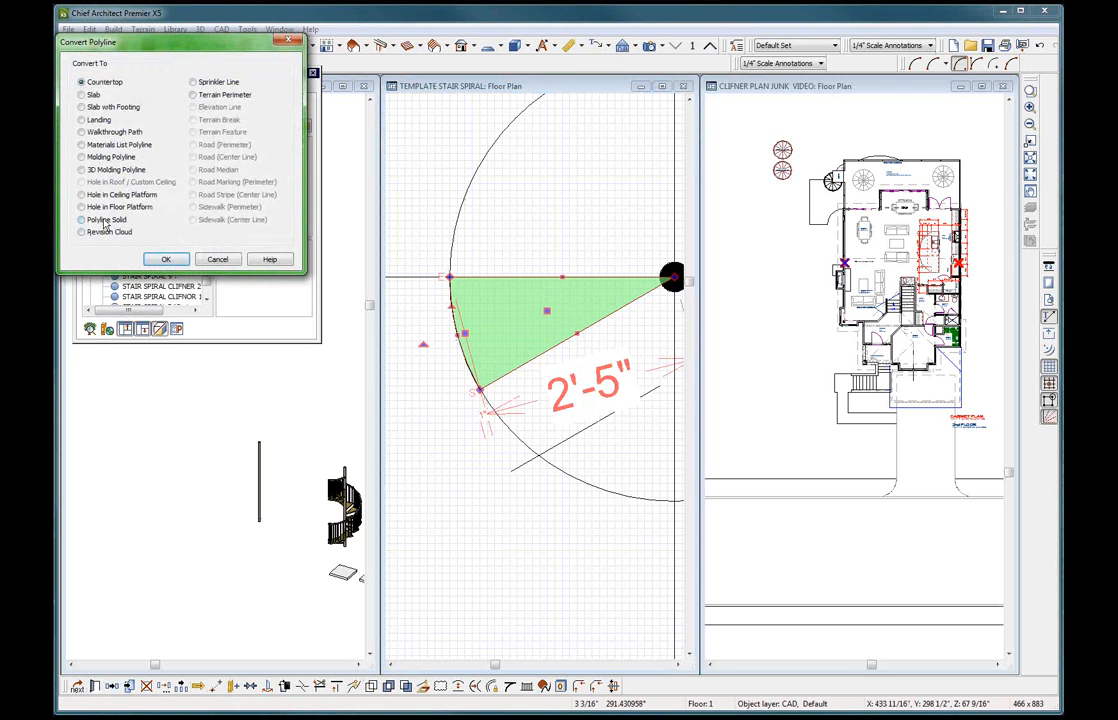
left_click(165, 260)
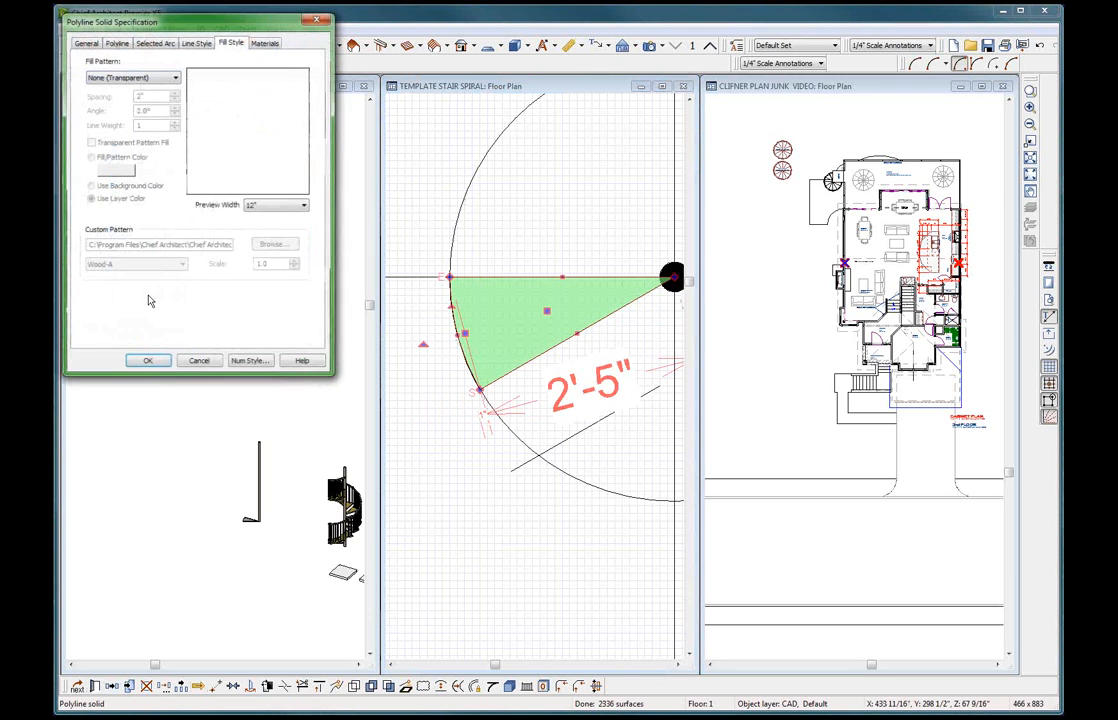
left_click(86, 42)
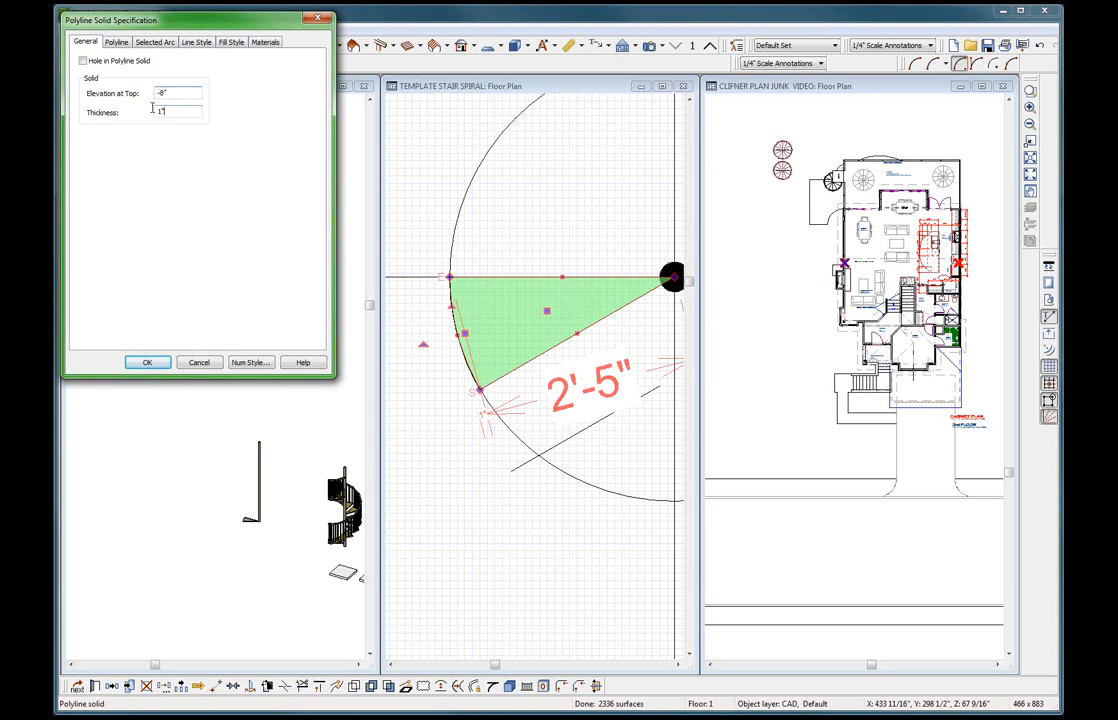
key("Return")
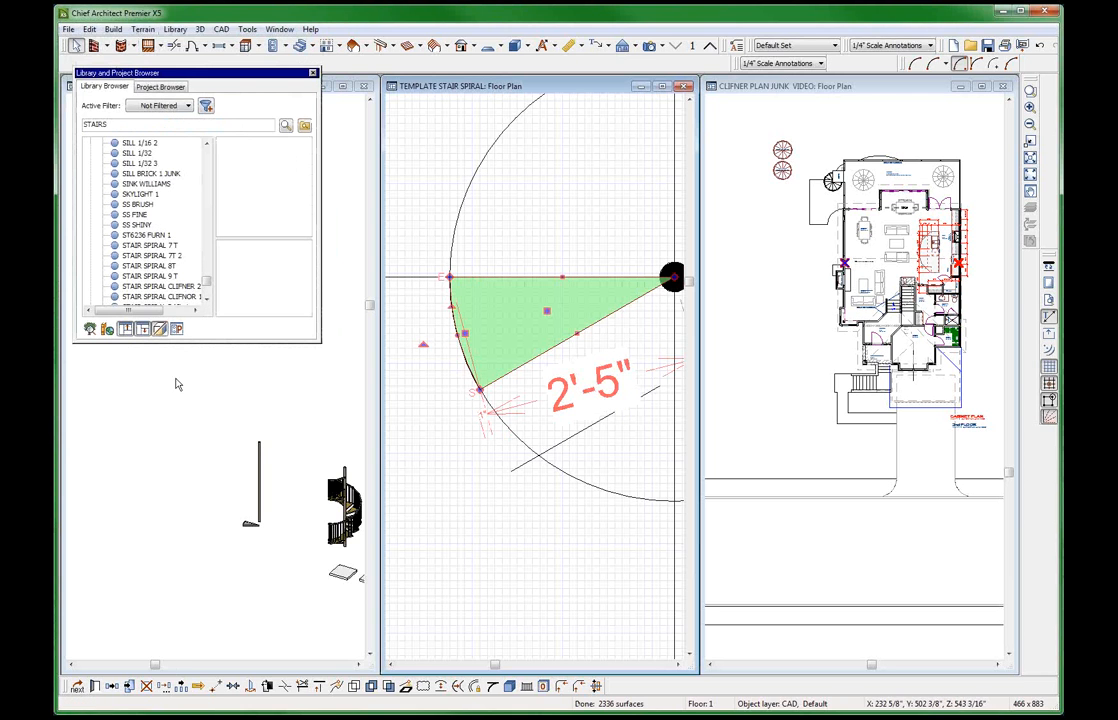
left_click(160, 686)
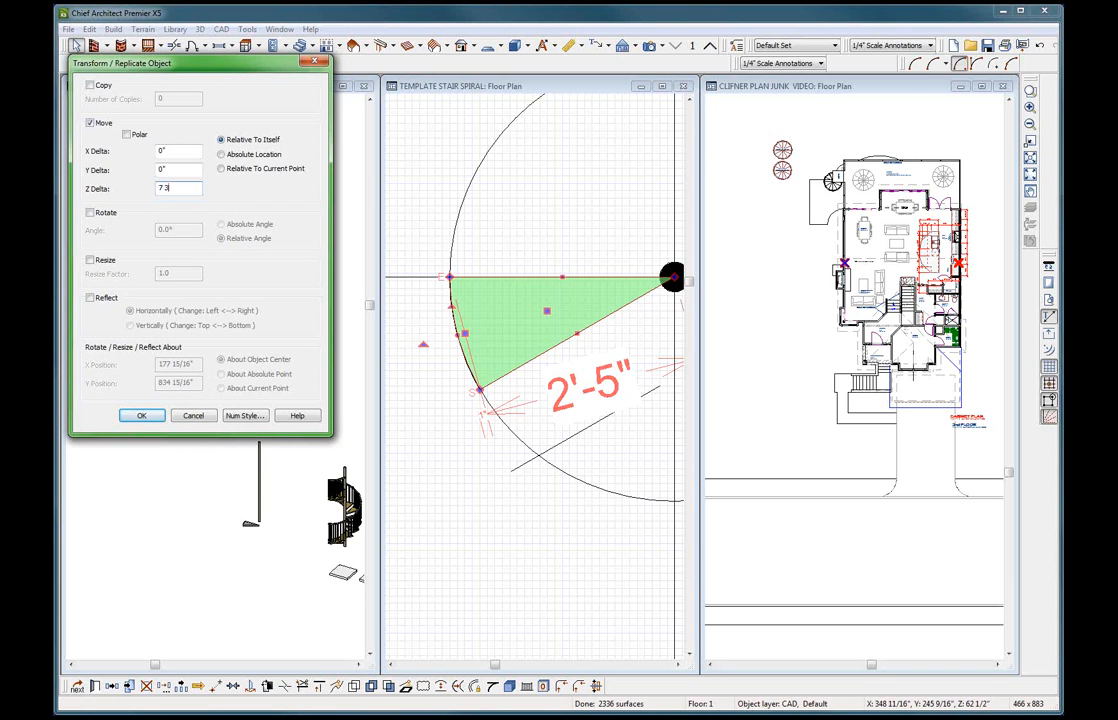
key("Return")
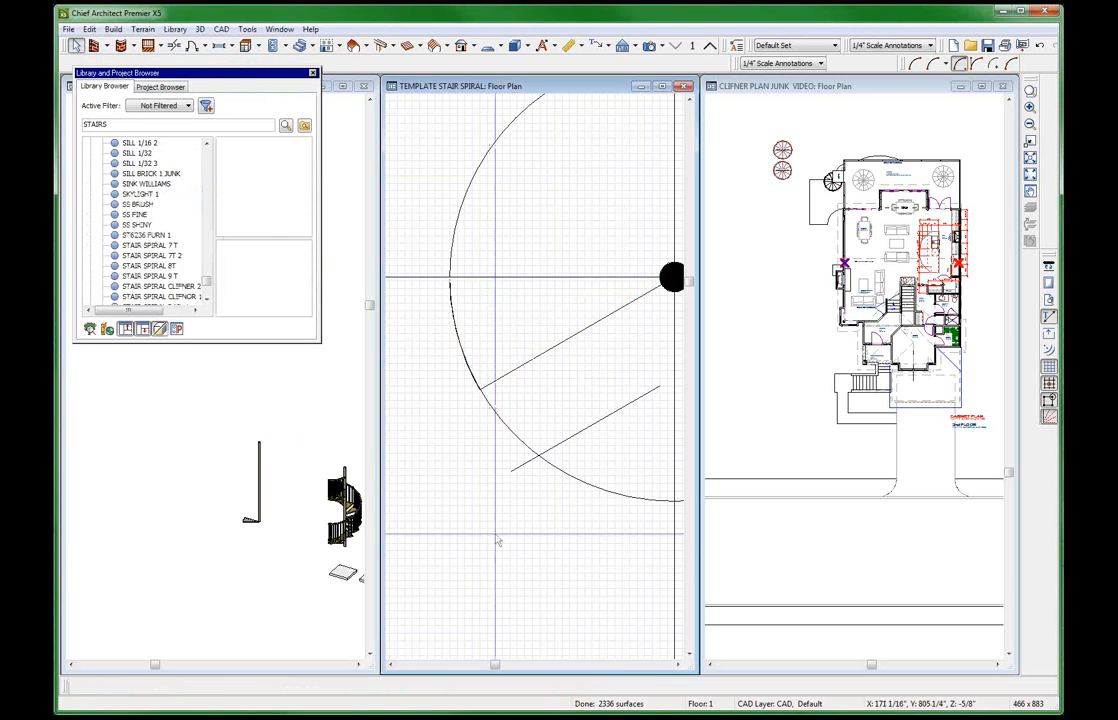
left_click(250, 575)
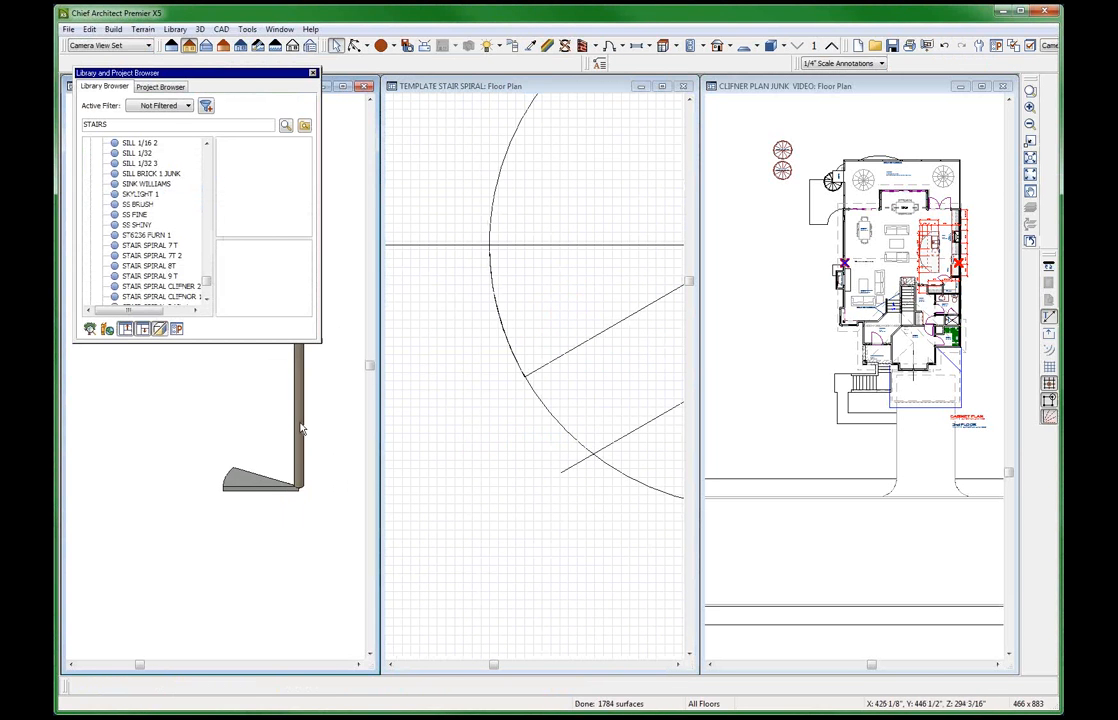
left_click(296, 416)
double_click(293, 416)
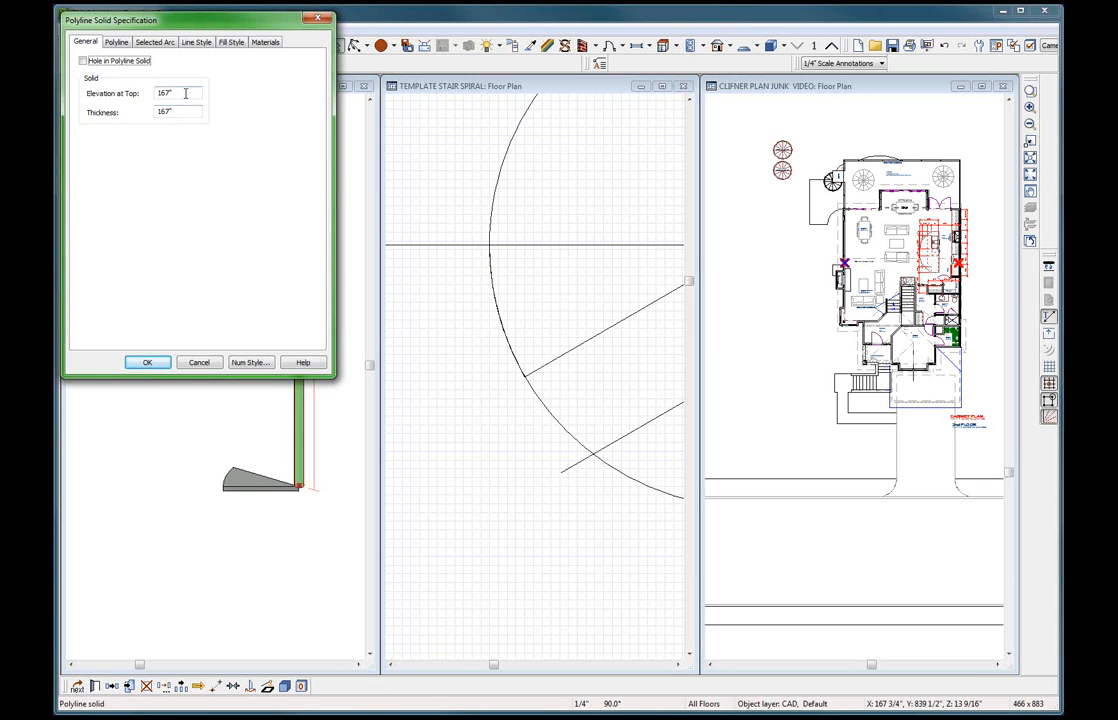
double_click(185, 93)
double_click(183, 110)
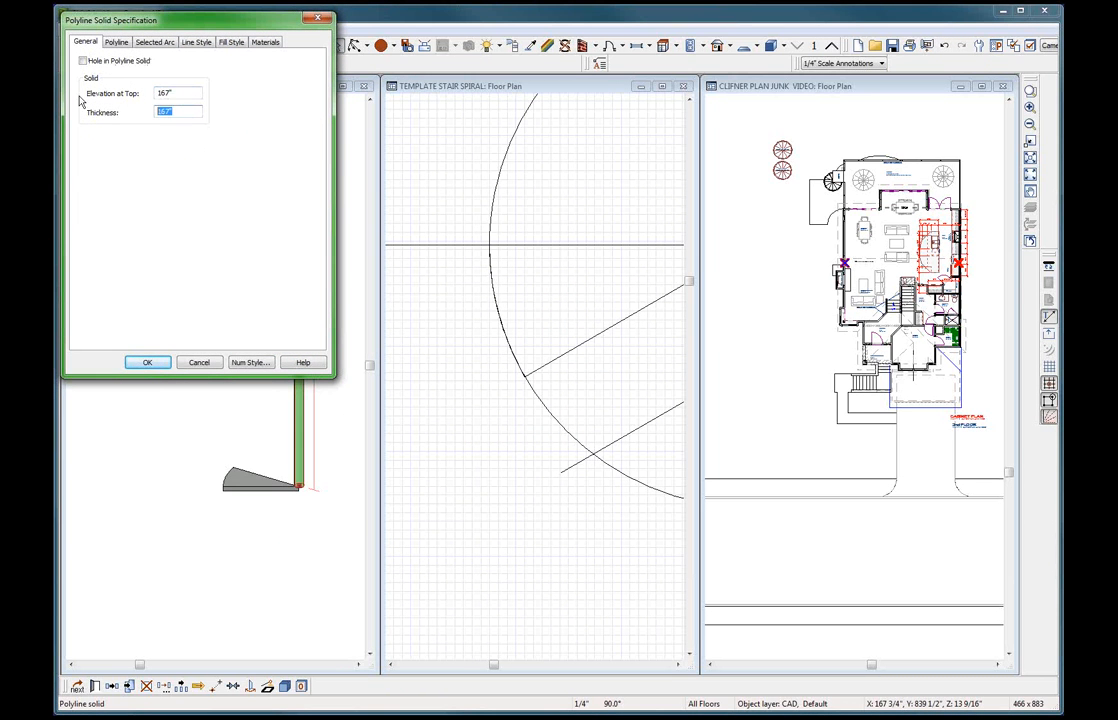
double_click(178, 93)
left_click(200, 362)
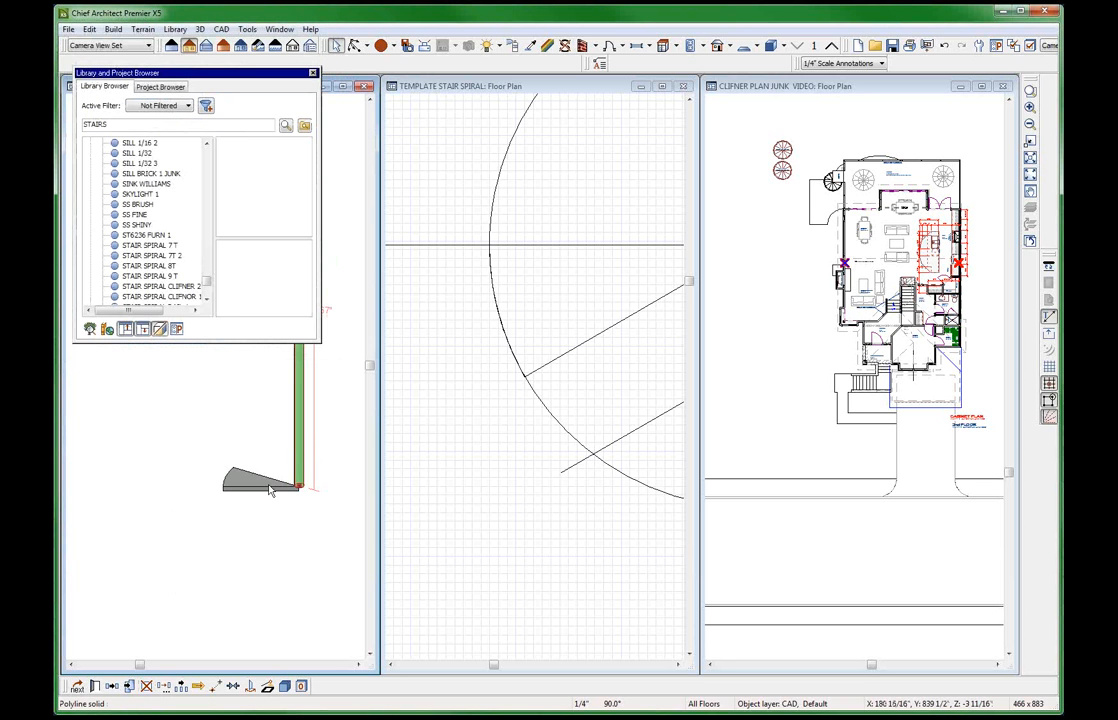
Lower the center pole below the tread with a negative Z move relative to itself.
left_click(129, 686)
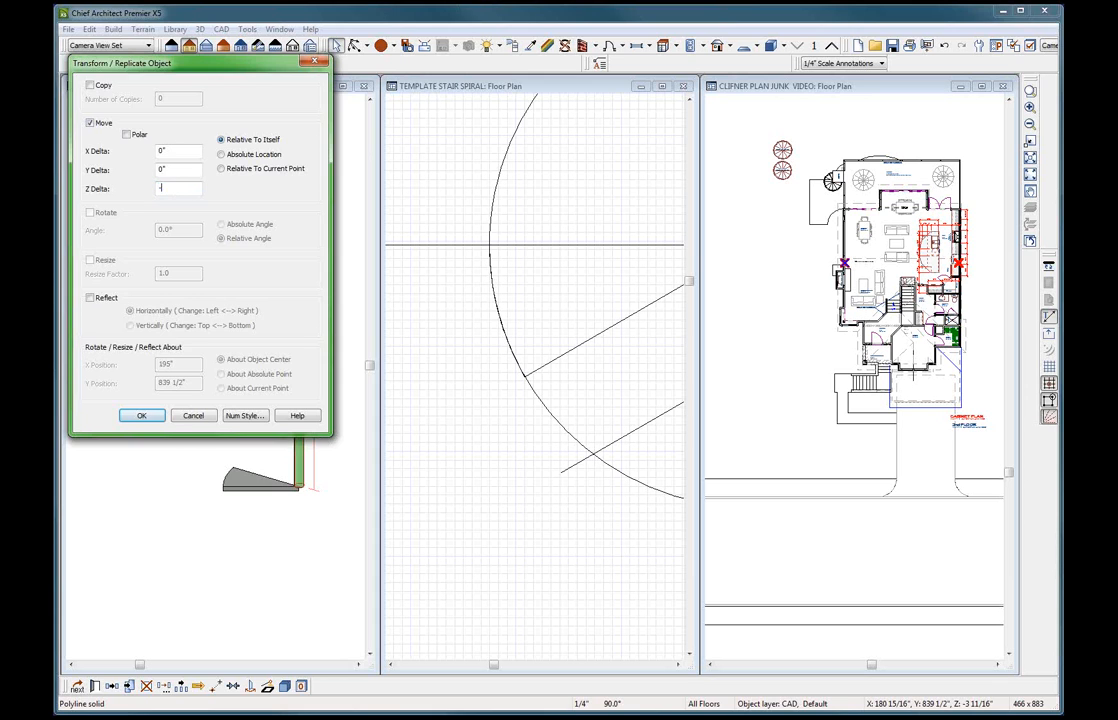
key("Return")
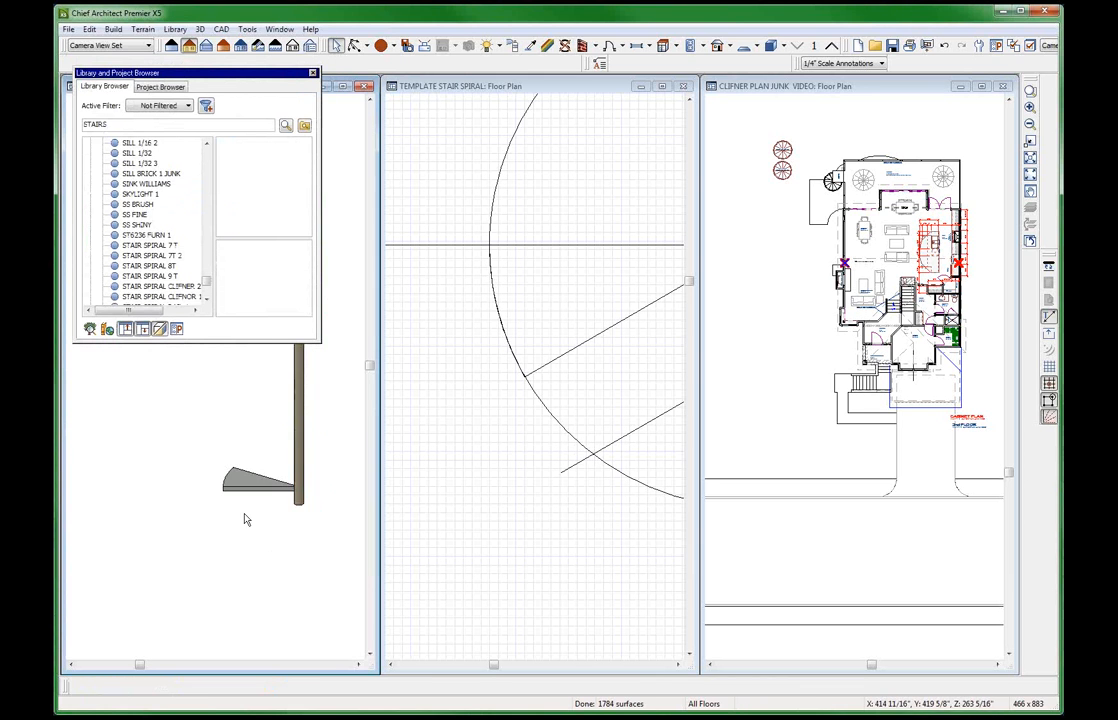
left_click(287, 450)
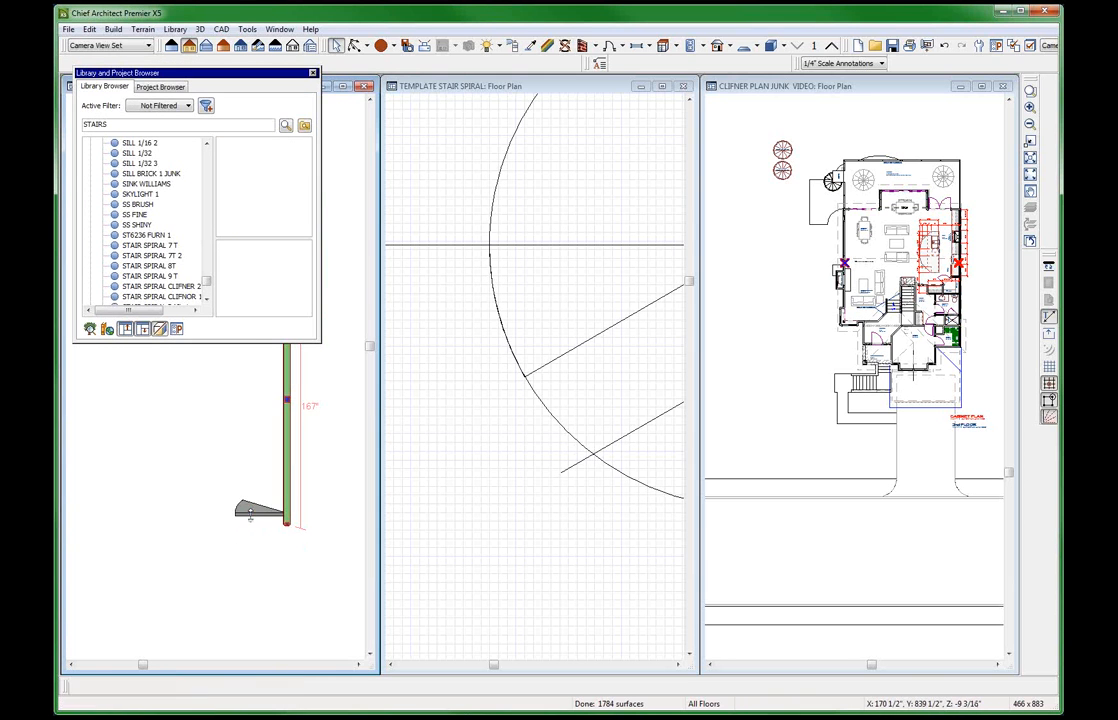
left_click(243, 513)
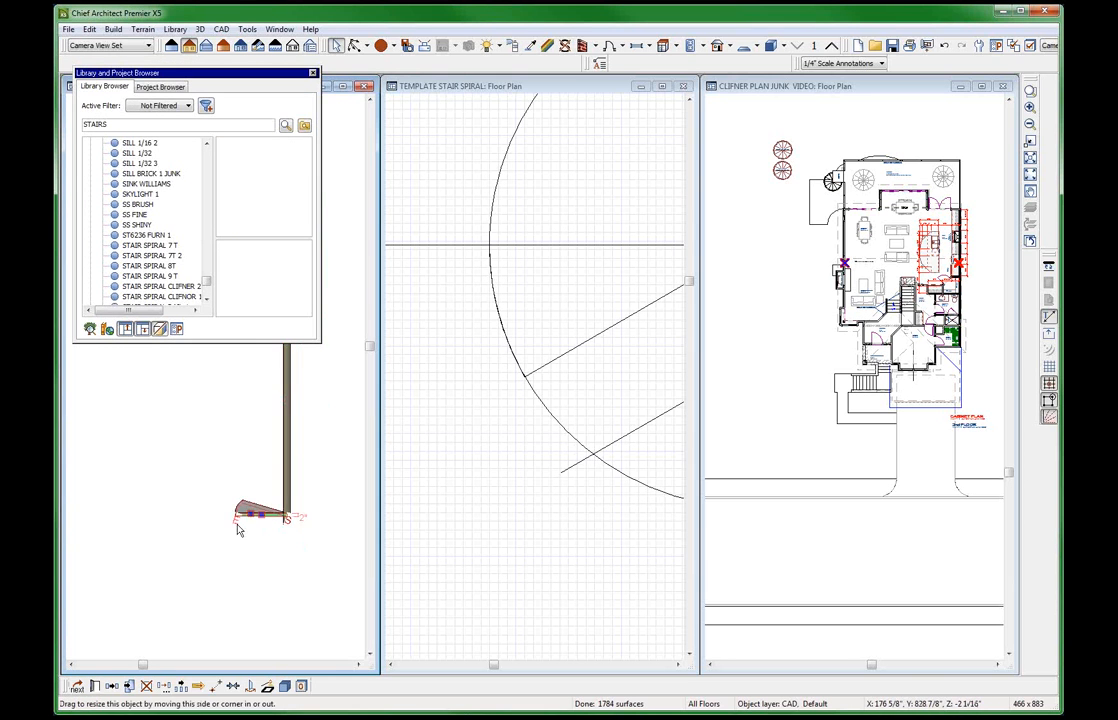
Place a CAD point at the pole's center in the template floor plan.
left_click(507, 484)
scroll(480, 490, "down", 2)
left_click(537, 383)
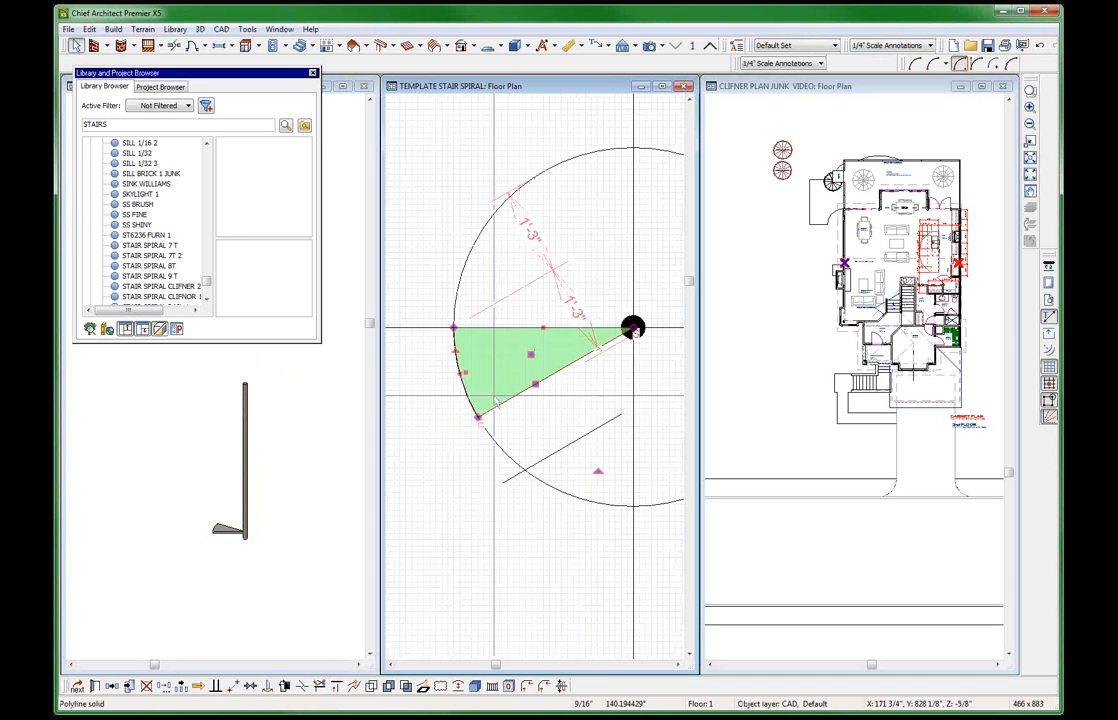
left_click(486, 517)
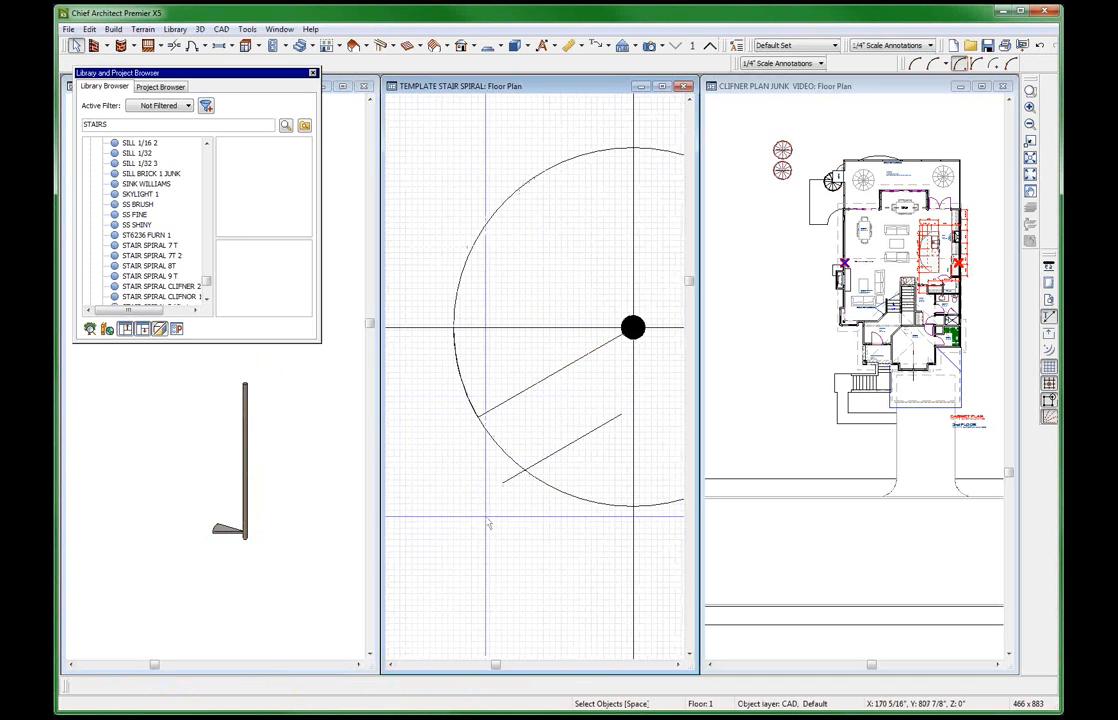
left_click(220, 30)
mouse_move(267, 66)
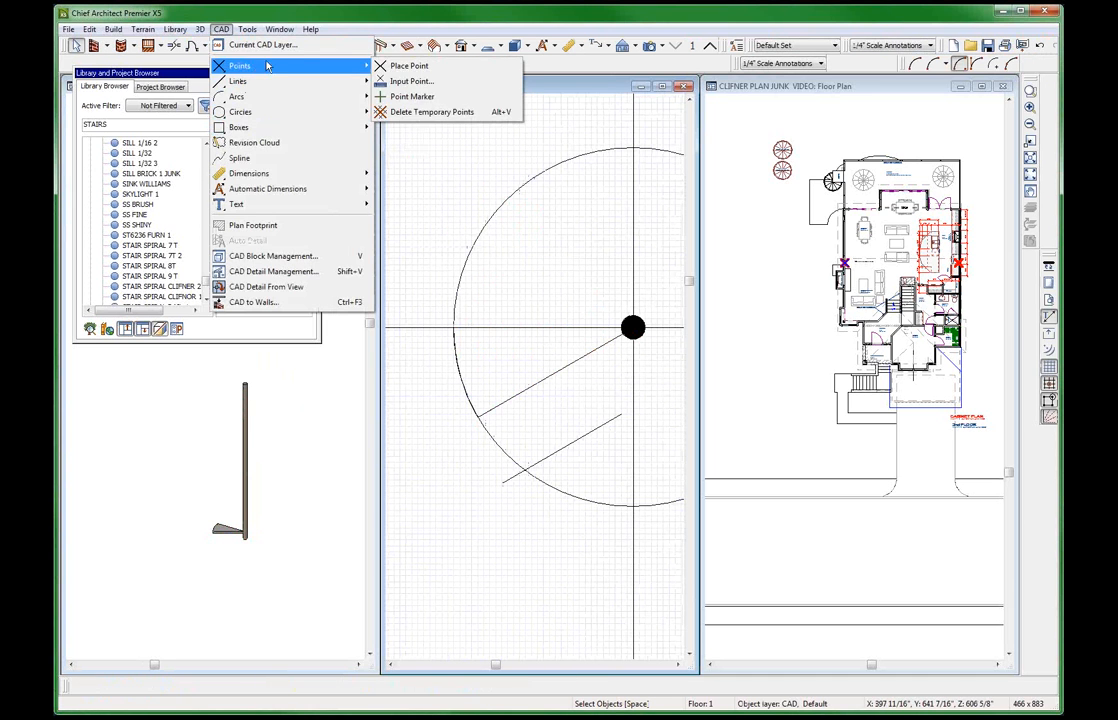
left_click(405, 66)
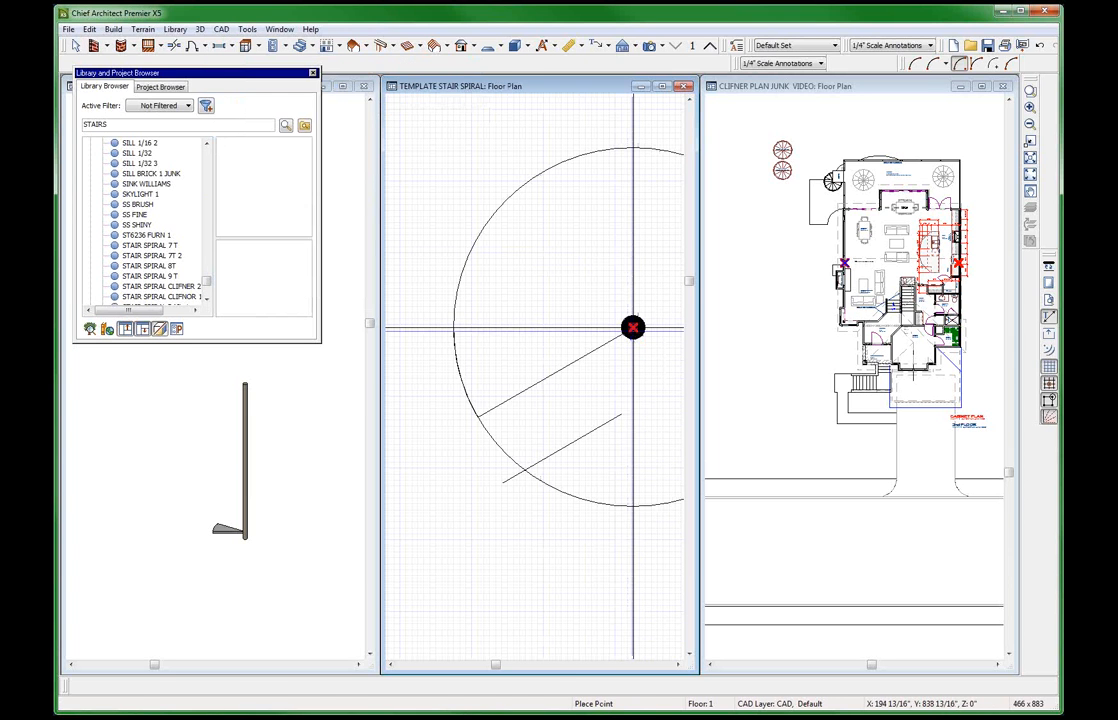
key("space")
Give the tread solid a Solid fill pattern using the background color.
left_click(552, 376)
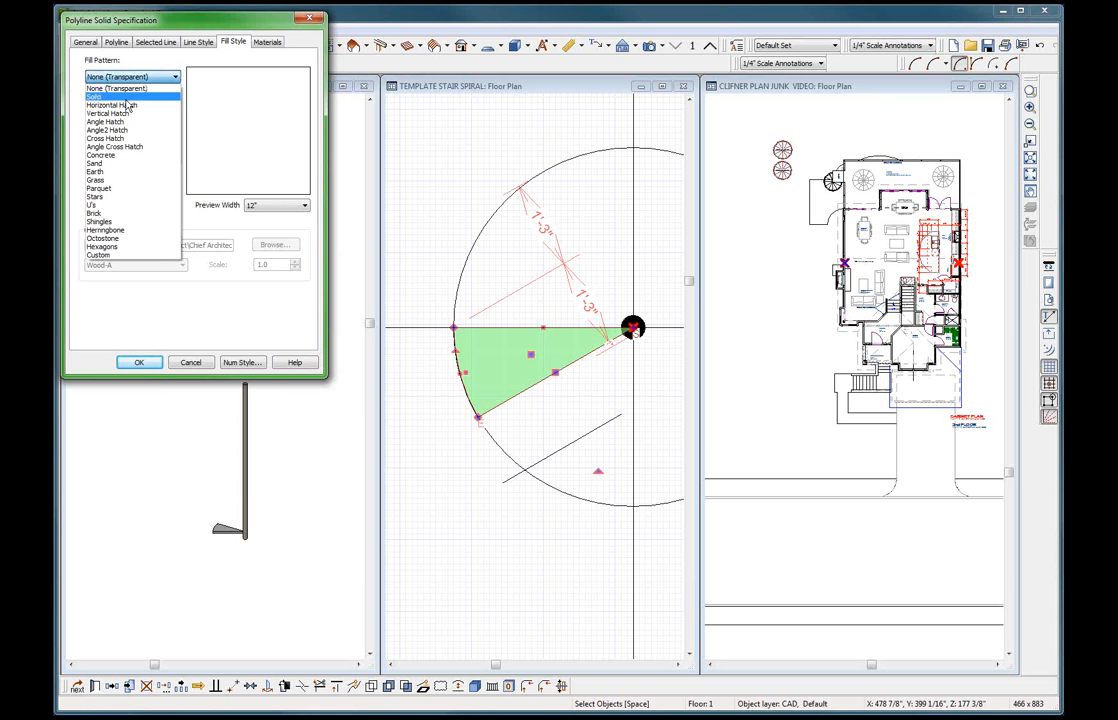
left_click(120, 94)
left_click(90, 185)
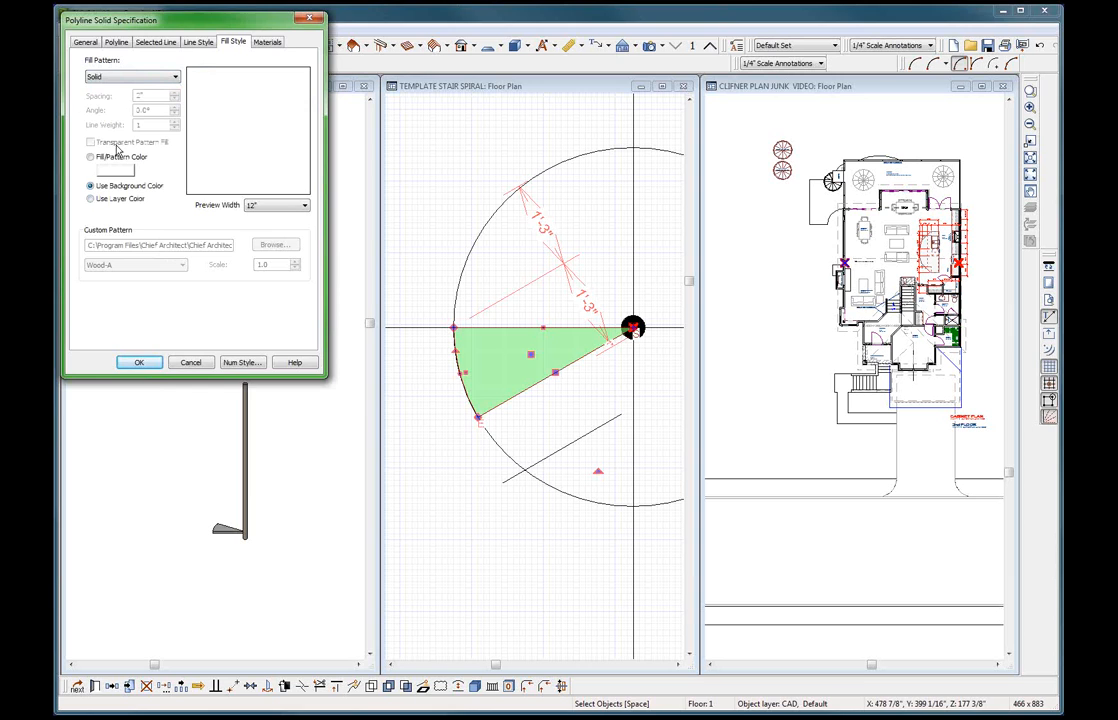
key("Return")
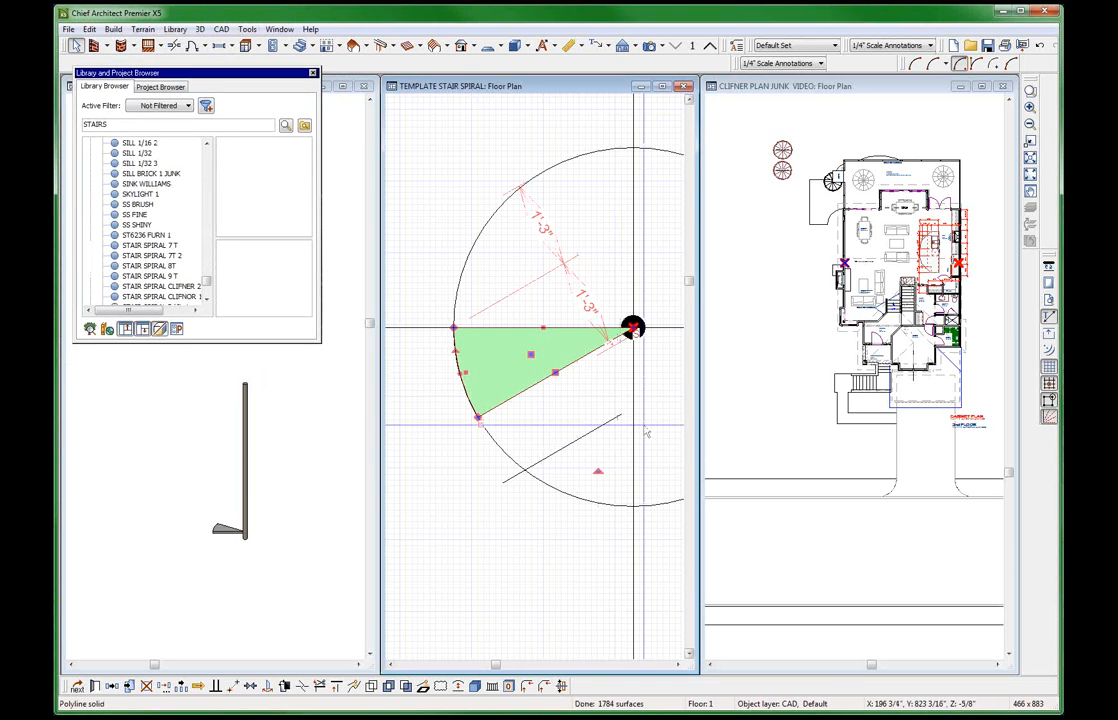
Replicate the tread as 15 copies, each raised 7 3/8" and rotated 30° relative about the current point.
key("t")
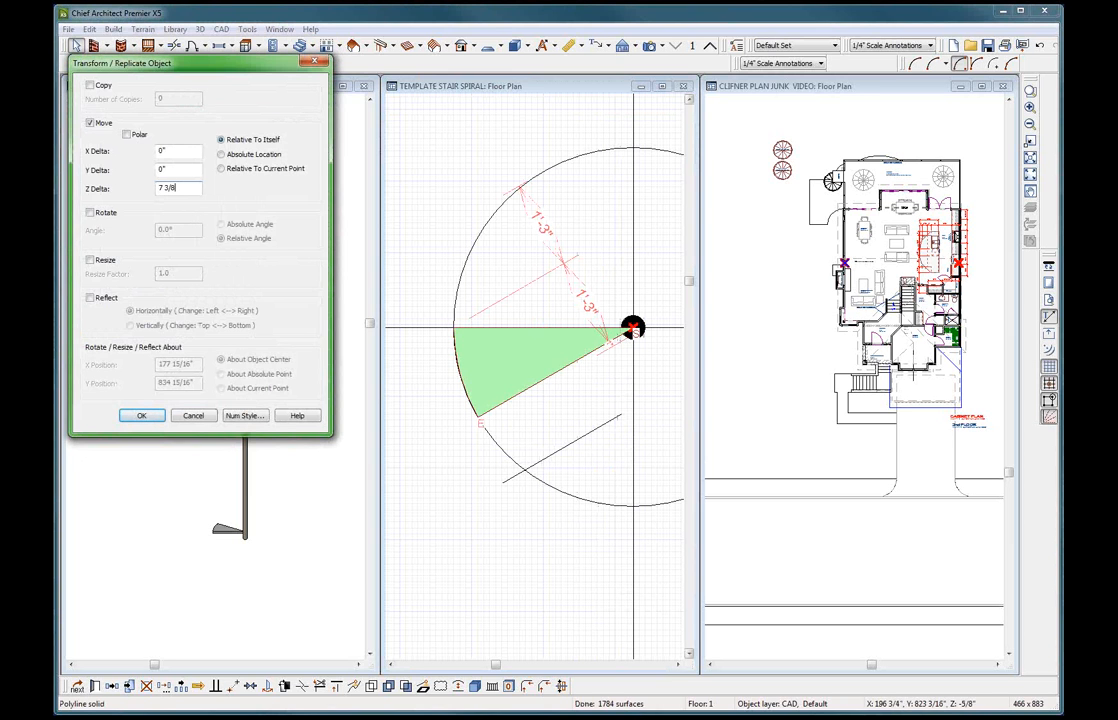
left_click(97, 87)
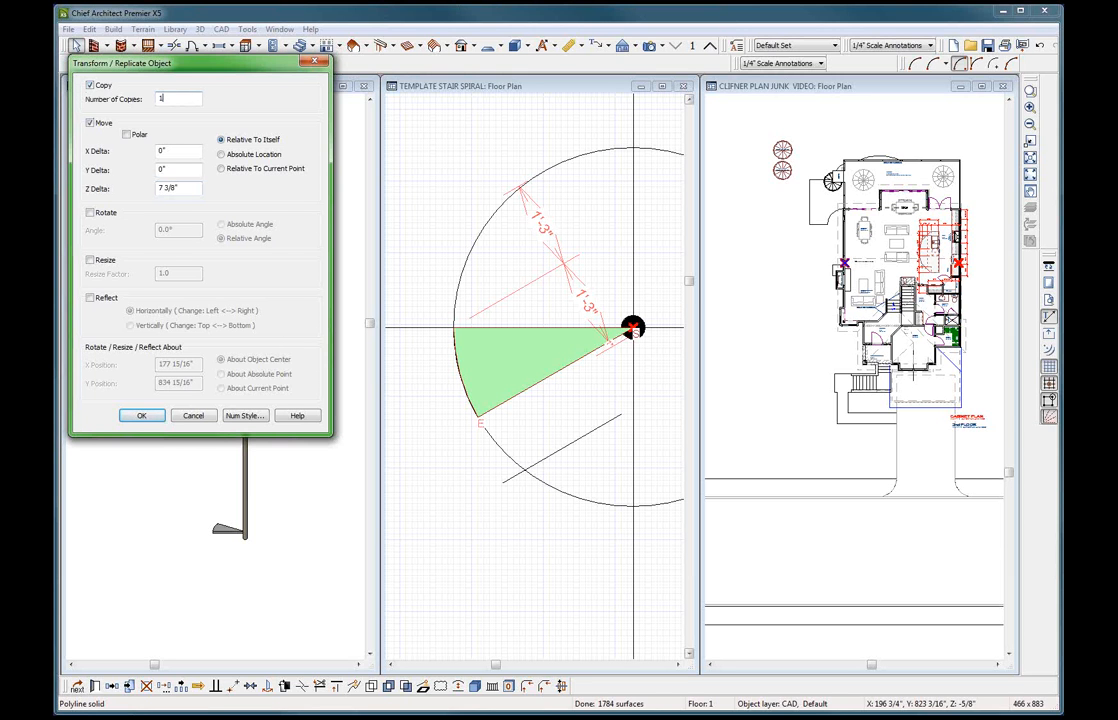
left_click(108, 214)
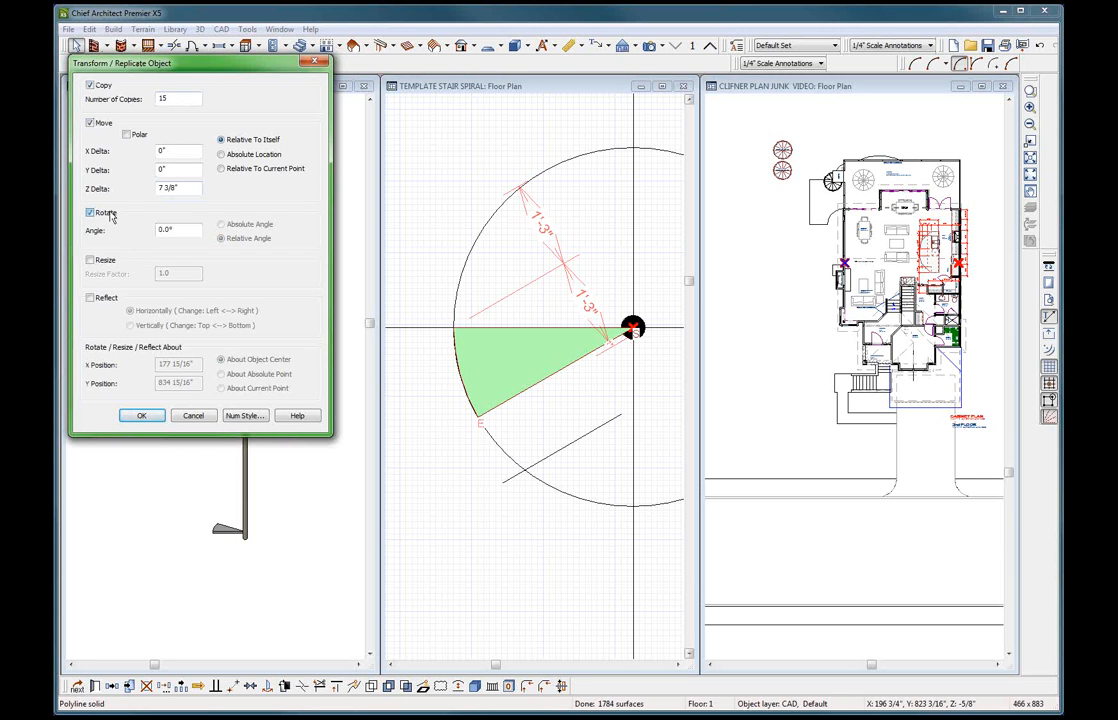
double_click(176, 231)
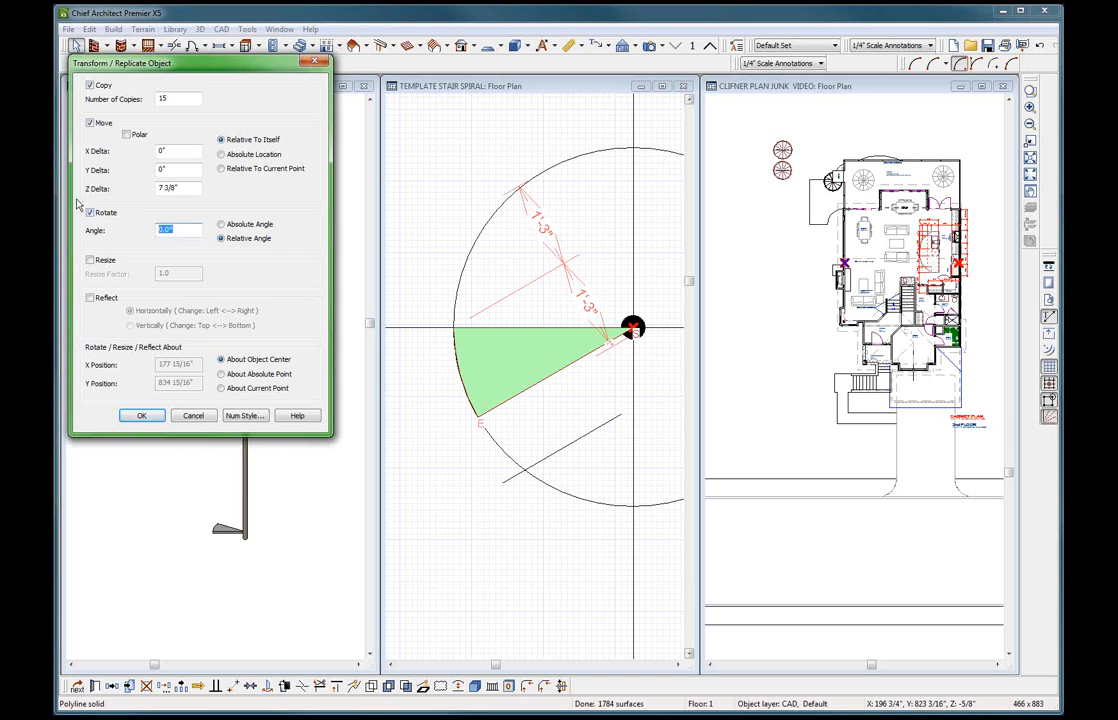
left_click(252, 389)
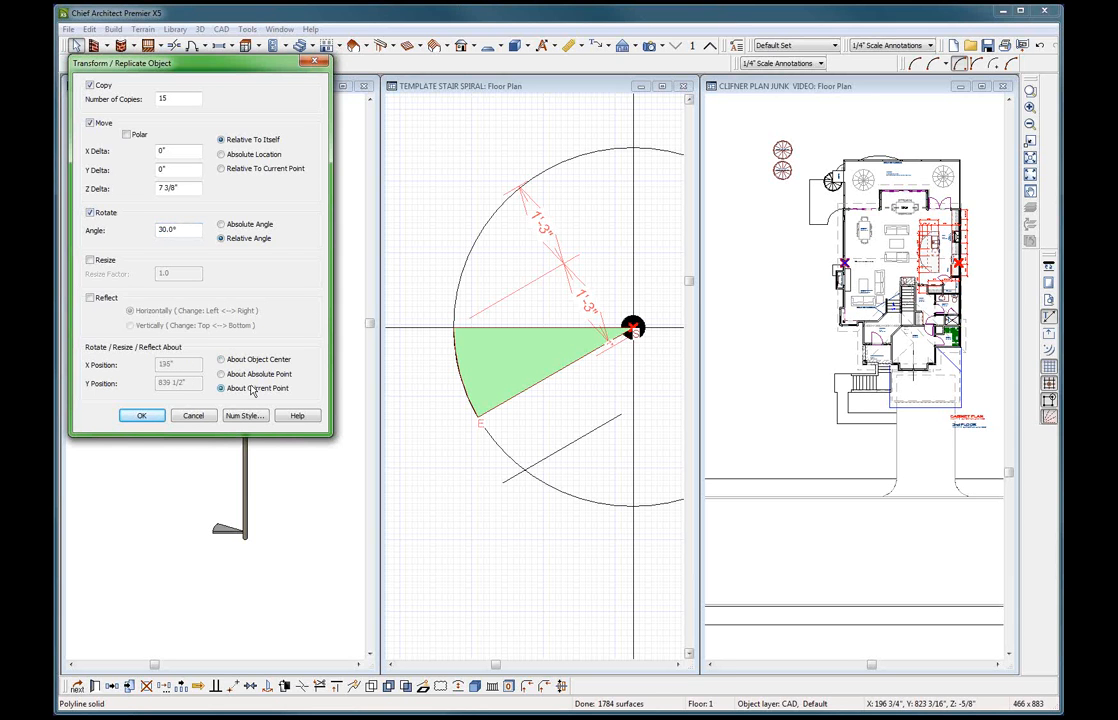
left_click(138, 416)
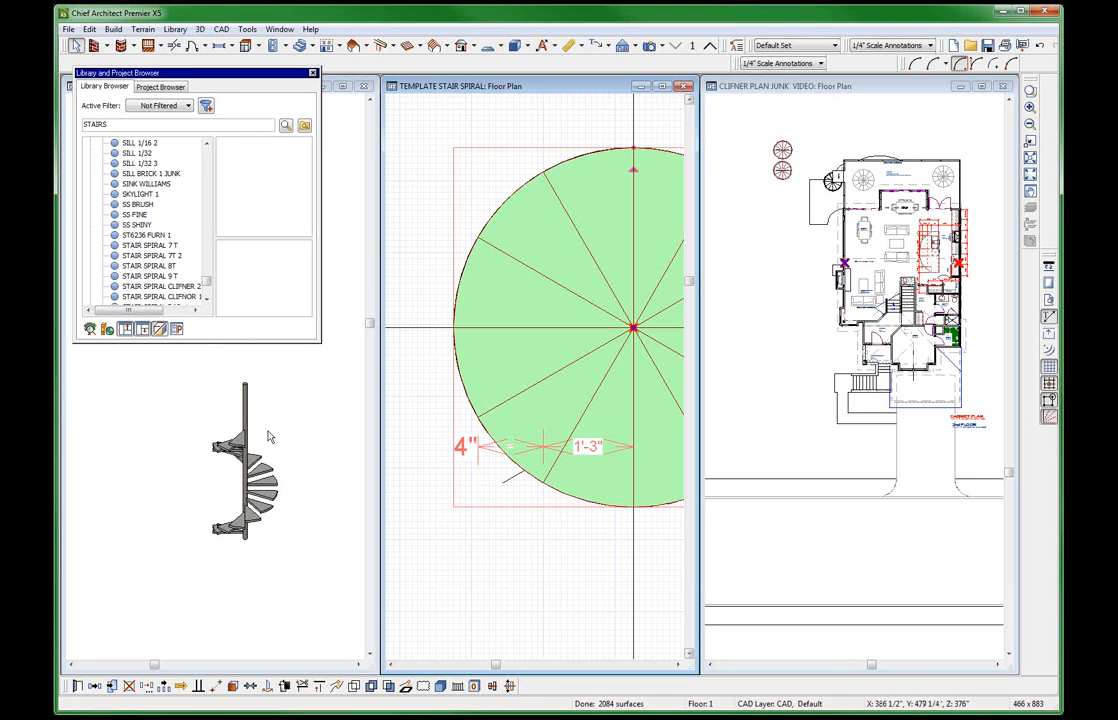
left_click(494, 560)
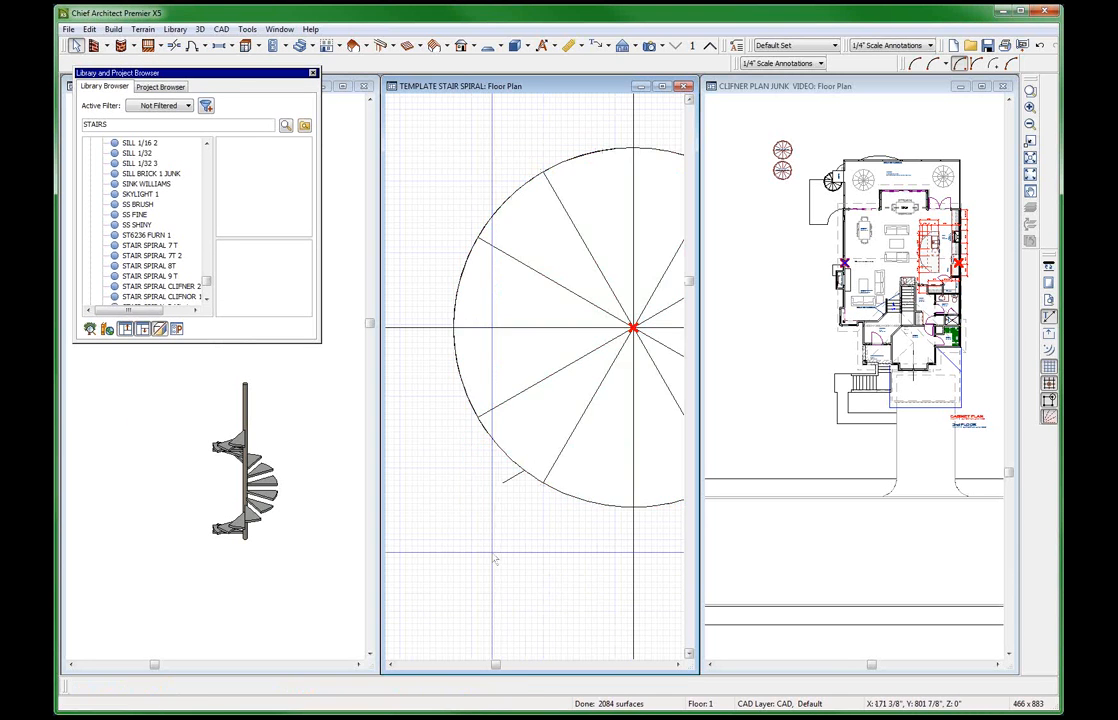
Examine the replicated treads around the pole up close in the 3D view.
left_click(267, 563)
scroll(265, 443, "up", 5)
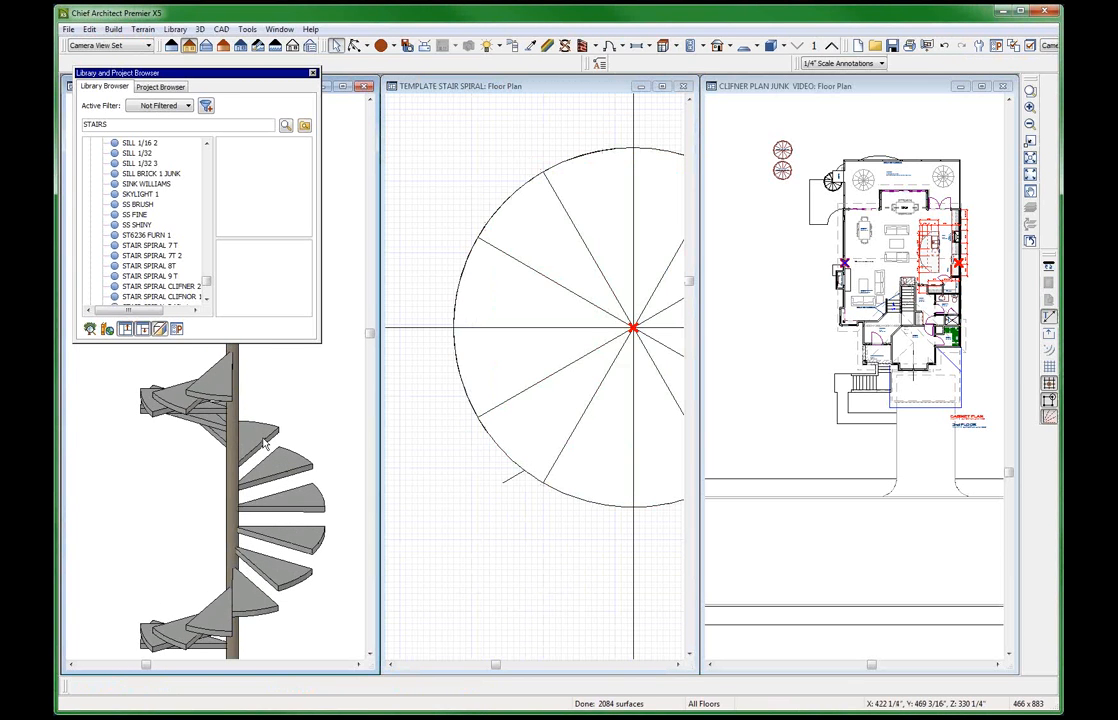
scroll(262, 445, "up", 5)
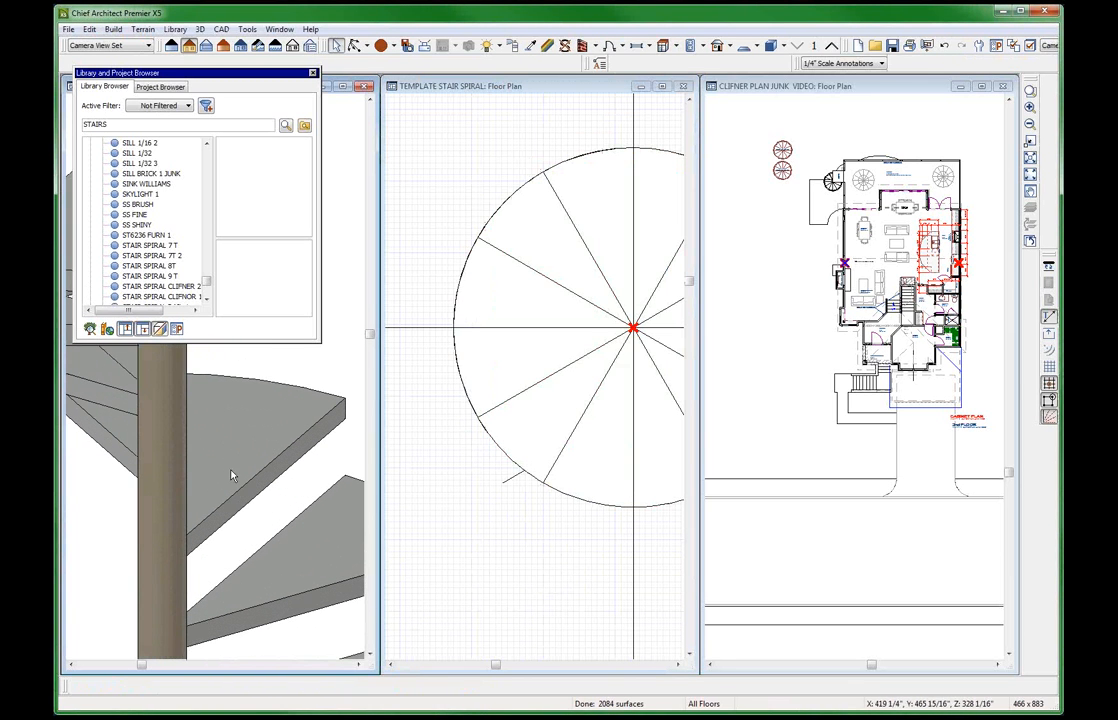
Browse the library's Materials to the Green folder within the Generic Colors.
scroll(216, 384, "down", 6)
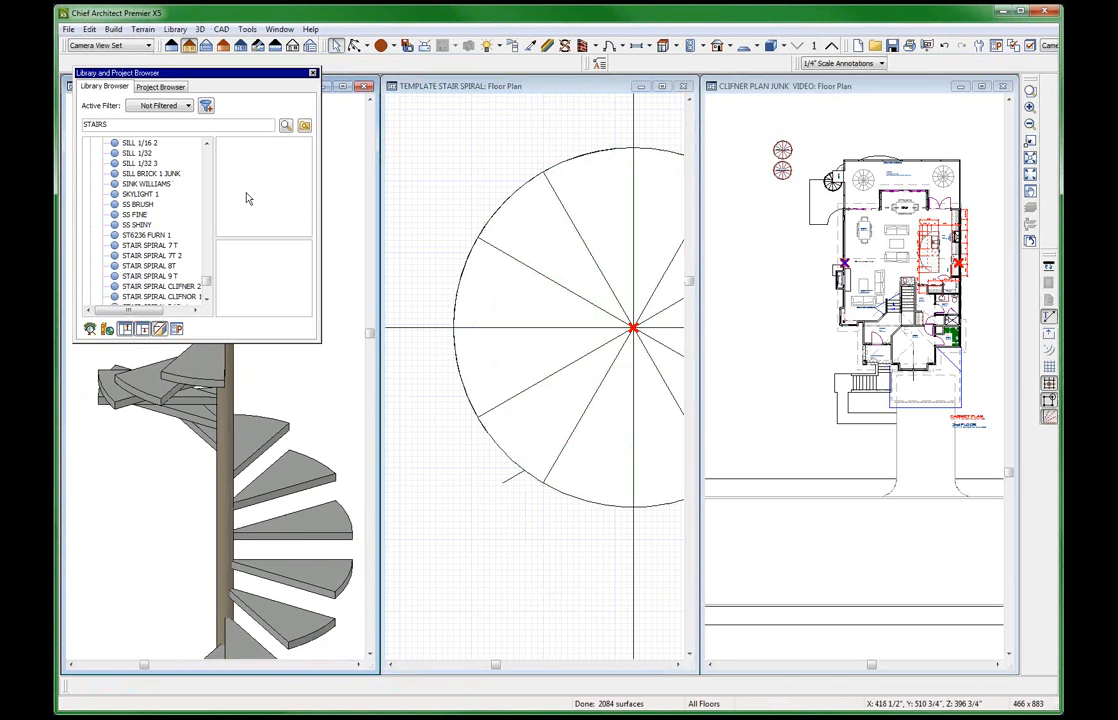
left_click_drag(206, 281, 211, 178)
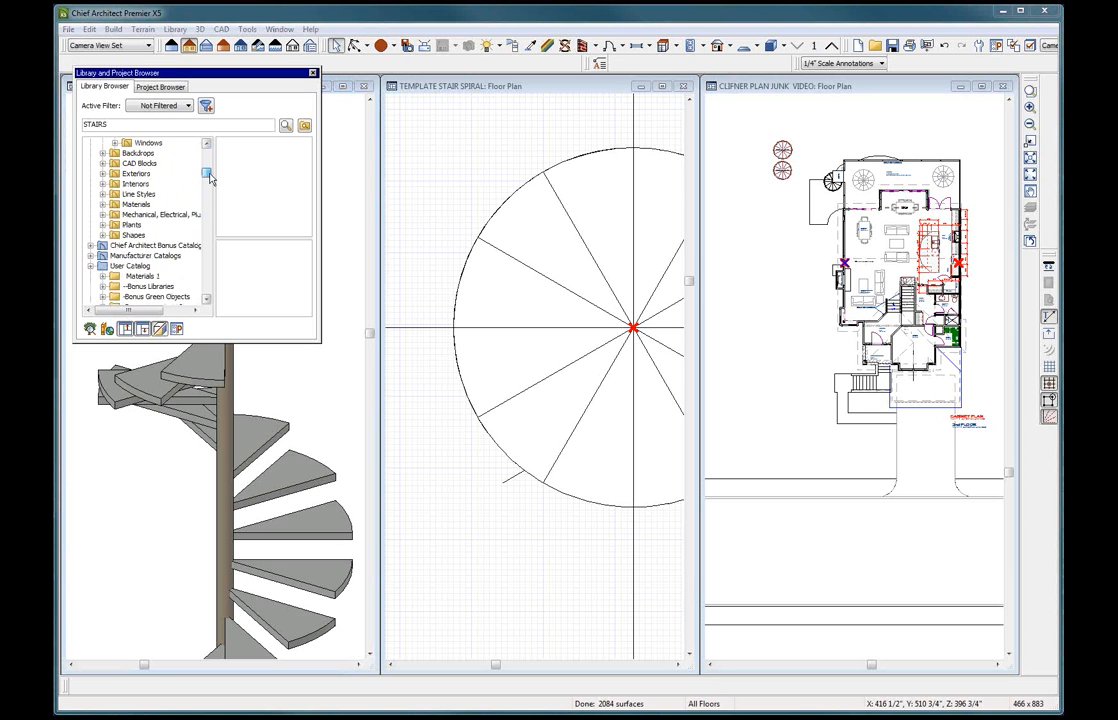
left_click(134, 204)
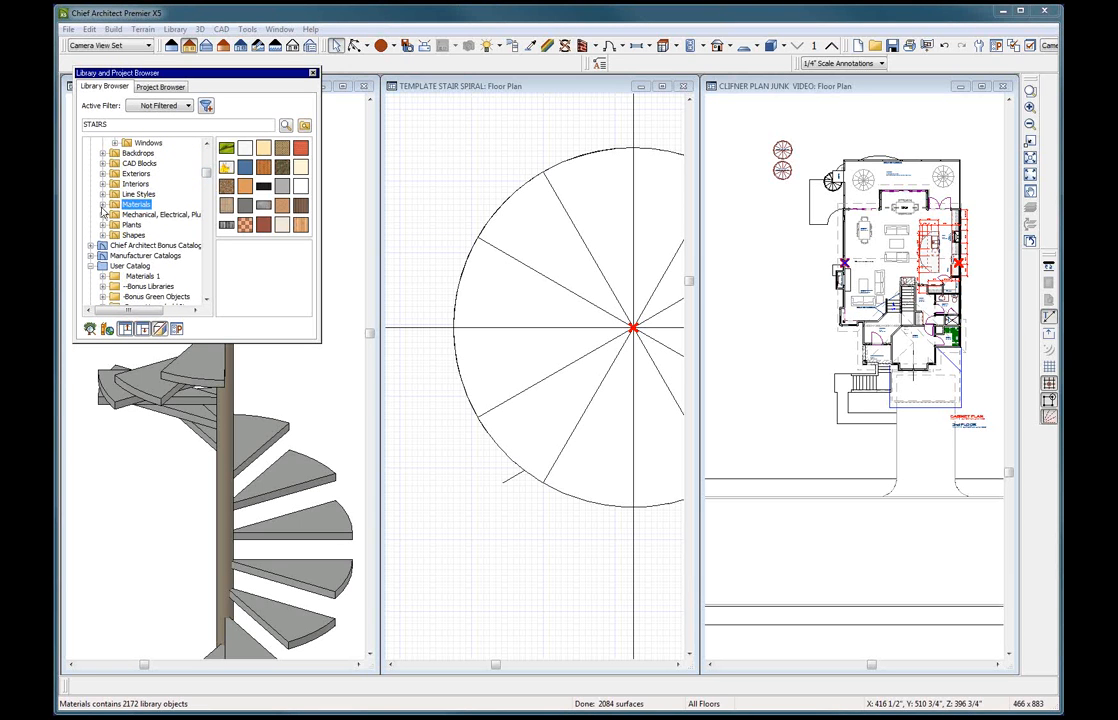
double_click(263, 150)
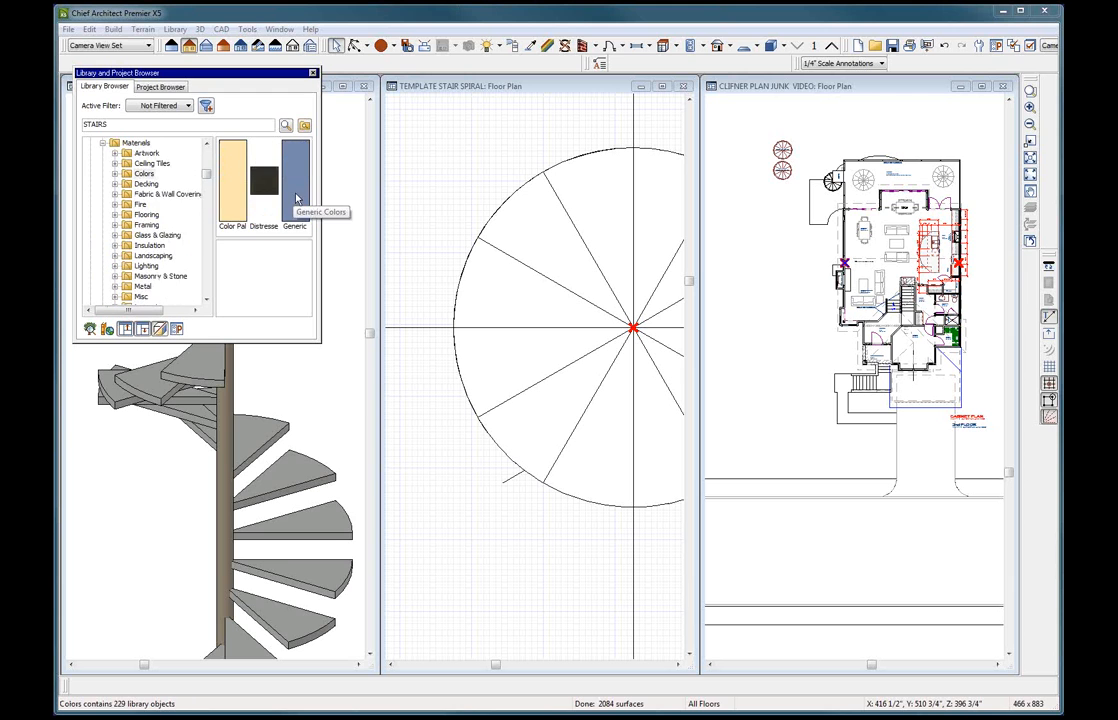
double_click(292, 174)
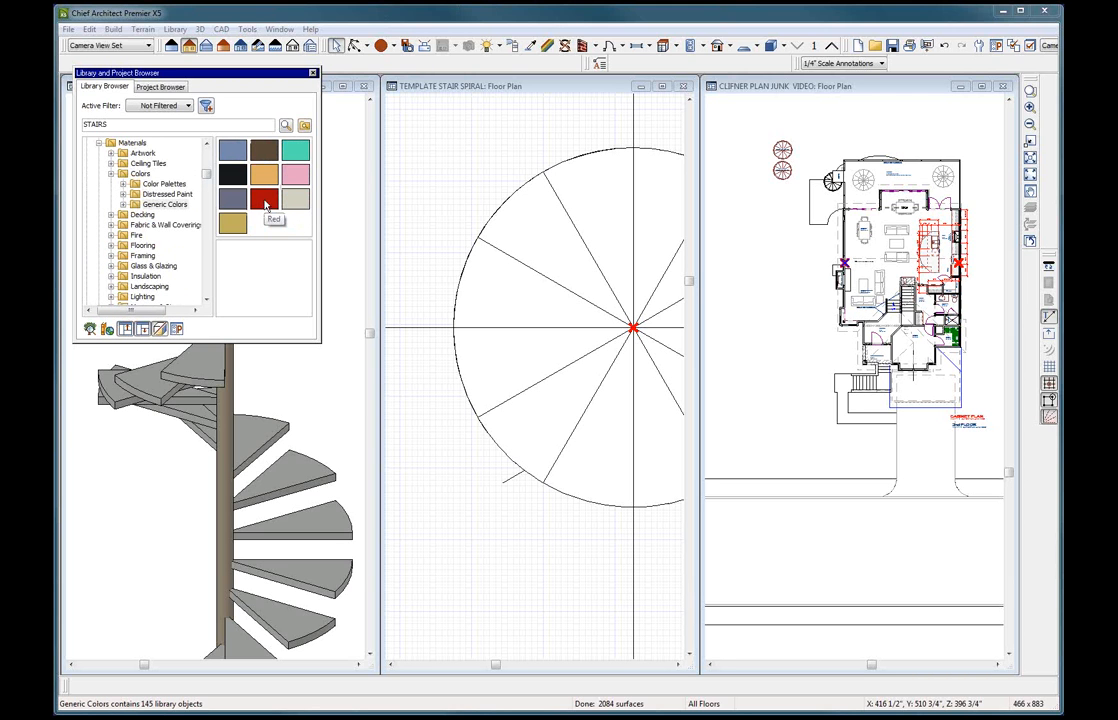
double_click(296, 150)
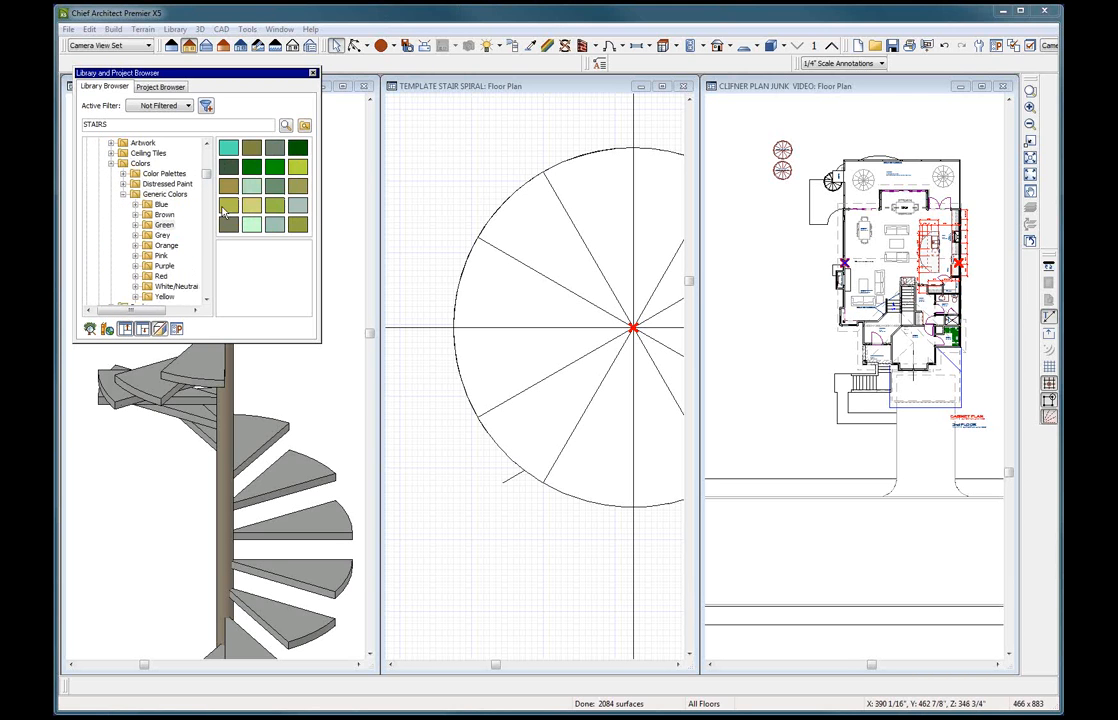
Paint the top tread with Color - Aqua, and extend the color to the remaining treads using the painter's floor mode.
left_click(228, 152)
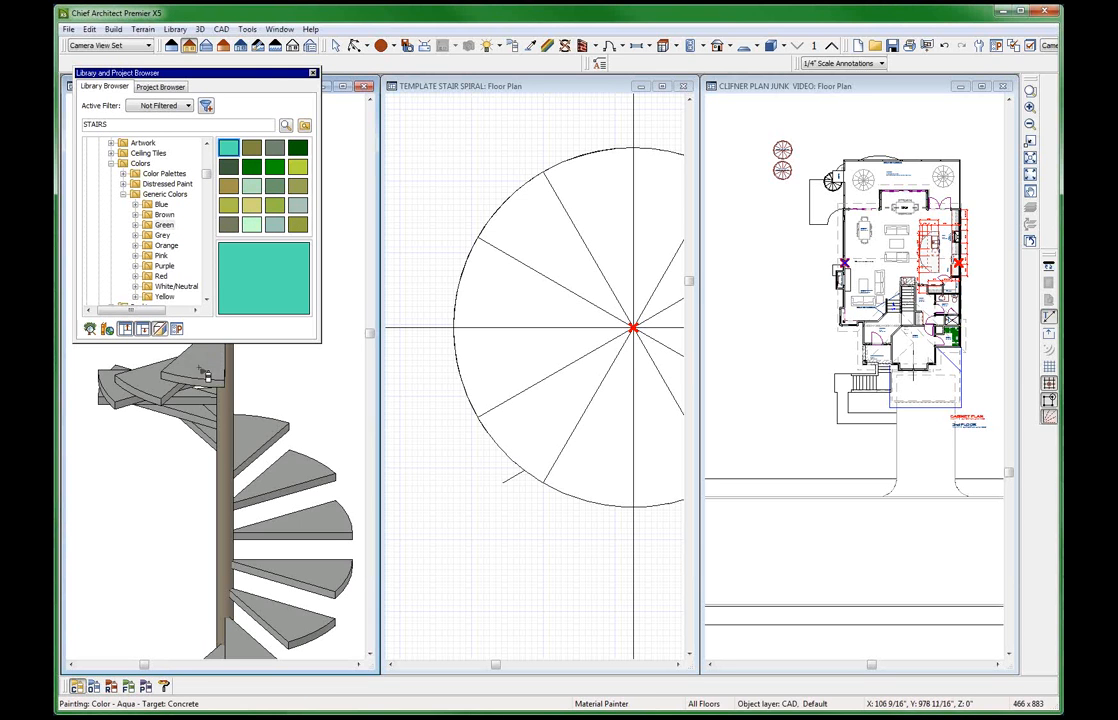
left_click(205, 374)
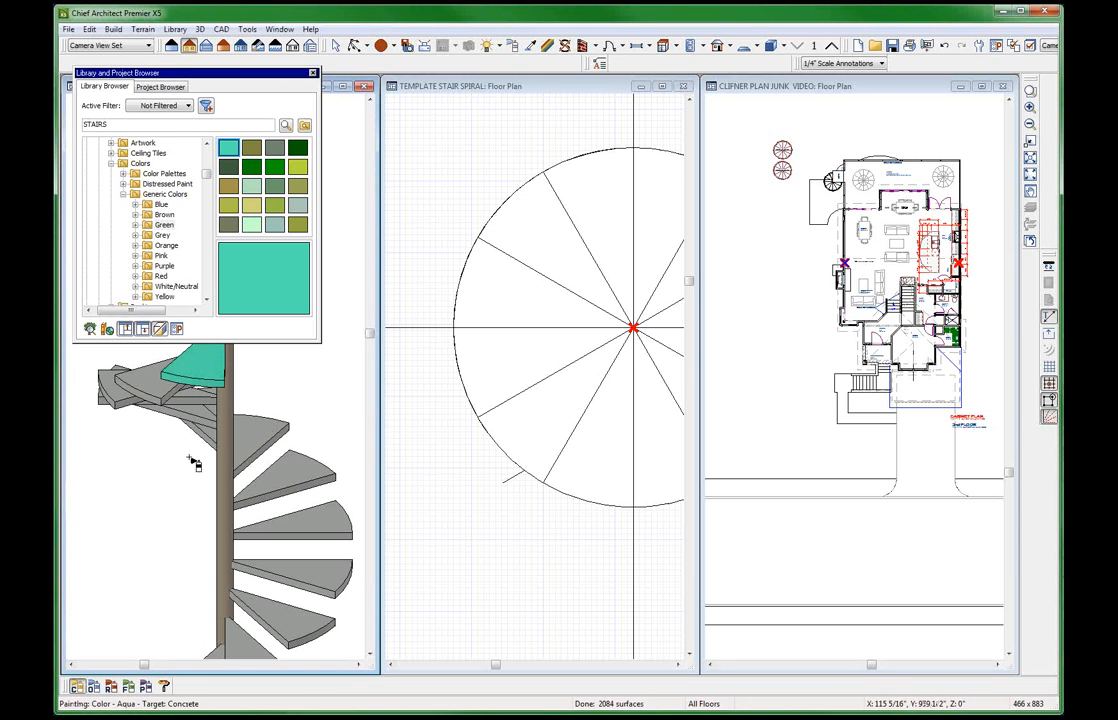
left_click(129, 686)
left_click(145, 388)
scroll(240, 486, "down", 4)
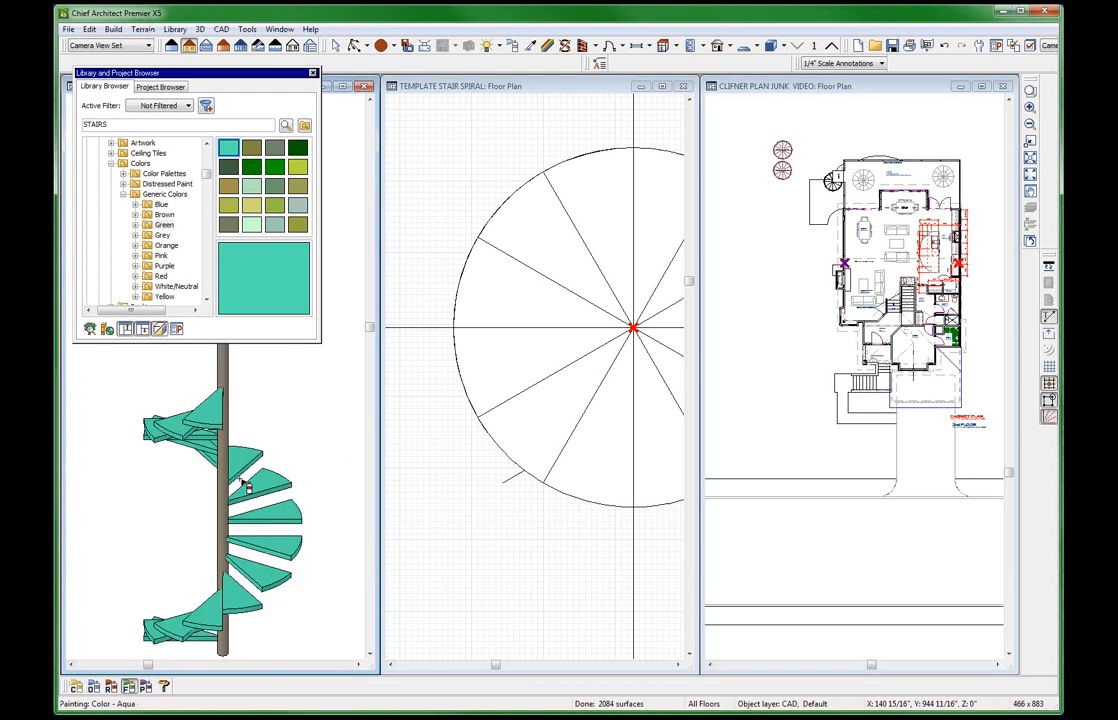
key("space")
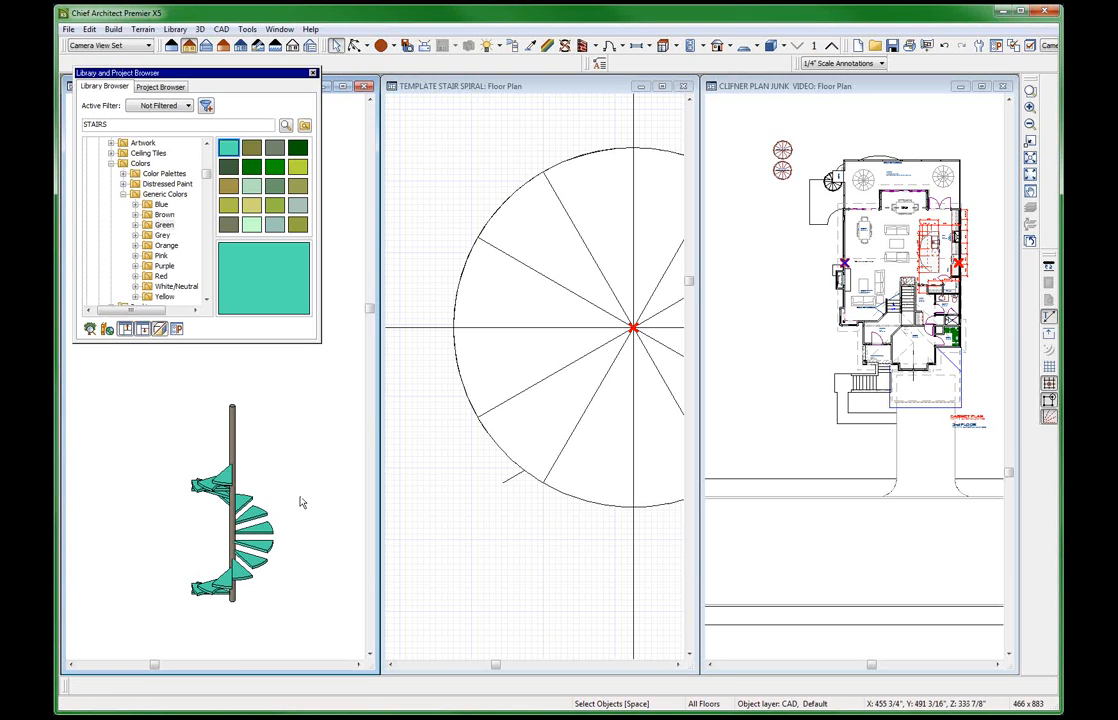
Copy the complete spiral stair from the template floor plan into a new blank plan.
left_click(500, 420)
scroll(495, 385, "down", 5)
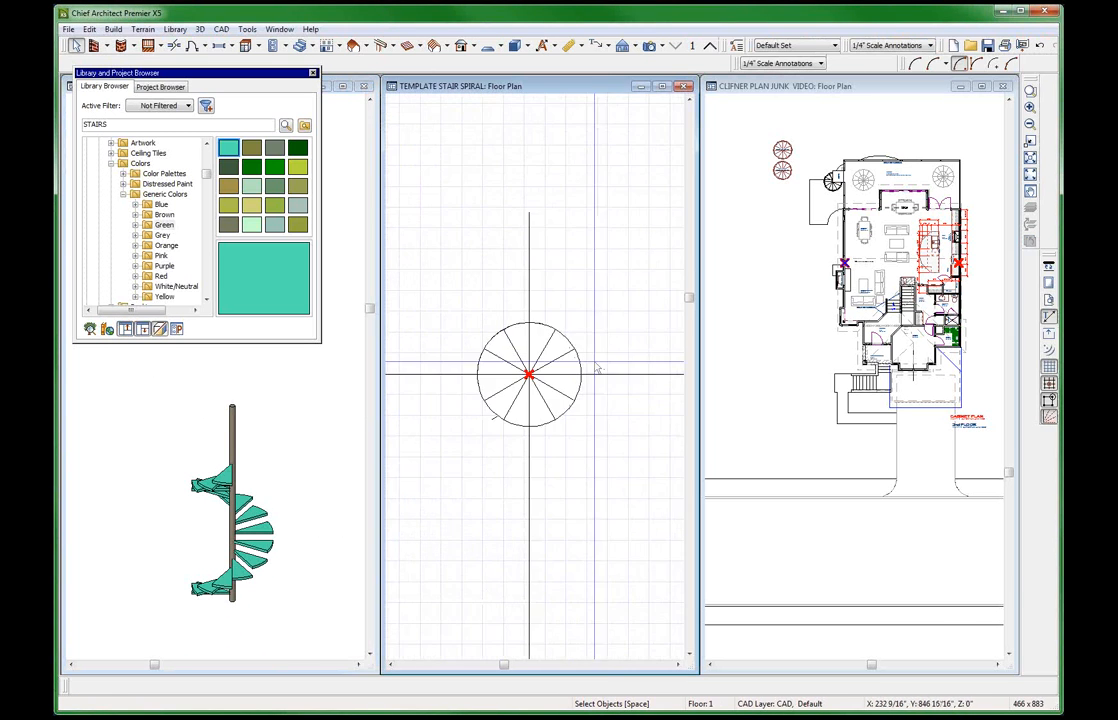
left_click_drag(472, 302, 574, 439)
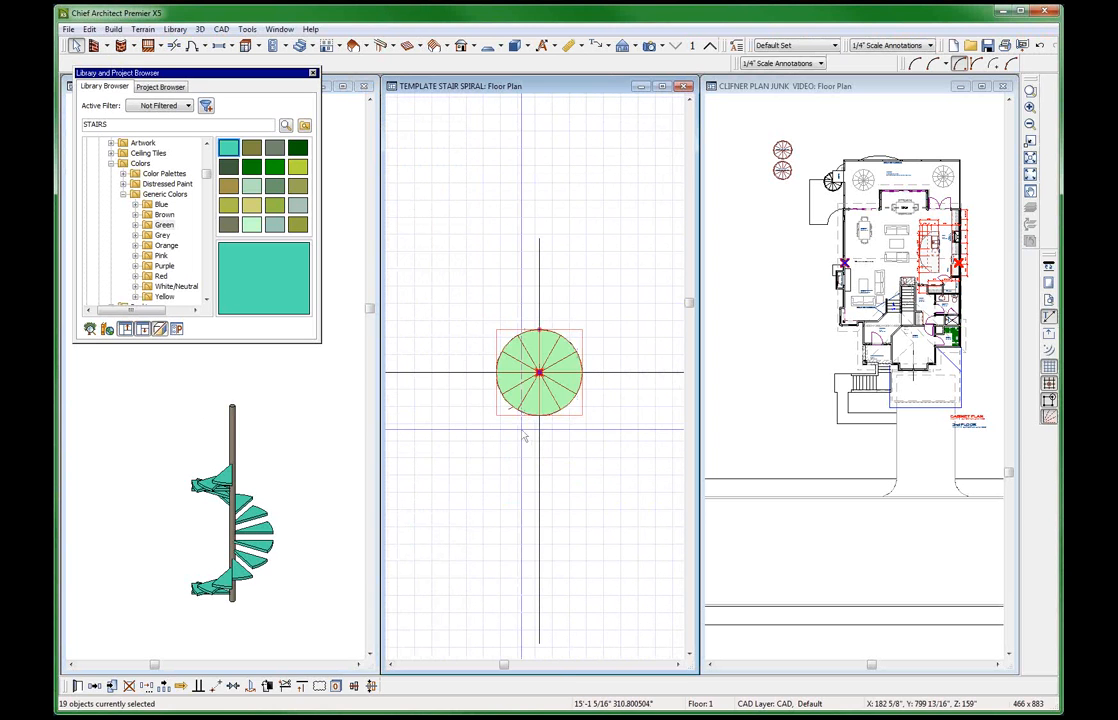
key("ctrl+n")
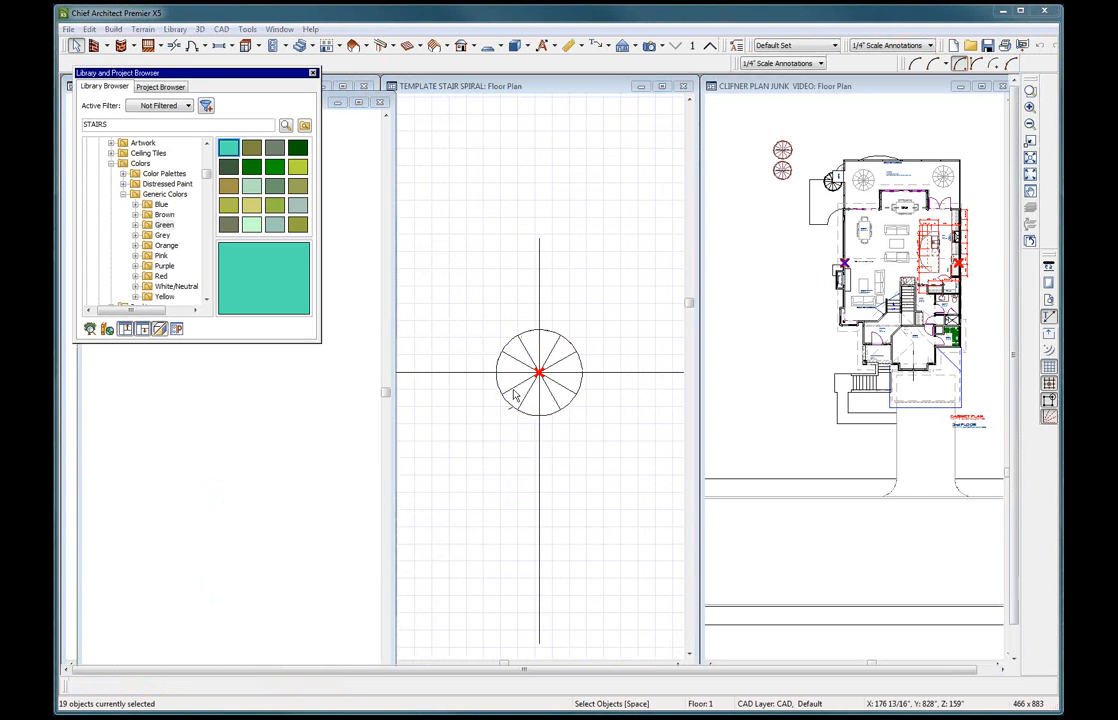
left_click(268, 448)
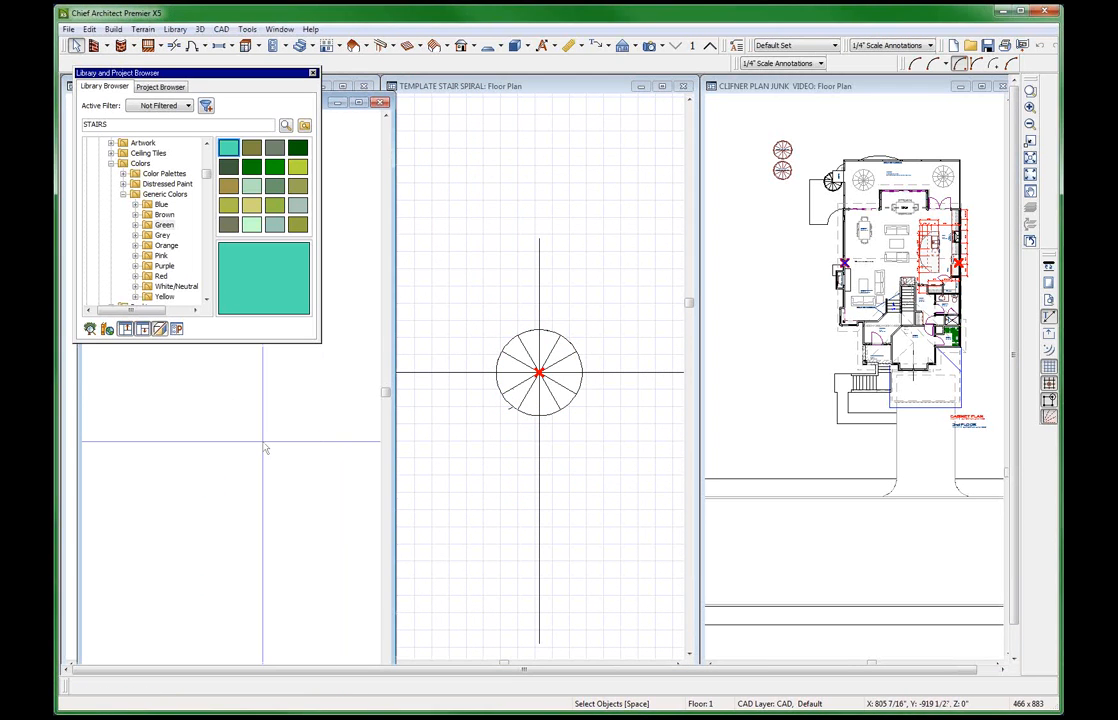
key("ctrl+v")
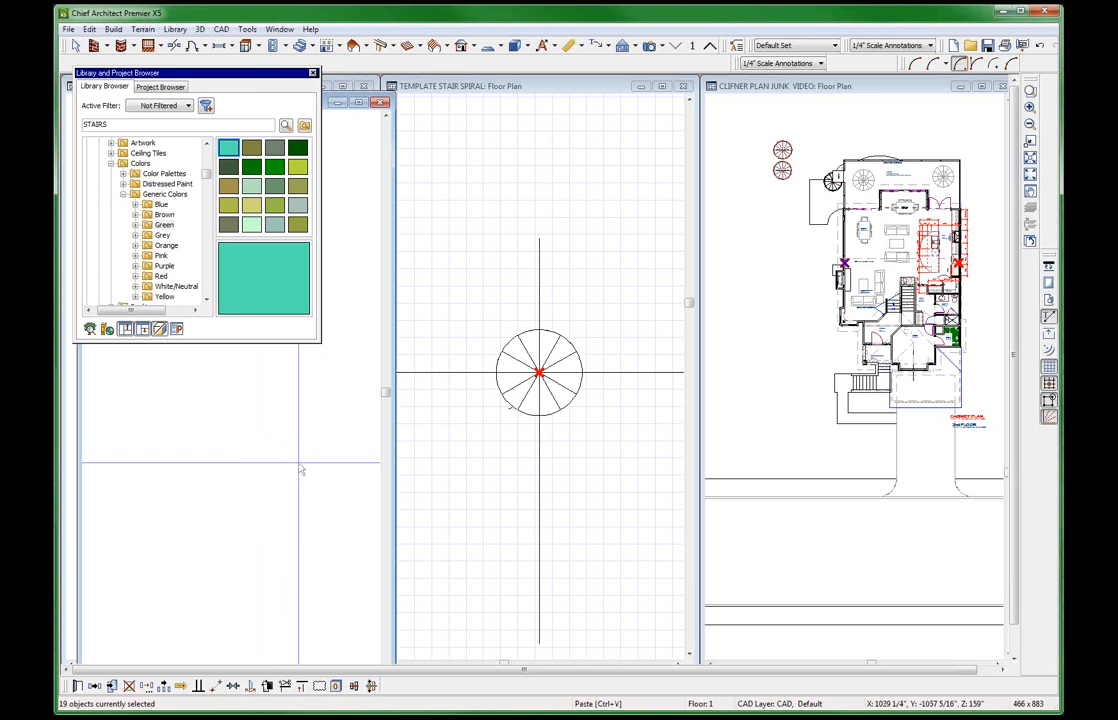
Convert the stair in a full overview to a Fixture (Interior) library symbol named STAIR SPIRAL 16T 7-3/8 NO RAIL.
key("shift+o")
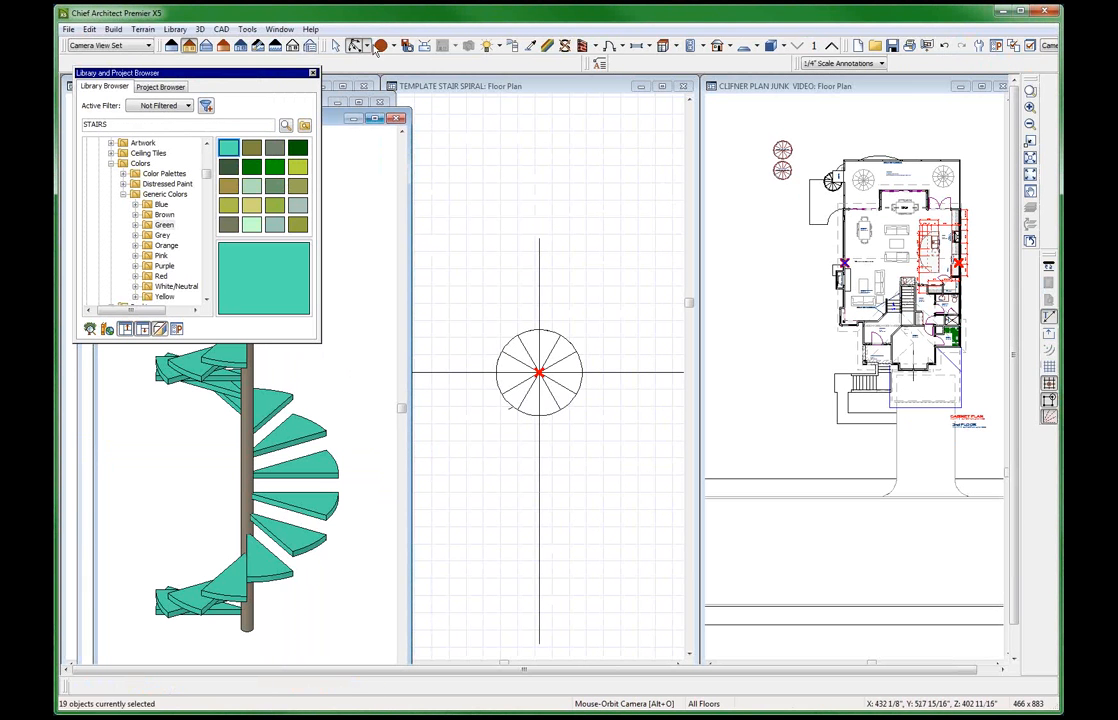
left_click(354, 119)
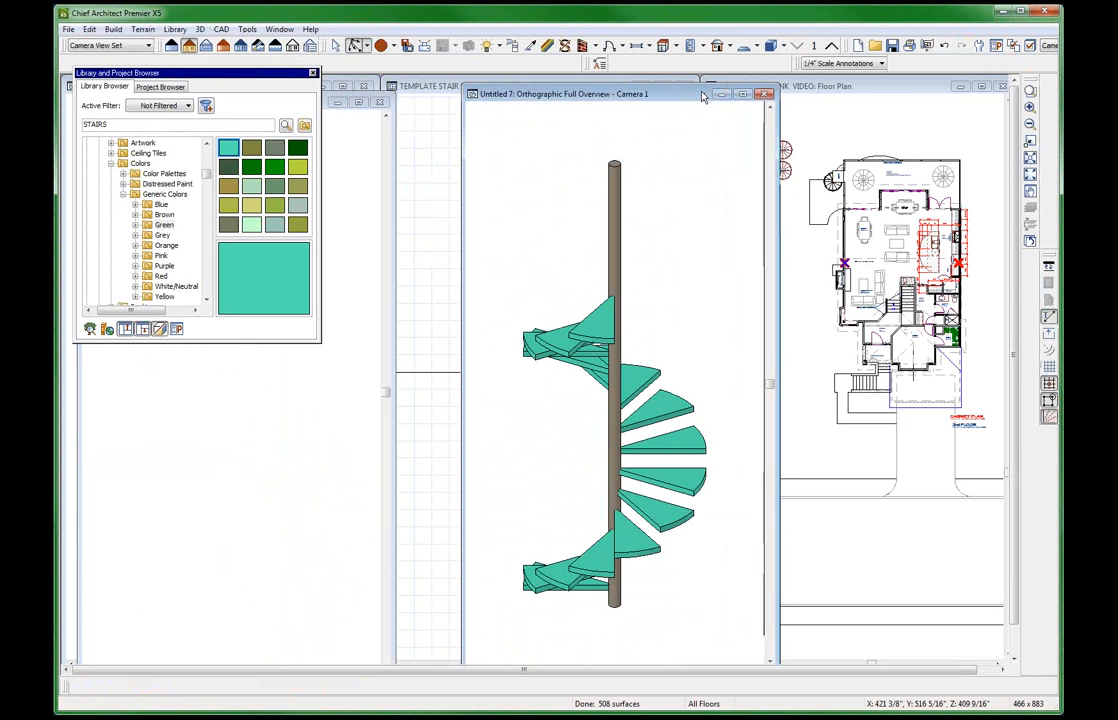
left_click(246, 30)
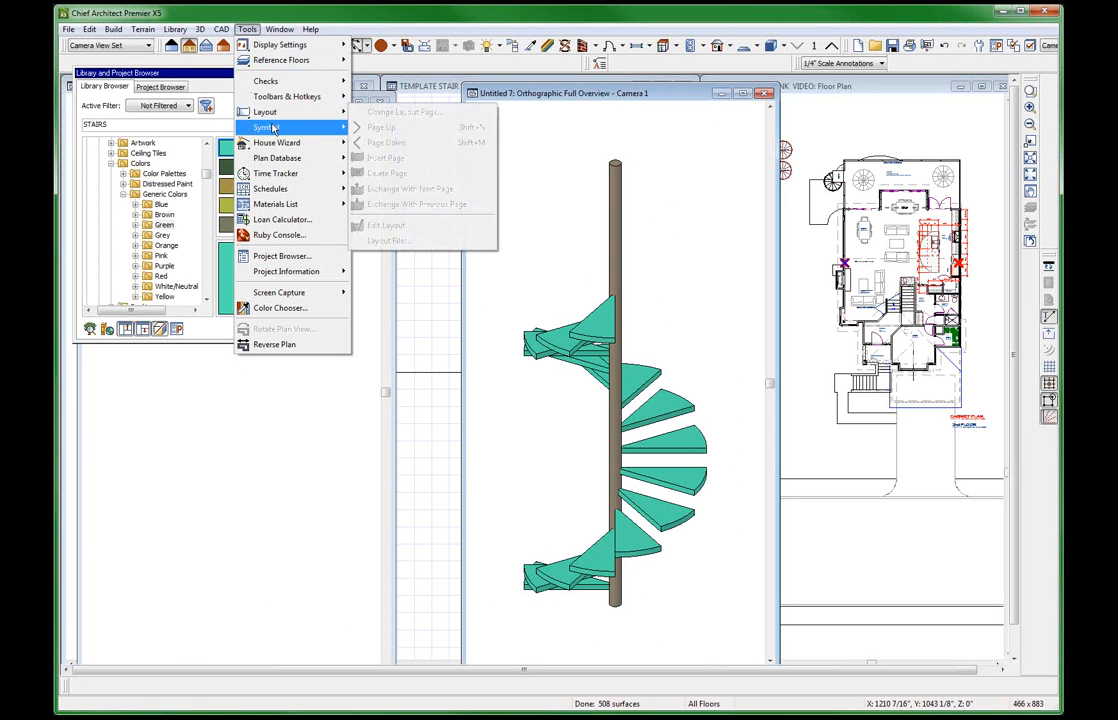
mouse_move(272, 127)
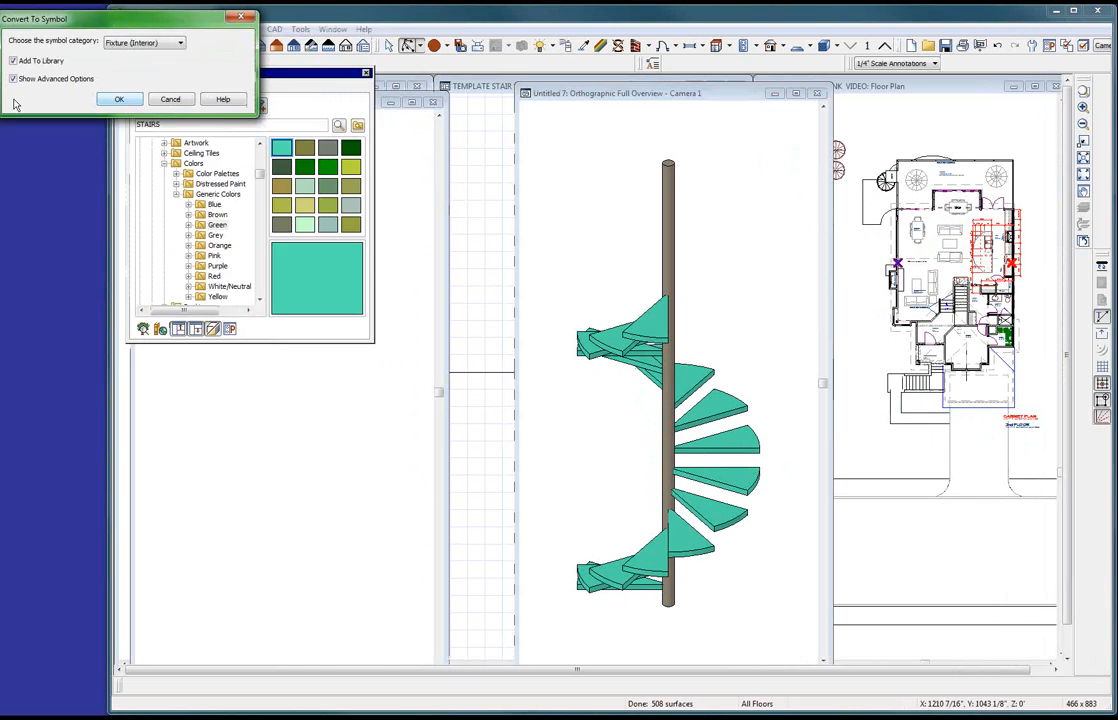
left_click(119, 99)
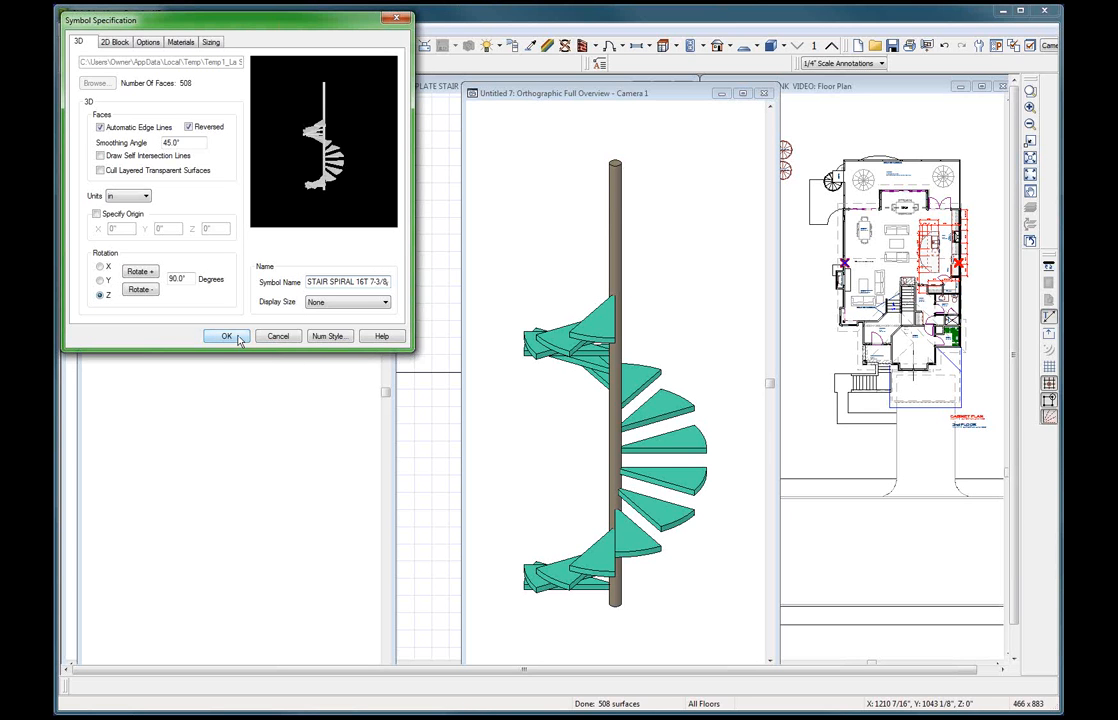
type("16T 7-3/8 NO RAIL")
left_click(234, 335)
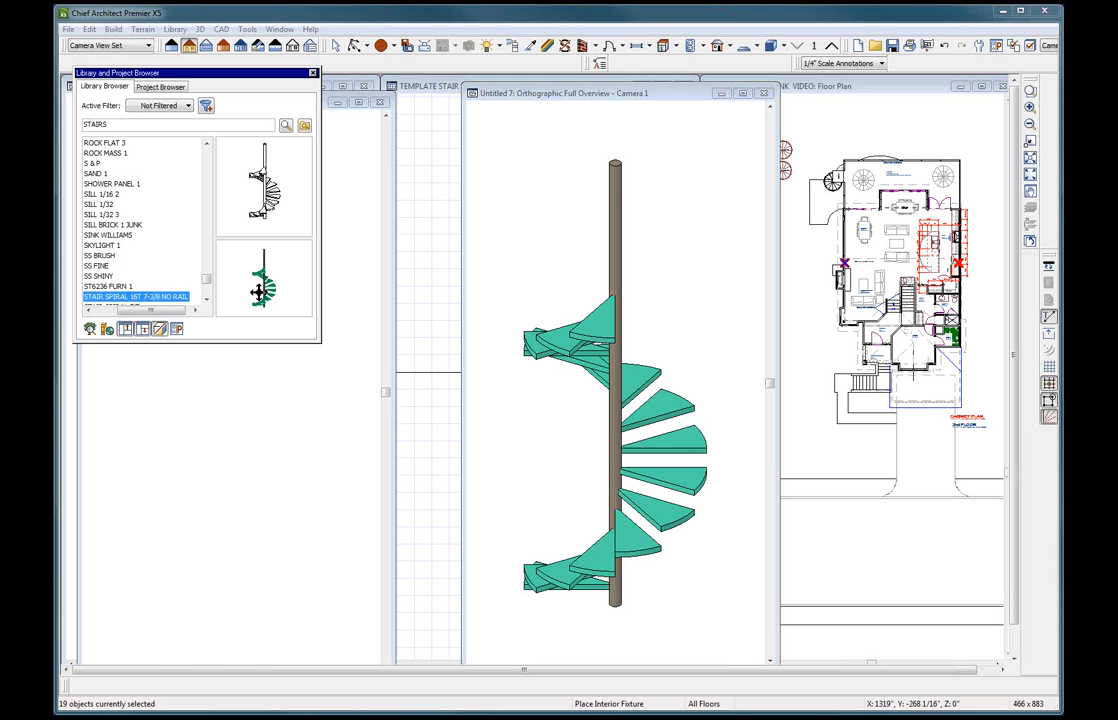
Close the temporary Untitled 7 plan without saving and return to the template floor plan.
left_click(441, 352)
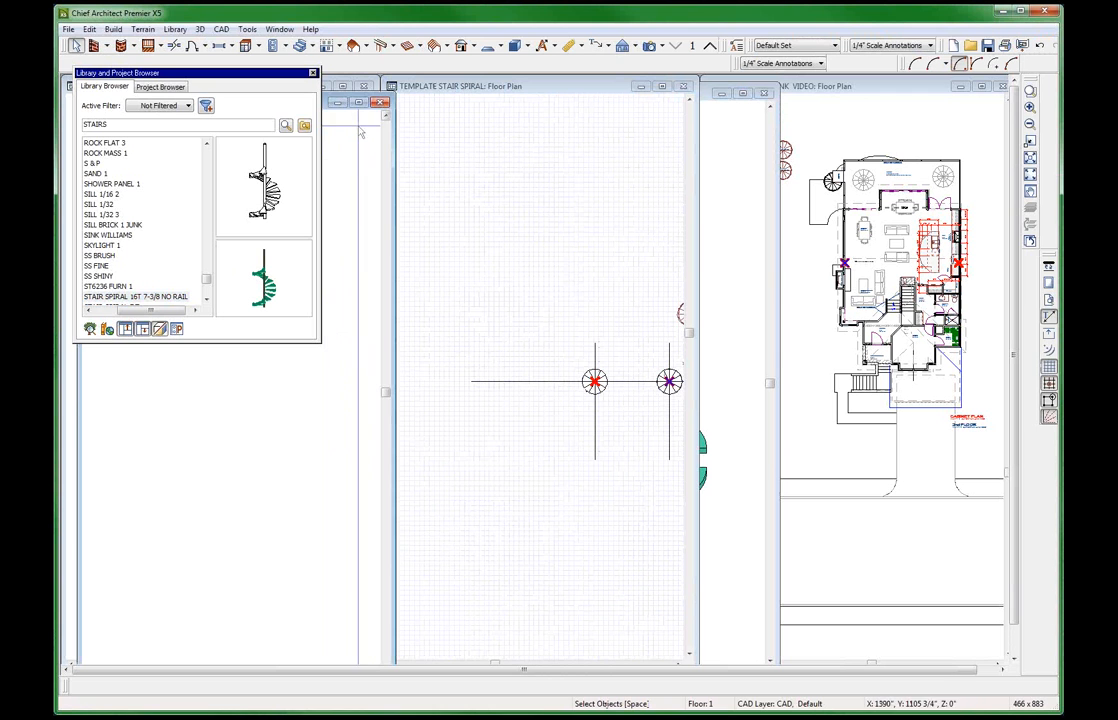
left_click(327, 128)
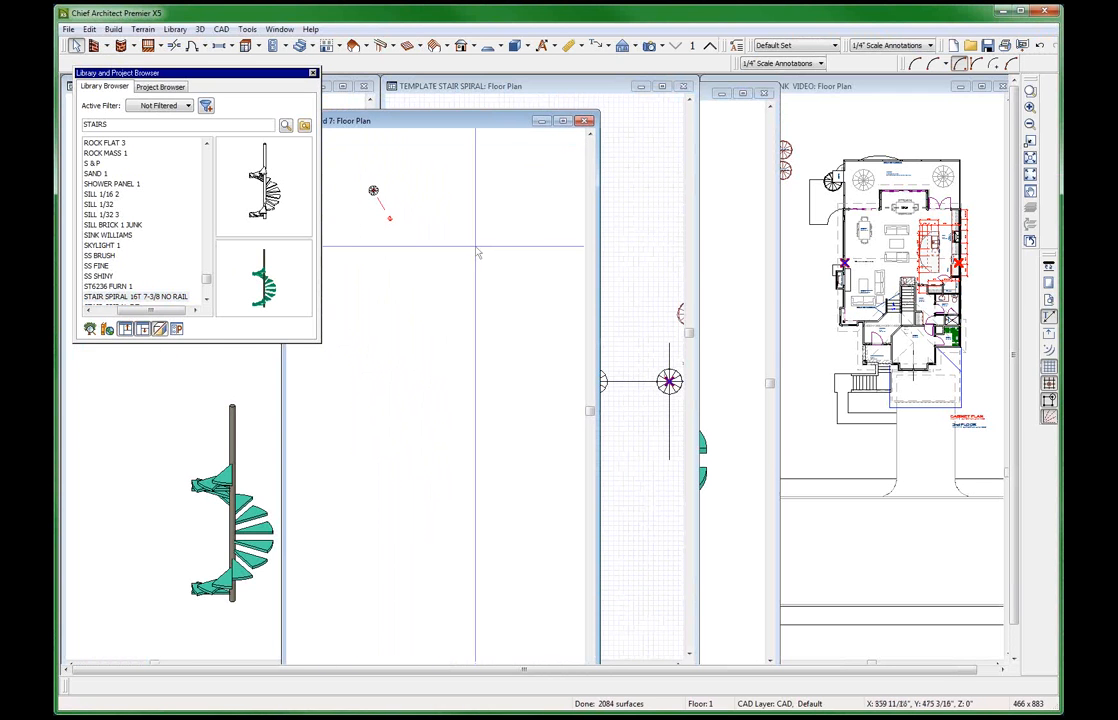
key("ctrl+F4")
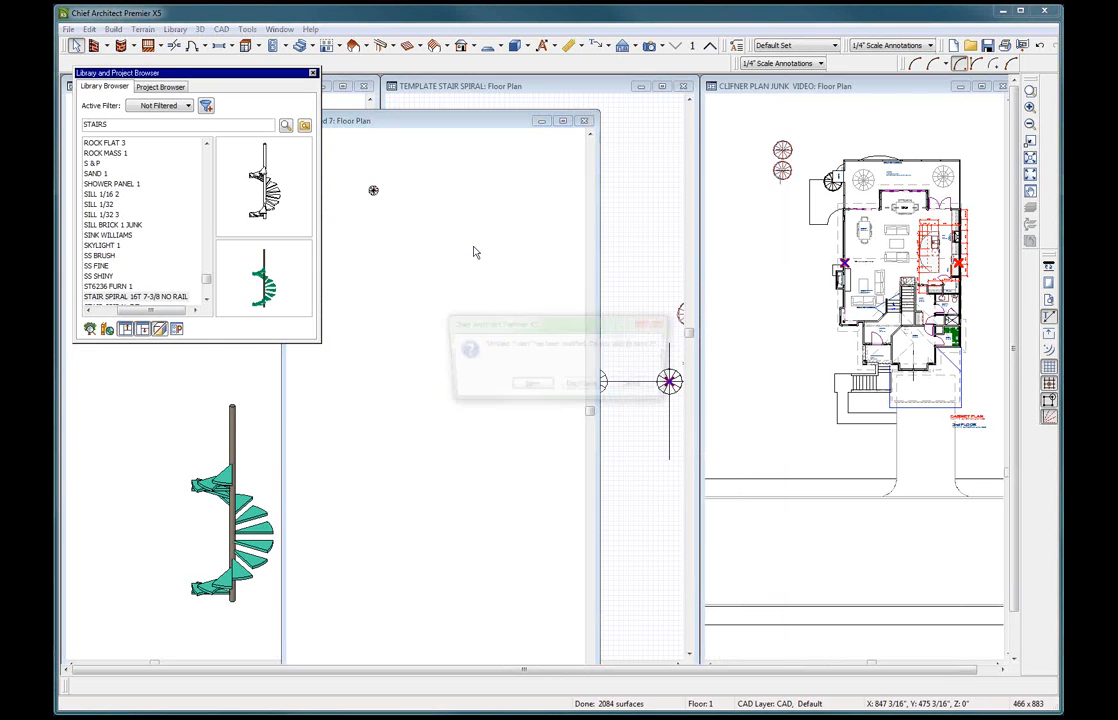
left_click(603, 388)
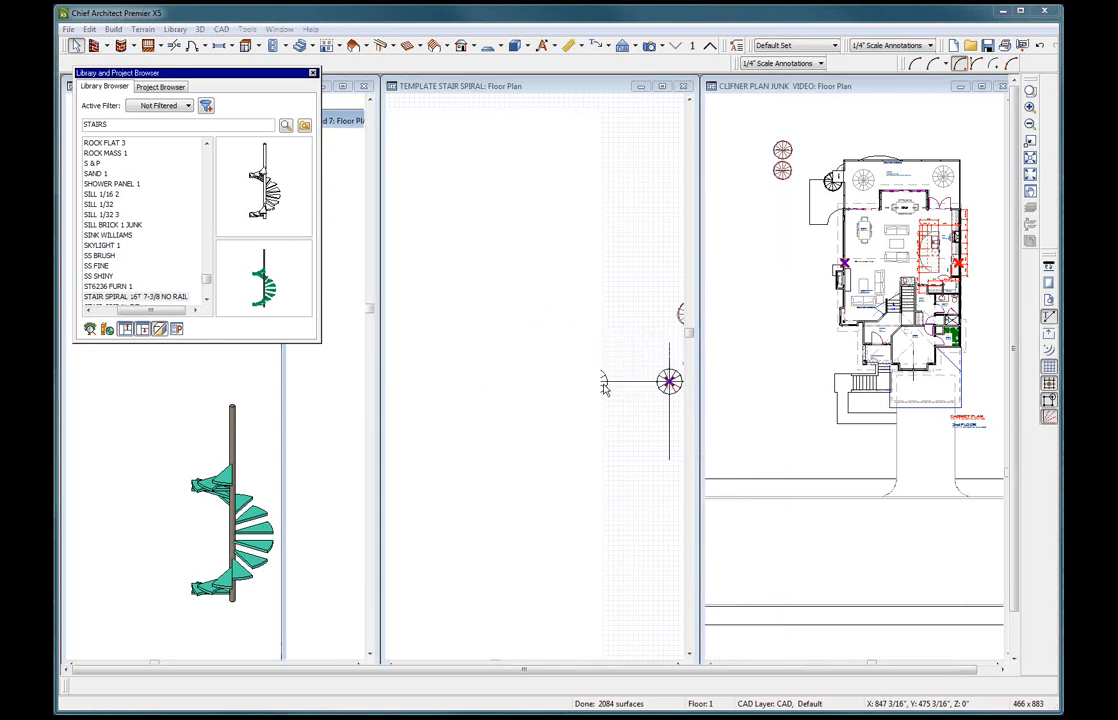
scroll(590, 446, "down", 2)
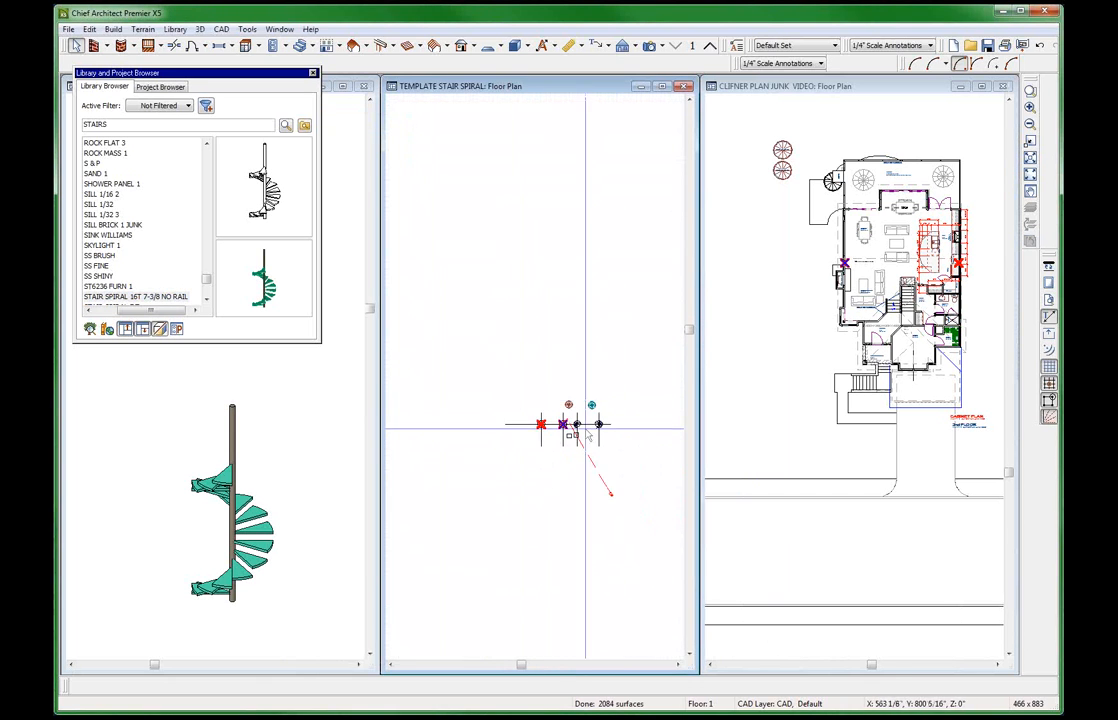
scroll(617, 410, "up", 2)
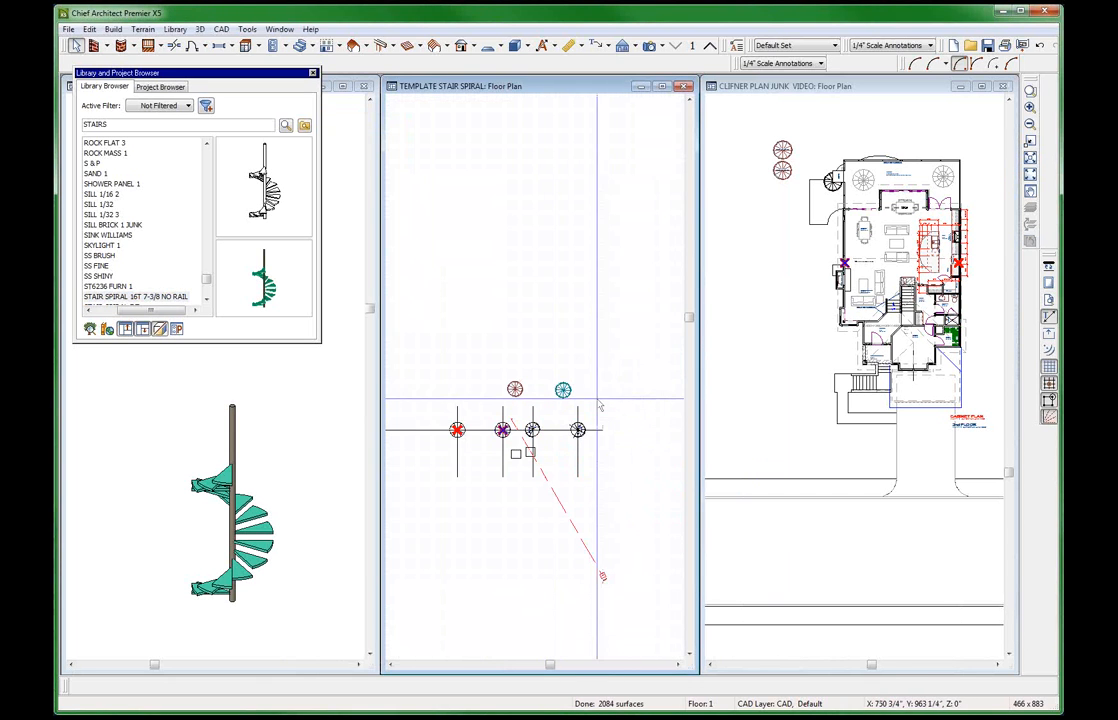
Create another blank plan and place the library symbol STAIR SPIRAL CLIFNOR 1 in it.
left_click(283, 447)
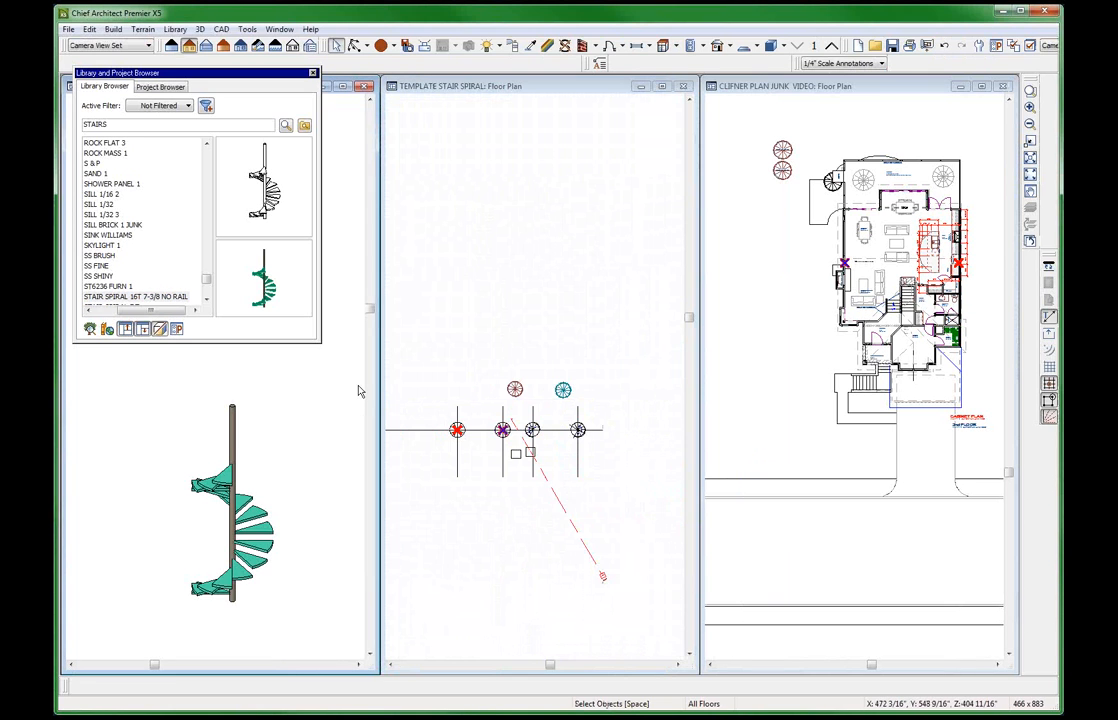
key("ctrl+n")
left_click_drag(342, 134, 658, 85)
left_click(139, 298)
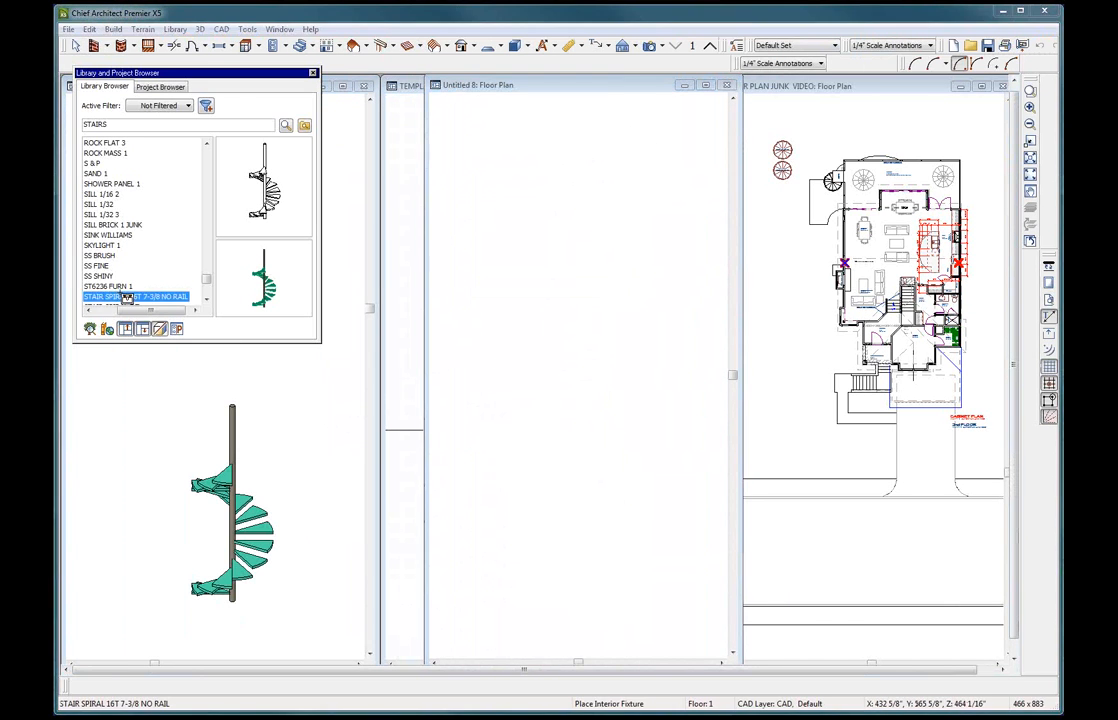
scroll(140, 293, "down", 3)
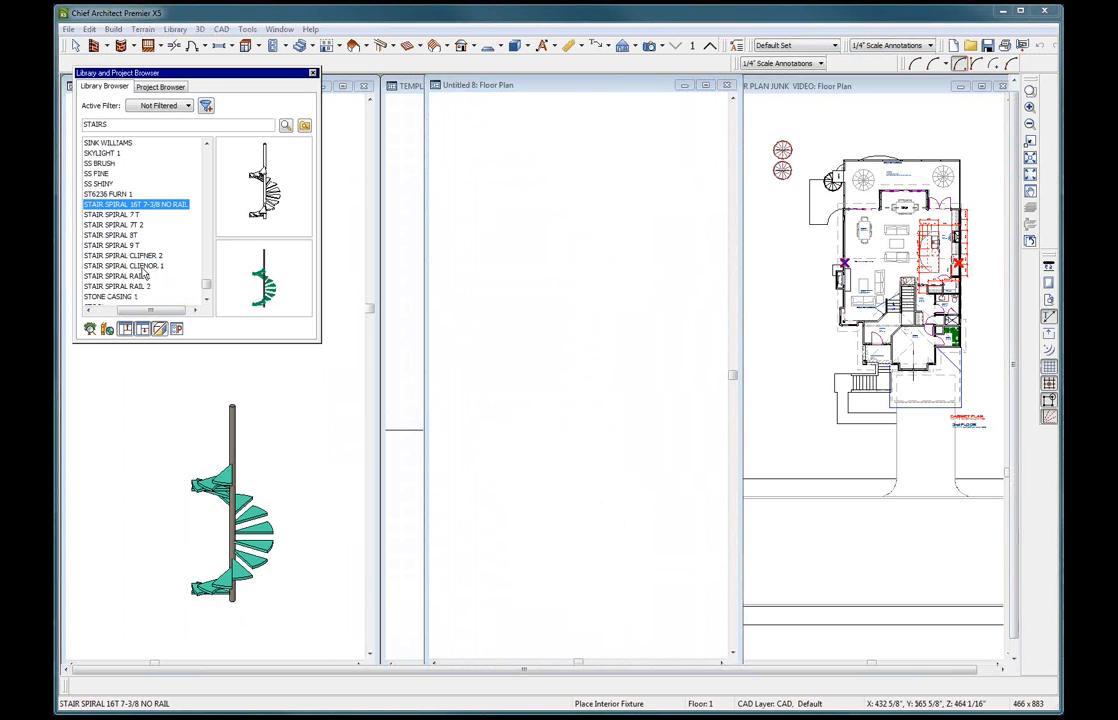
left_click(145, 265)
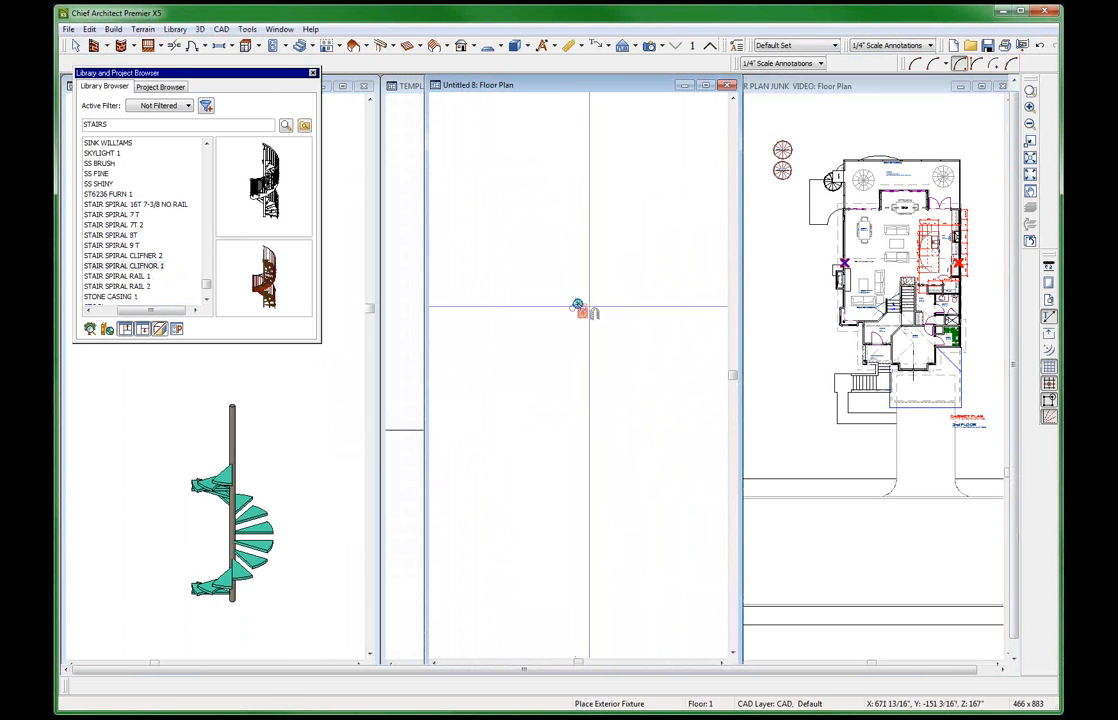
left_click(578, 306)
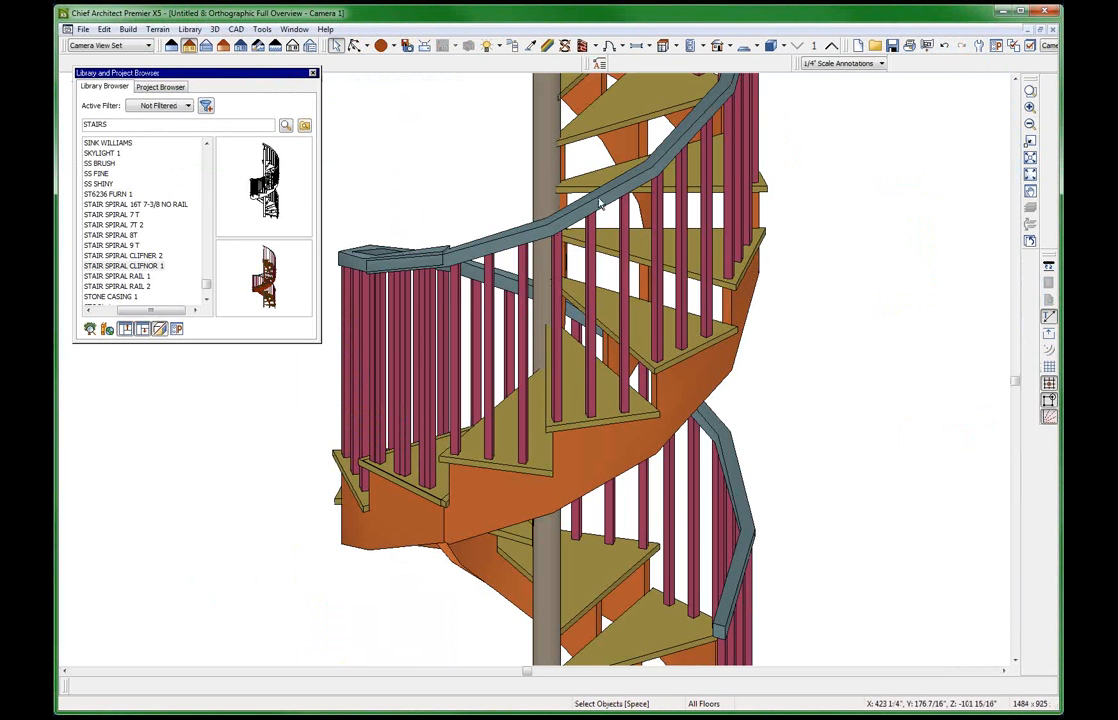
Strip the outer stringer, centre pole and some mid-stair tread faces from the placed stair in the overview with Delete Surface.
scroll(615, 243, "down", 3)
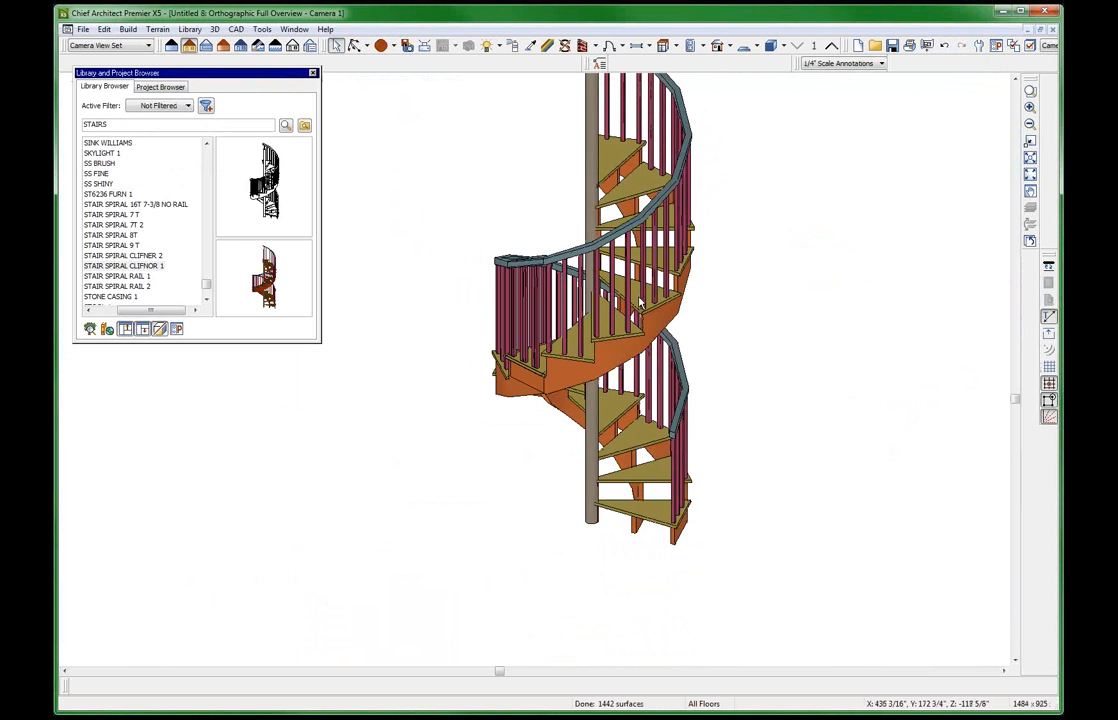
scroll(640, 303, "down", 2)
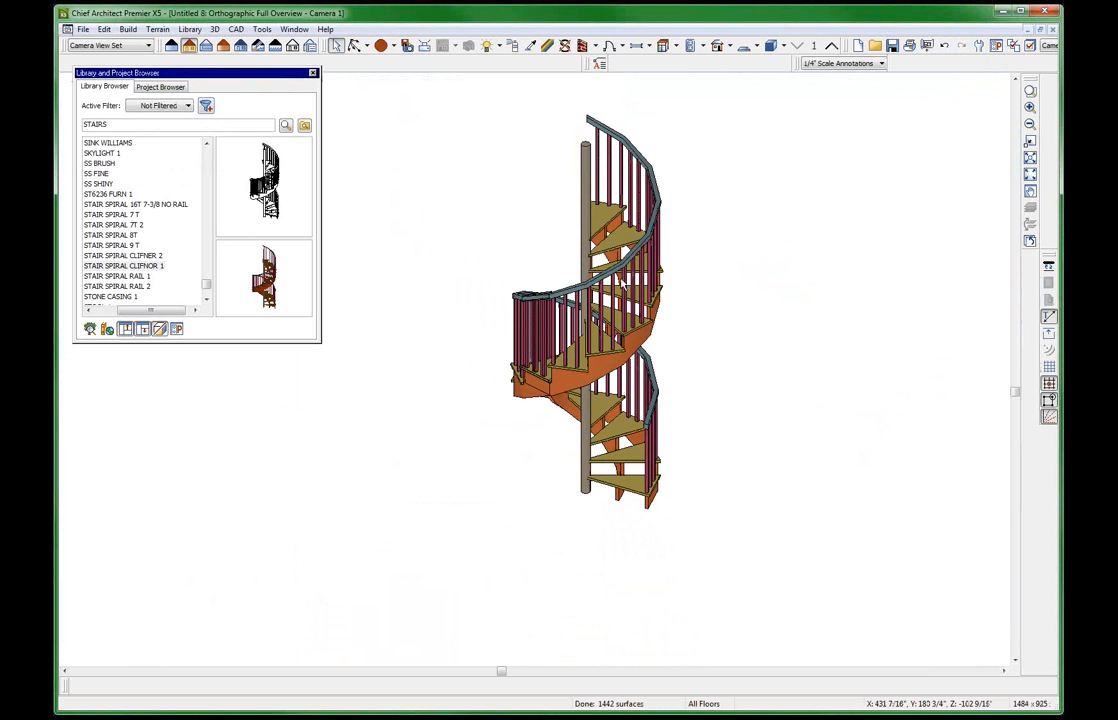
left_click(565, 45)
scroll(617, 344, "up", 2)
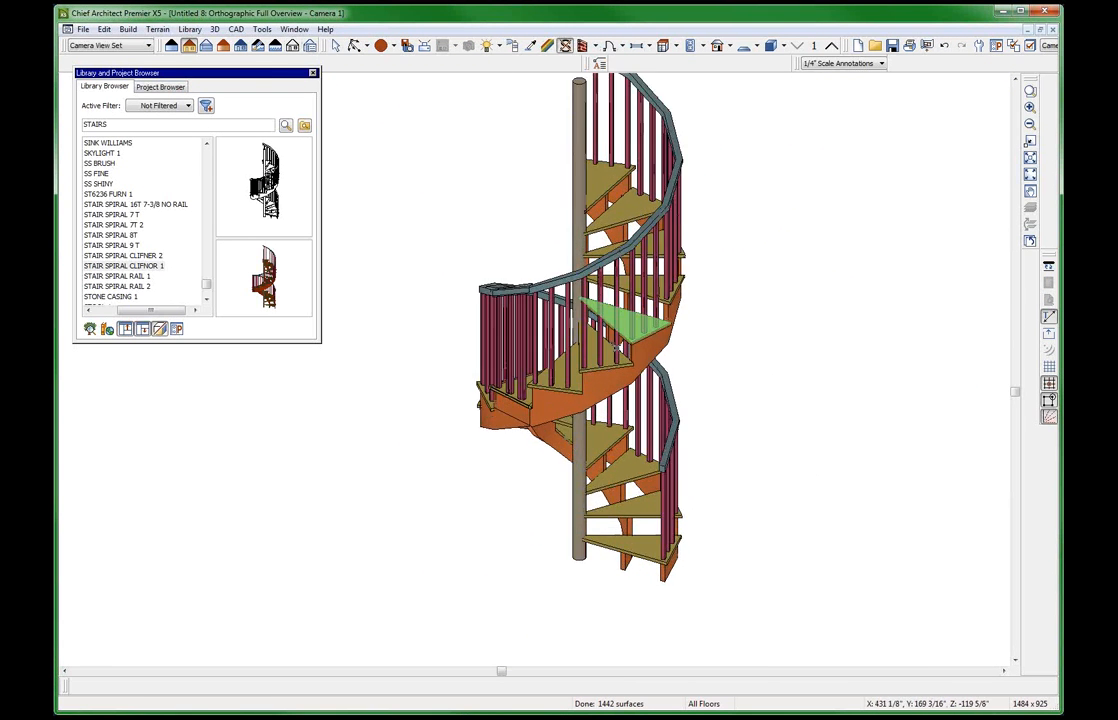
scroll(617, 348, "up", 1)
scroll(672, 348, "up", 2)
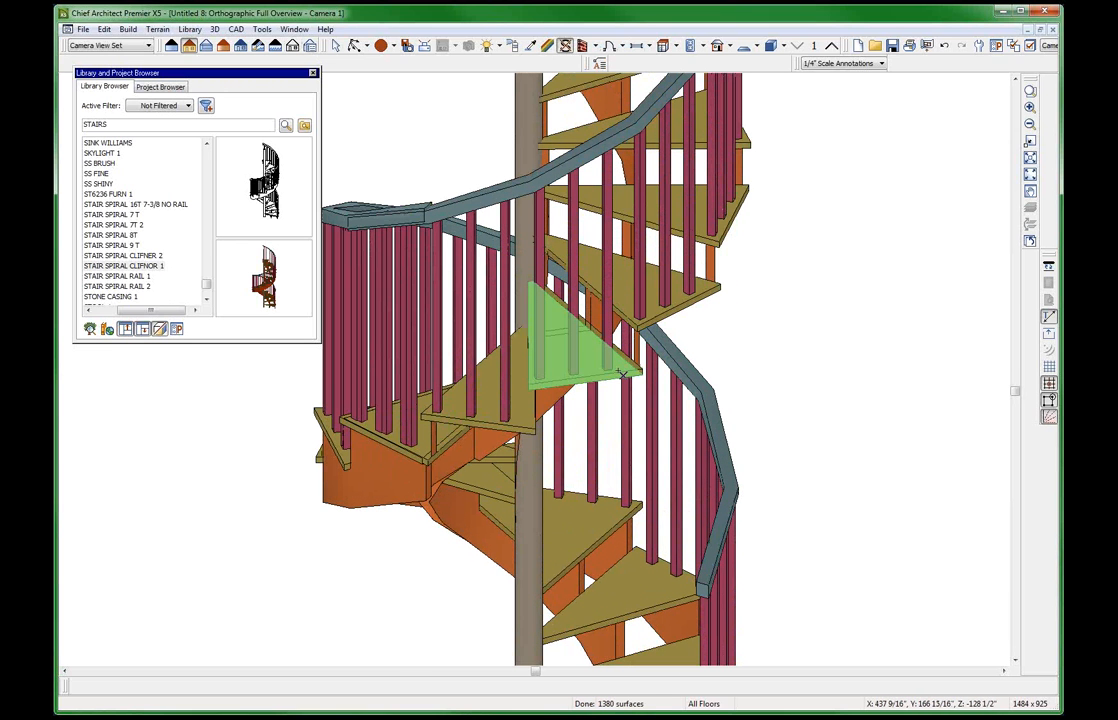
left_click(526, 466)
scroll(535, 521, "down", 1)
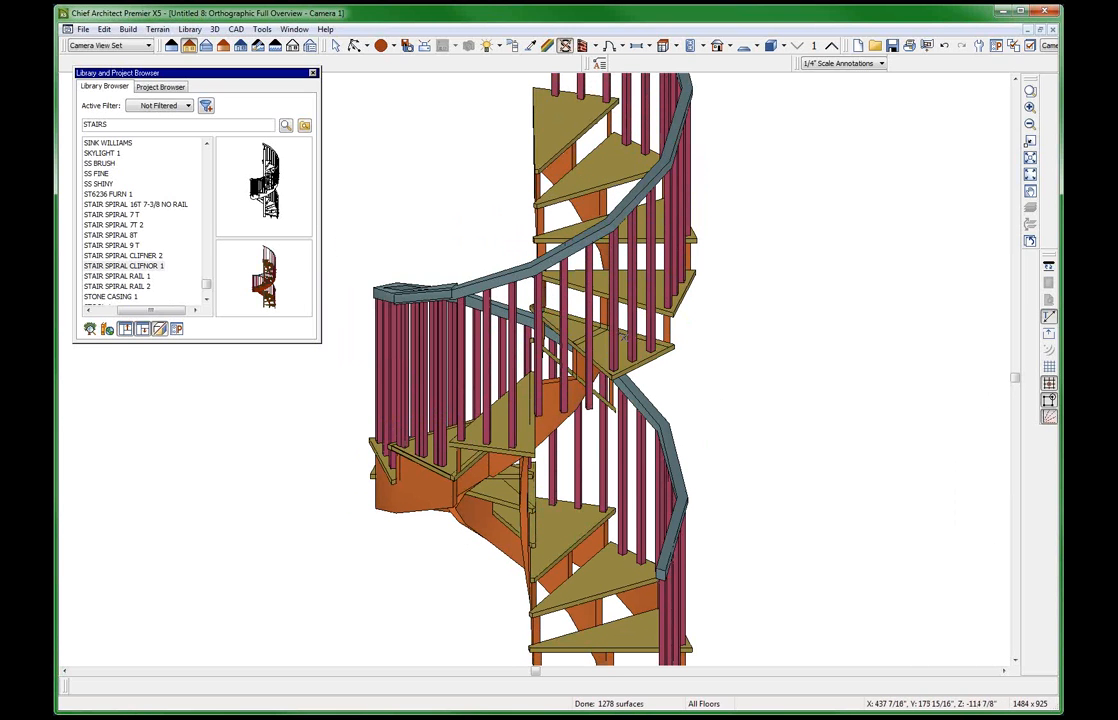
left_click(604, 354)
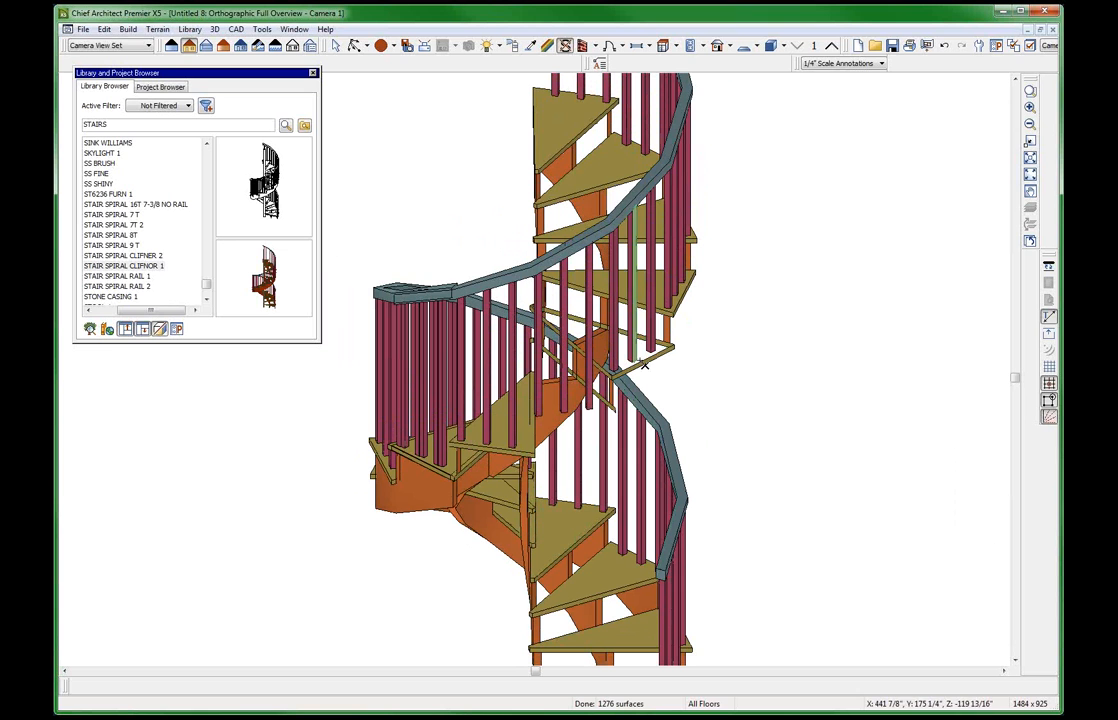
left_click(645, 364)
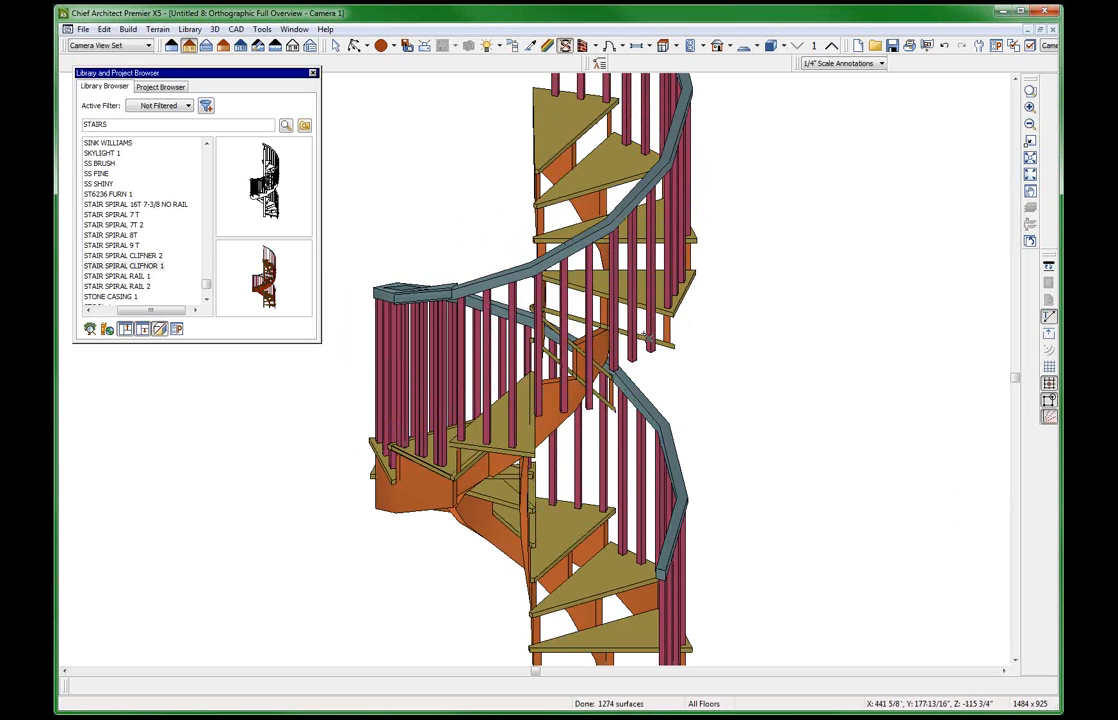
scroll(664, 400, "up", 5)
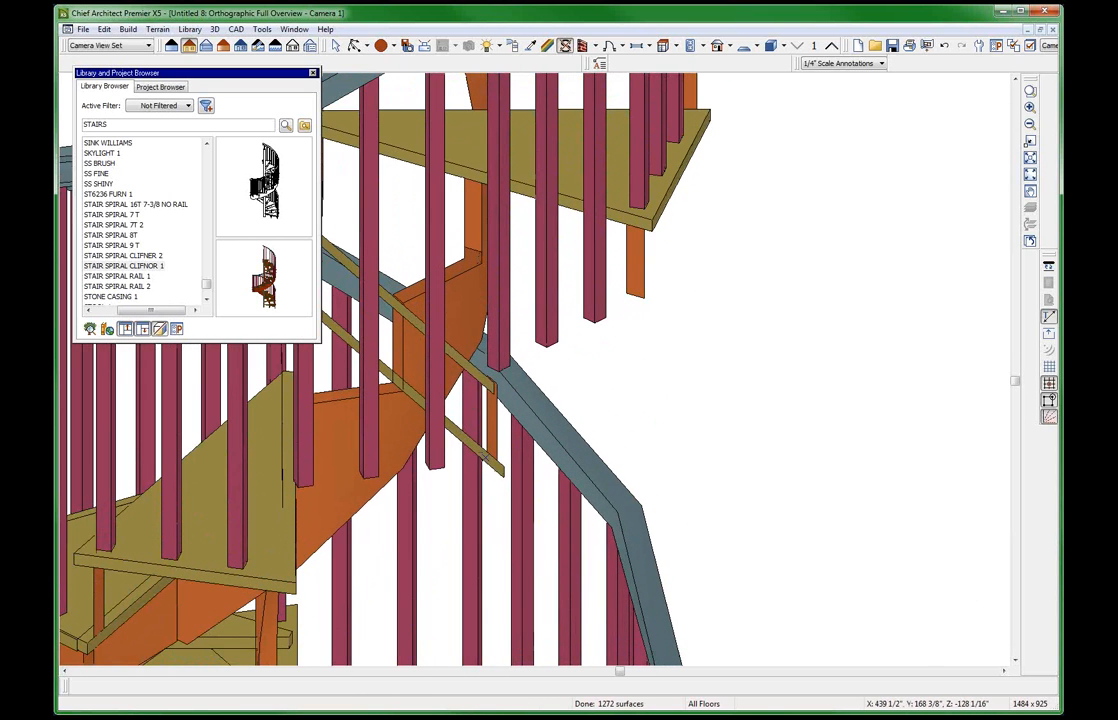
scroll(771, 404, "down", 5)
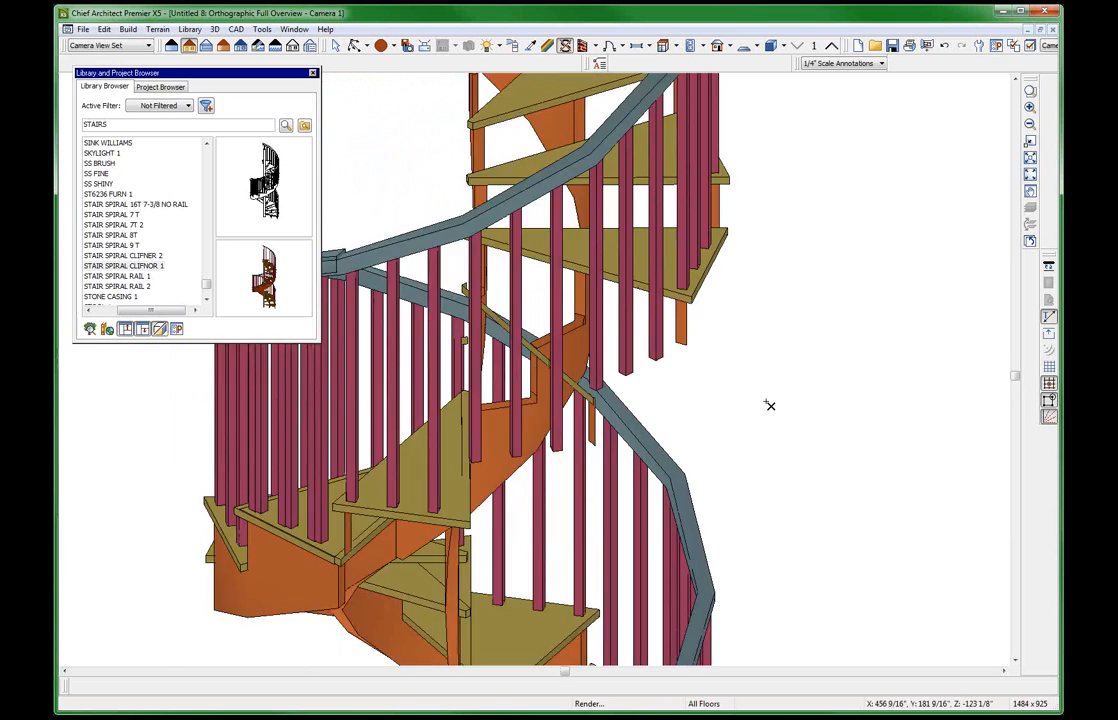
key("space")
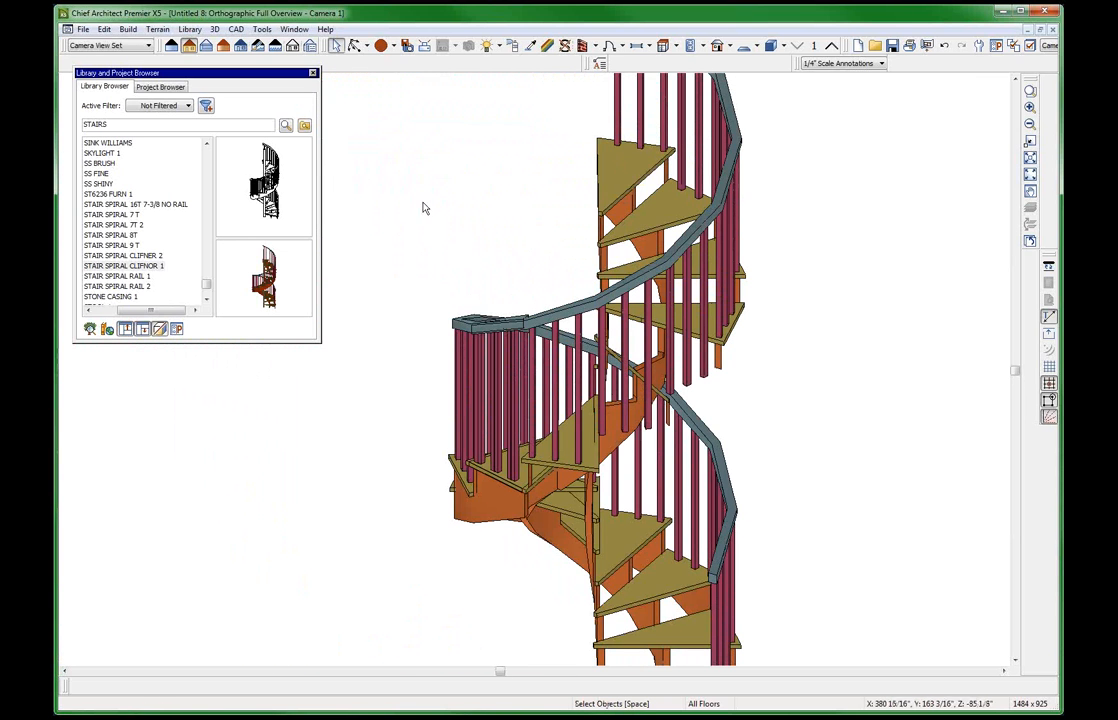
Return to the Untitled 8 floor plan and close it without saving.
key("ctrl+Tab")
scroll(661, 447, "down", 4)
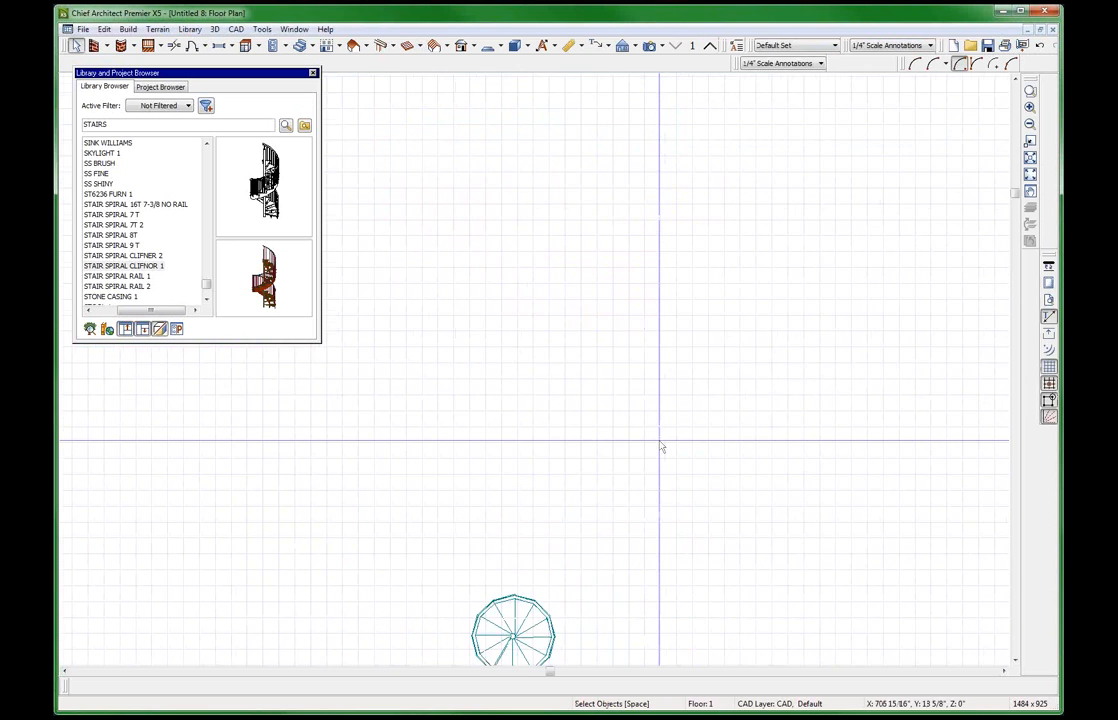
key("ctrl+F4")
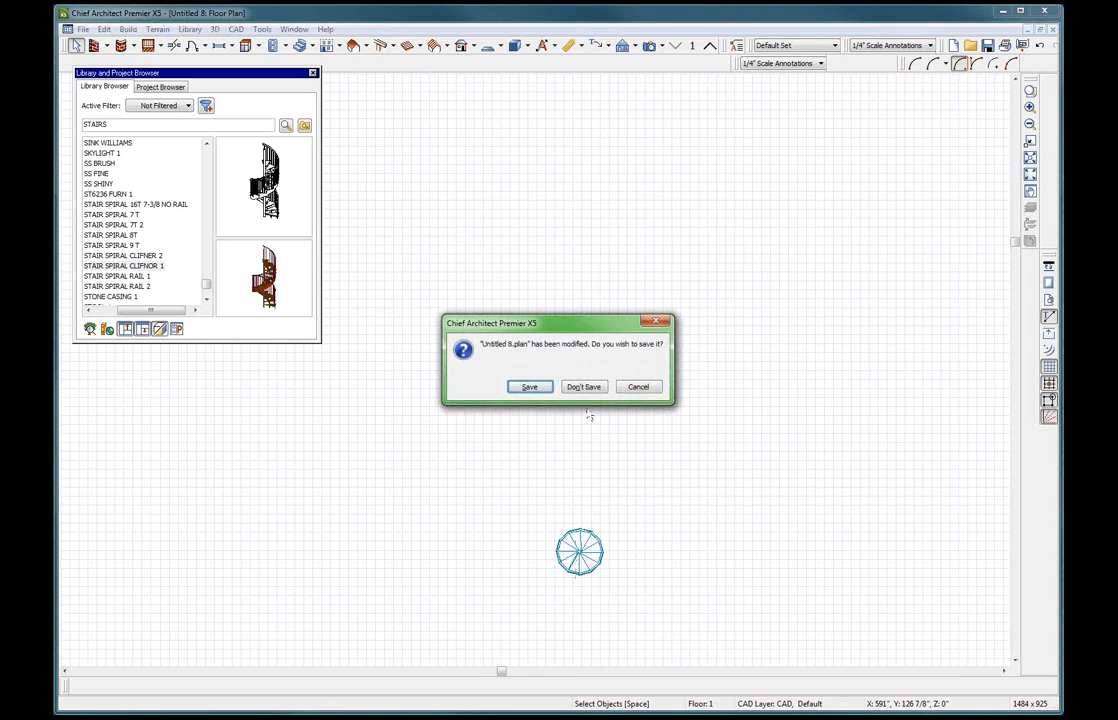
left_click(584, 387)
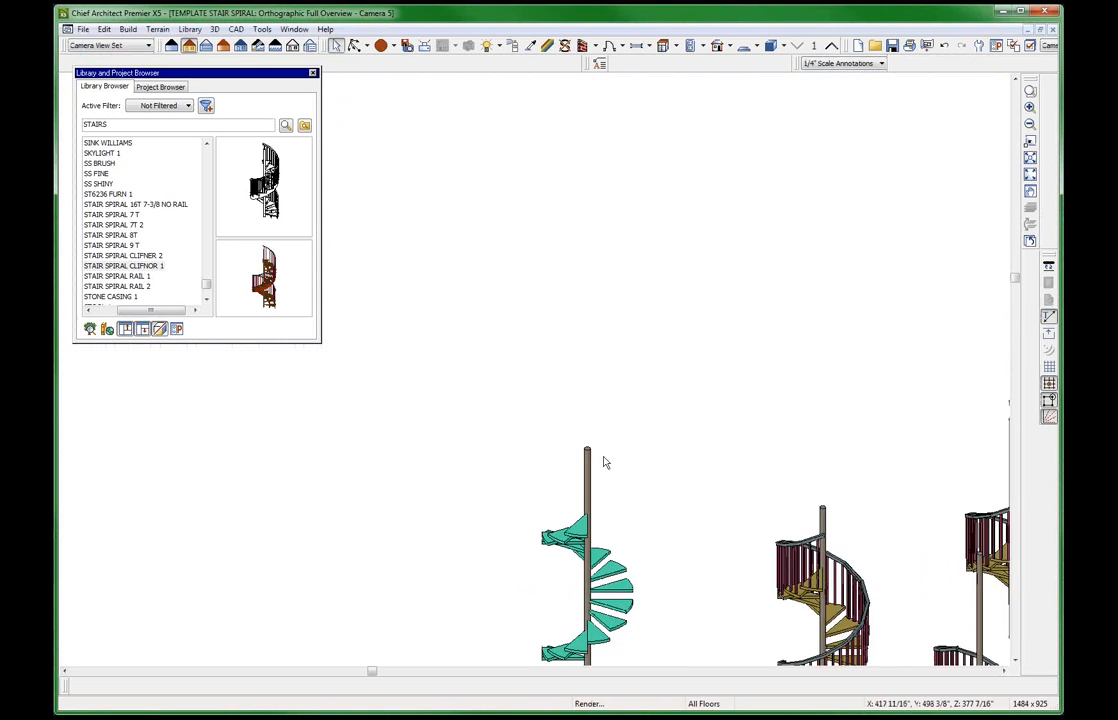
Create another blank plan and place the library symbol STAIR SPIRAL RAIL 2 in it.
key("ctrl+F4")
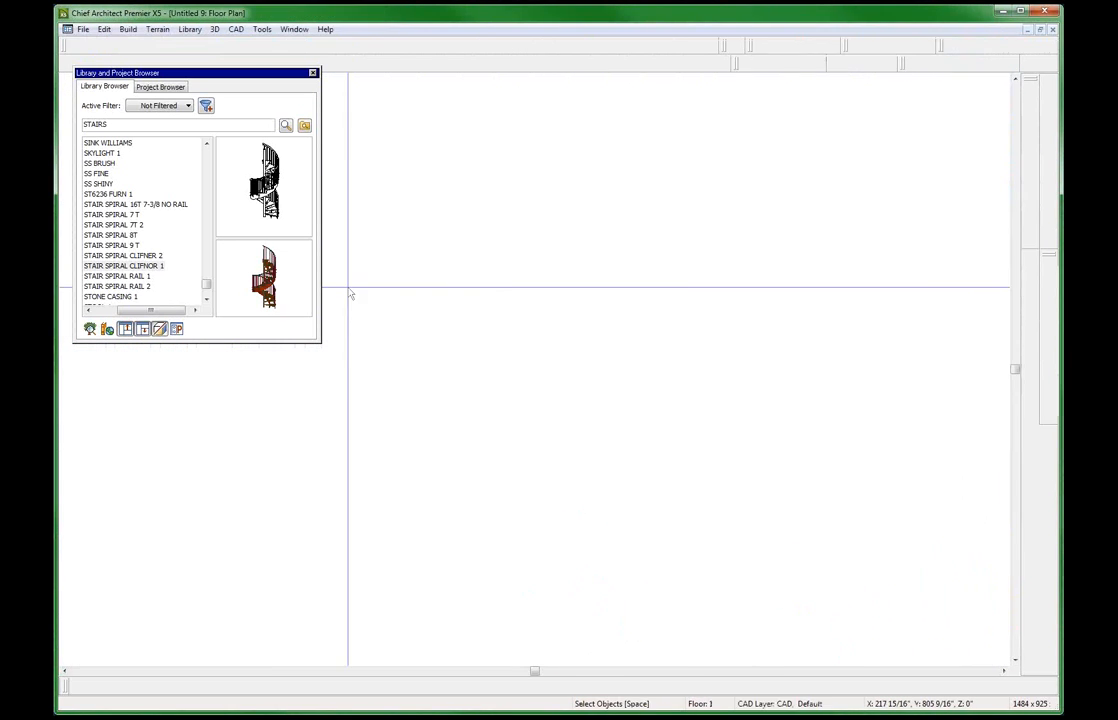
left_click(122, 255)
scroll(125, 293, "down", 1)
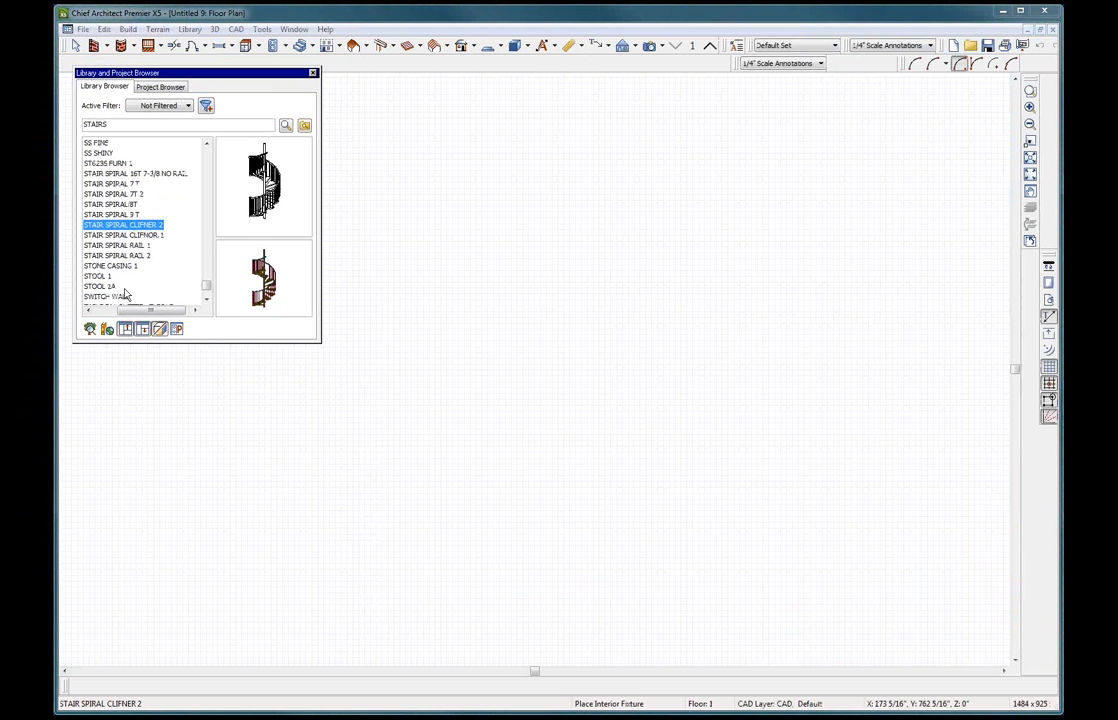
left_click(120, 255)
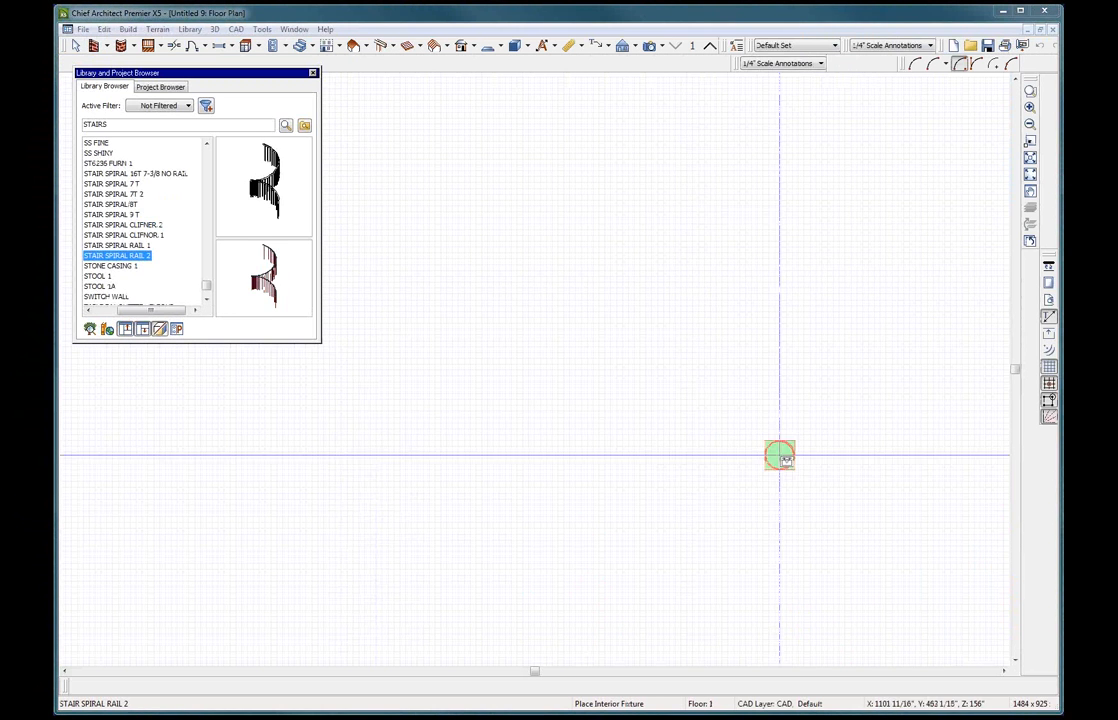
left_click(524, 345)
key("space")
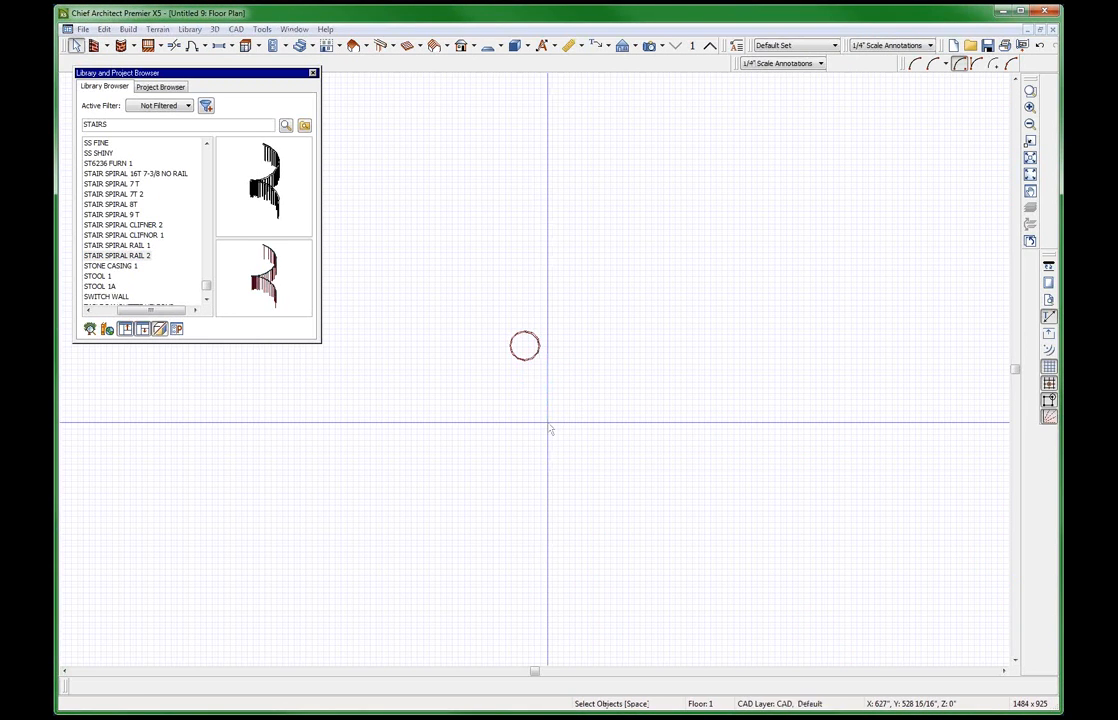
Inspect the placed spiral rail in a full overview, and return to the floor plan.
key("shift+F5")
left_click_drag(535, 430, 660, 450)
key("space")
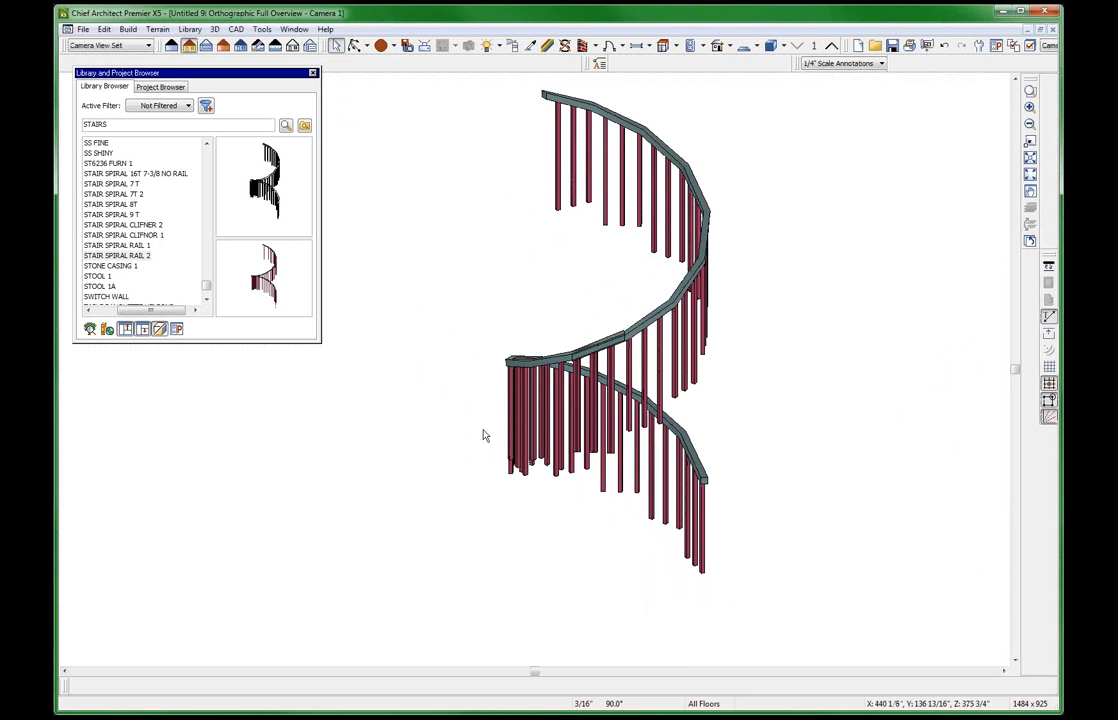
key("ctrl+Tab")
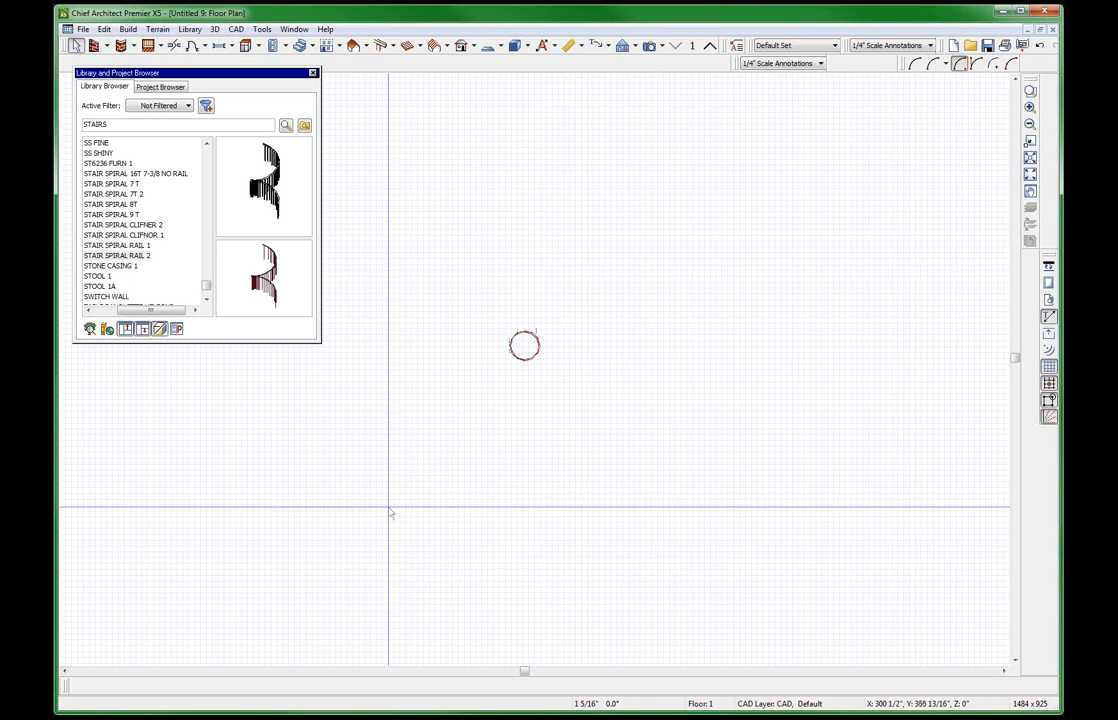
Place the STAIR SPIRAL 16T 7-3/8 NO RAIL symbol beside the rail and check both in a full overview.
left_click(160, 174)
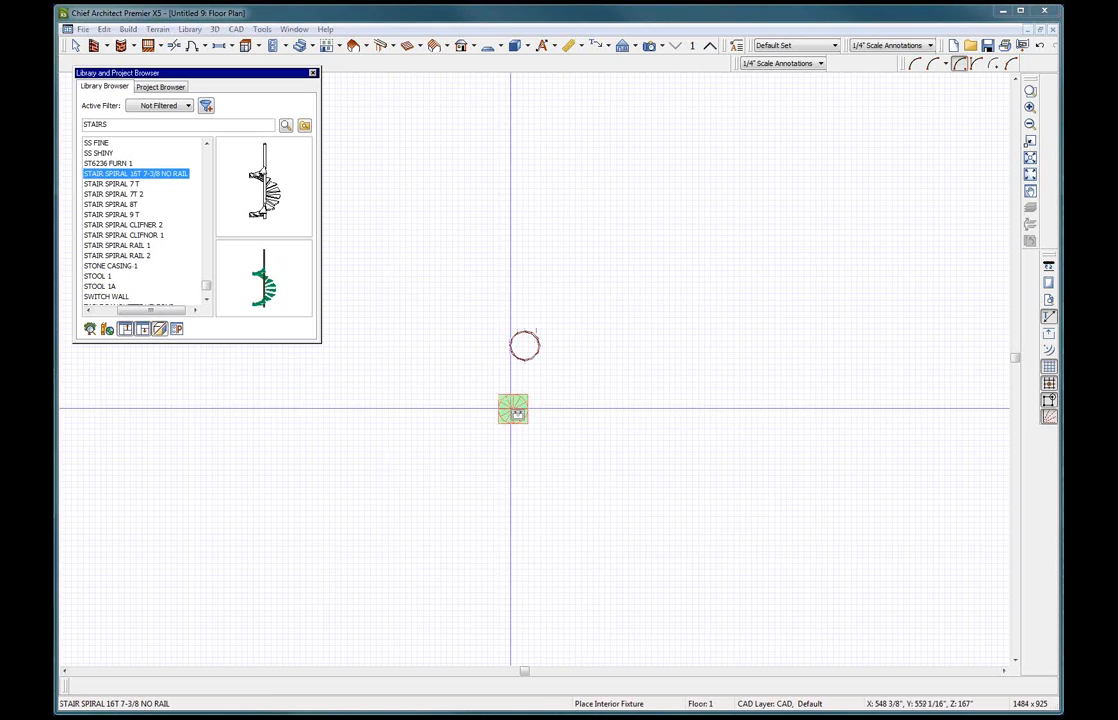
left_click(507, 405)
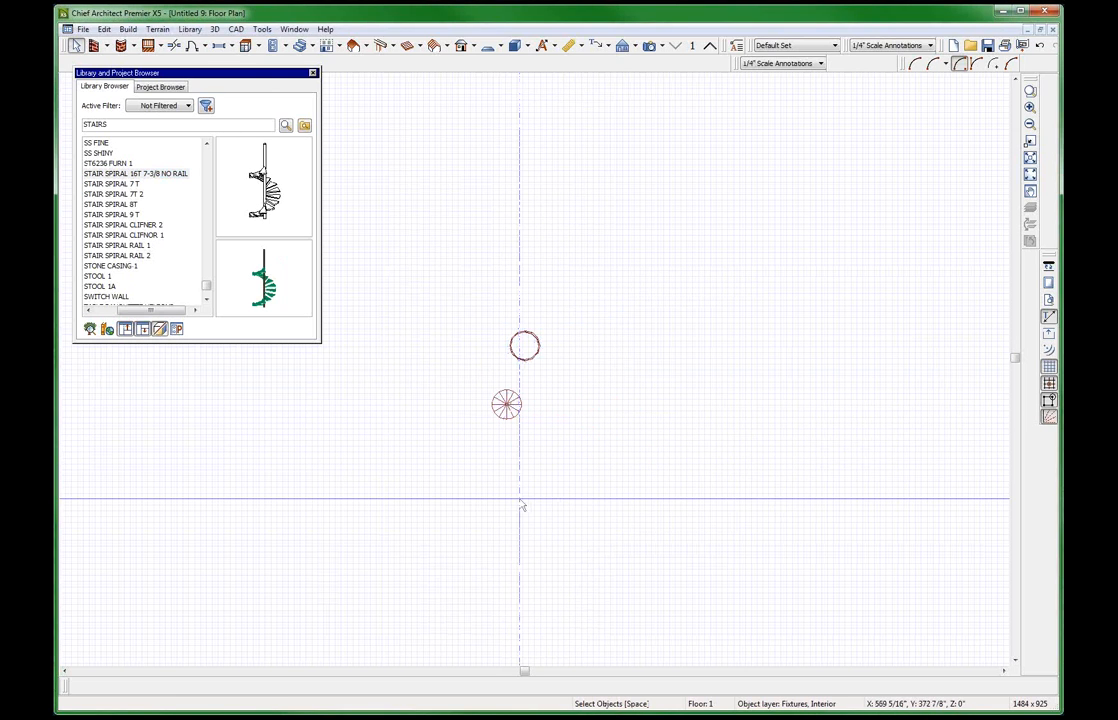
key("o")
key("space")
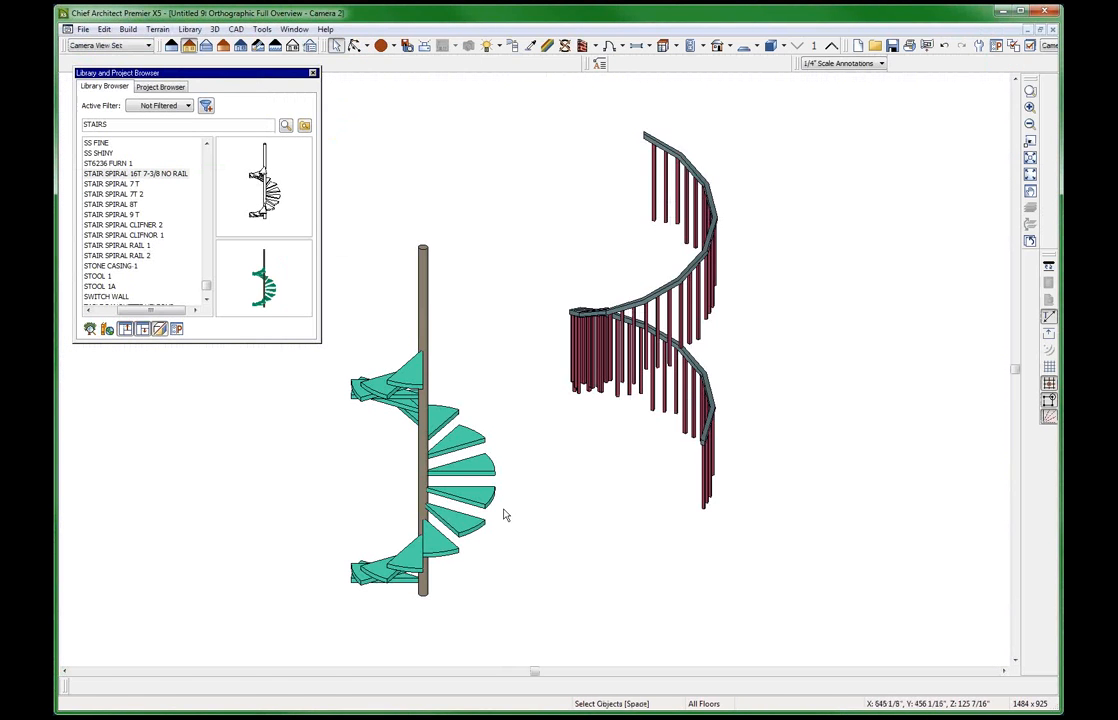
left_click(599, 351)
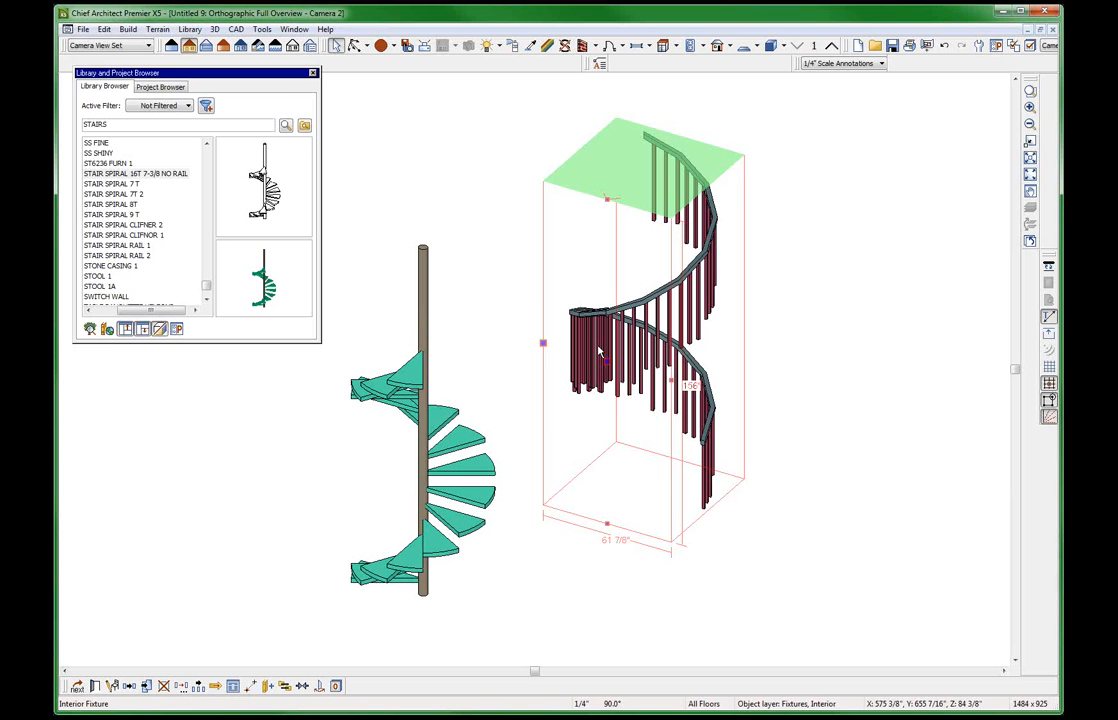
Return to the Untitled 9 floor plan and draw crossing horizontal and vertical CAD lines through the no-rail stair as alignment guides.
left_click(294, 29)
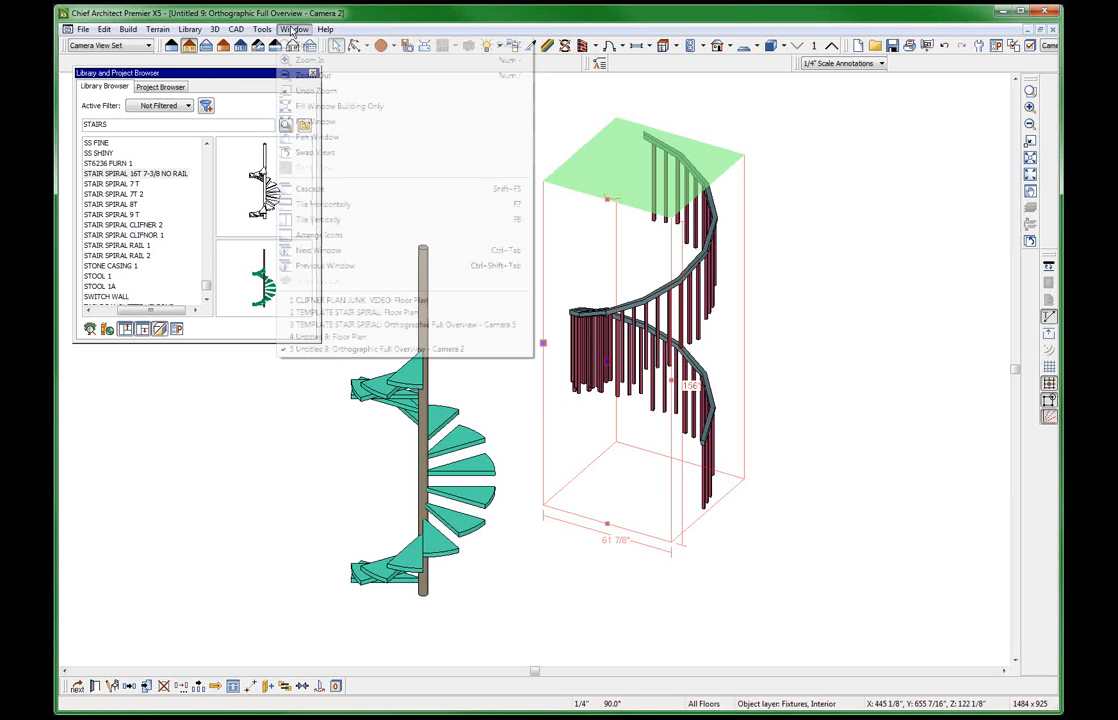
left_click(340, 336)
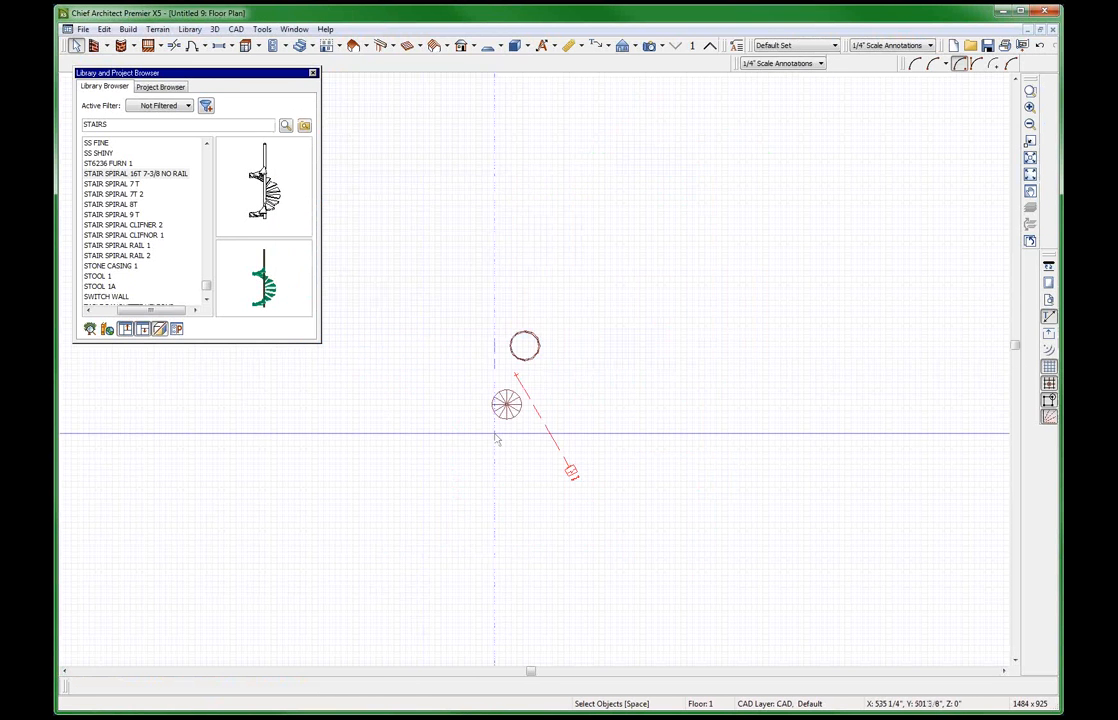
scroll(494, 436, "up", 5)
left_click(533, 383)
scroll(563, 290, "up", 2)
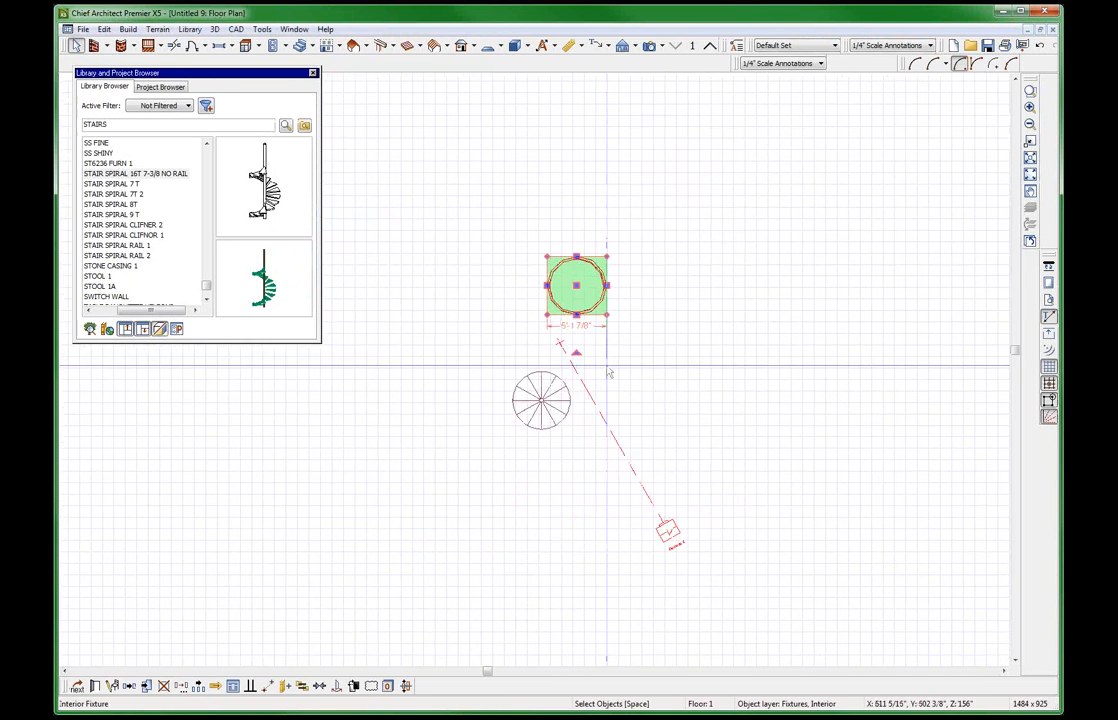
left_click(342, 409)
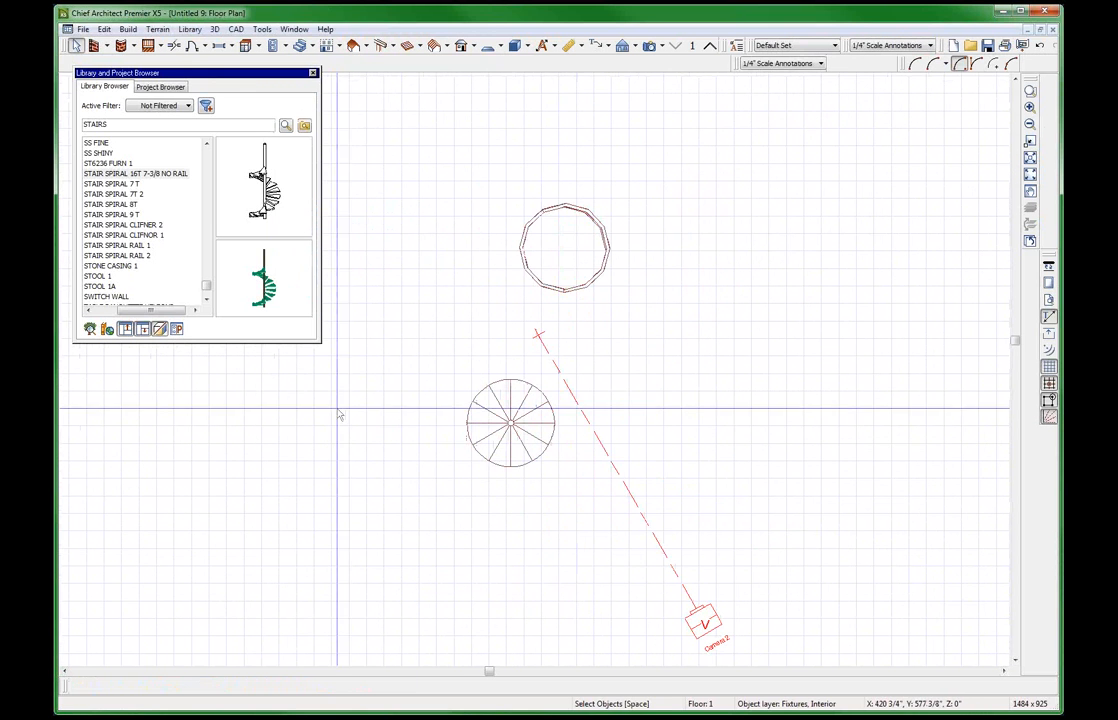
key("w")
mouse_move(309, 423)
left_mouse_down()
mouse_move(812, 447)
mouse_move(818, 423)
left_mouse_up()
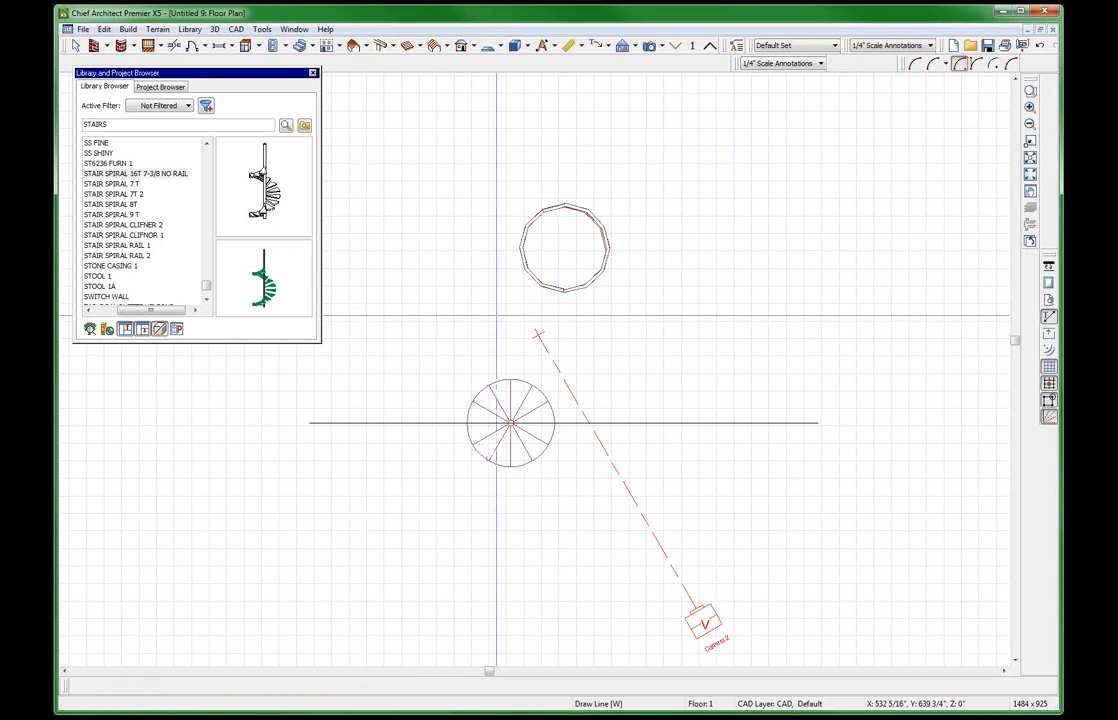
left_click_drag(499, 307, 499, 606)
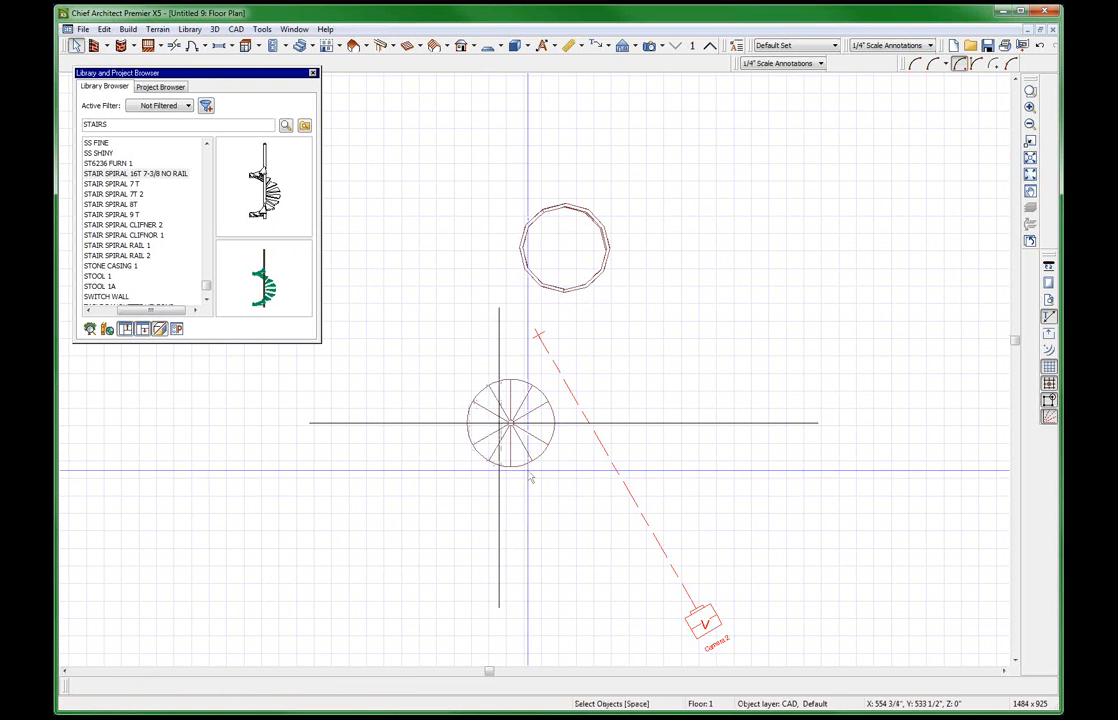
Centre the no-rail stair on the intersection of the two guide lines.
left_click(506, 446)
left_click_drag(506, 446, 495, 446)
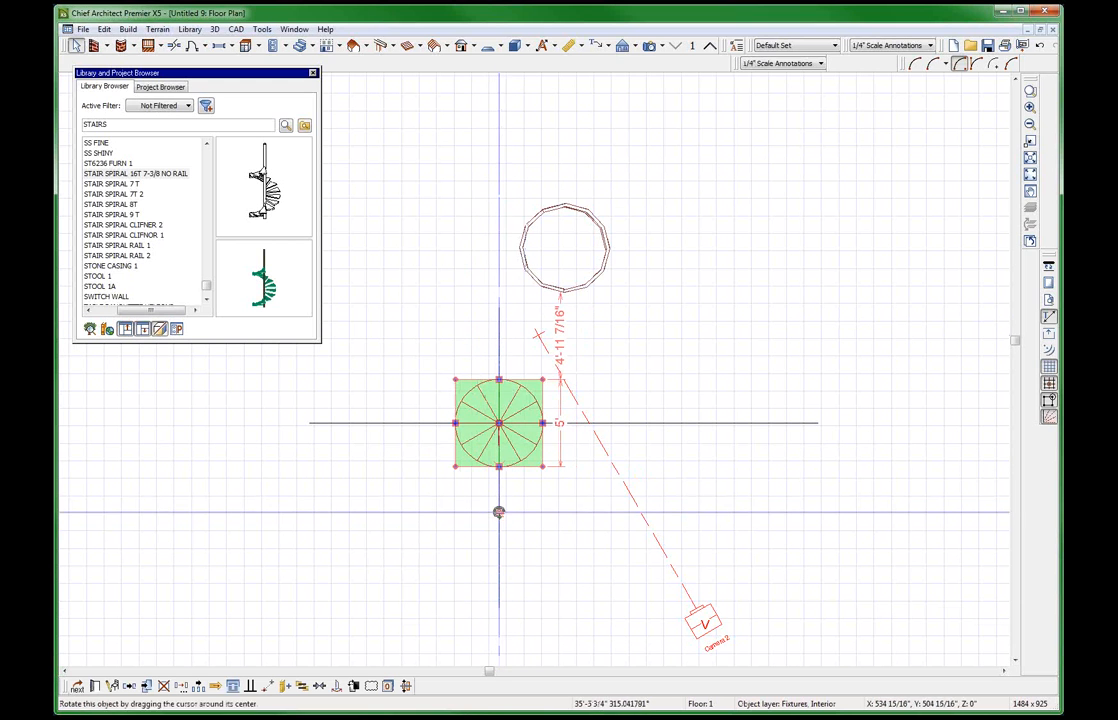
left_click(410, 436)
left_click(495, 435)
Centre the spiral rail on both guide lines so it sits concentrically over the no-rail stair.
left_click(565, 289)
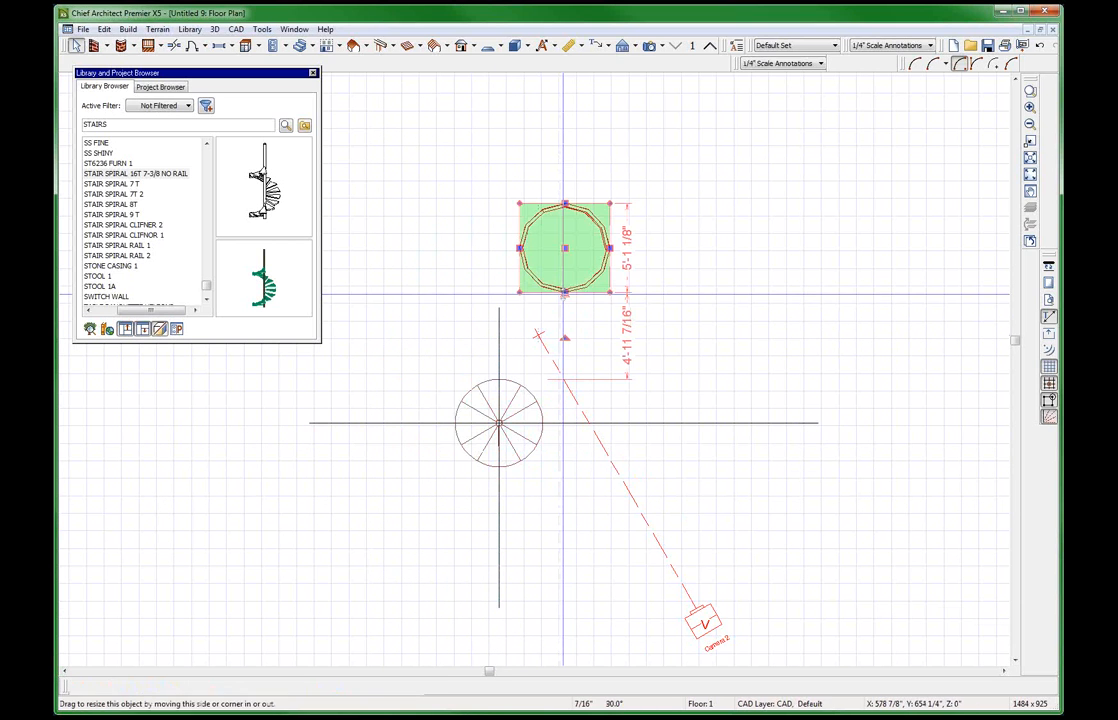
left_click(653, 424)
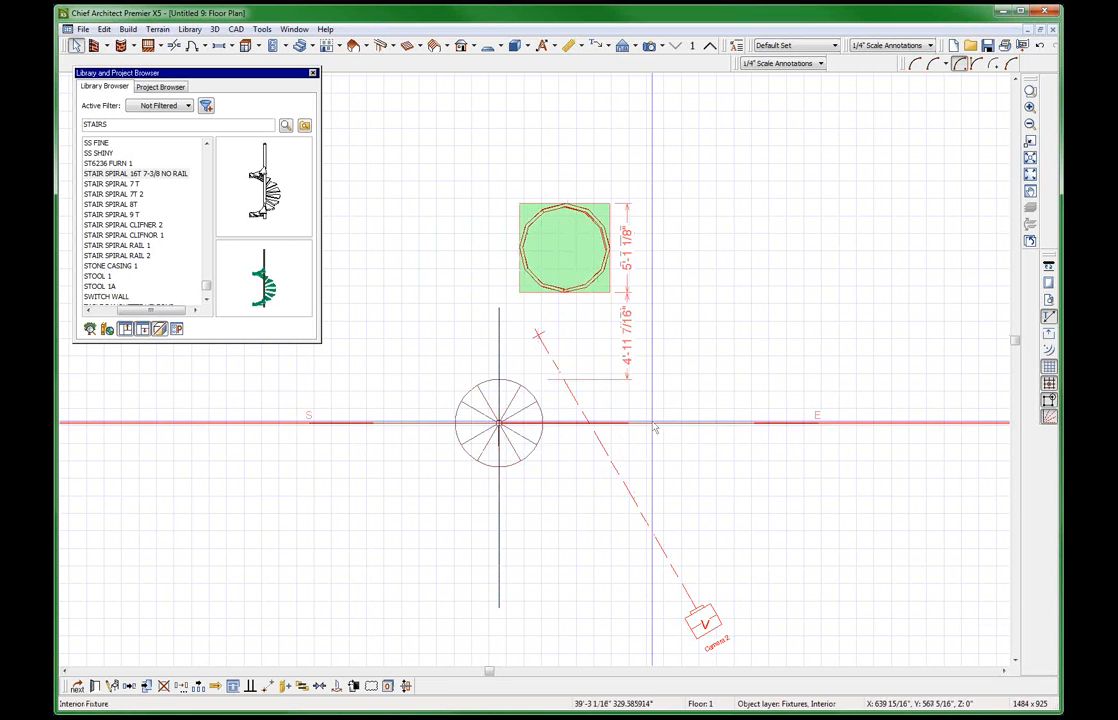
key("c")
left_click(497, 320)
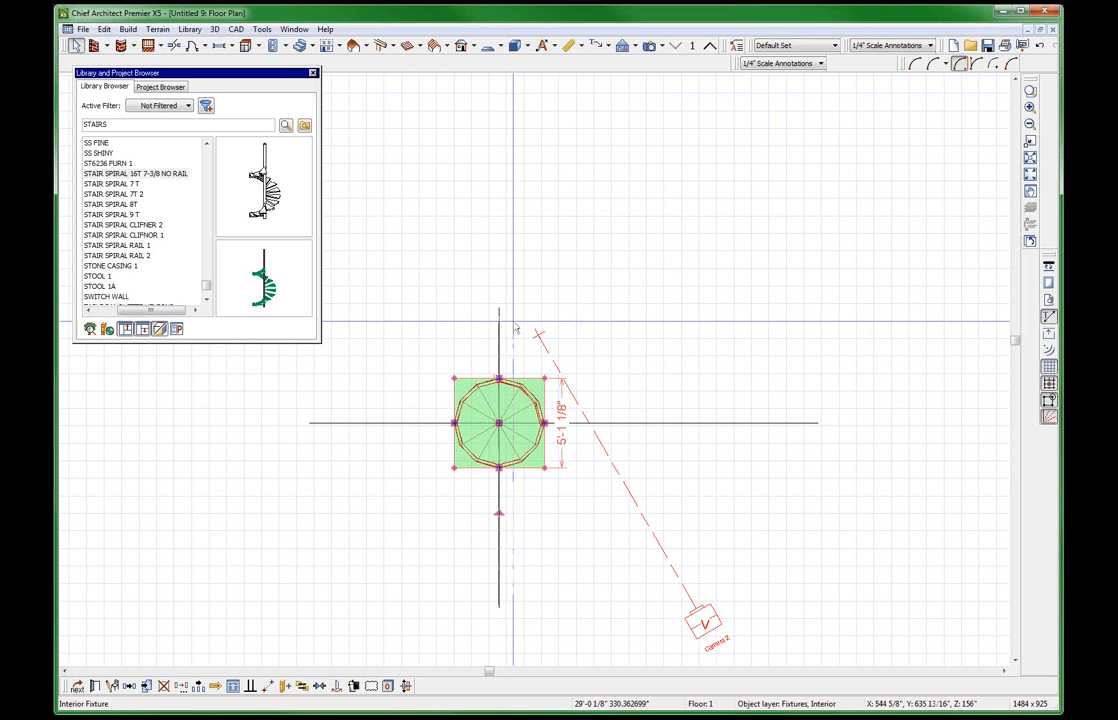
Open a full overview of the combined stair and rail to check how they fit together.
key("o")
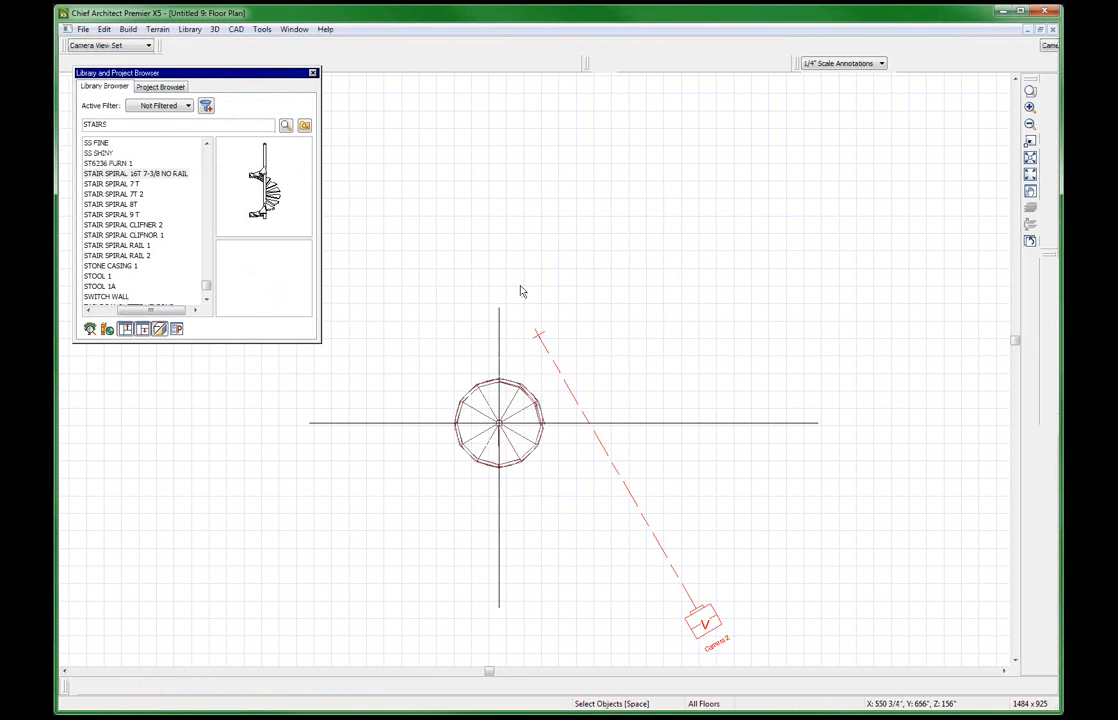
scroll(437, 432, "down", 5)
scroll(556, 418, "up", 4)
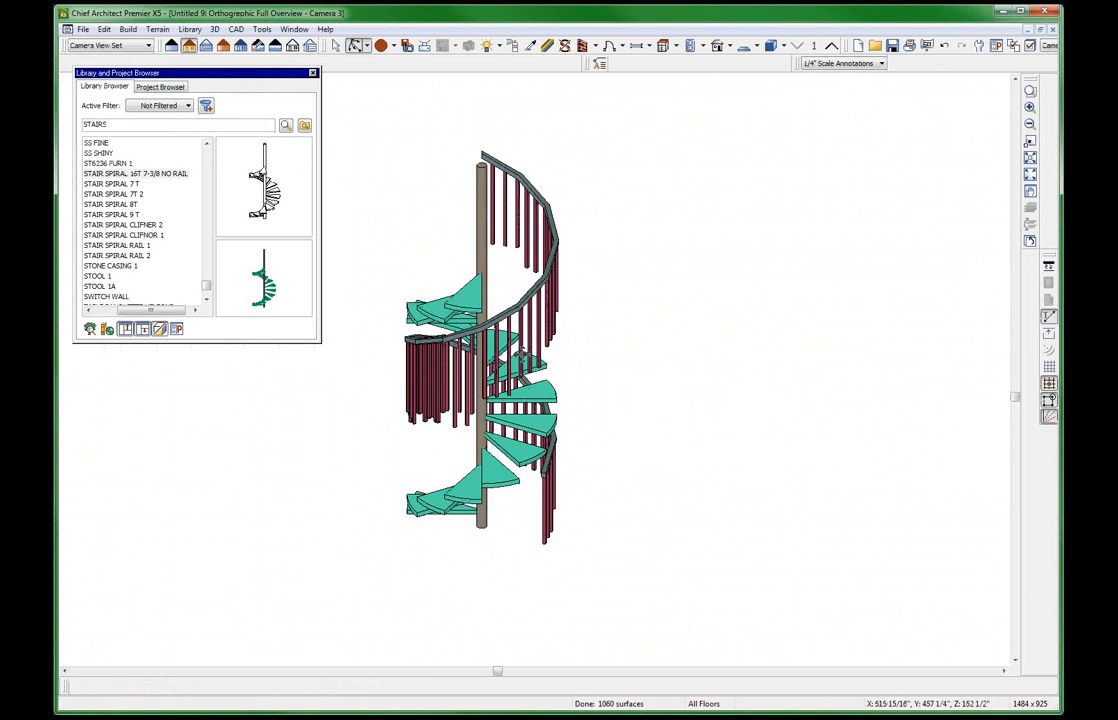
Raise the spiral rail by a Z delta of 7 3/8 inches relative to itself.
key("space")
left_click(531, 303)
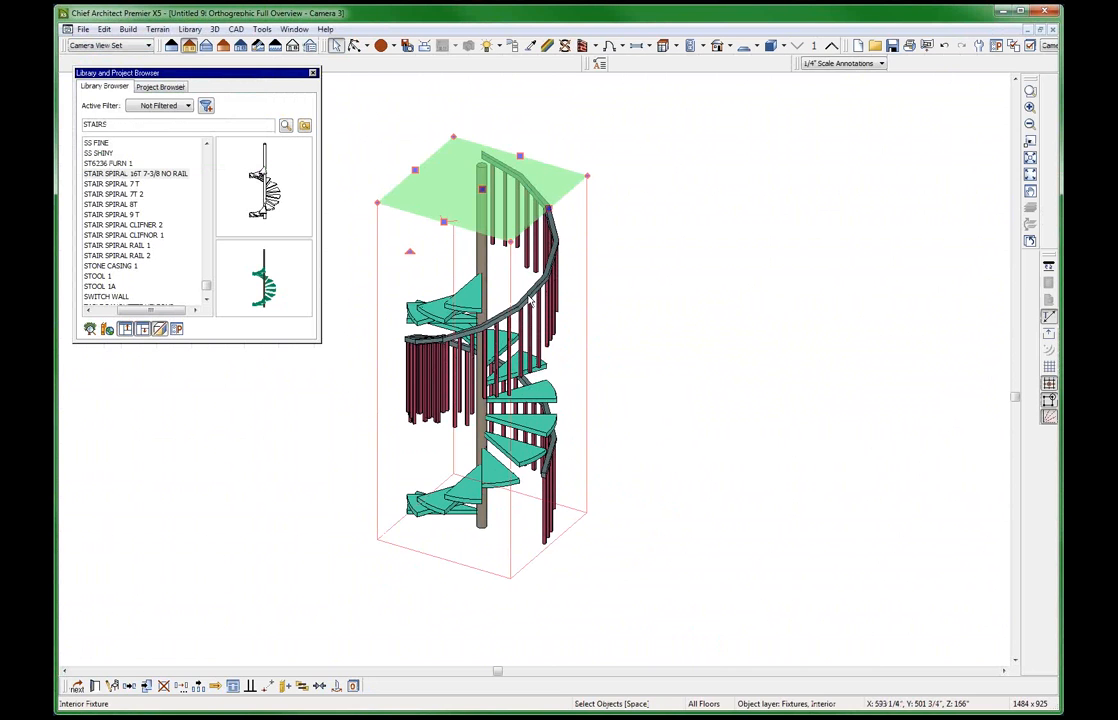
left_click(164, 686)
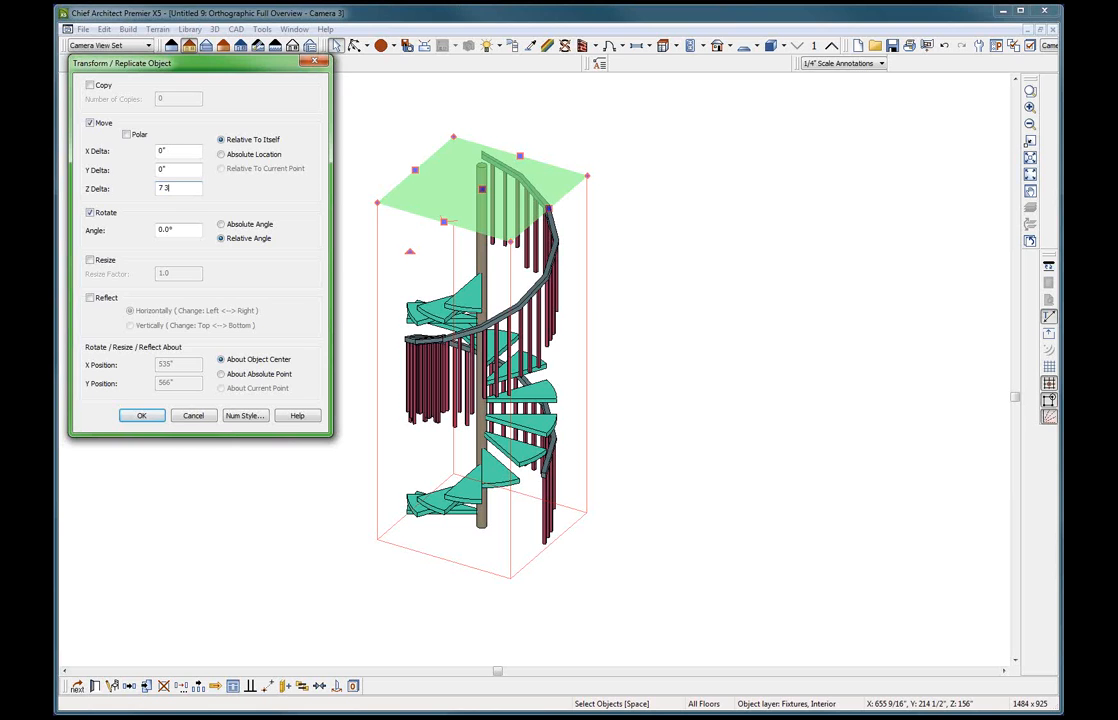
key("Return")
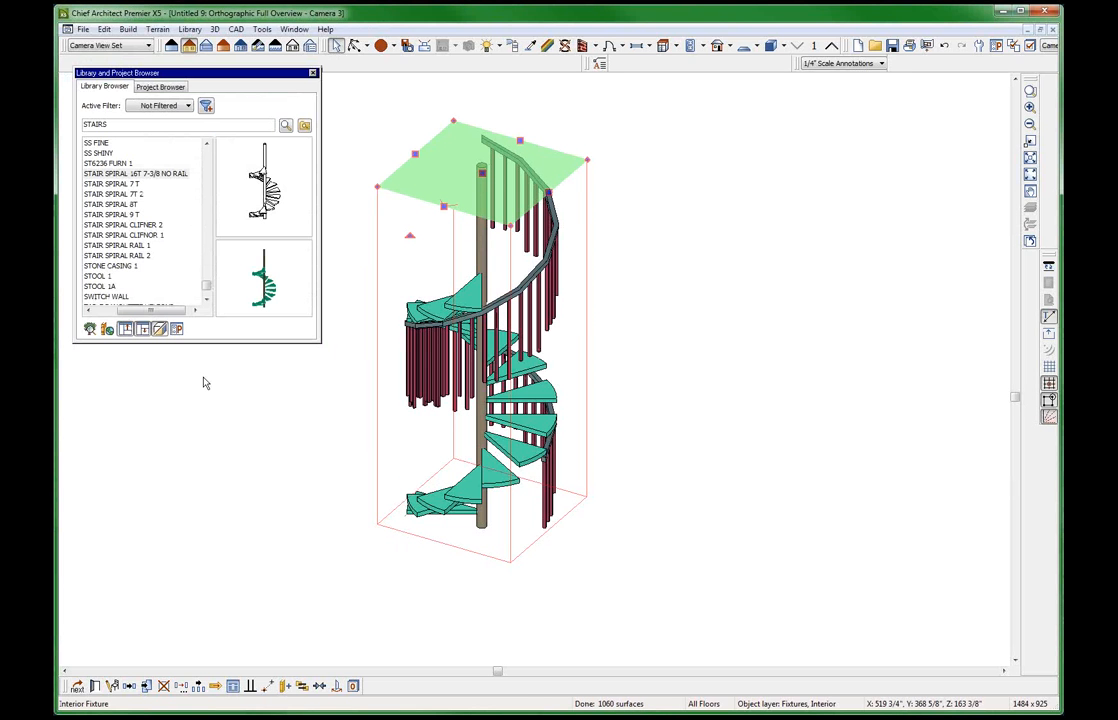
left_click(181, 688)
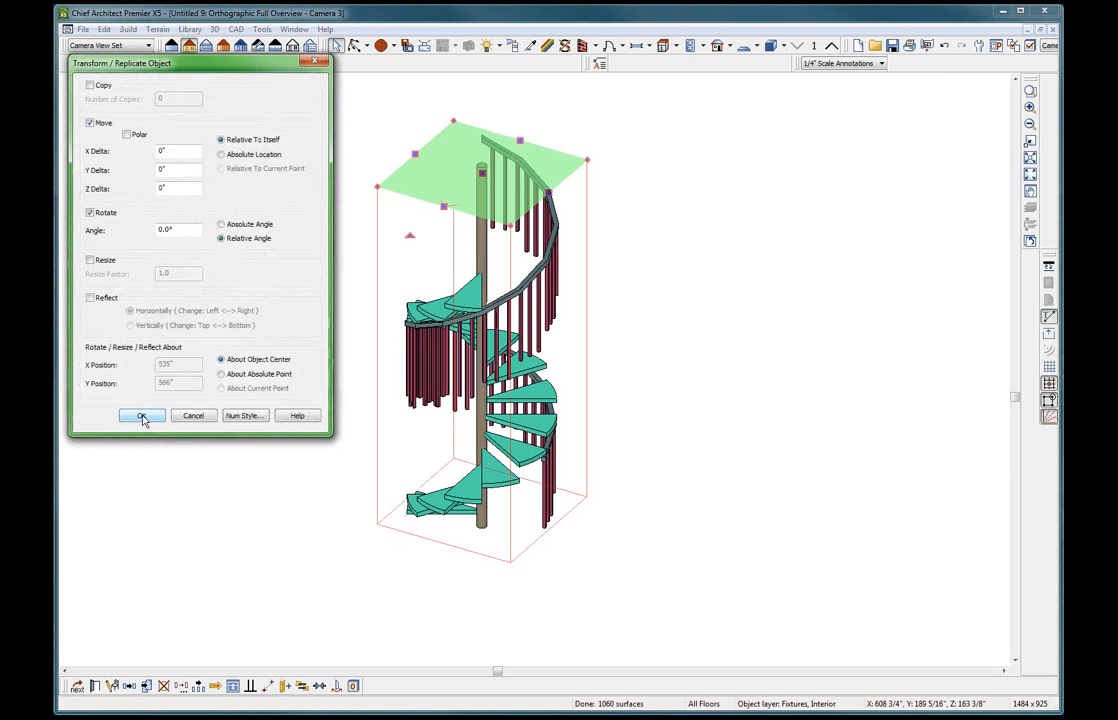
left_click(200, 416)
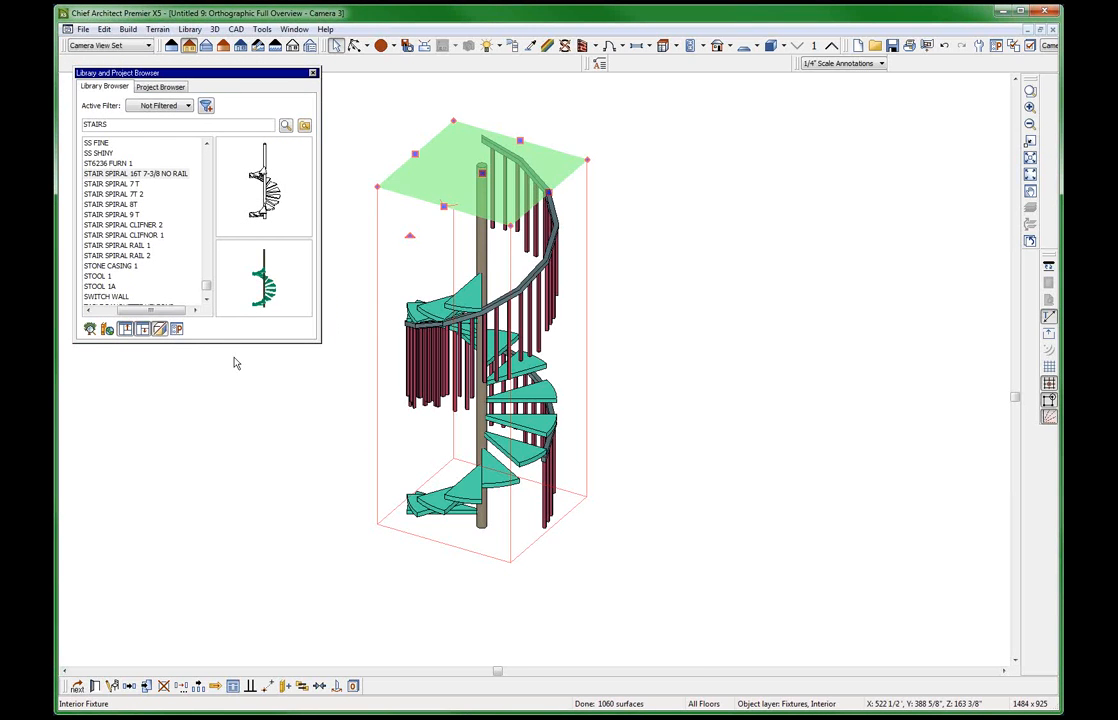
Tile all open views, close the library browser and activate the Untitled 9 floor plan.
key("shift+F4")
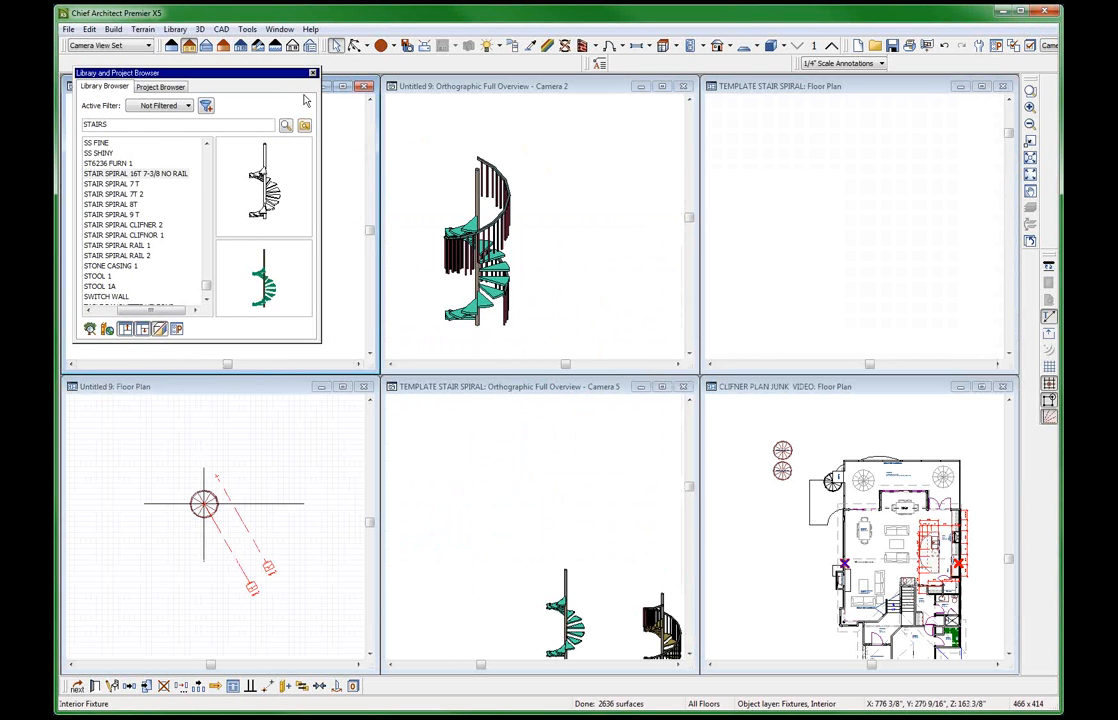
left_click(313, 74)
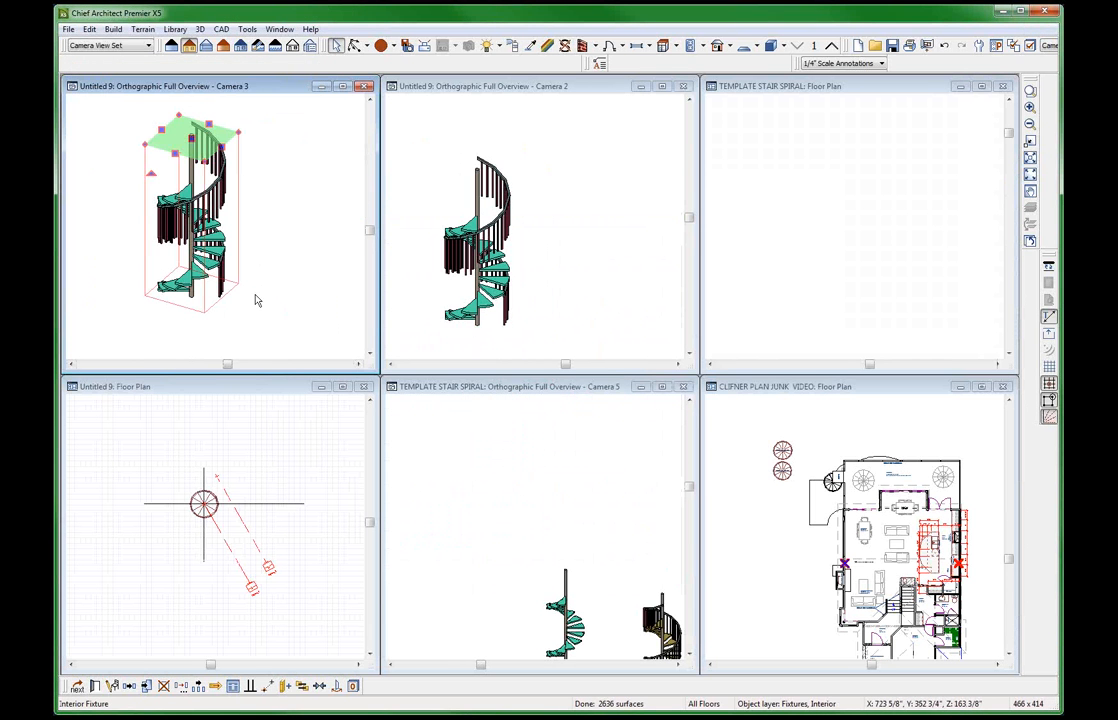
left_click(114, 492)
scroll(228, 498, "up", 5)
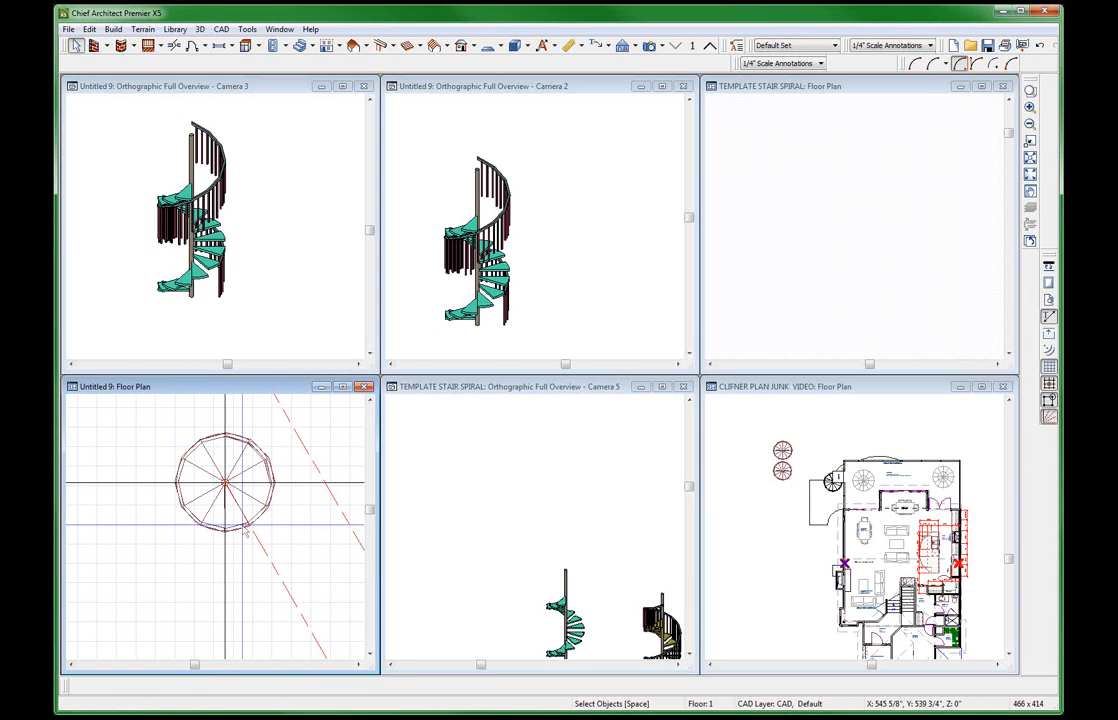
Check the spiral rail's size and floor-to-bottom height in its specification.
left_click(241, 525)
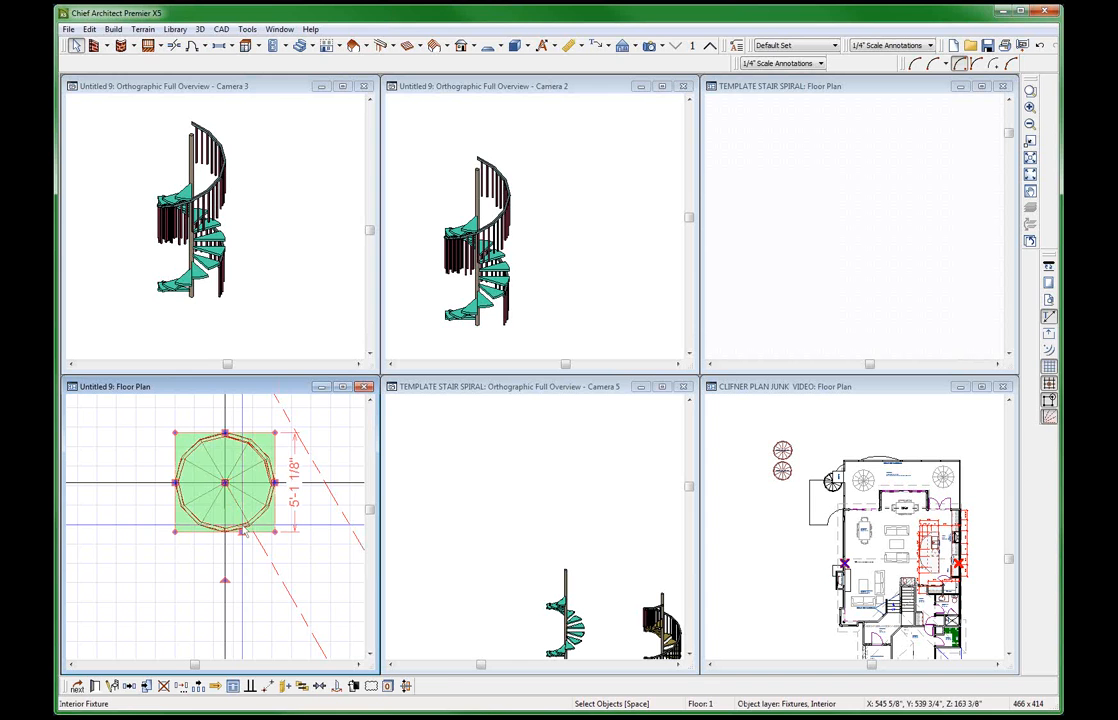
key("ctrl+e")
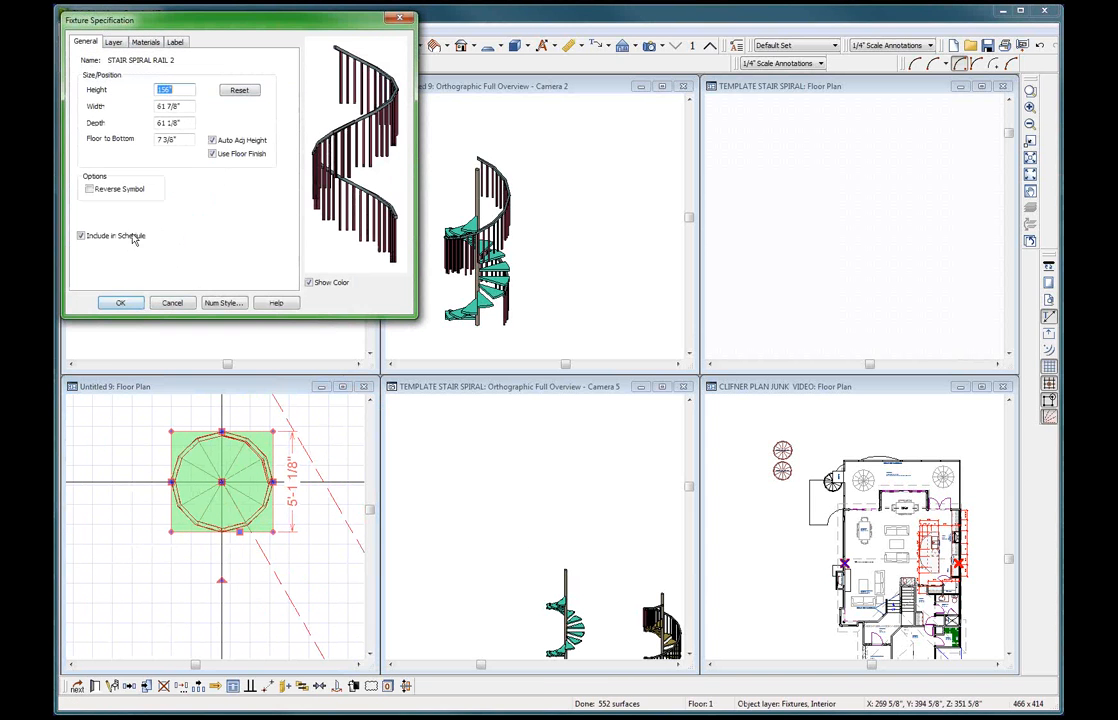
left_click(173, 303)
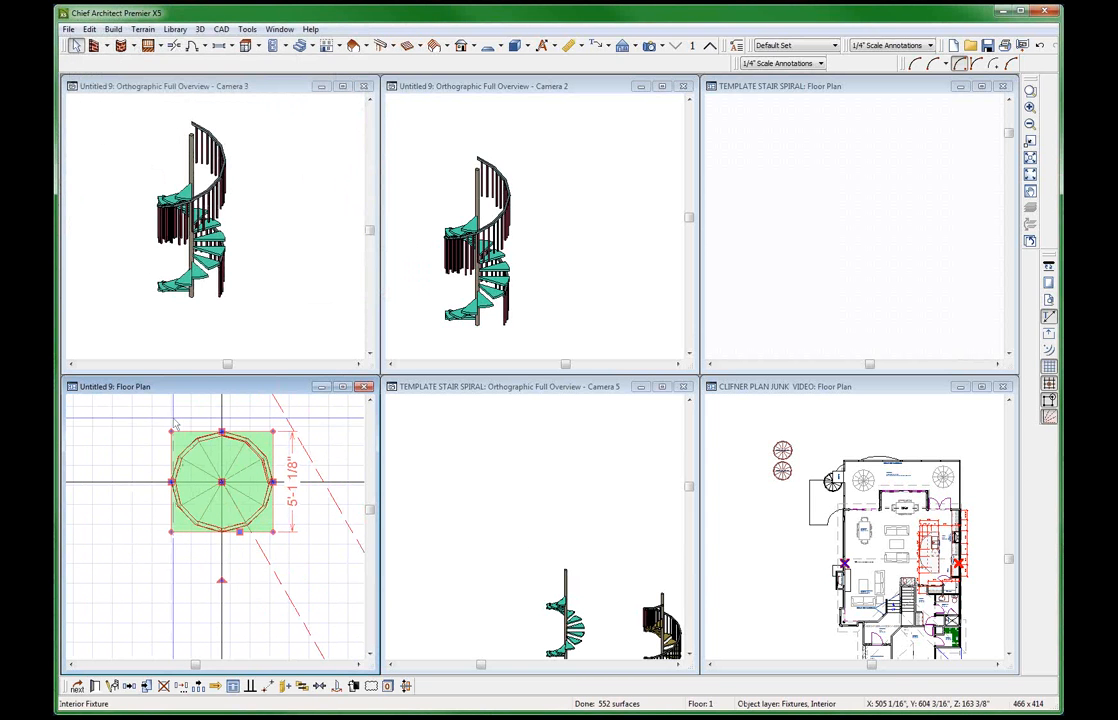
Place a CAD point at the intersection of the guide lines in the centre of the stair.
left_click(221, 29)
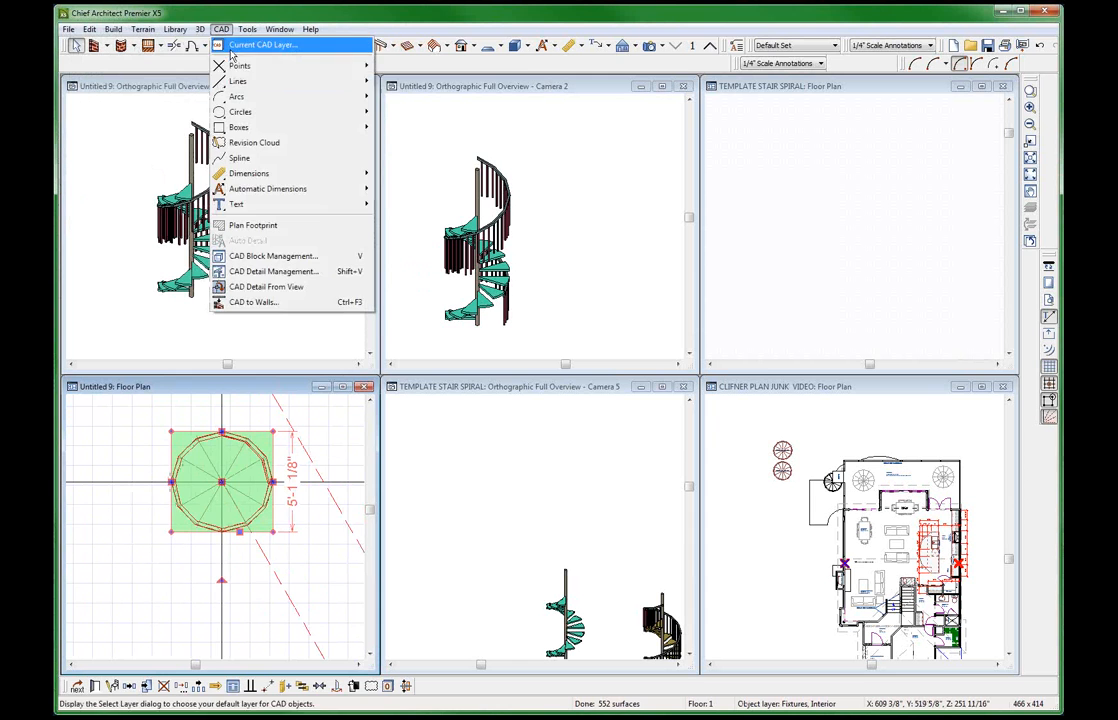
mouse_move(240, 67)
left_click(404, 66)
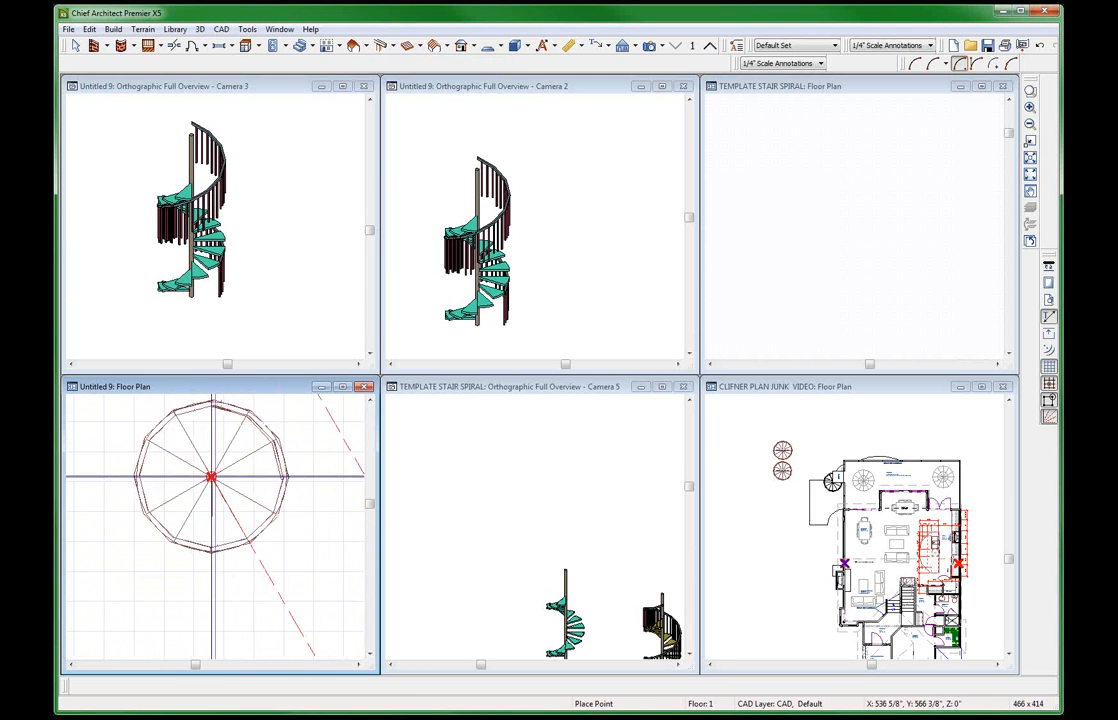
Rotate the spiral rail by -180° about its object center in the floor plan.
key("space")
left_click(323, 510)
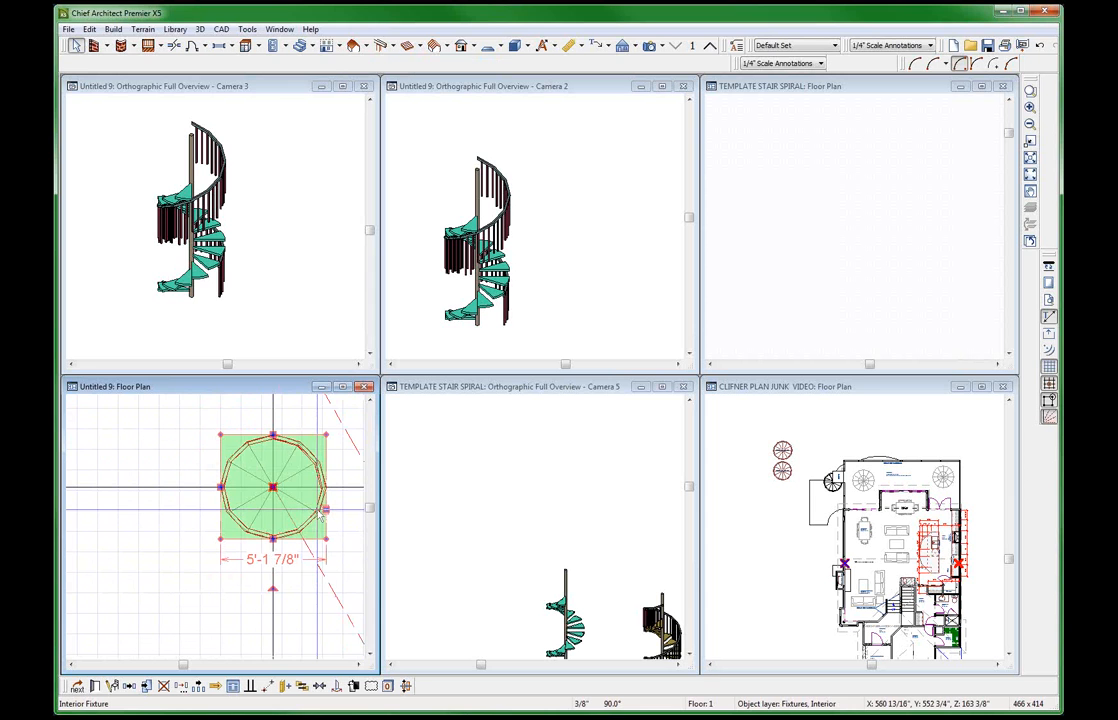
key("t")
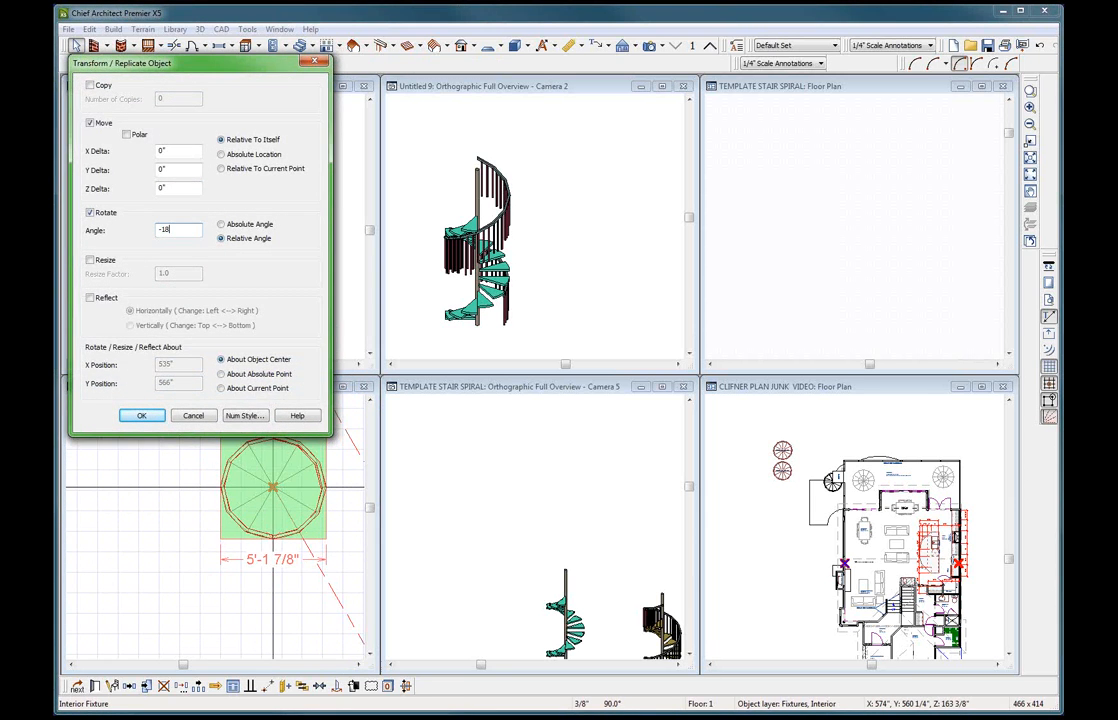
key("Return")
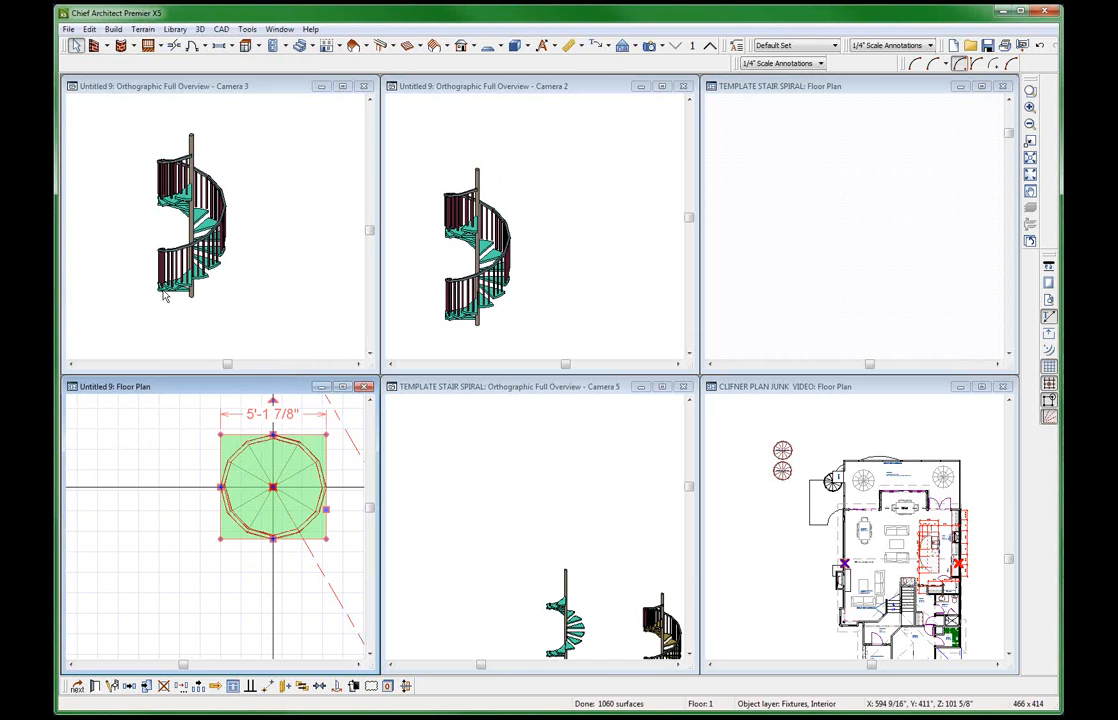
Rotate the spiral rail by 2° and a little further about its center to line its balusters up over the lowest tread.
left_click(120, 300)
left_click_drag(191, 263, 491, 228)
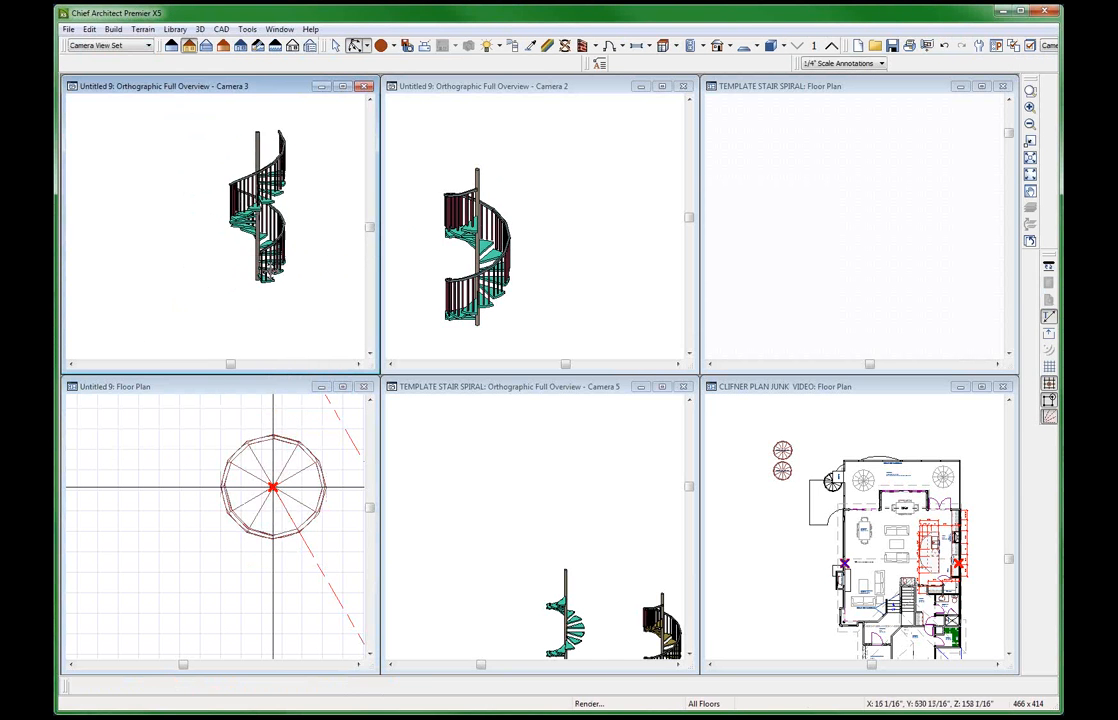
scroll(268, 282, "up", 3)
left_click_drag(266, 282, 245, 306)
scroll(246, 302, "up", 3)
scroll(320, 311, "up", 1)
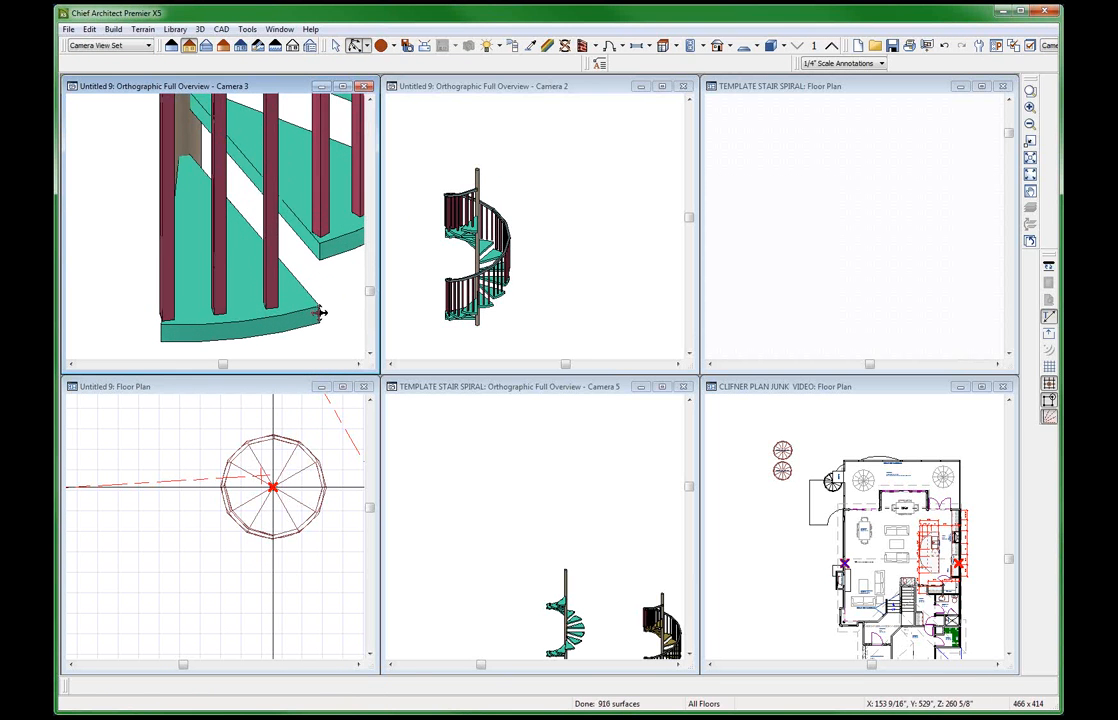
key("space")
left_click(296, 455)
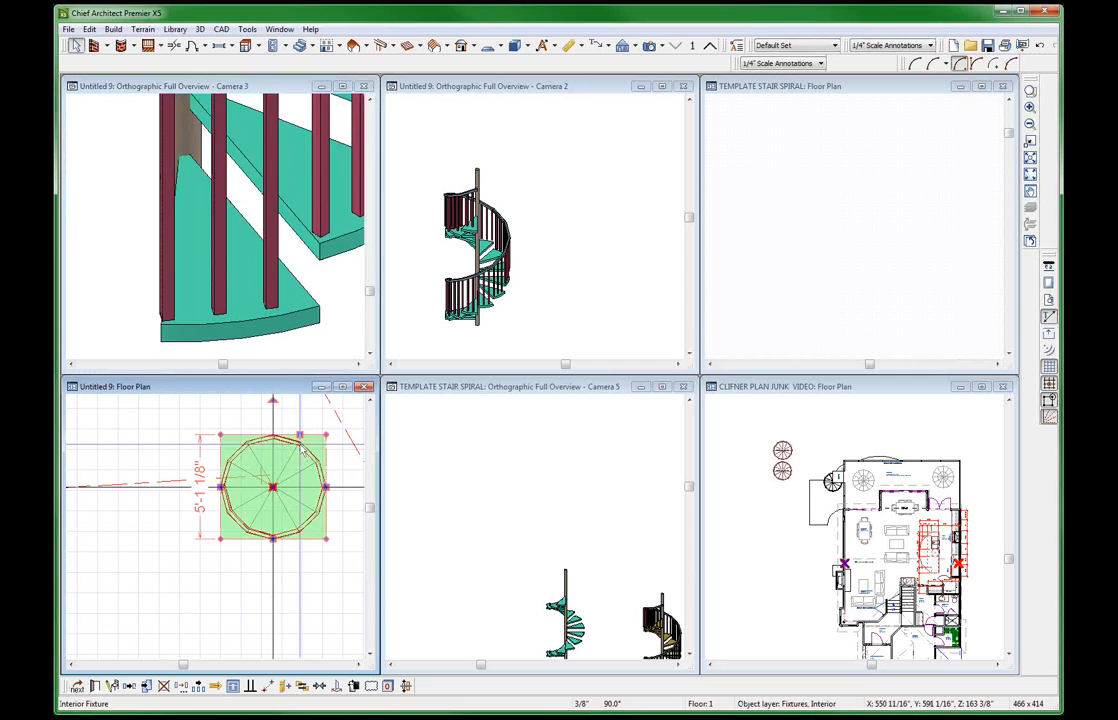
key("t")
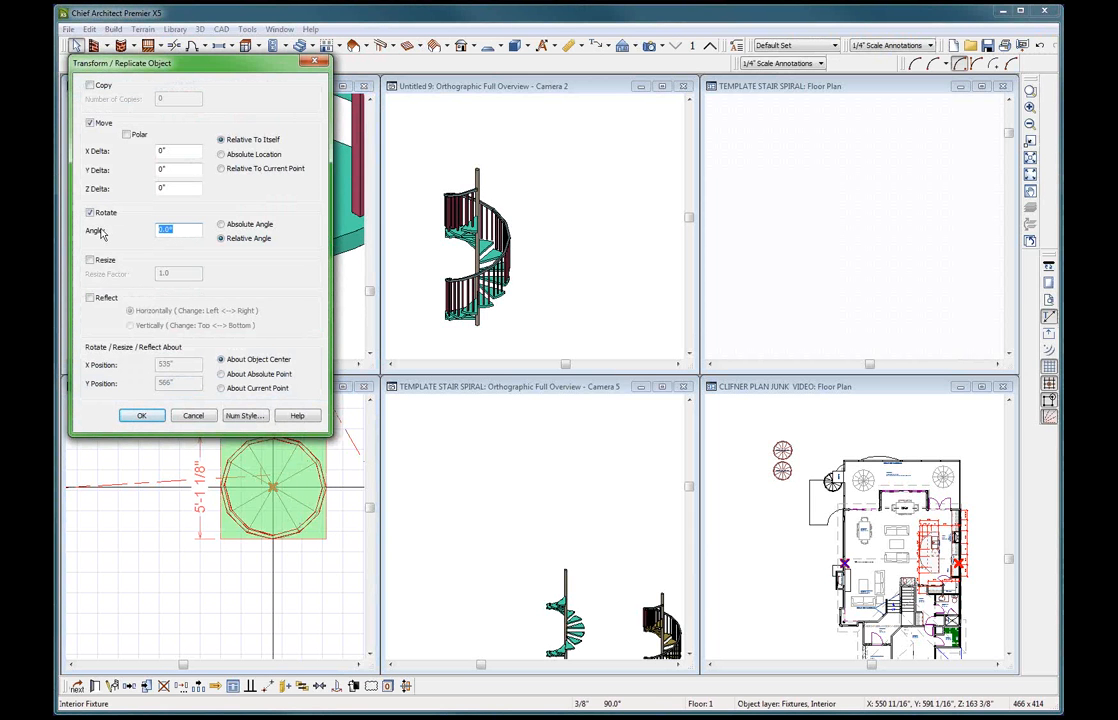
type("2")
key("Return")
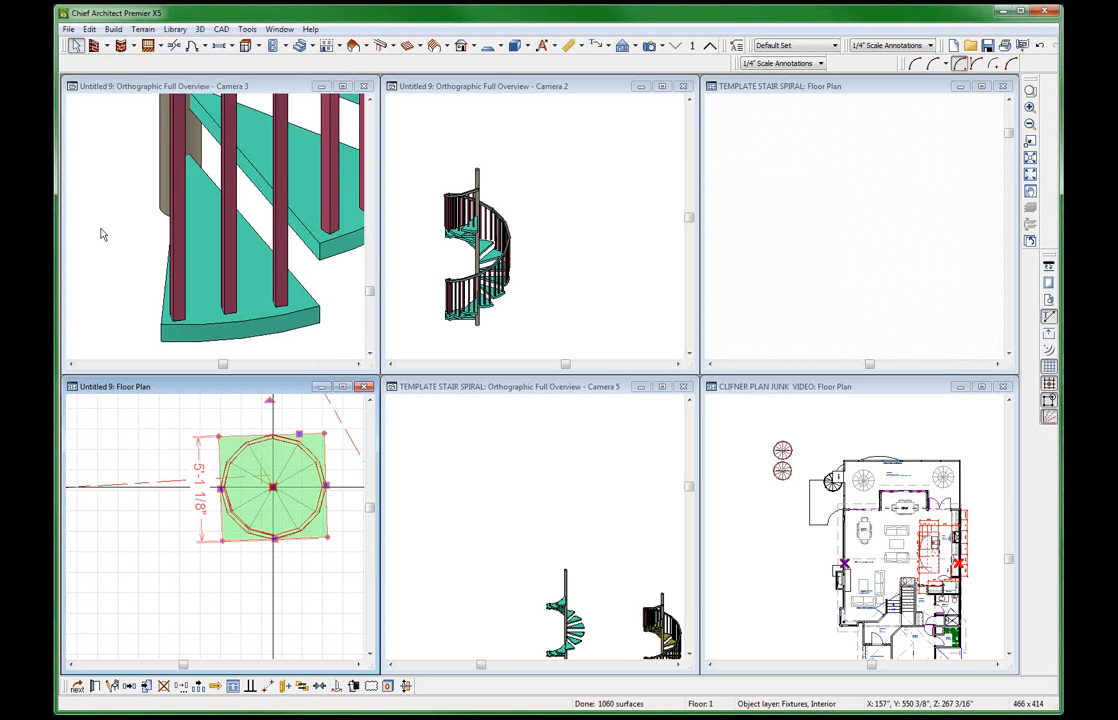
key("t")
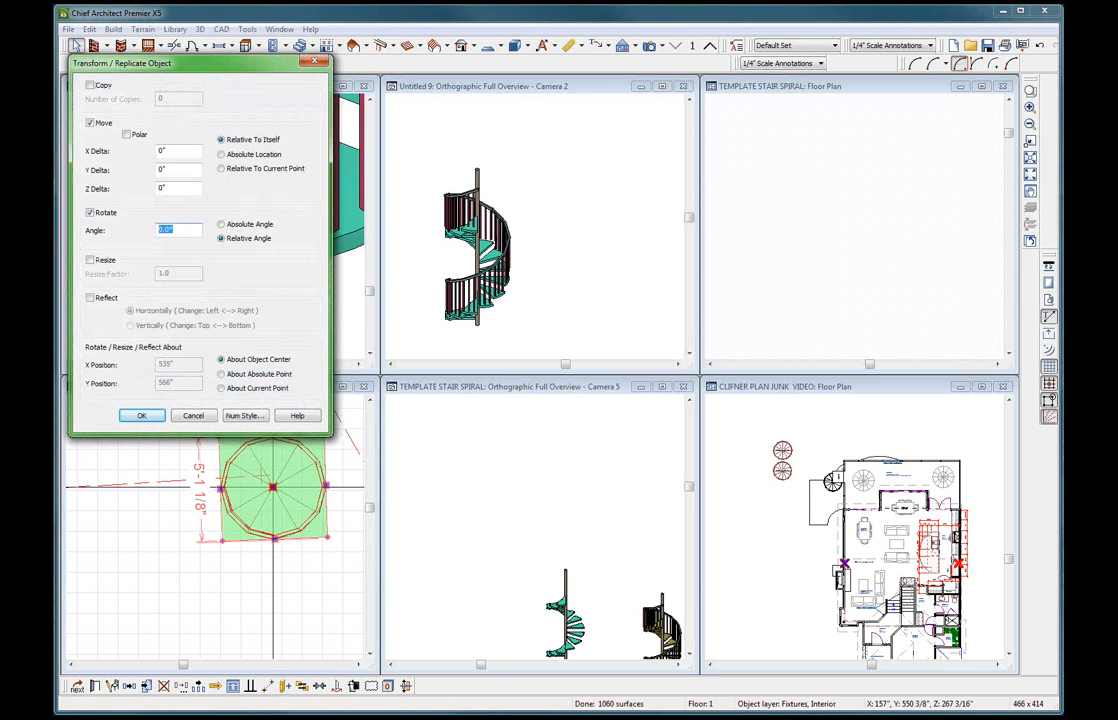
key("Return")
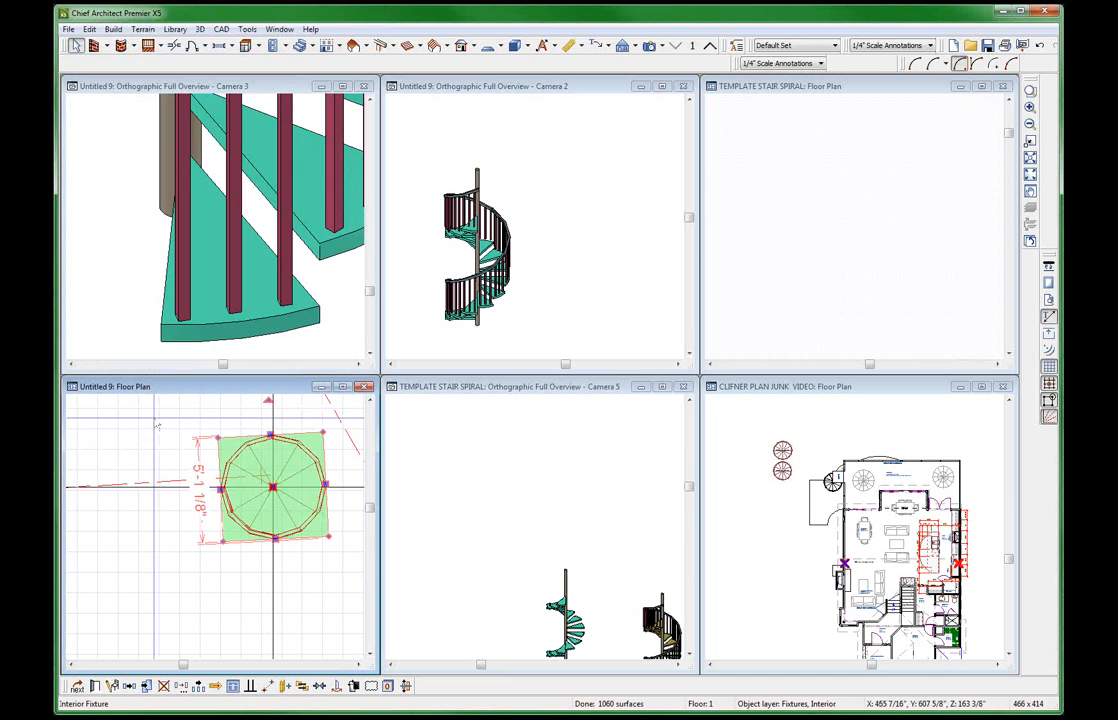
Maximize the Camera 3 overview and examine from above and from the side how the rail's balusters meet the treads.
left_click(343, 88)
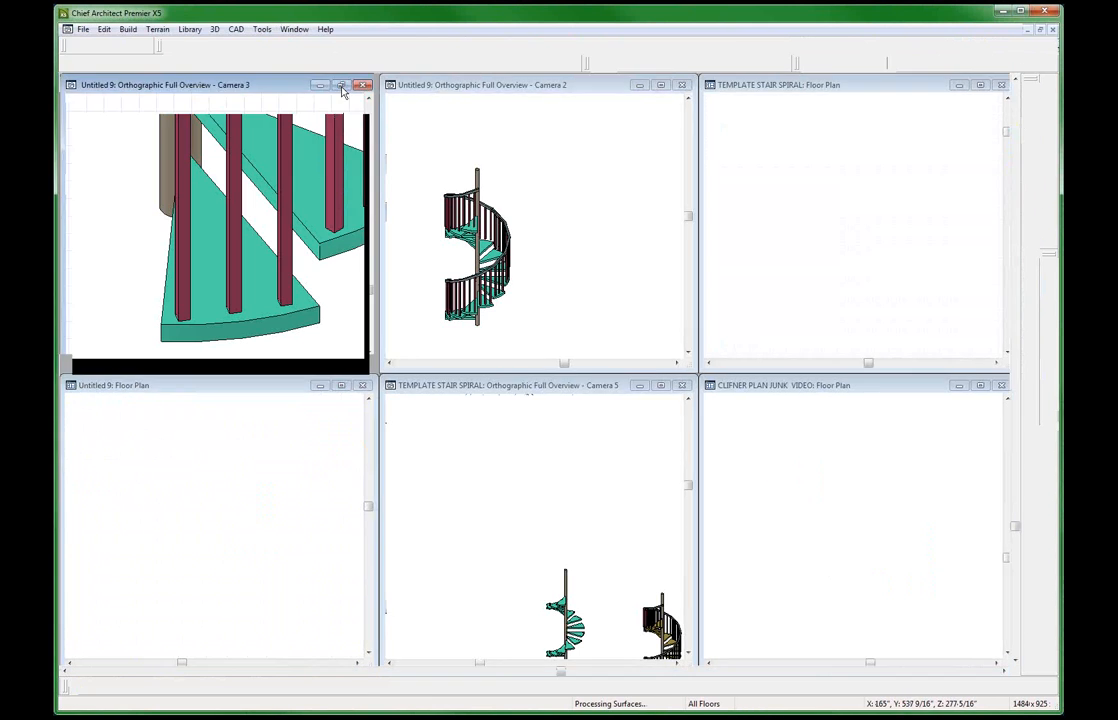
scroll(318, 392, "down", 5)
scroll(449, 347, "down", 2)
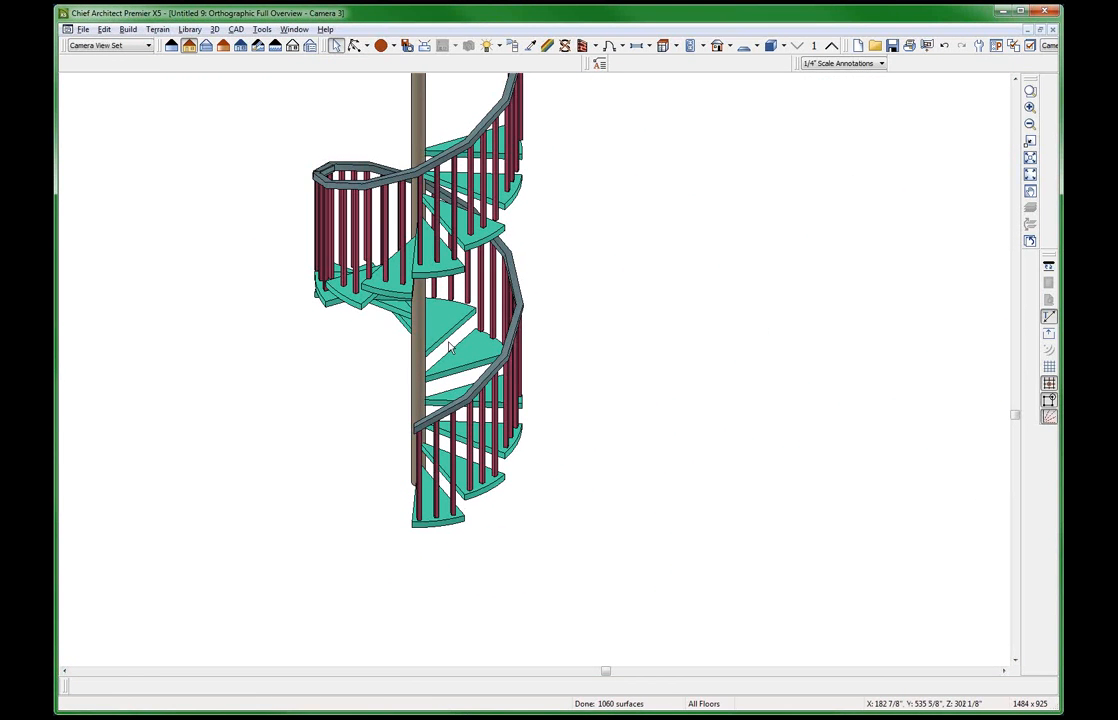
key("alt+o")
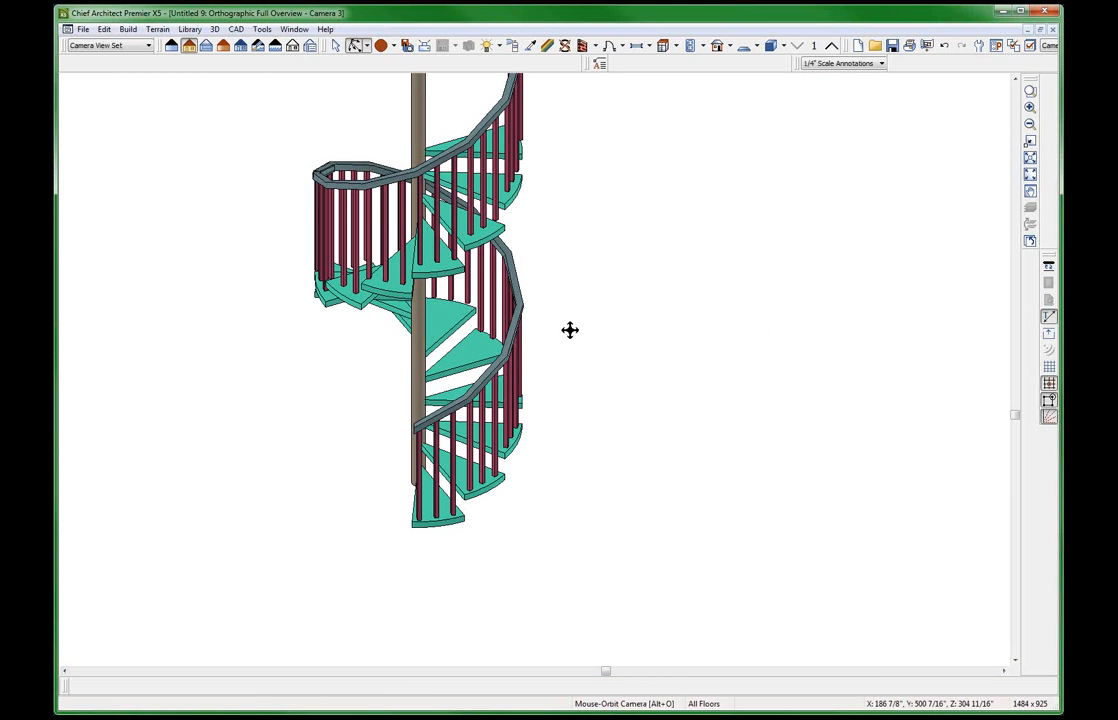
left_click_drag(569, 329, 540, 415)
scroll(596, 412, "up", 5)
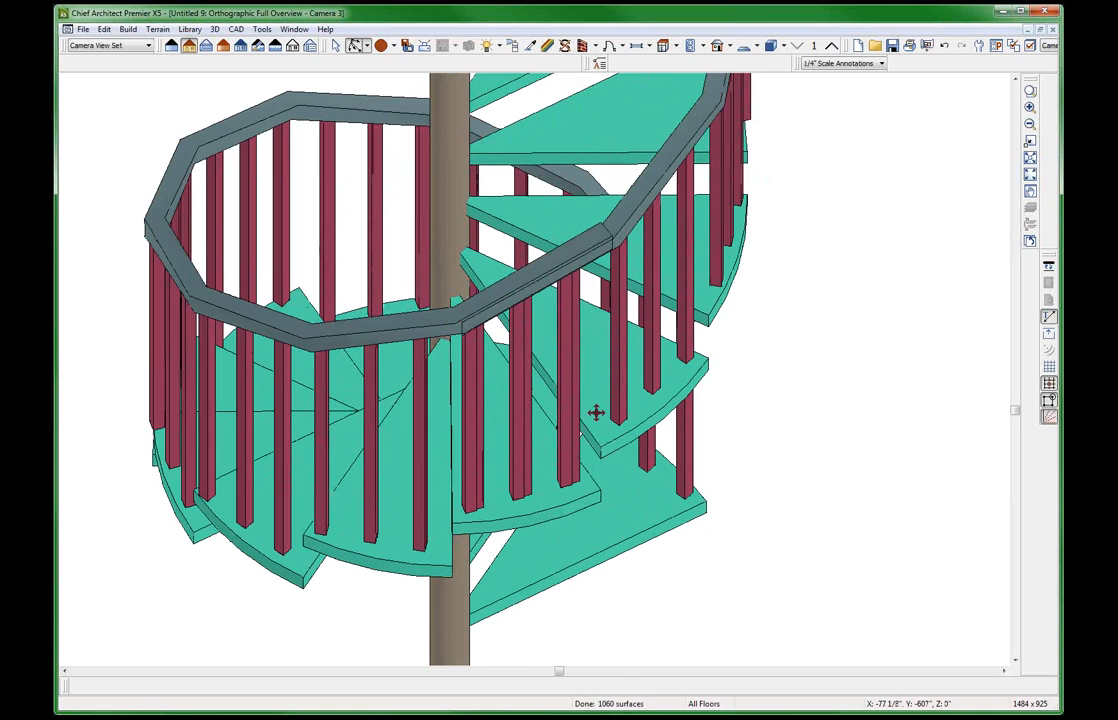
scroll(594, 415, "up", 6)
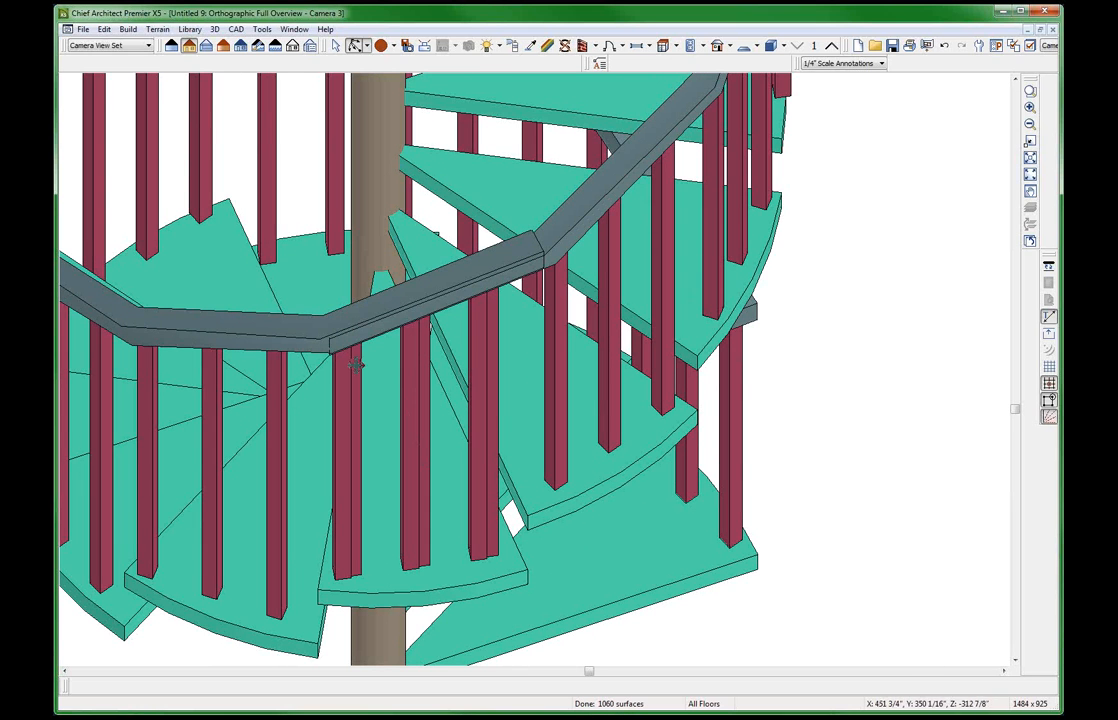
scroll(466, 446, "down", 3)
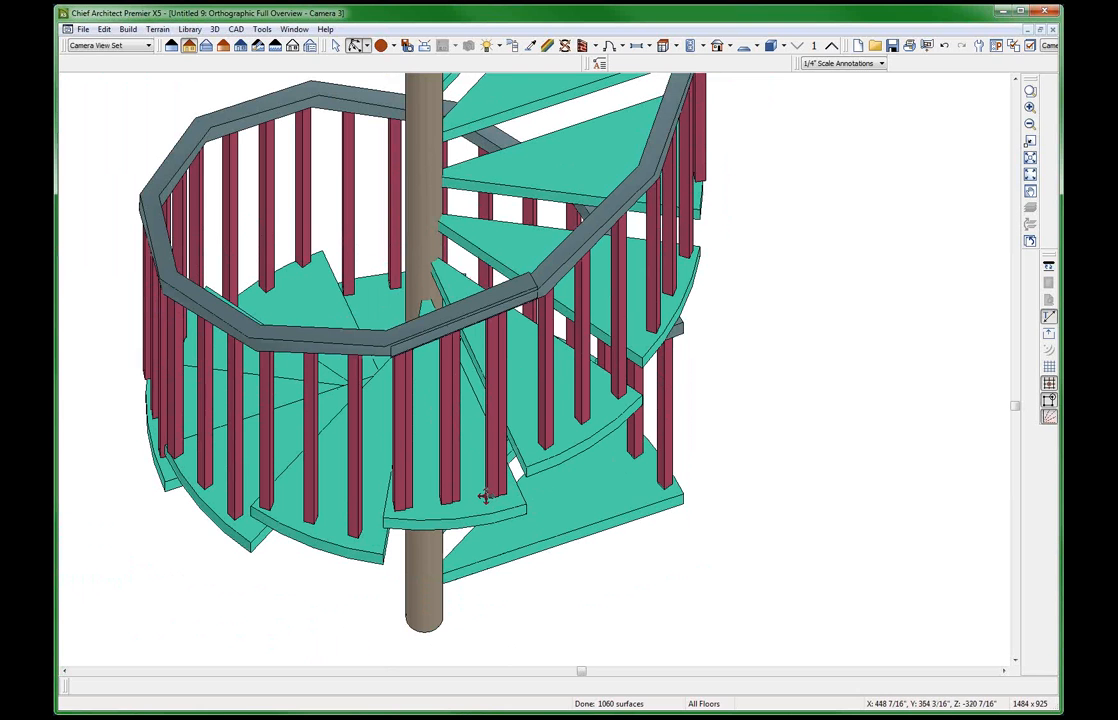
left_click_drag(484, 490, 464, 331)
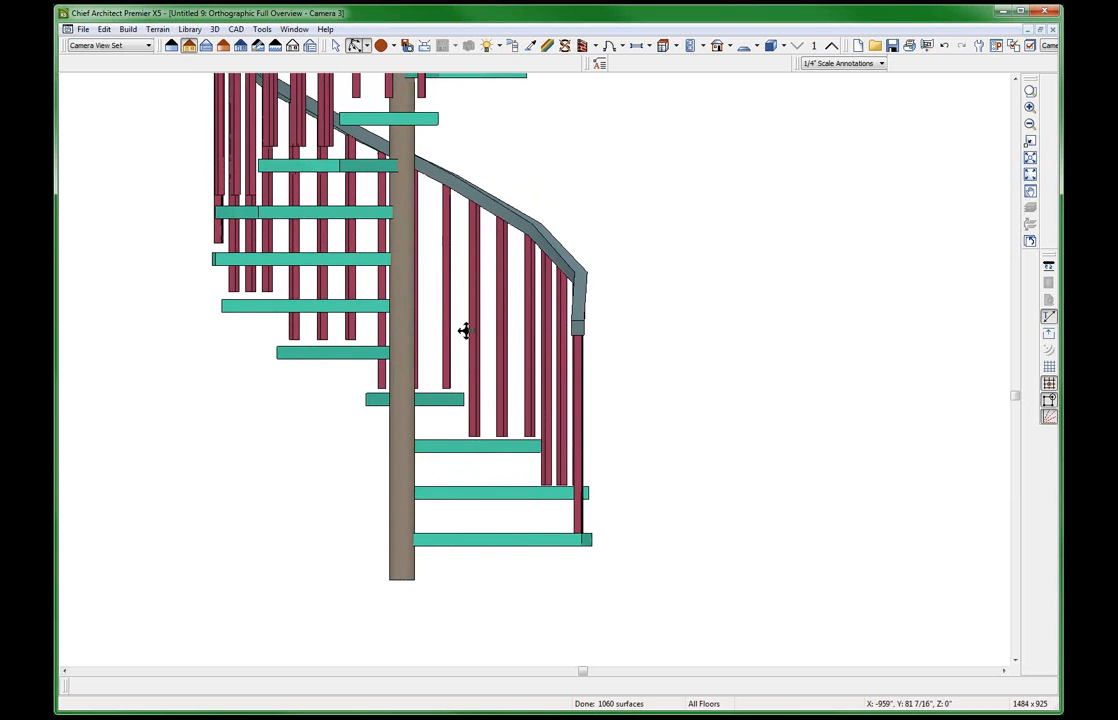
Lower the spiral rail by 1 inch and by another 2 inches with Z delta moves to bring its balusters down to the treads.
key("space")
left_click(522, 262)
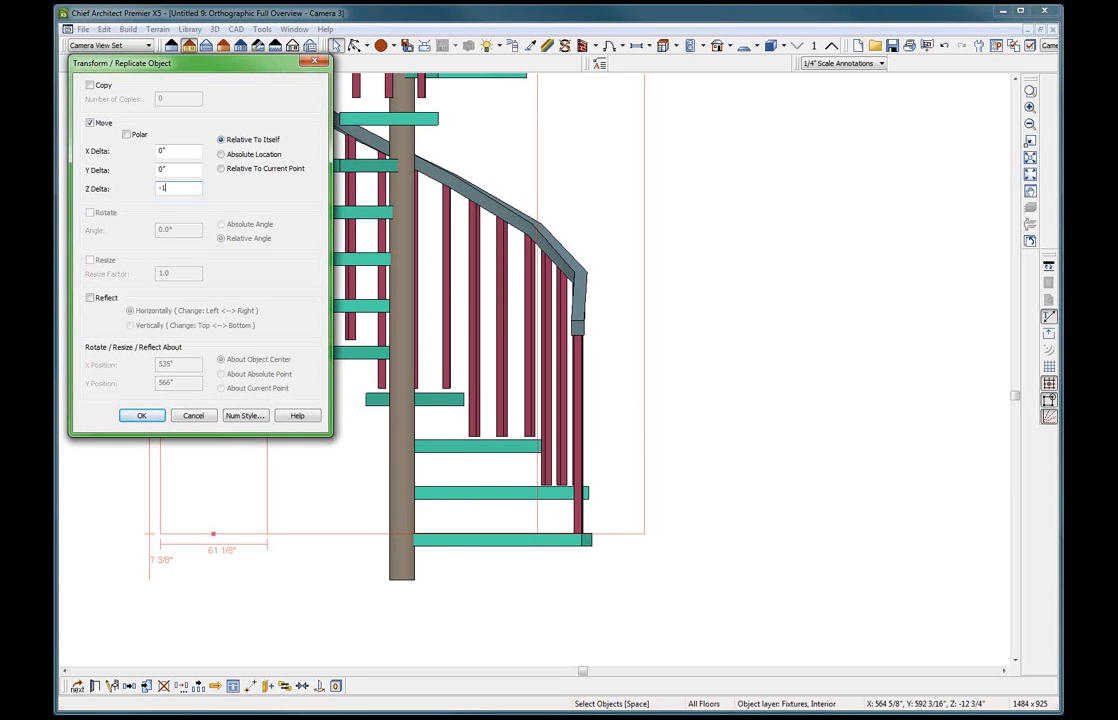
key("Return")
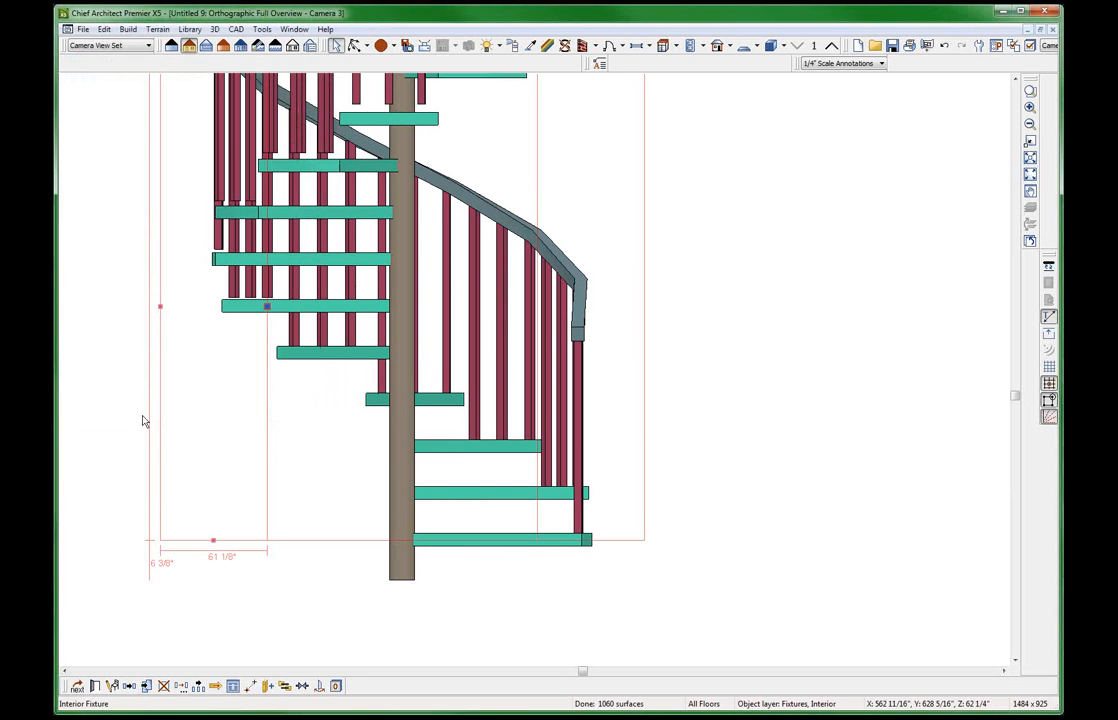
left_click(198, 686)
left_click_drag(185, 189, 122, 185)
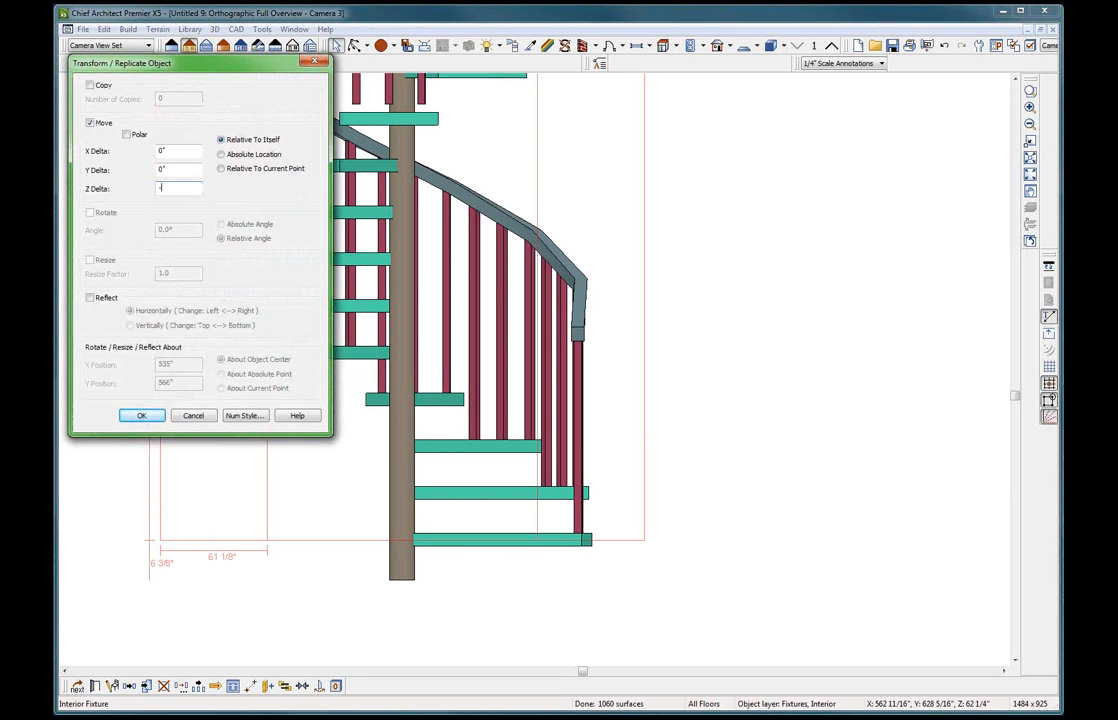
type("-2")
key("Return")
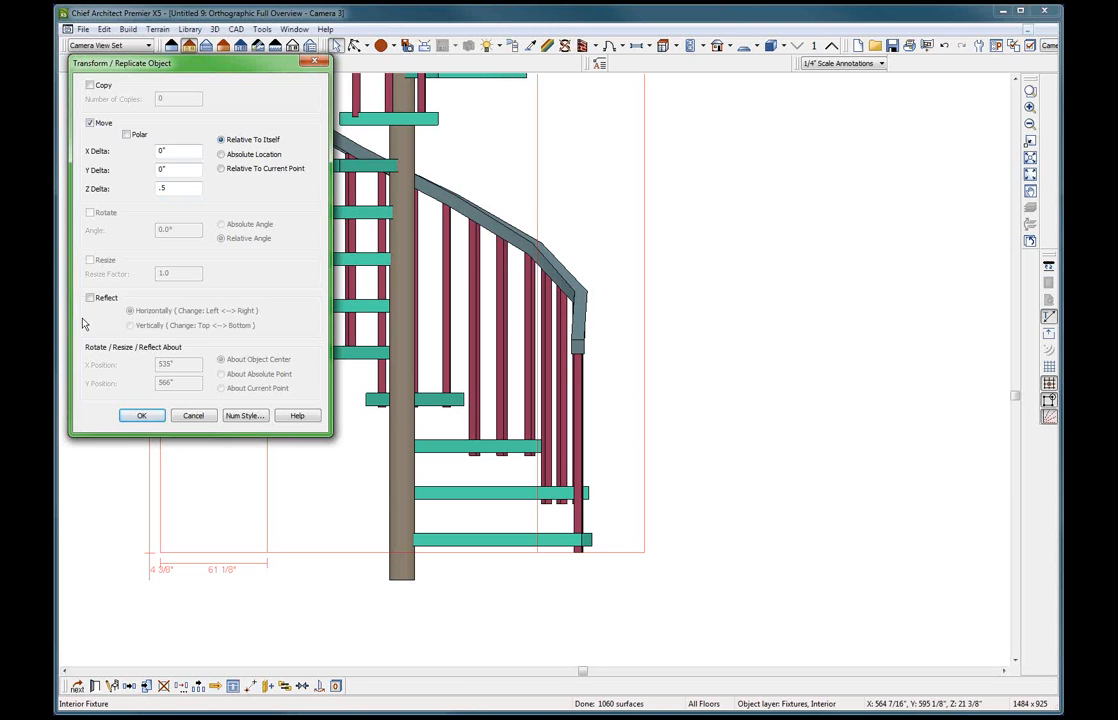
Raise the spiral rail by 0.5 inch and another 0.25 inch with Z delta moves.
key("Return")
key("t")
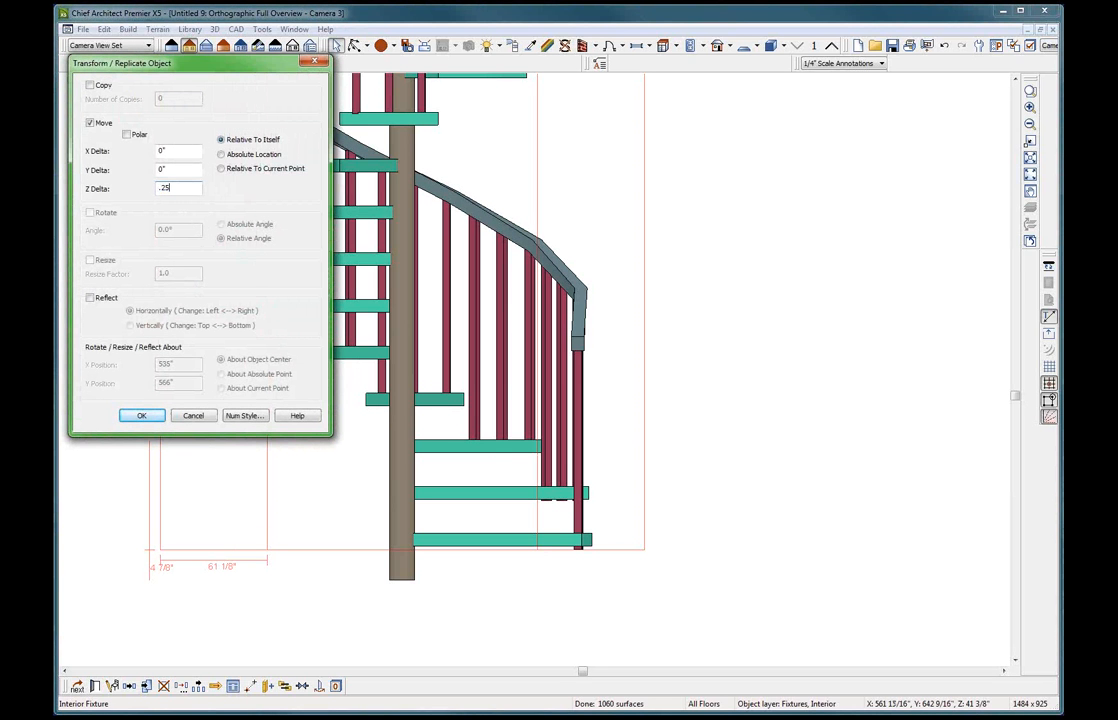
key("Return")
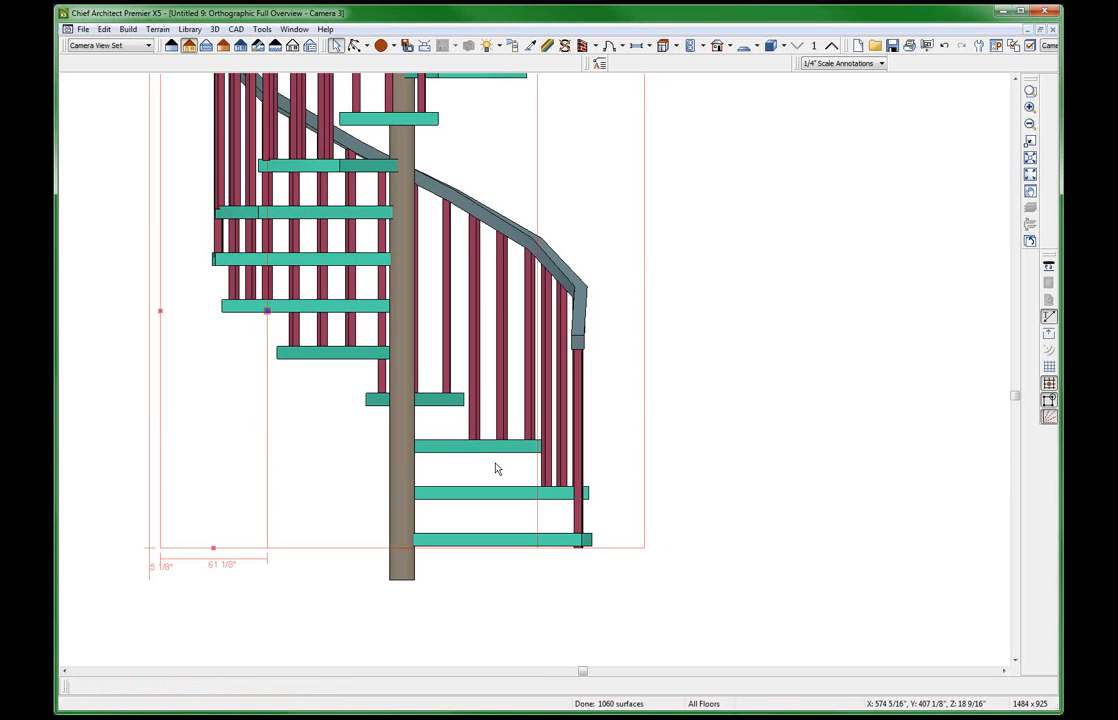
Examine the aligned rail and stair from several angles in the Camera 3 overview, and close that view.
left_click(684, 454)
scroll(692, 452, "down", 2)
middle_click_drag(669, 374, 811, 492)
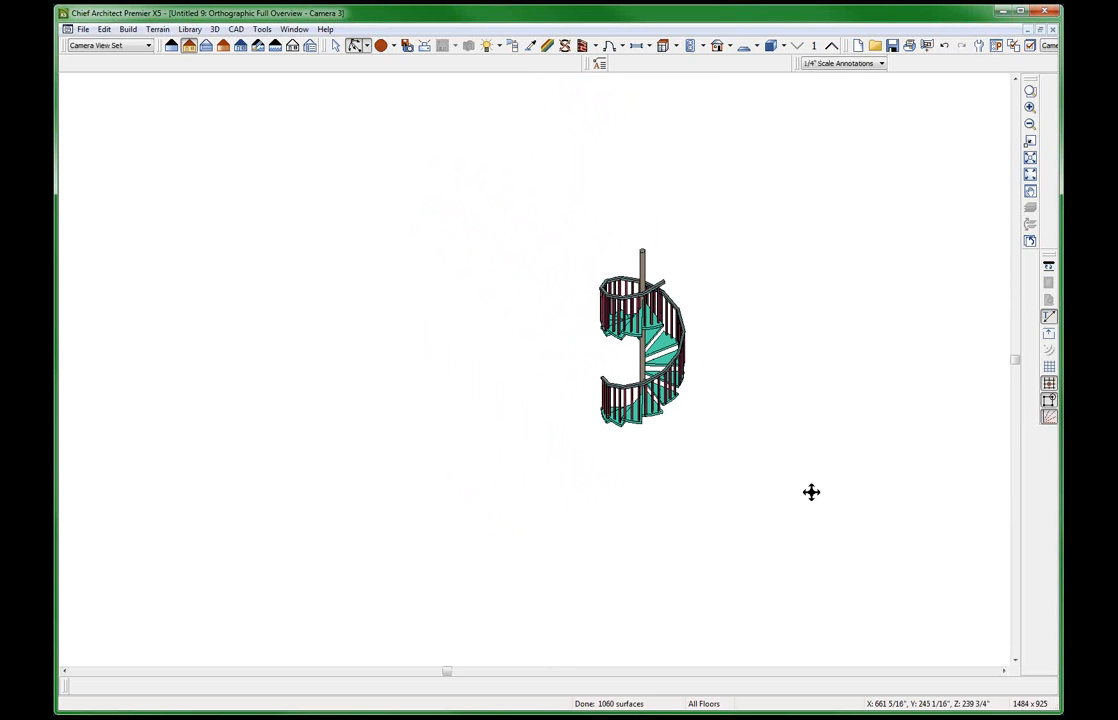
key("space")
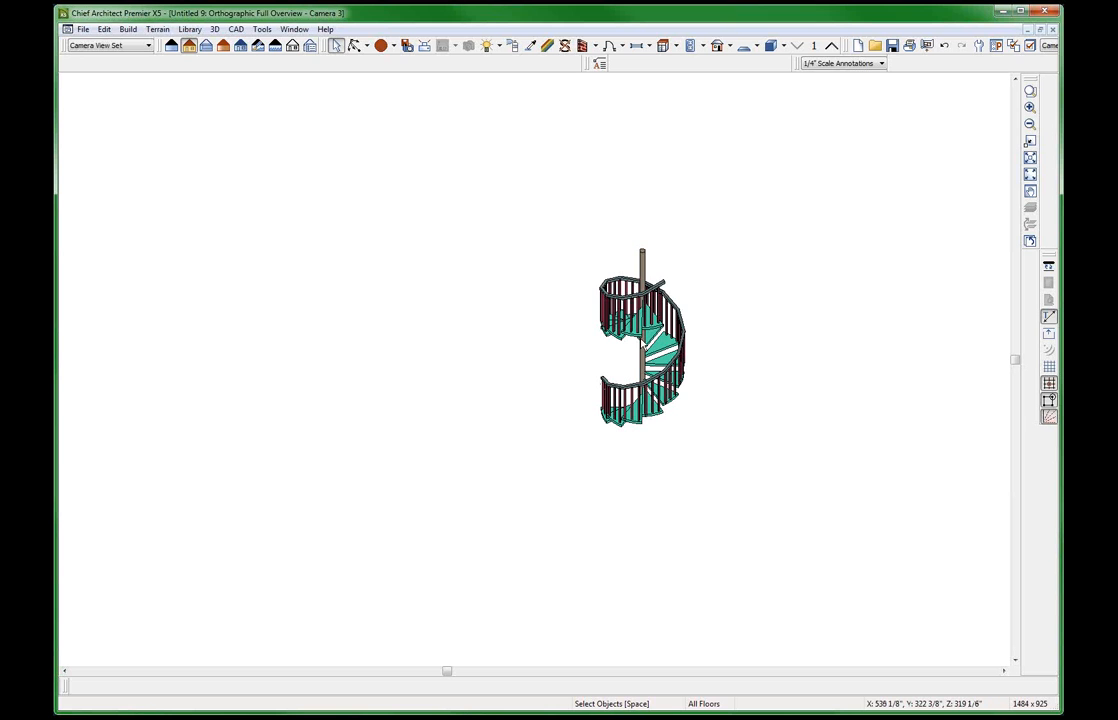
middle_click_drag(680, 272, 684, 427)
scroll(633, 338, "up", 1)
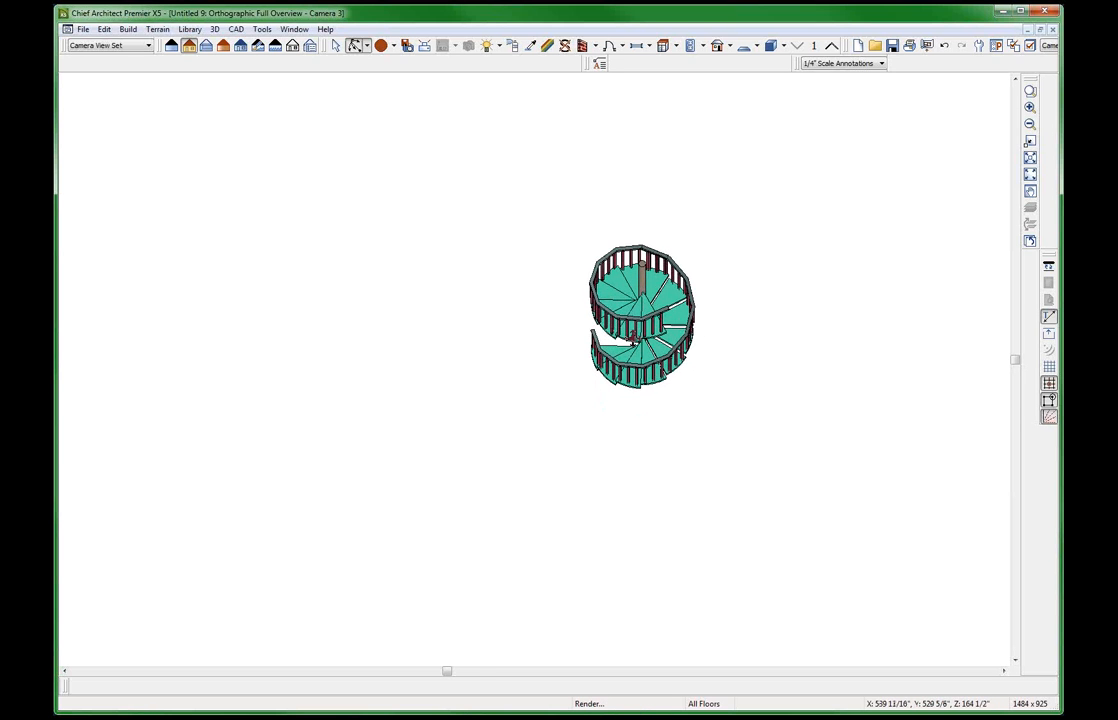
scroll(634, 337, "up", 3)
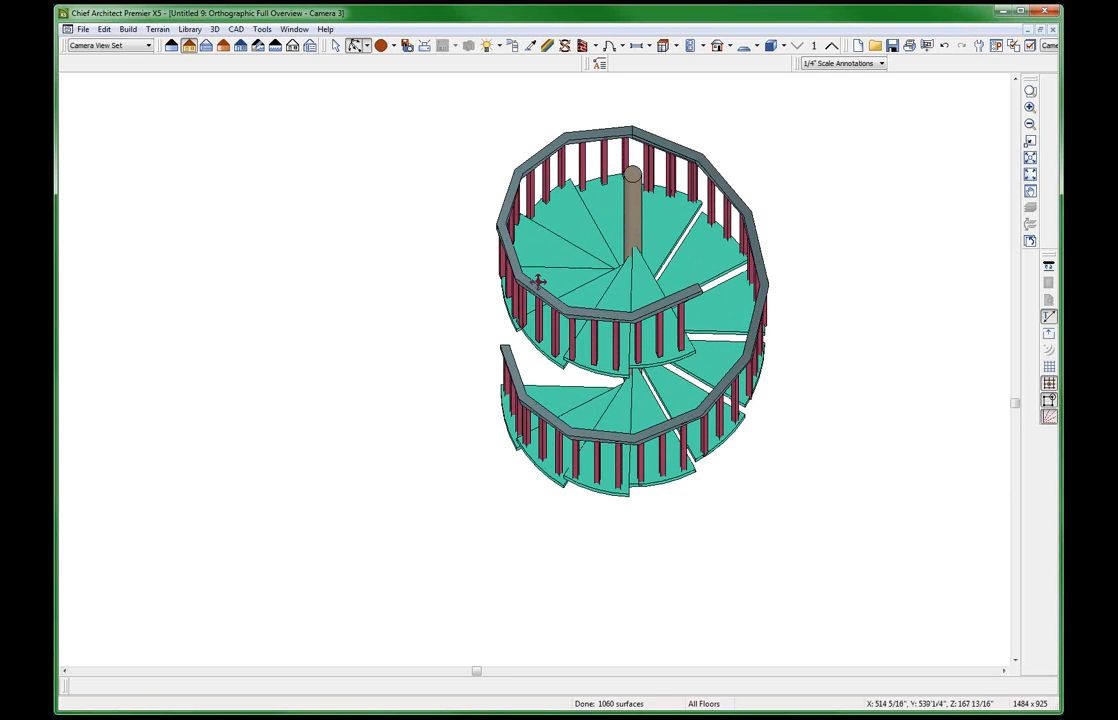
scroll(589, 295, "down", 3)
middle_click_drag(589, 295, 680, 359)
left_click_drag(676, 307, 717, 406)
key("ctrl+w")
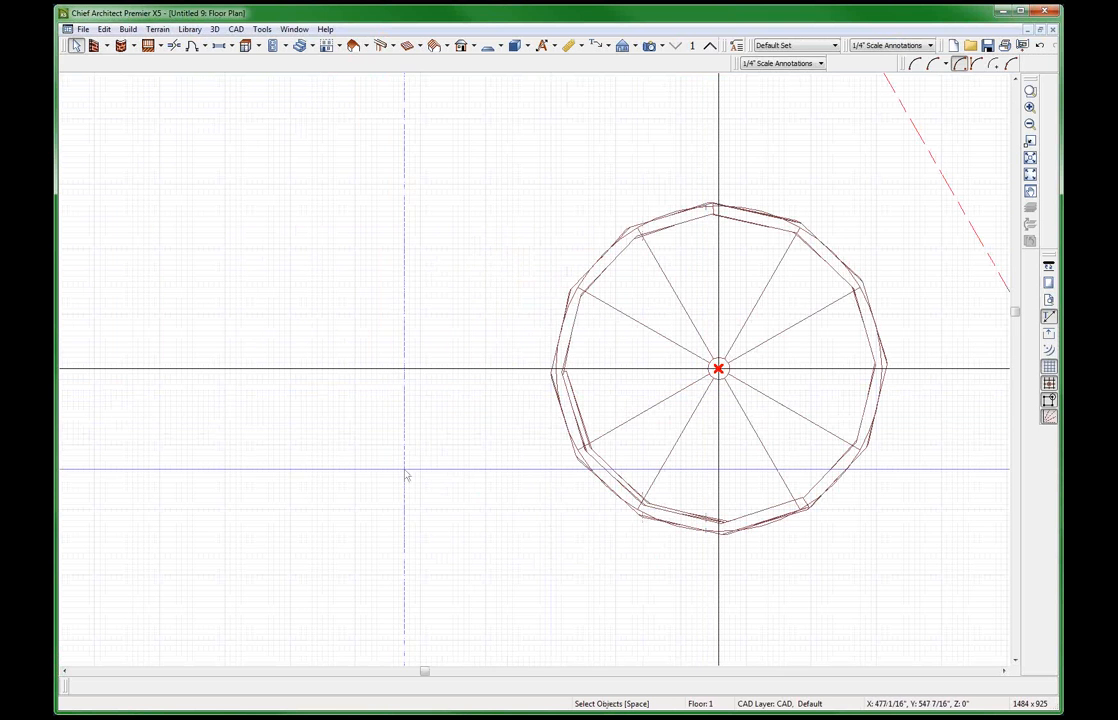
Set the radius of the loose CAD arc in the floor plan to 29 inches.
scroll(447, 430, "down", 2)
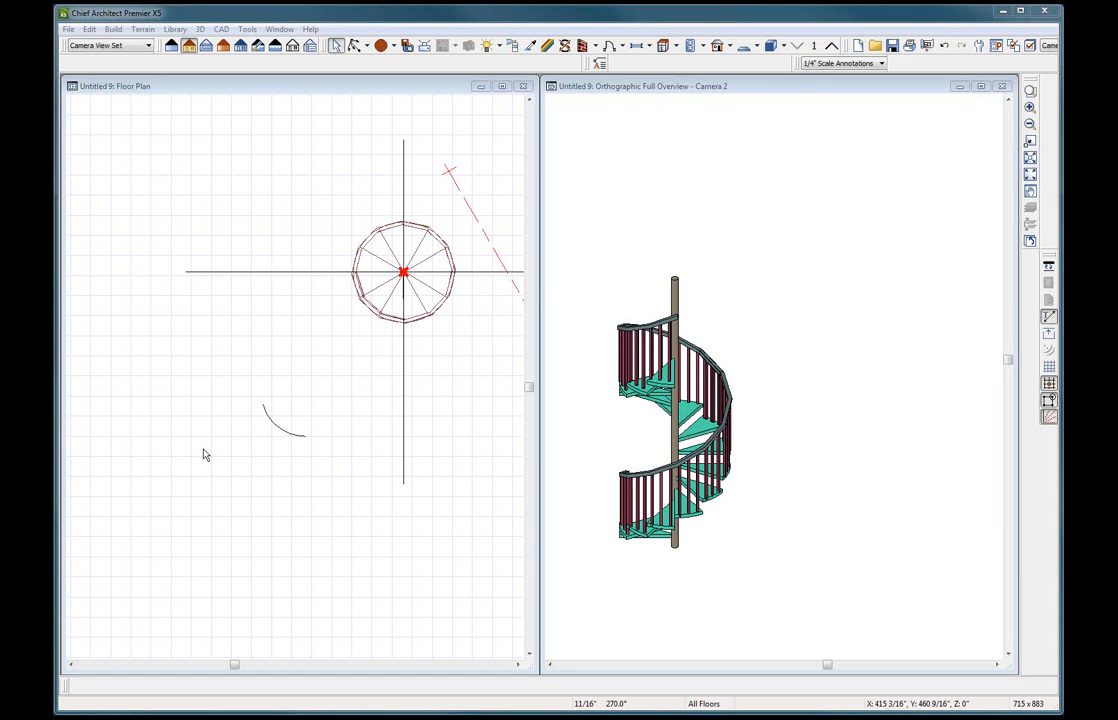
left_click(292, 431)
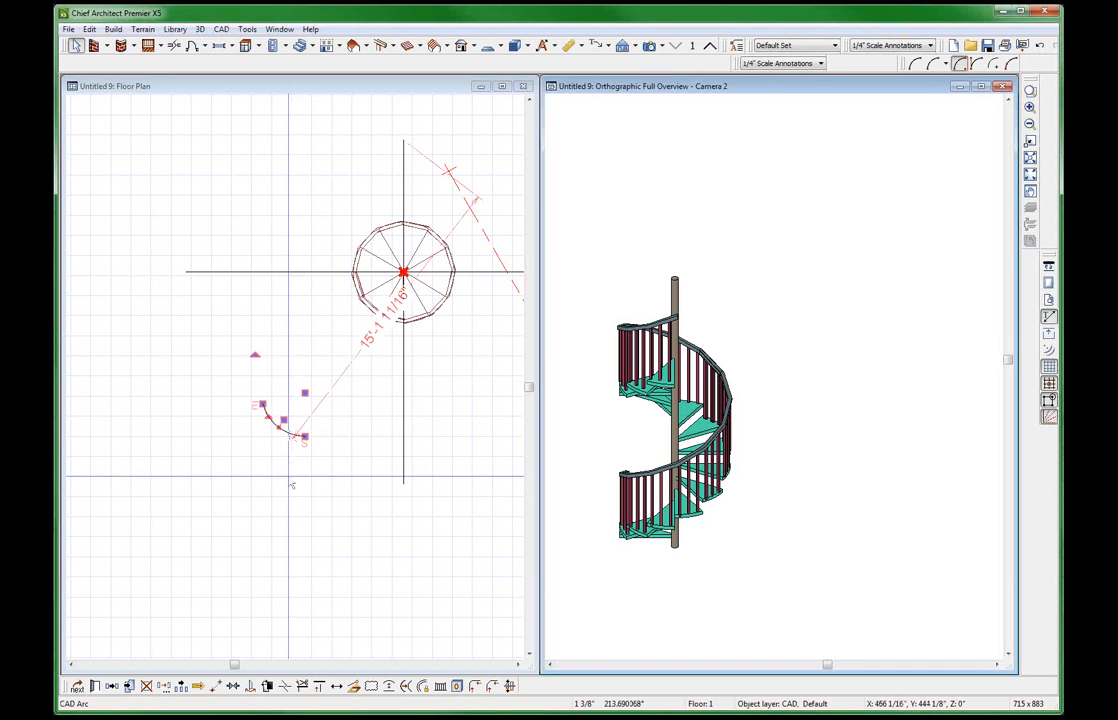
scroll(292, 485, "up", 2)
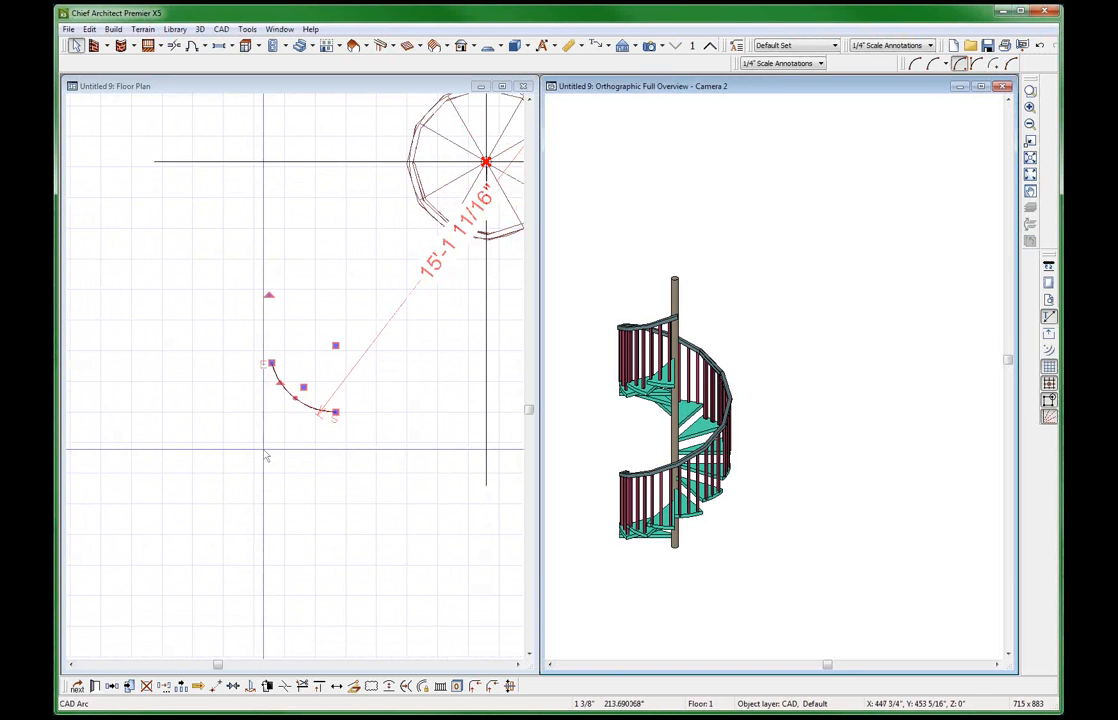
key("ctrl+e")
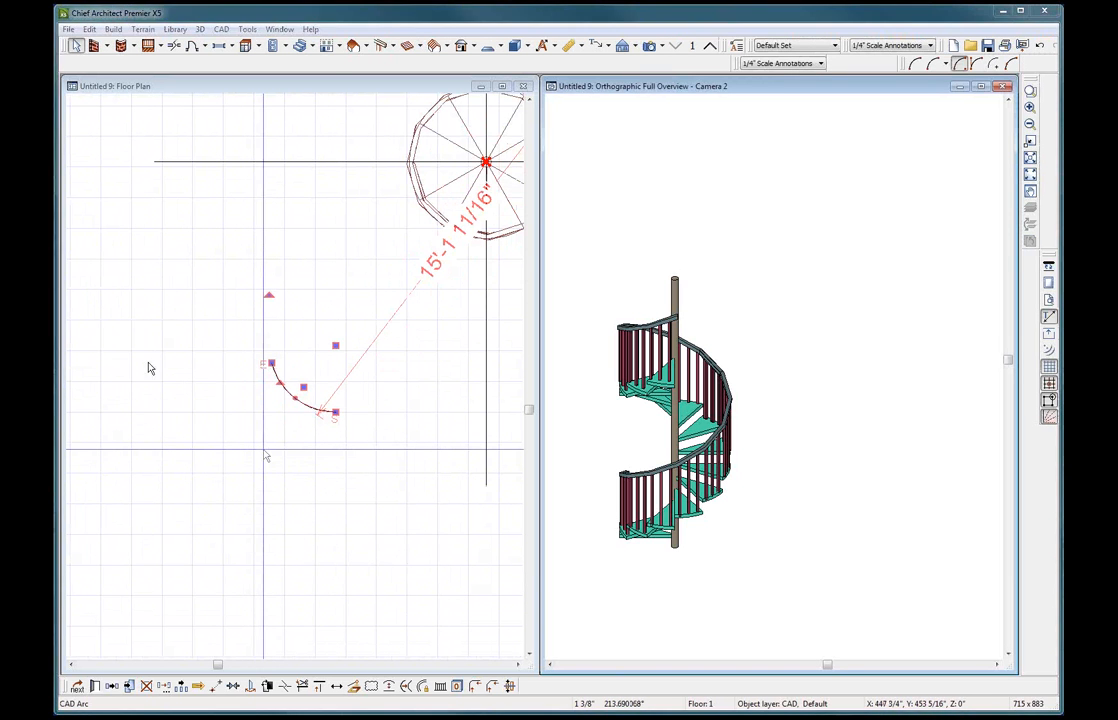
double_click(153, 180)
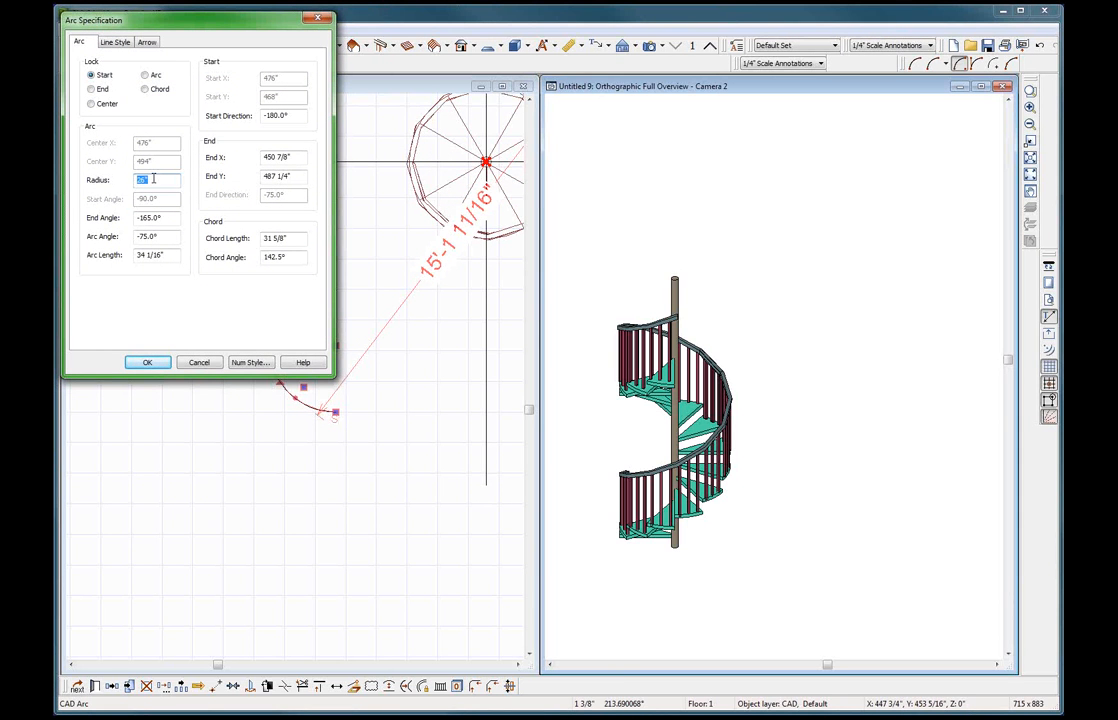
type("28")
type("29")
key("Return")
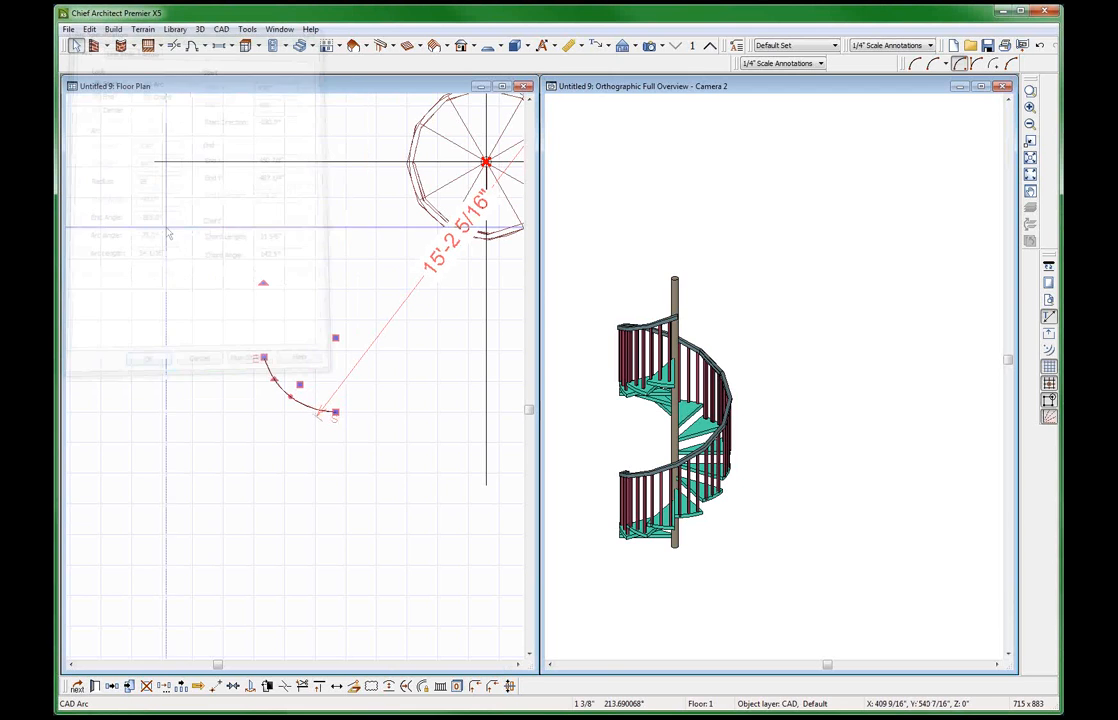
Convert the arc to a 3D molding polyline with a molding height and width of 1 1/2 inches.
left_click(353, 687)
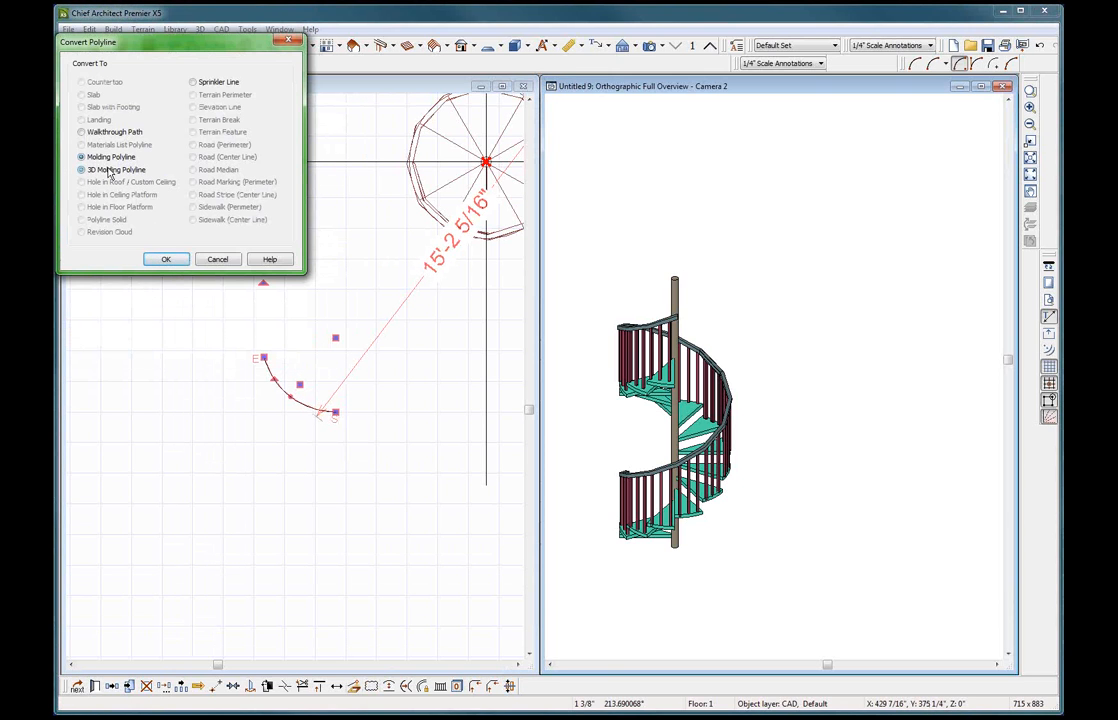
left_click(167, 260)
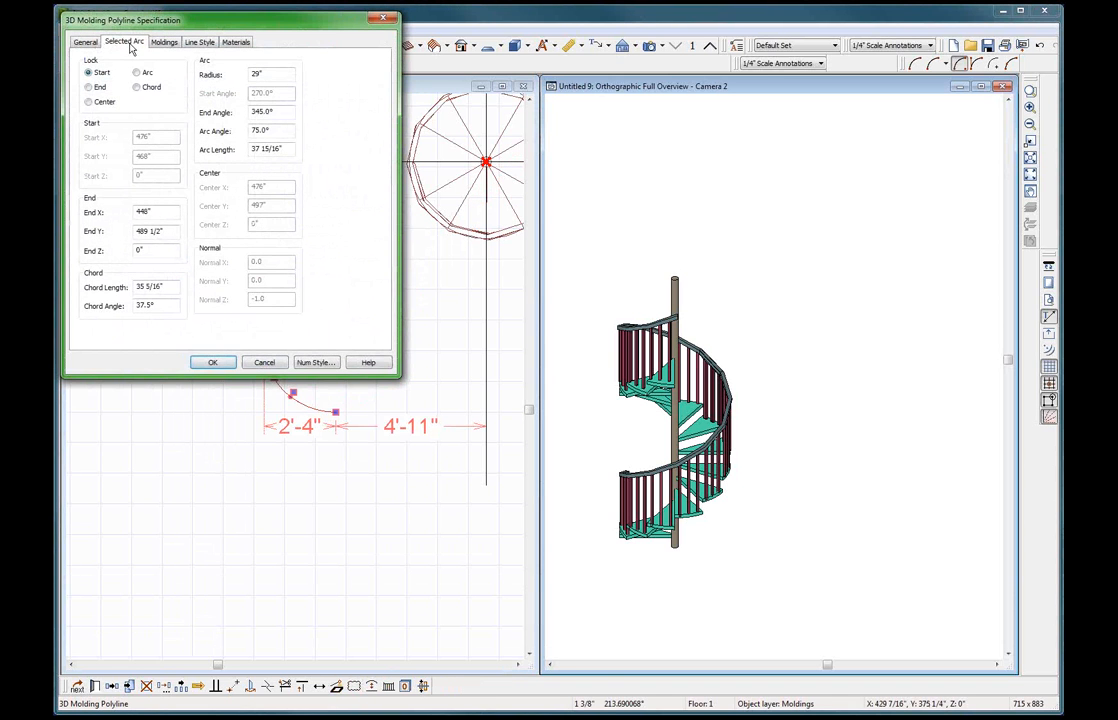
left_click(165, 43)
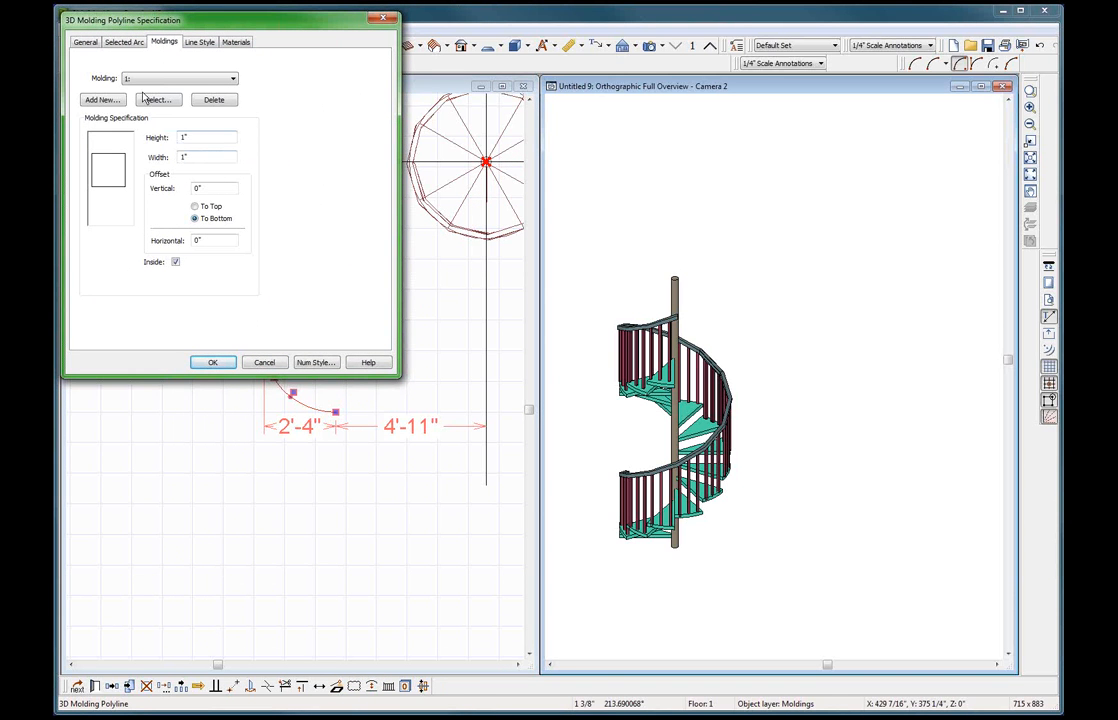
double_click(192, 138)
type("1.5")
key("Tab")
type("1")
key("Return")
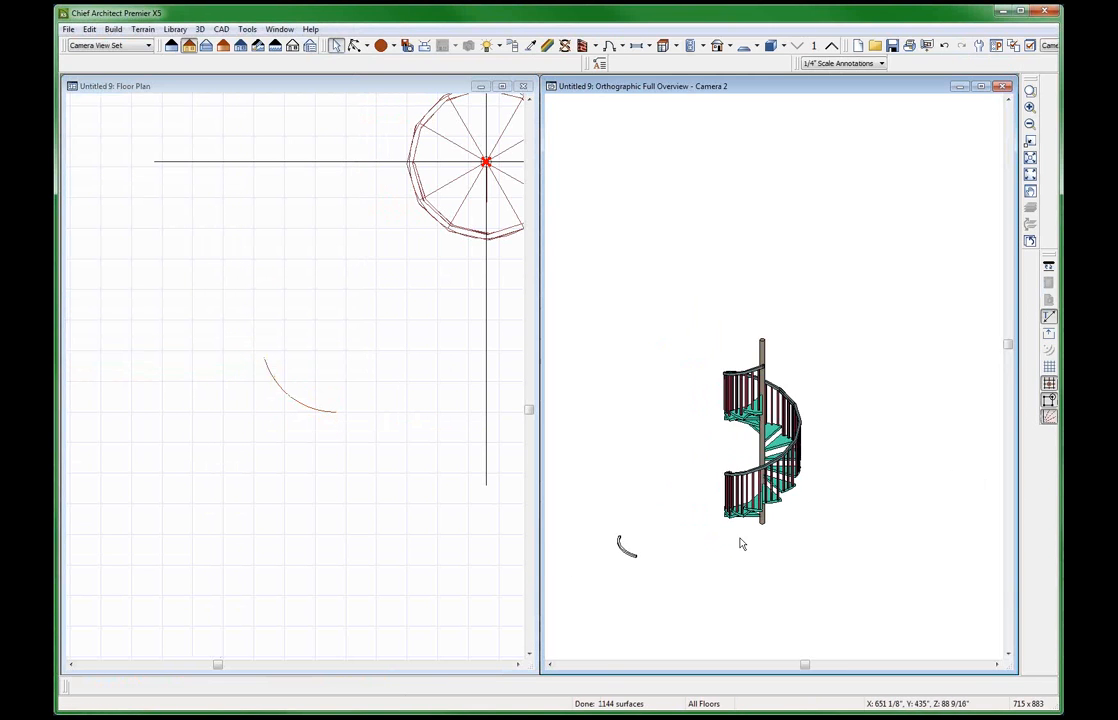
Raise one end of the 3D molding arc by setting its End Z to 22 inches.
scroll(615, 545, "up", 5)
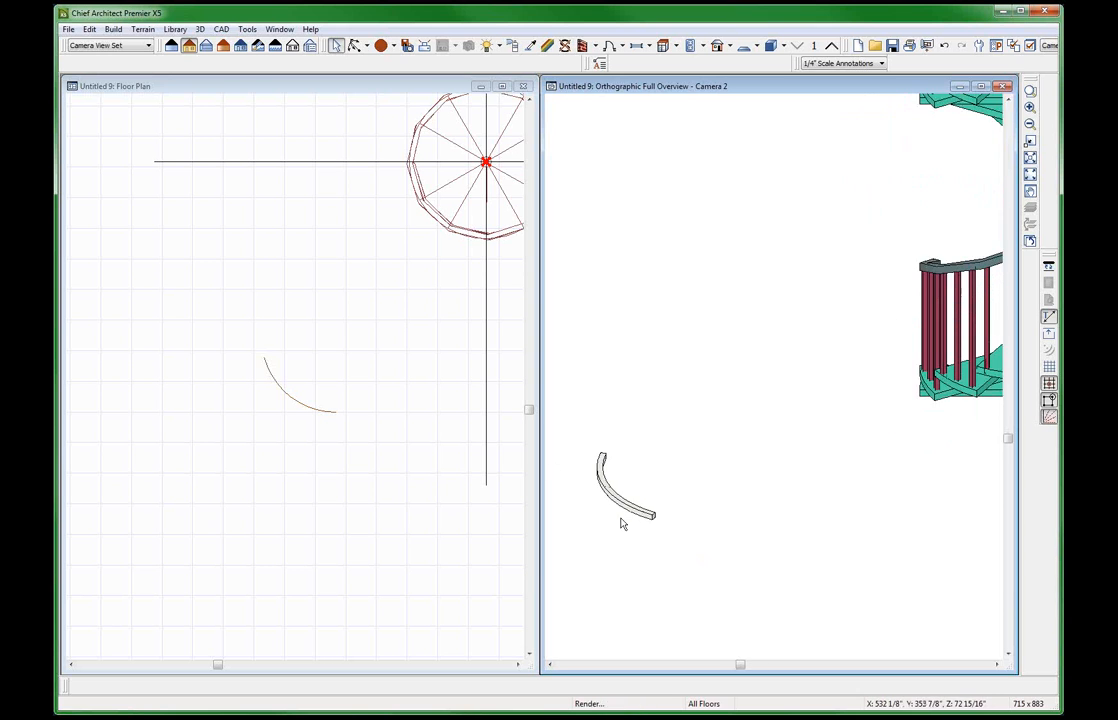
left_click(627, 513)
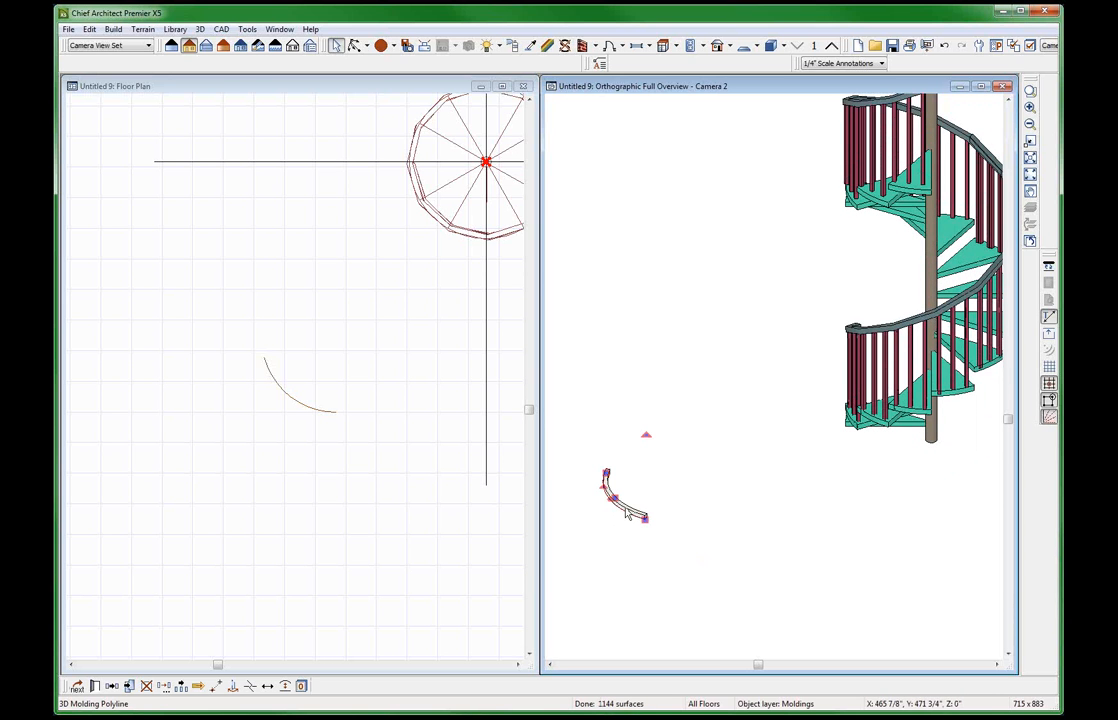
left_click(300, 403)
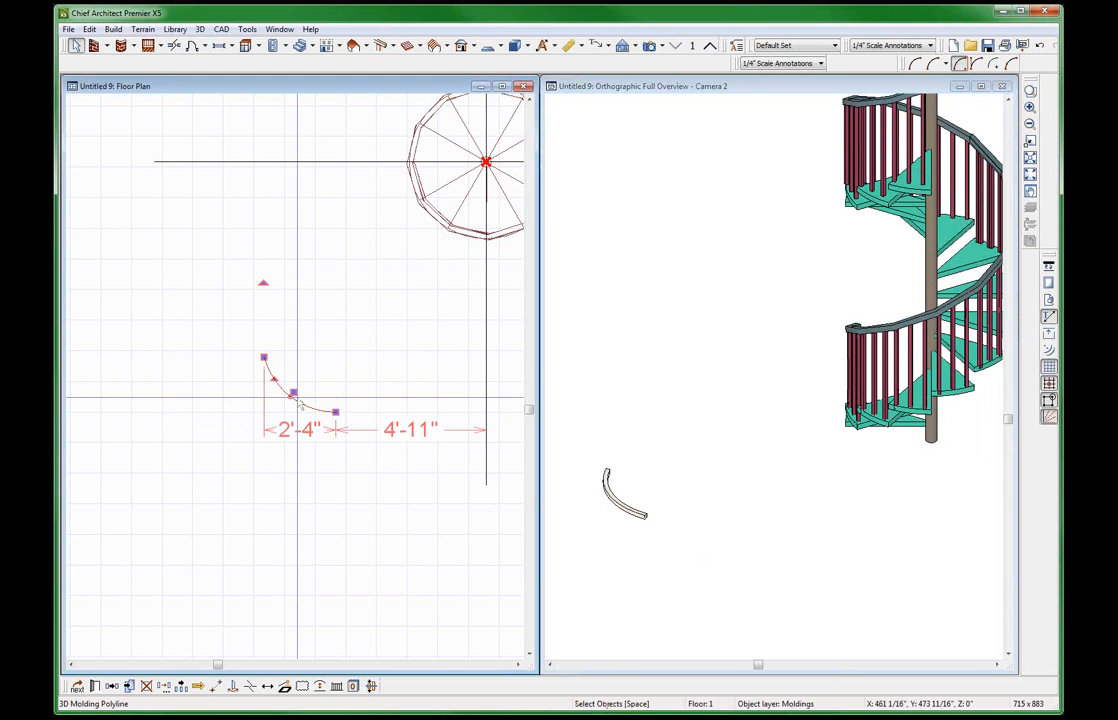
double_click(301, 405)
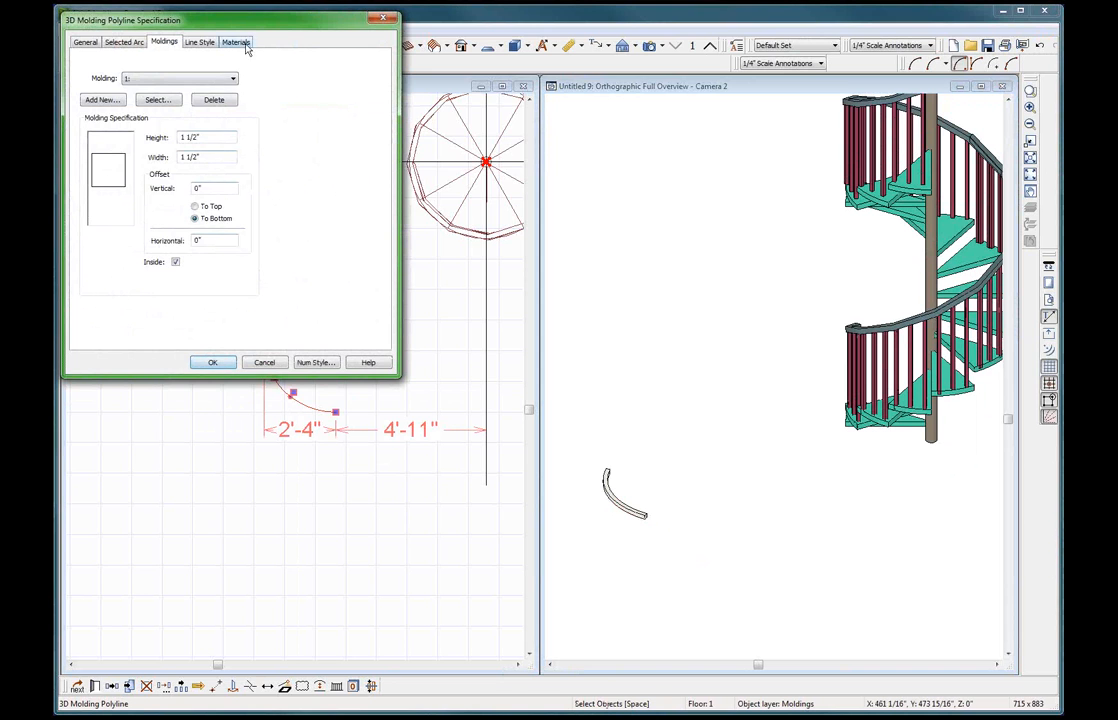
left_click_drag(252, 20, 756, 29)
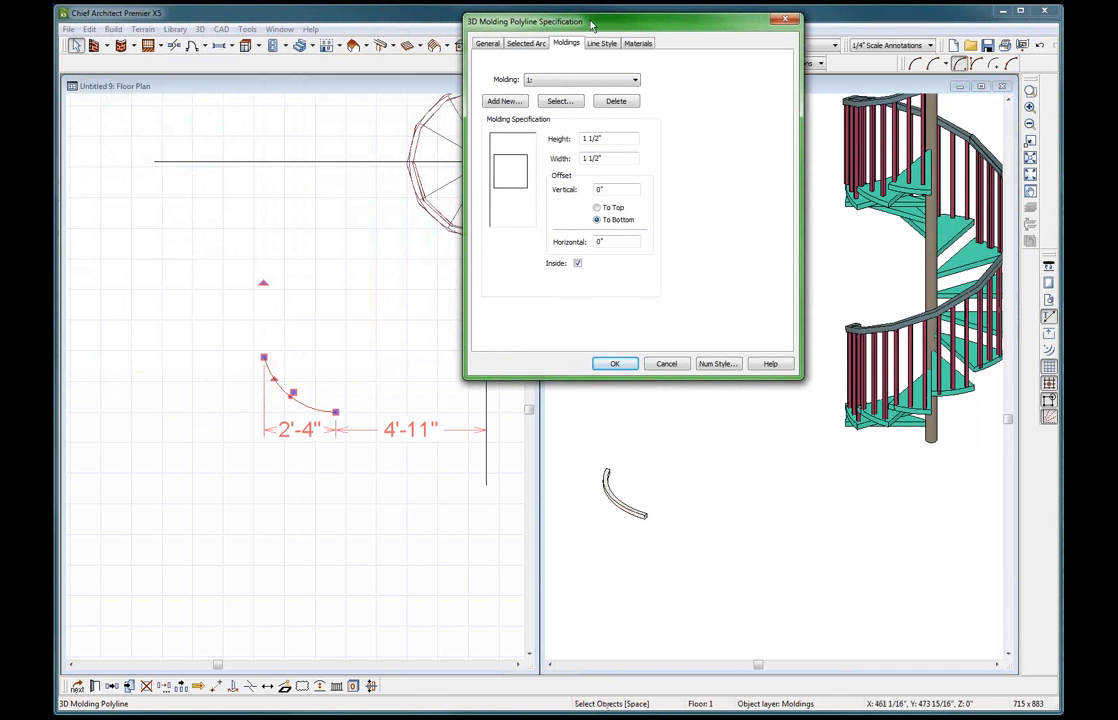
left_click(492, 46)
left_click(526, 45)
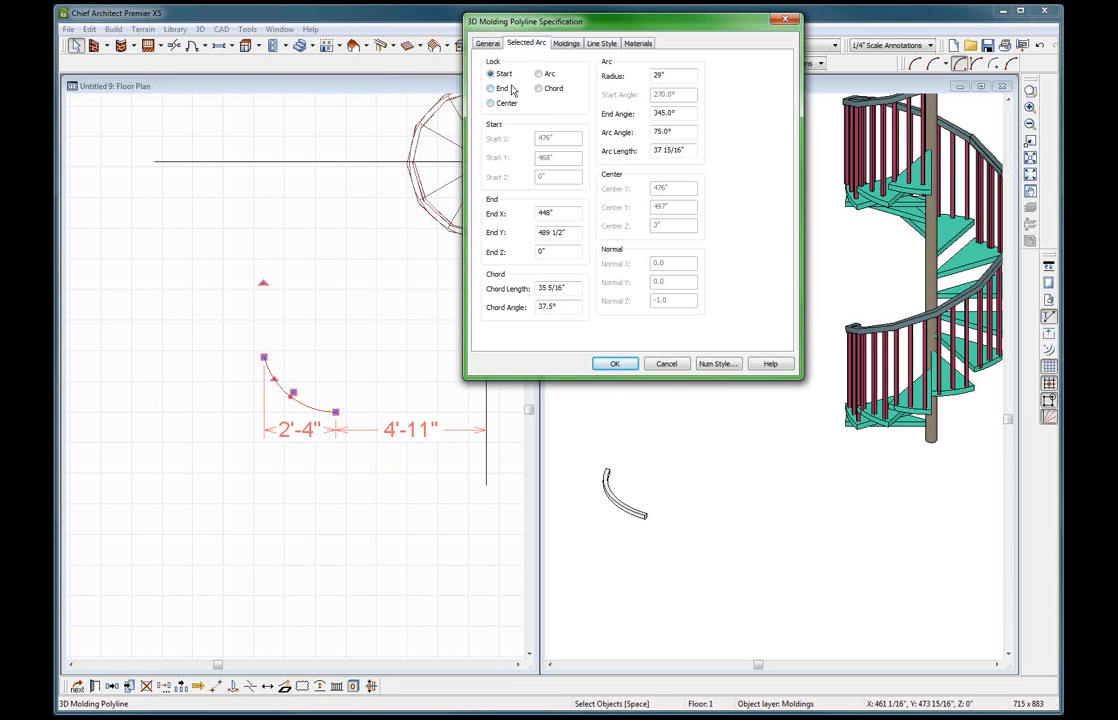
double_click(547, 255)
type("30")
key("Return")
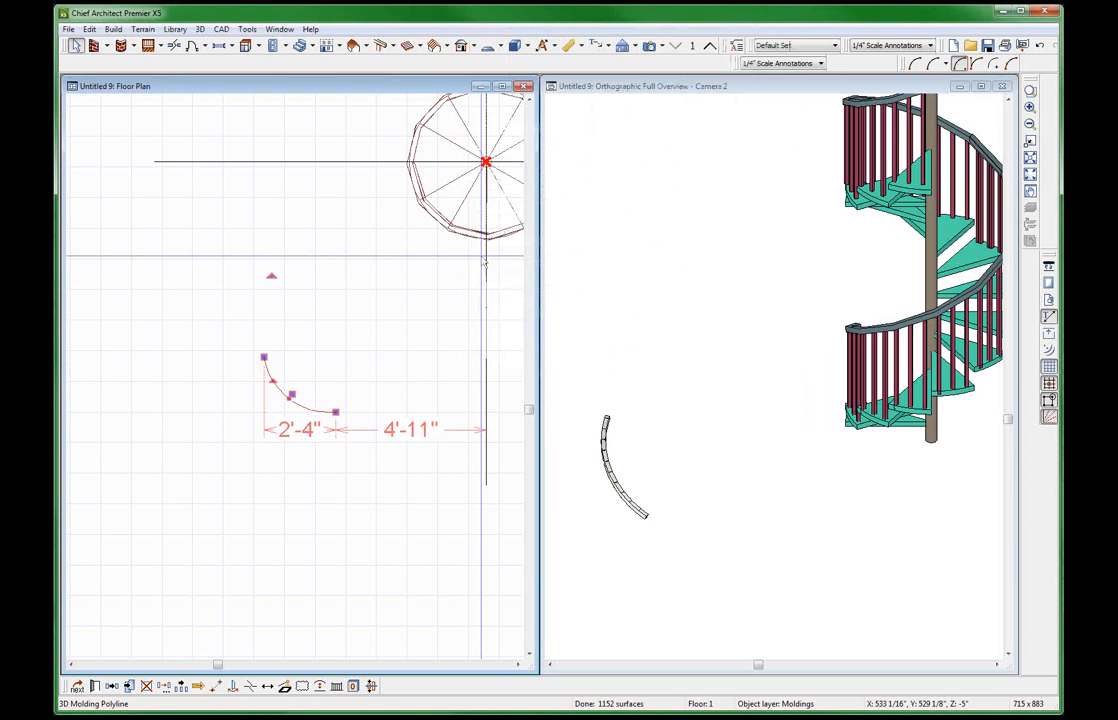
Examine the sloped molding's radius and arc values and view its shape from different angles in Camera 2.
left_click(655, 427)
scroll(700, 404, "down", 2)
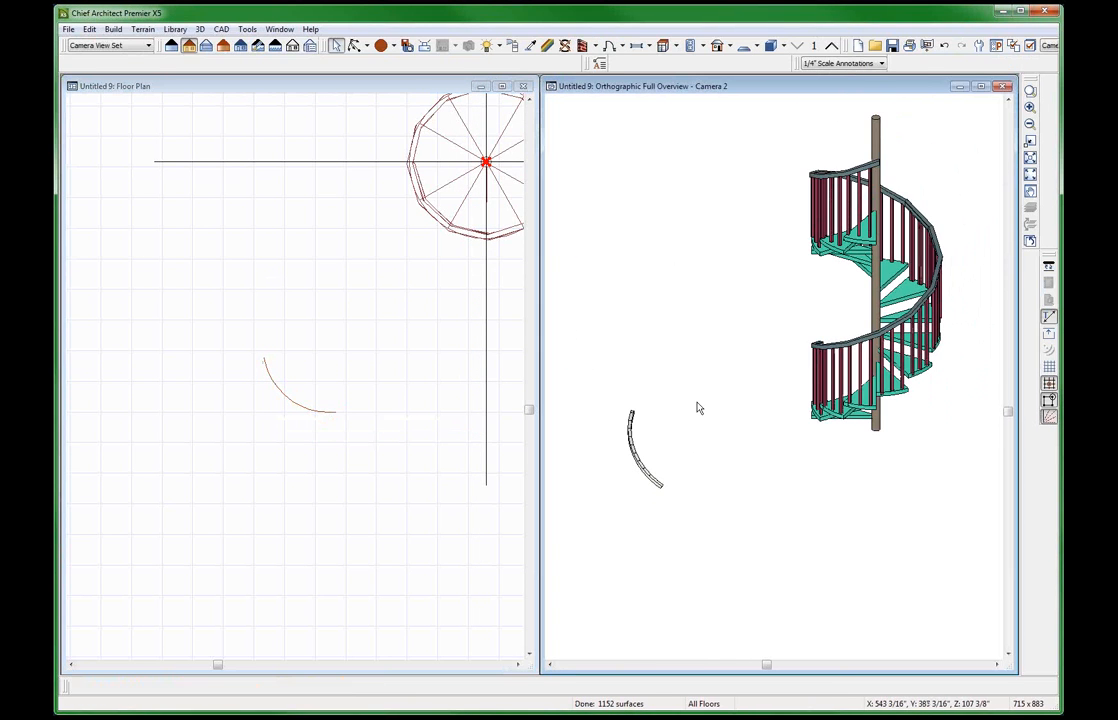
left_click(290, 398)
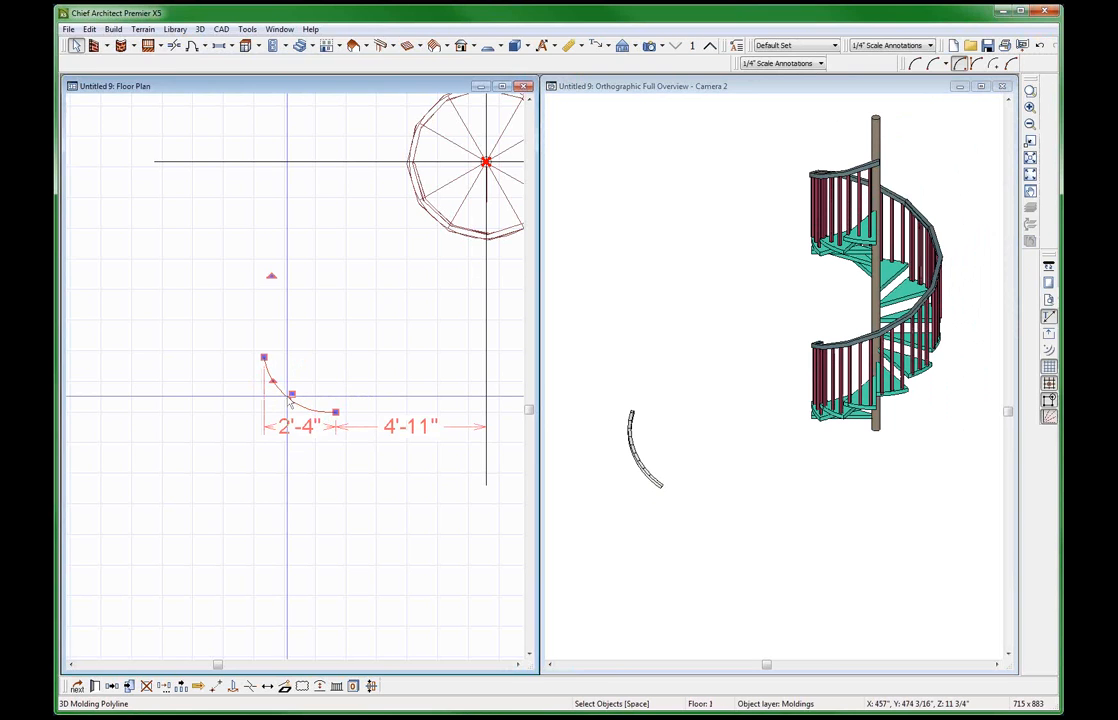
double_click(290, 398)
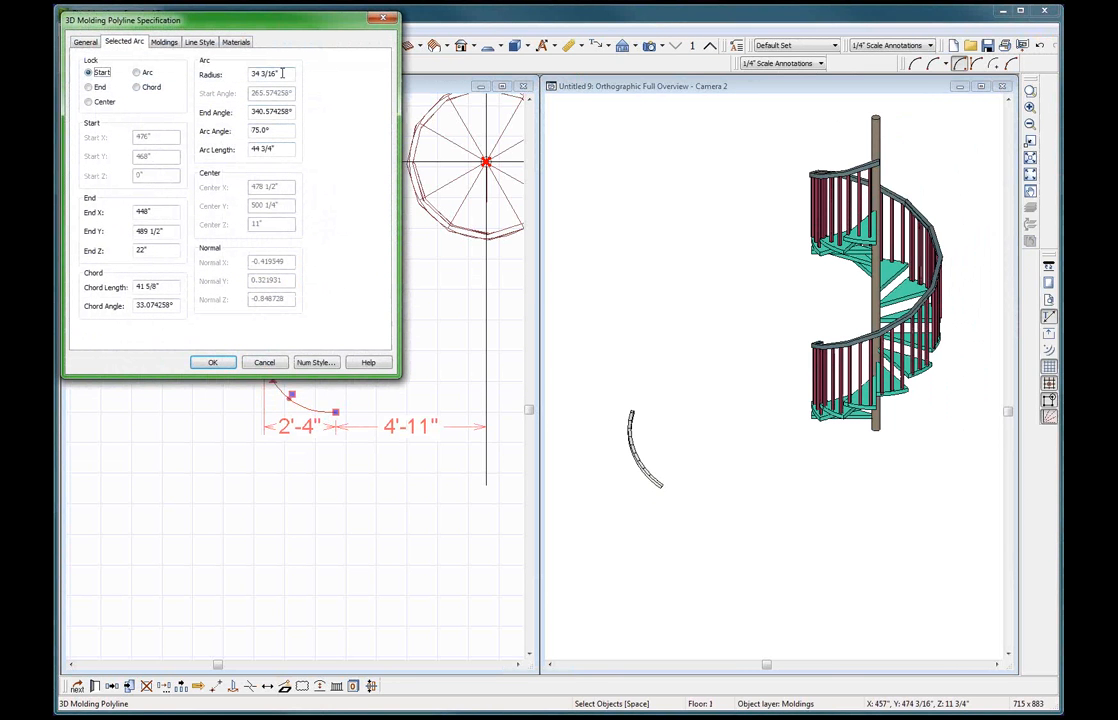
left_click_drag(283, 74, 181, 55)
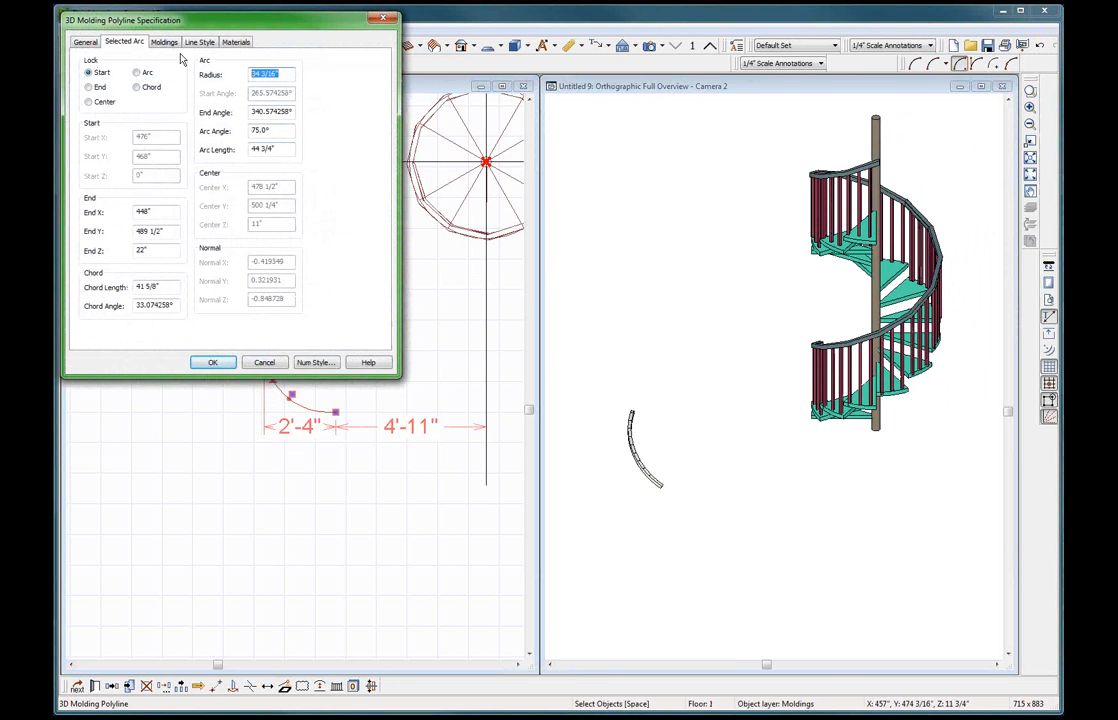
left_click(264, 362)
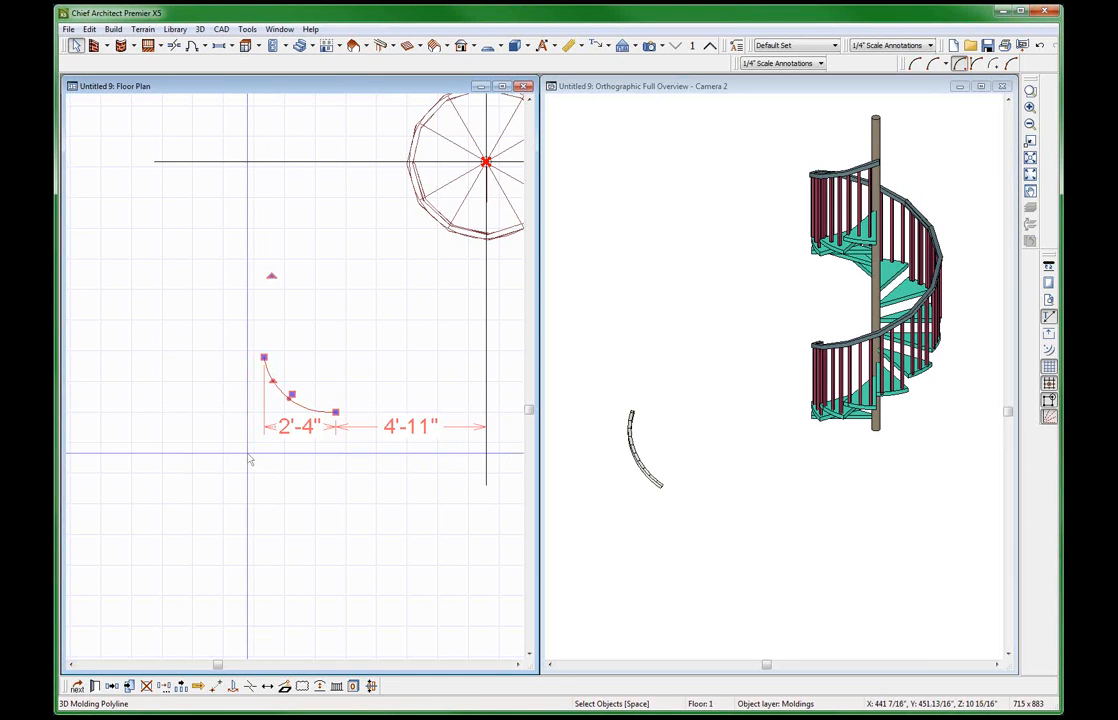
left_click(601, 509)
scroll(709, 474, "down", 2)
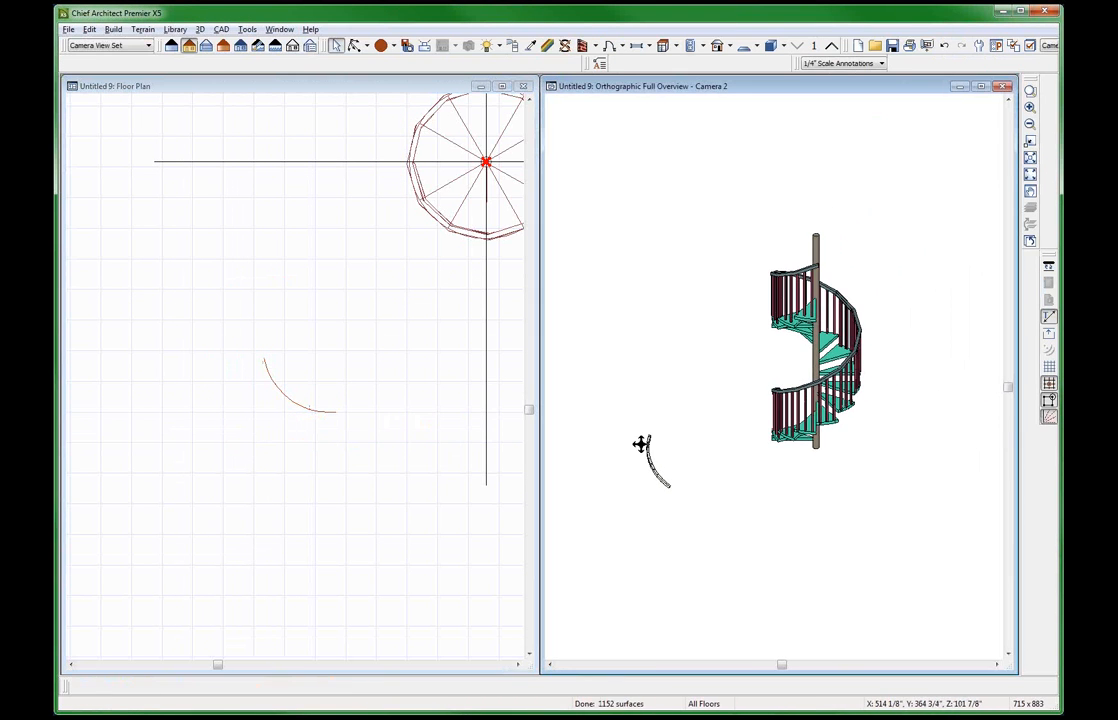
middle_click_drag(641, 444, 726, 498)
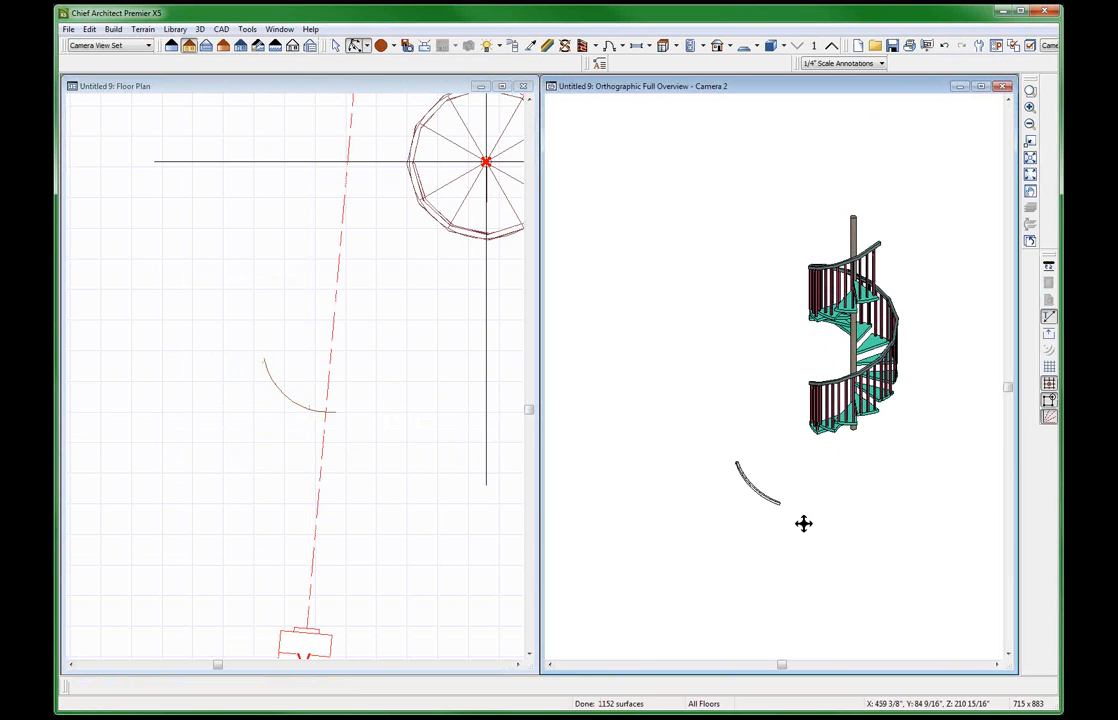
Deepen the curve of the sloped molding arc in the floor plan and set its radius to 29 inches with the center locked.
left_click(292, 400)
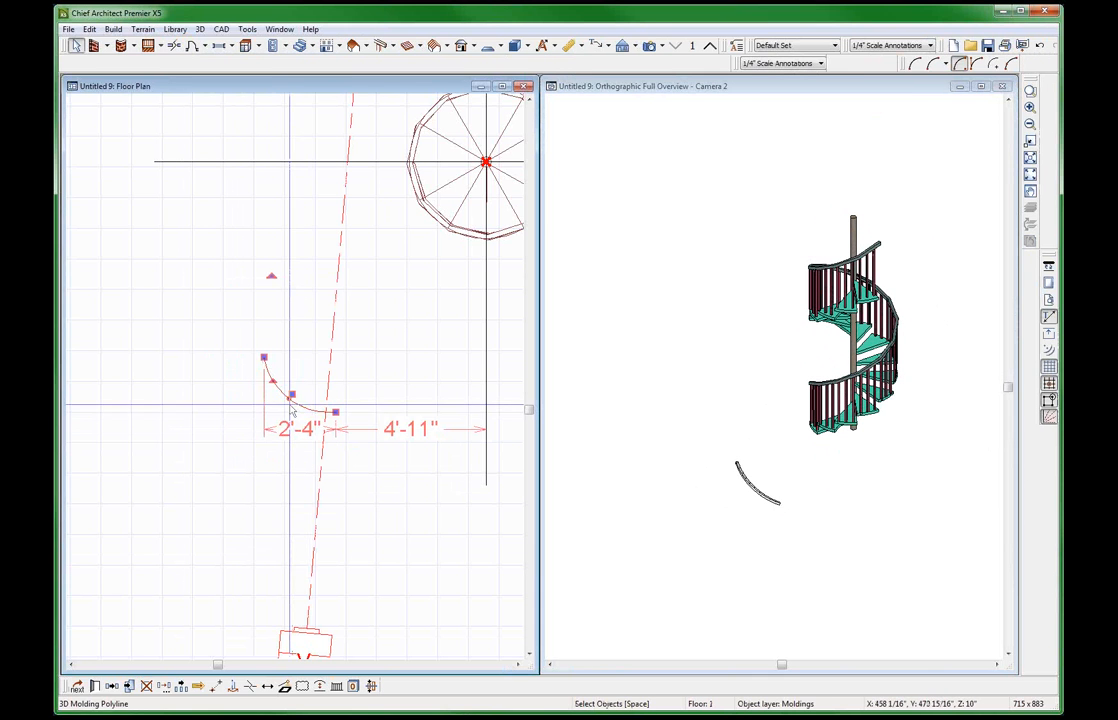
left_click_drag(291, 396, 268, 428)
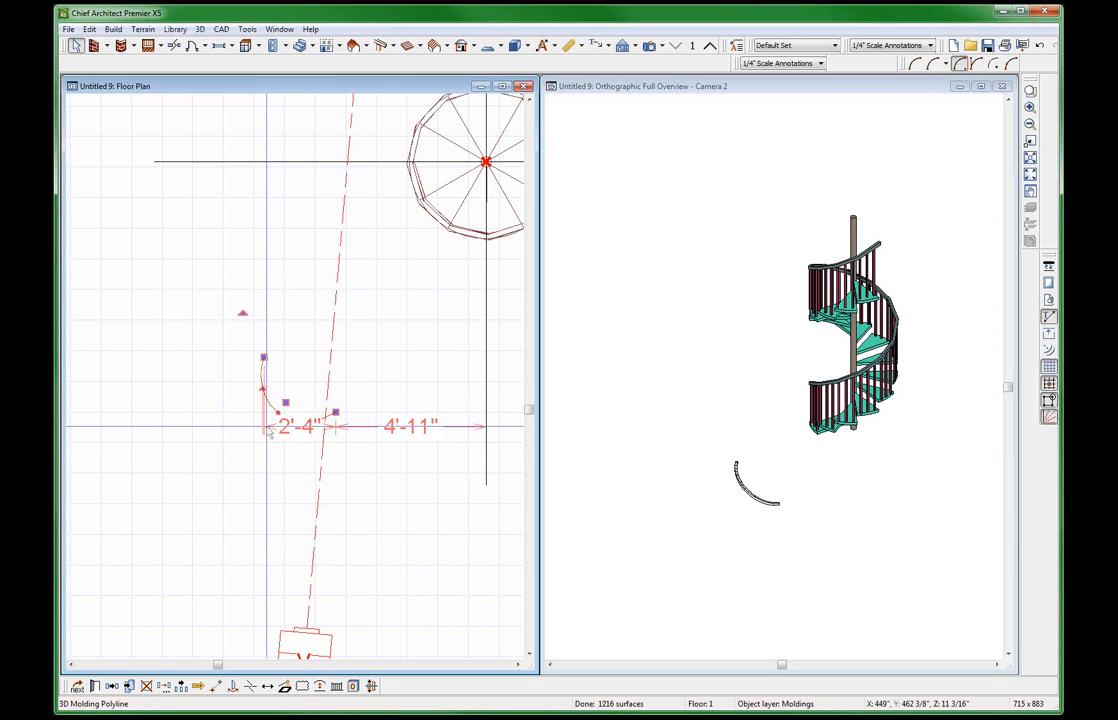
key("ctrl+e")
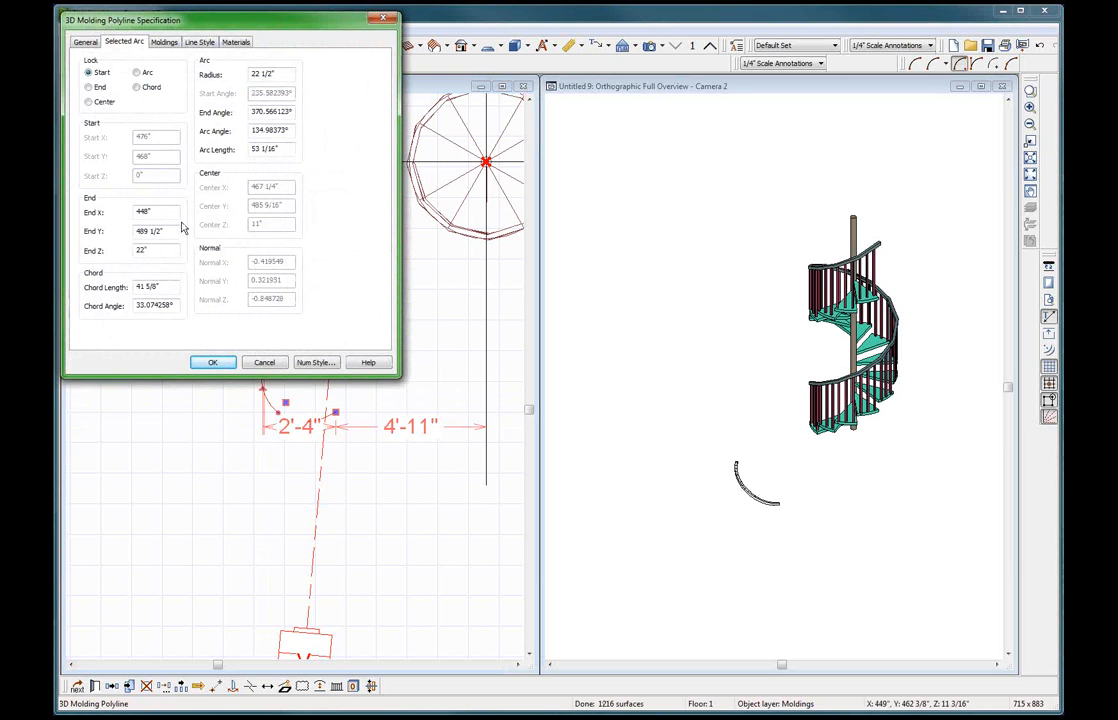
left_click(89, 102)
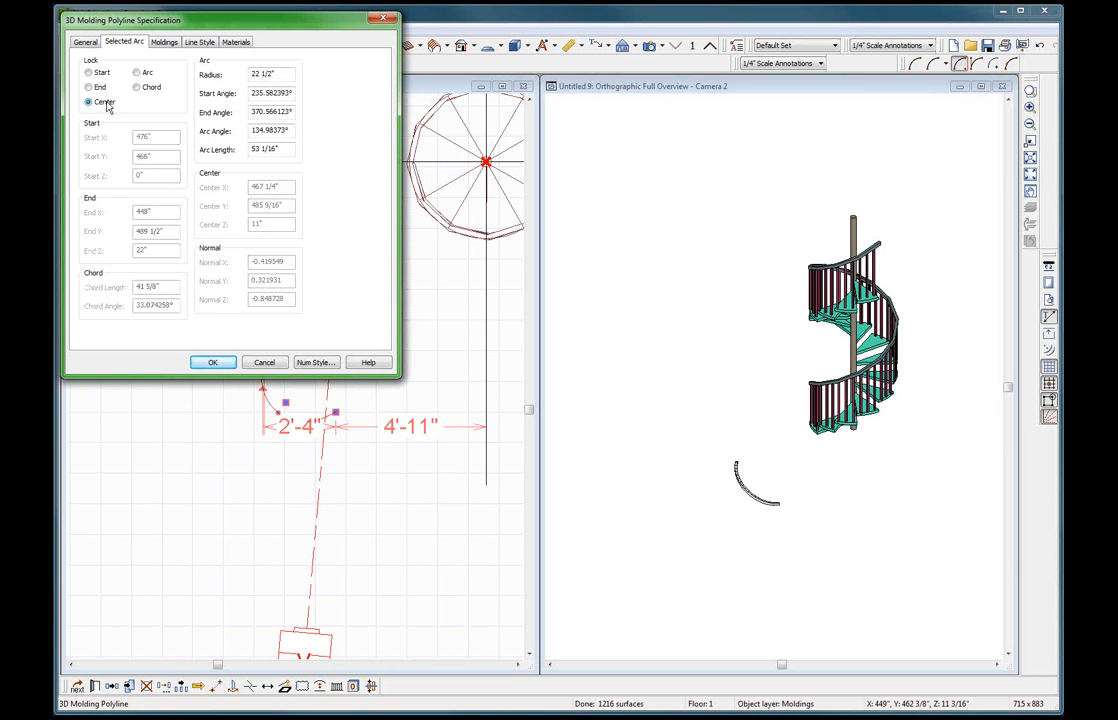
left_click_drag(282, 75, 186, 74)
type("29")
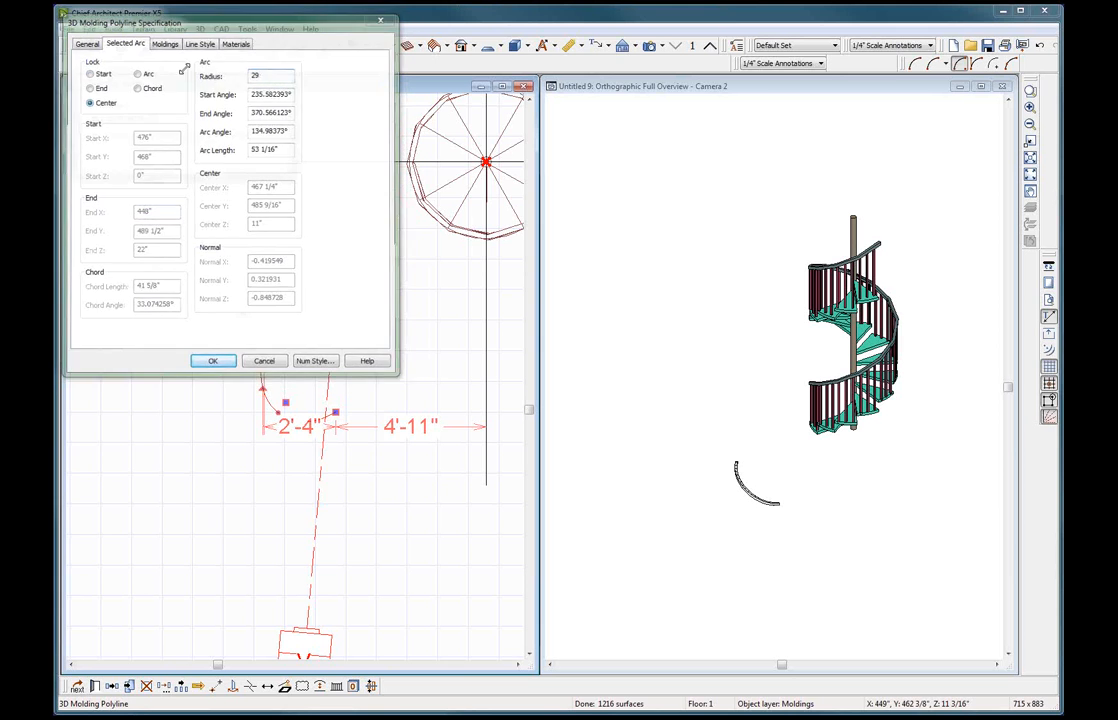
key("Return")
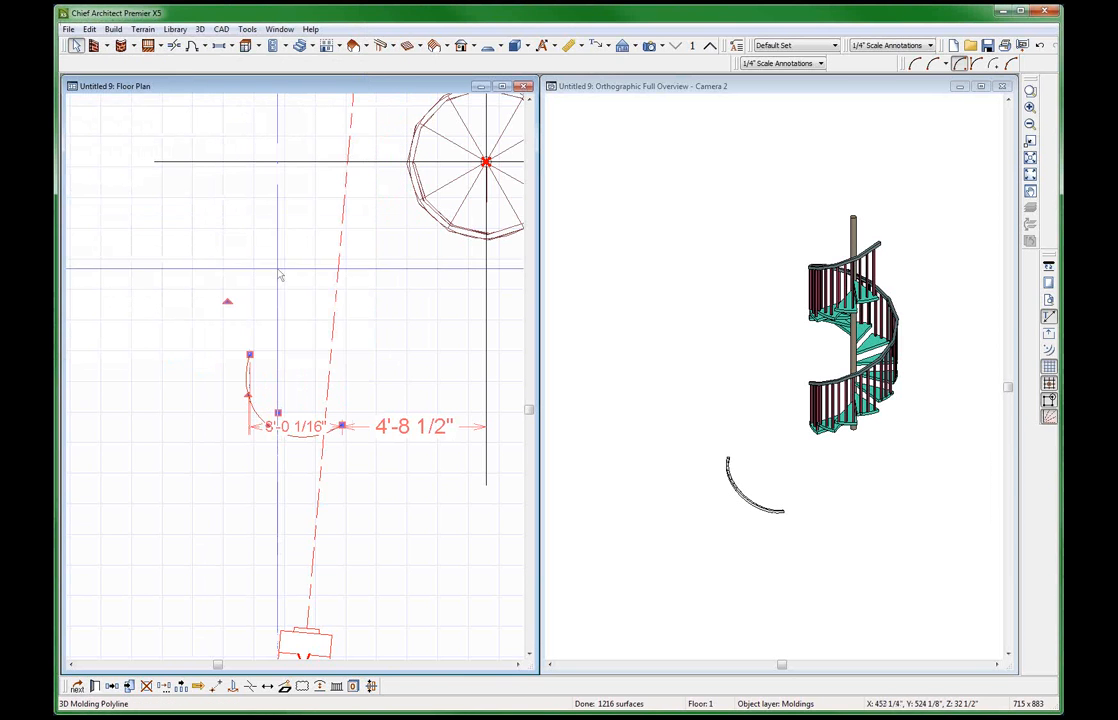
key("ctrl+e")
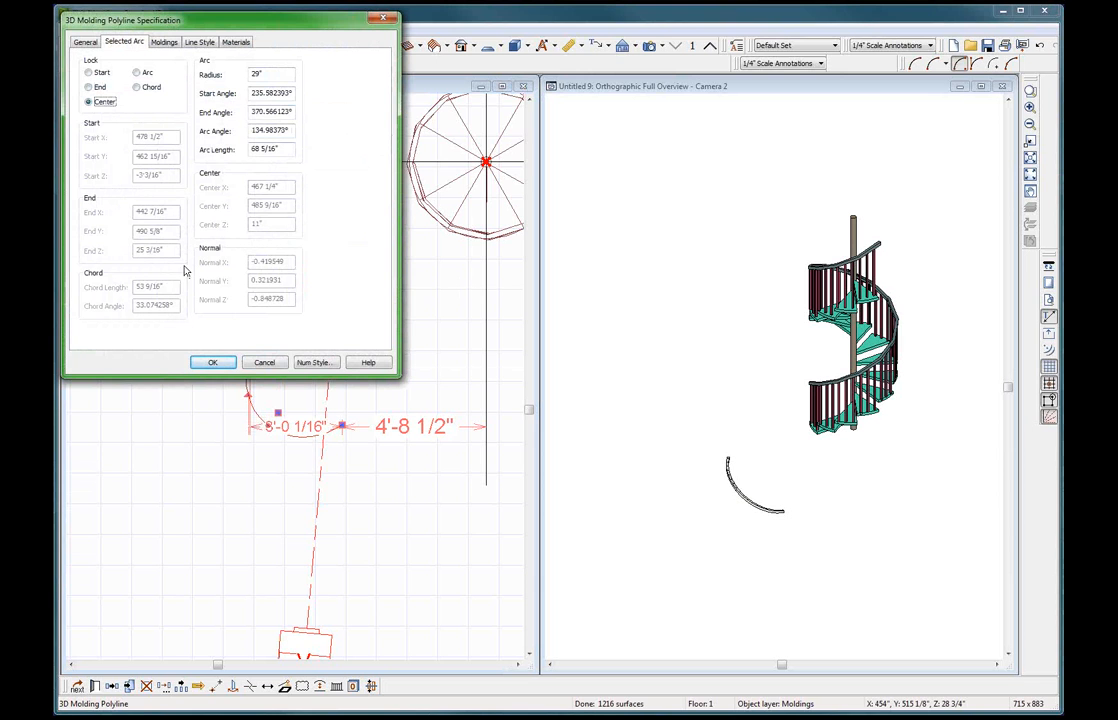
left_click(264, 362)
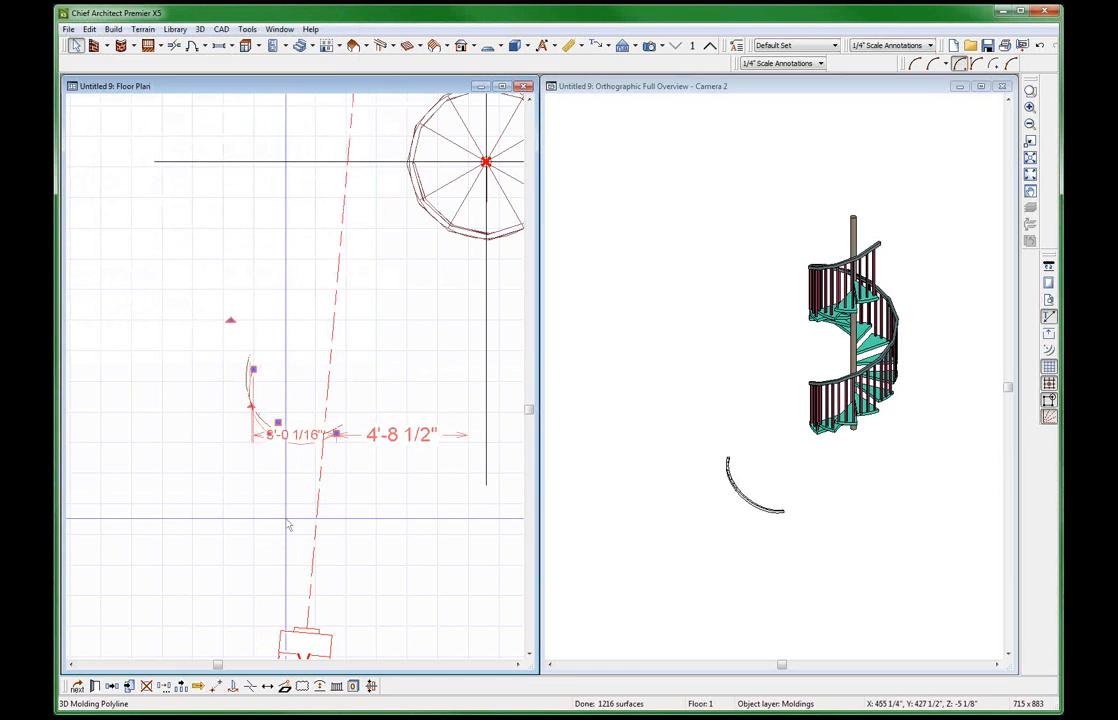
Delete the sloped molding and draw a loose, nearly closed CAD arc about 27 inches in radius beside the staircase plan.
scroll(288, 526, "down", 1)
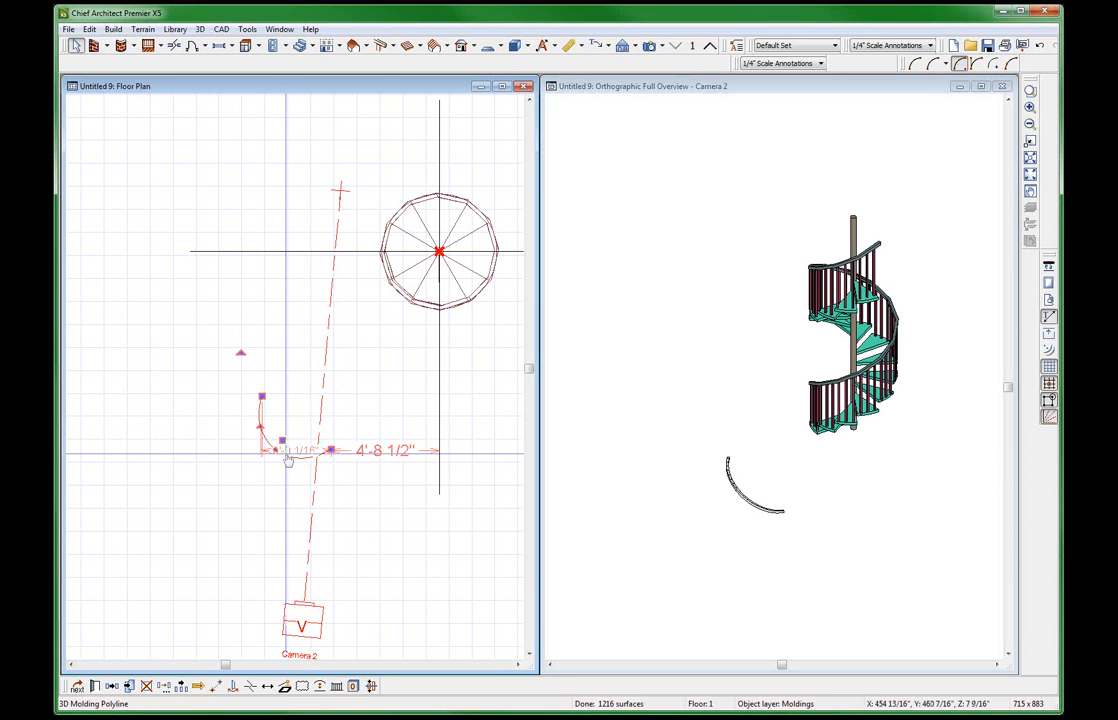
key("Delete")
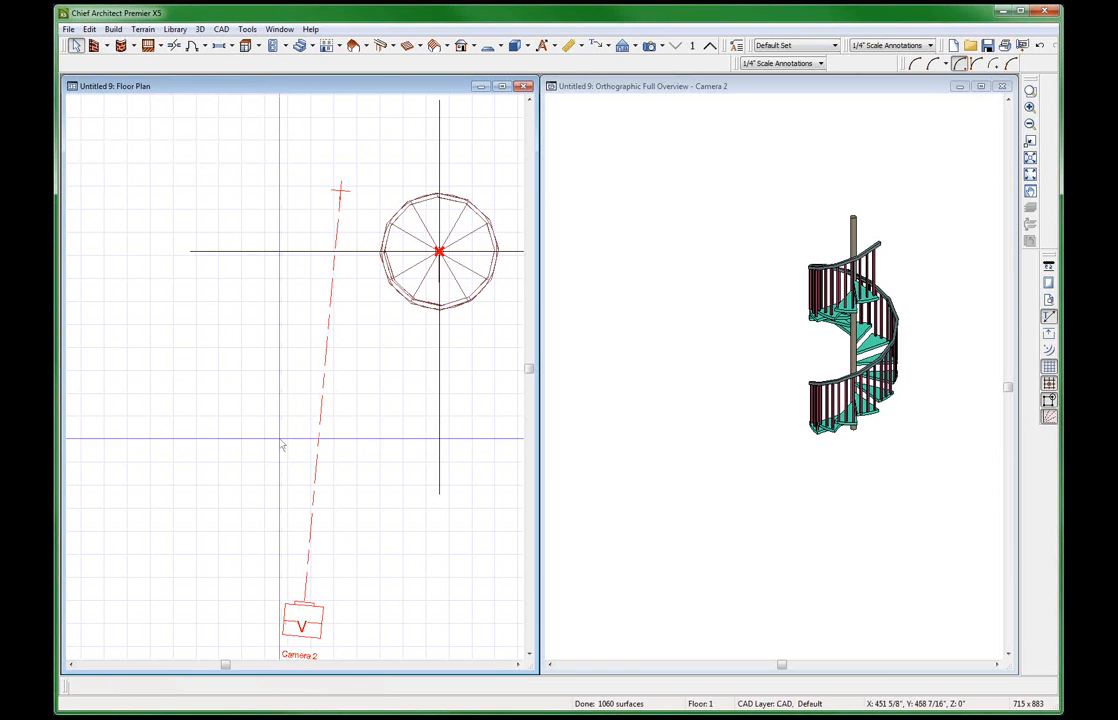
key("e")
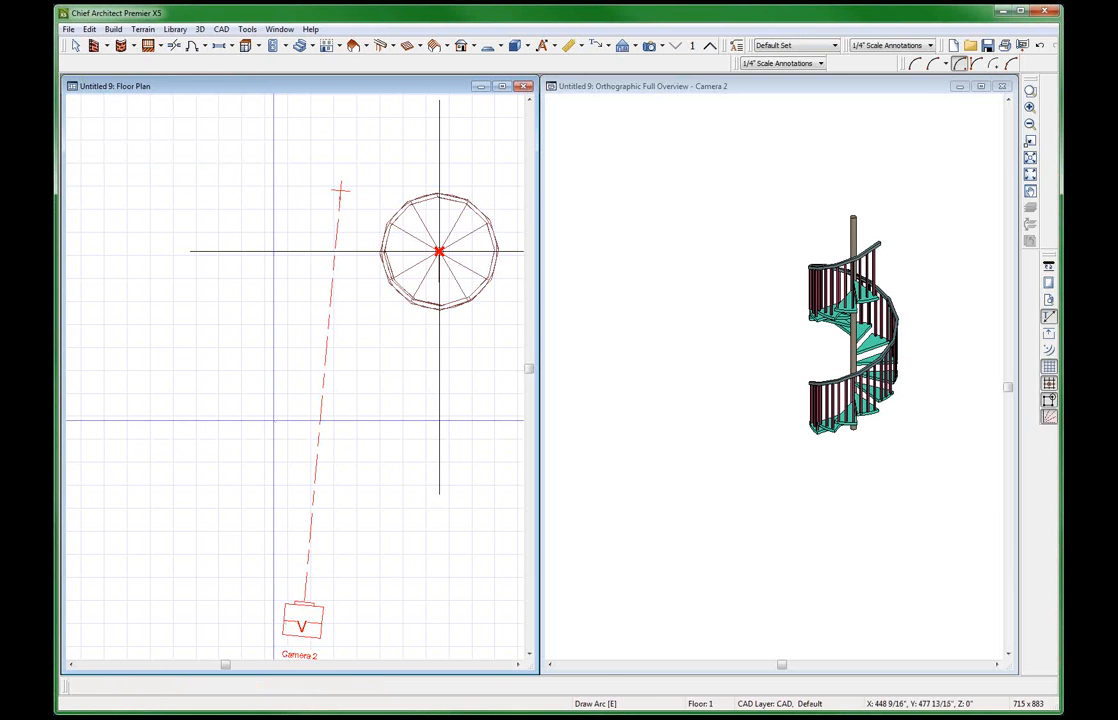
mouse_move(271, 427)
left_mouse_down()
mouse_move(260, 402)
mouse_move(312, 341)
mouse_move(298, 330)
mouse_move(334, 418)
left_mouse_up()
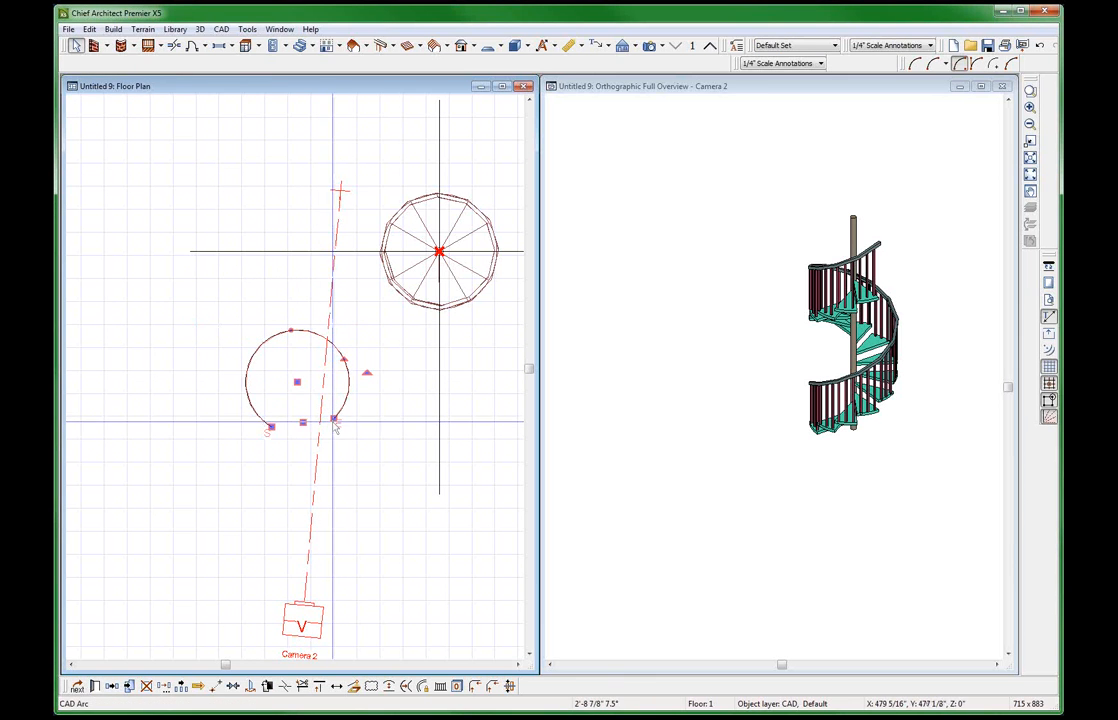
Convert the CAD arc to a 3D molding polyline and set its End Z to 7' with the start locked.
left_click(303, 687)
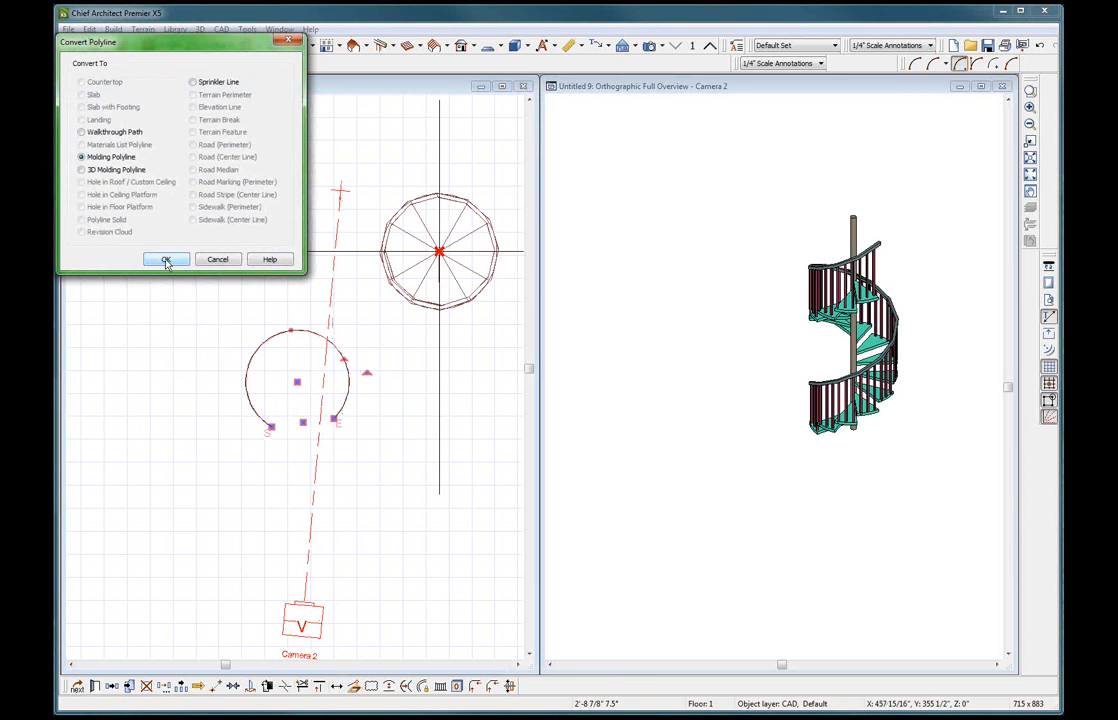
left_click(88, 170)
left_click(165, 259)
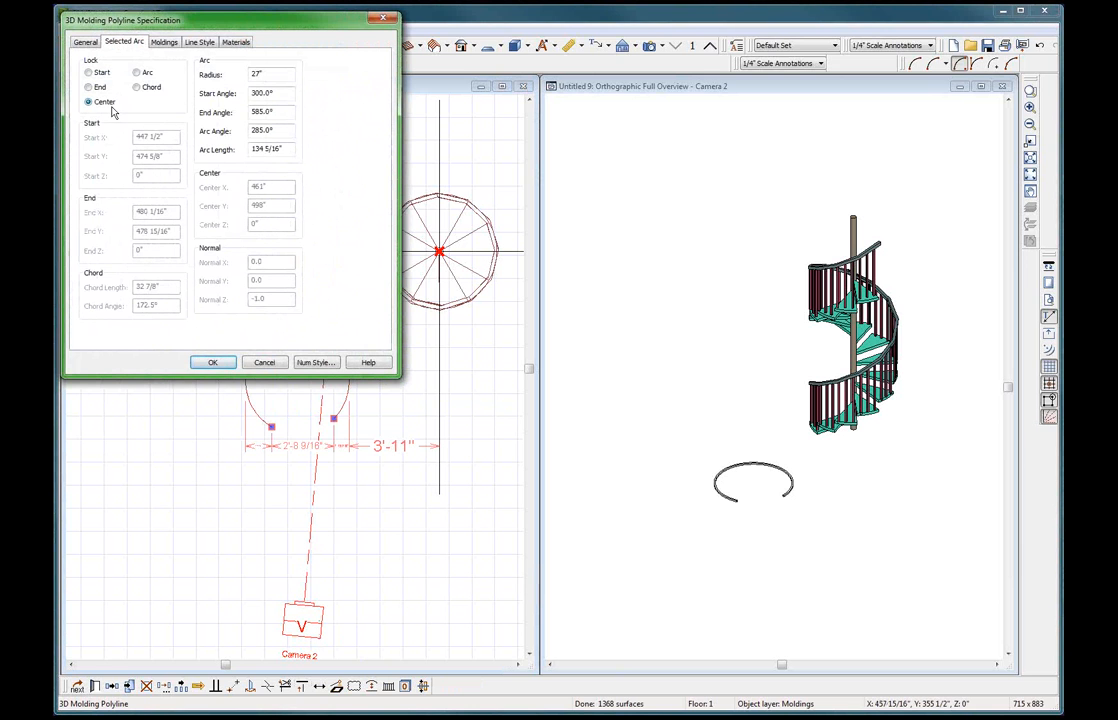
left_click(88, 72)
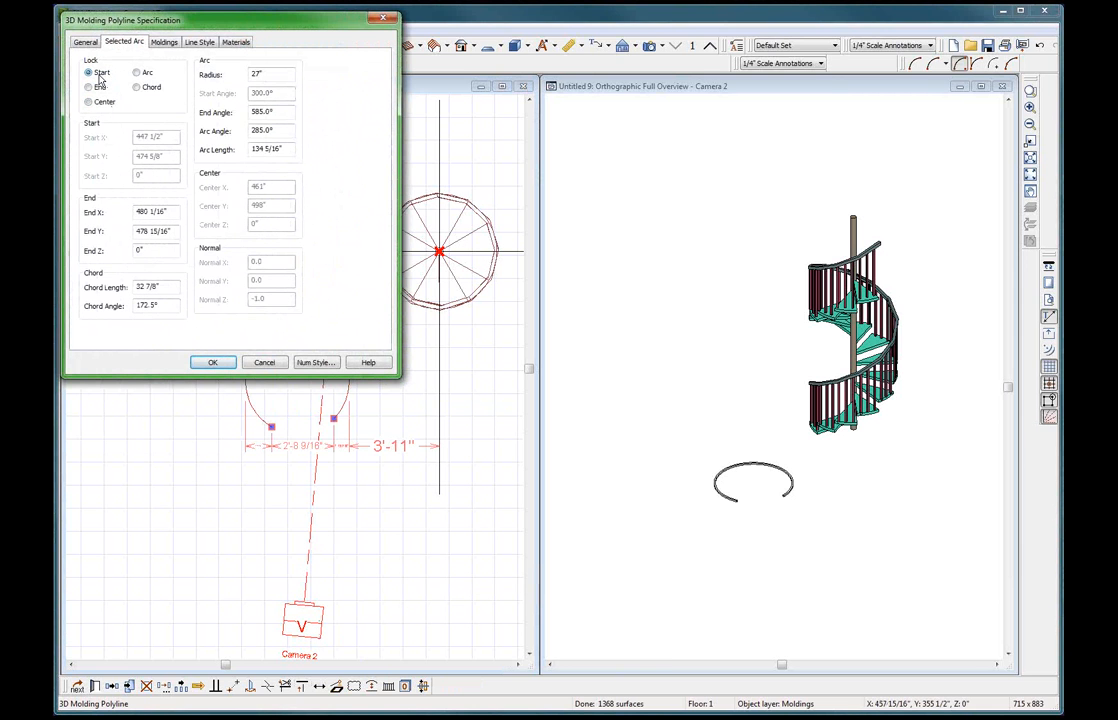
double_click(145, 250)
type("7")
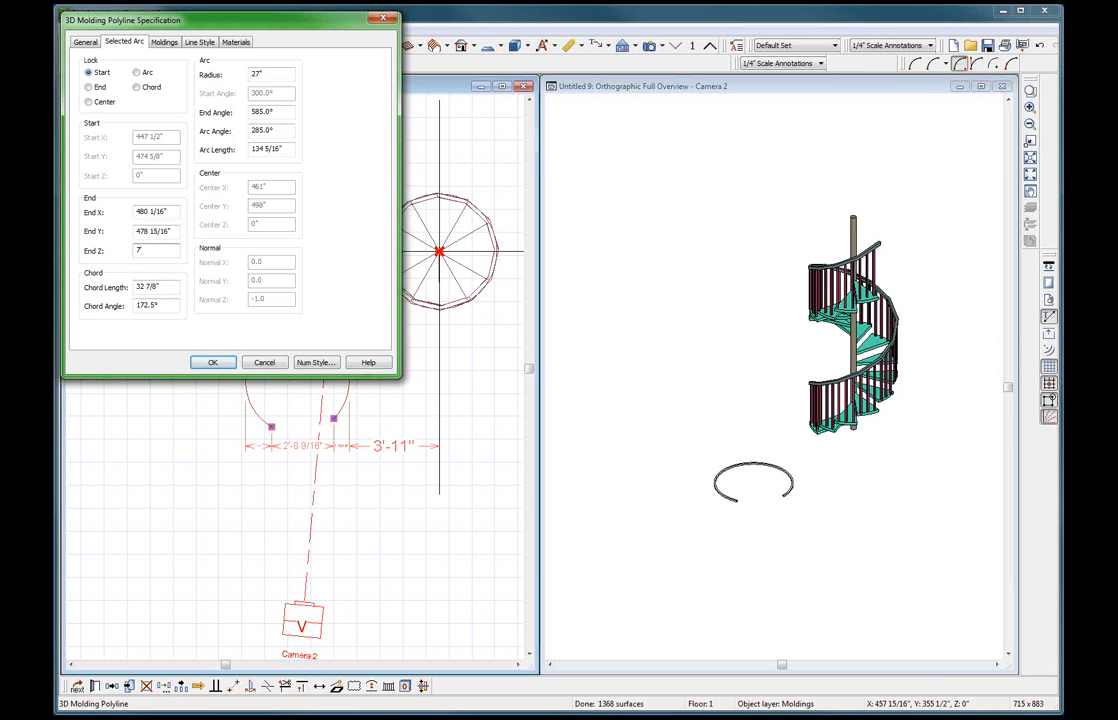
key("Return")
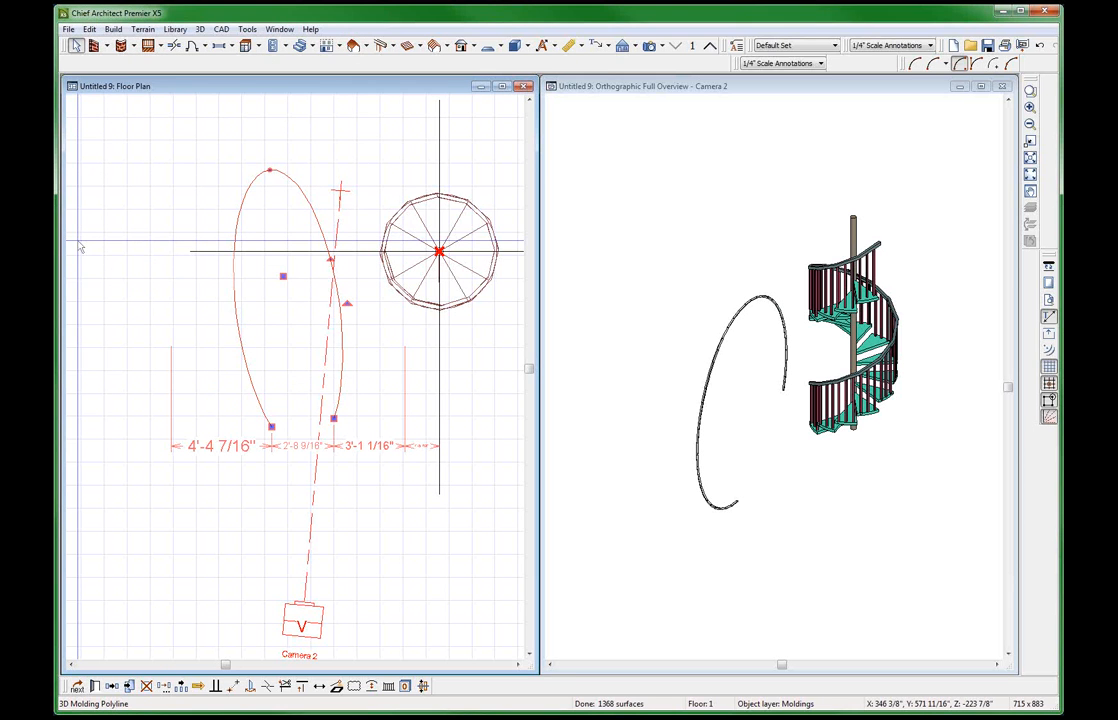
Try to set the raised molding arc's radius to 30 inches with the chord locked.
key("ctrl+e")
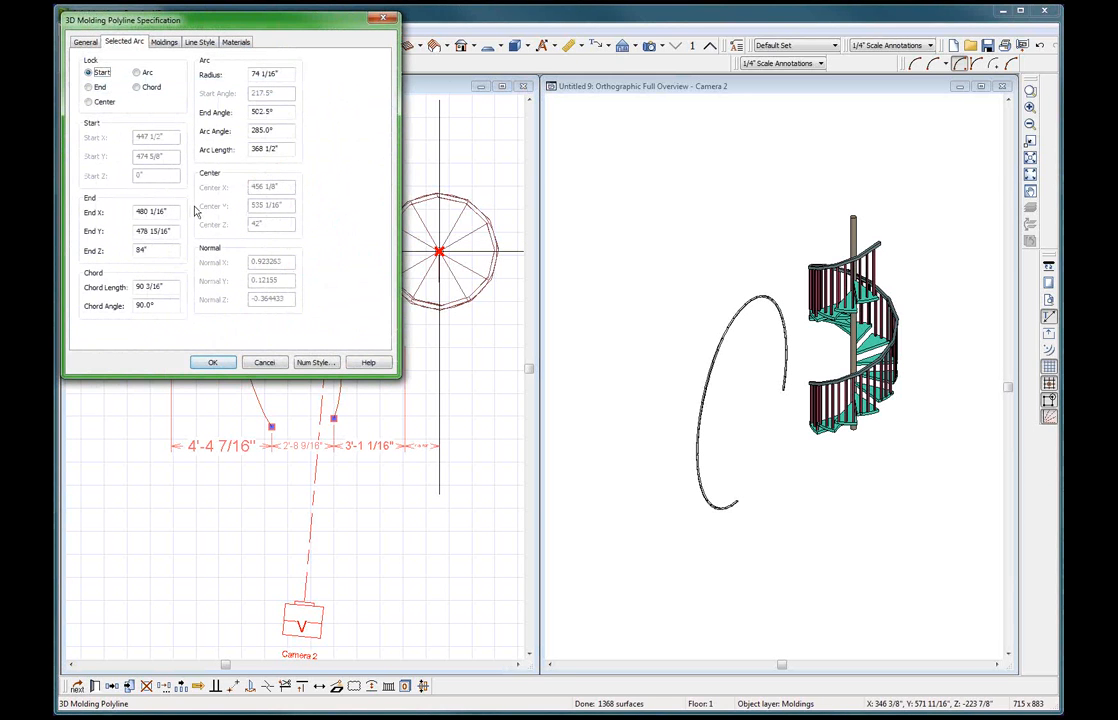
left_click(151, 89)
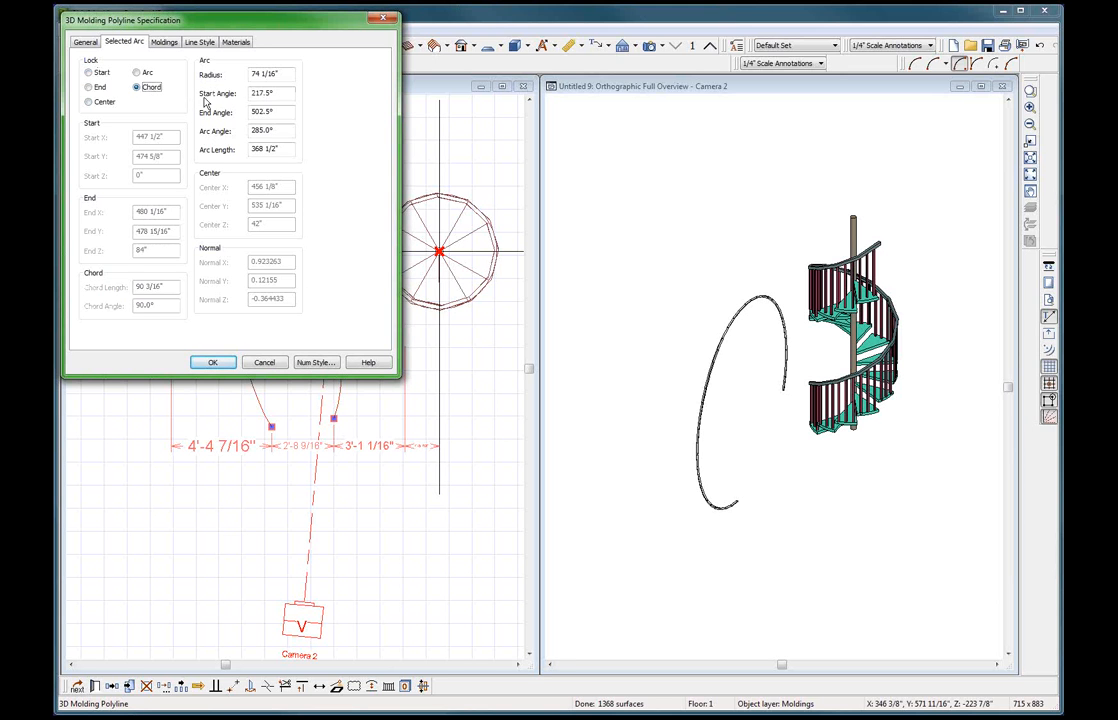
left_click_drag(283, 79, 195, 61)
type("30")
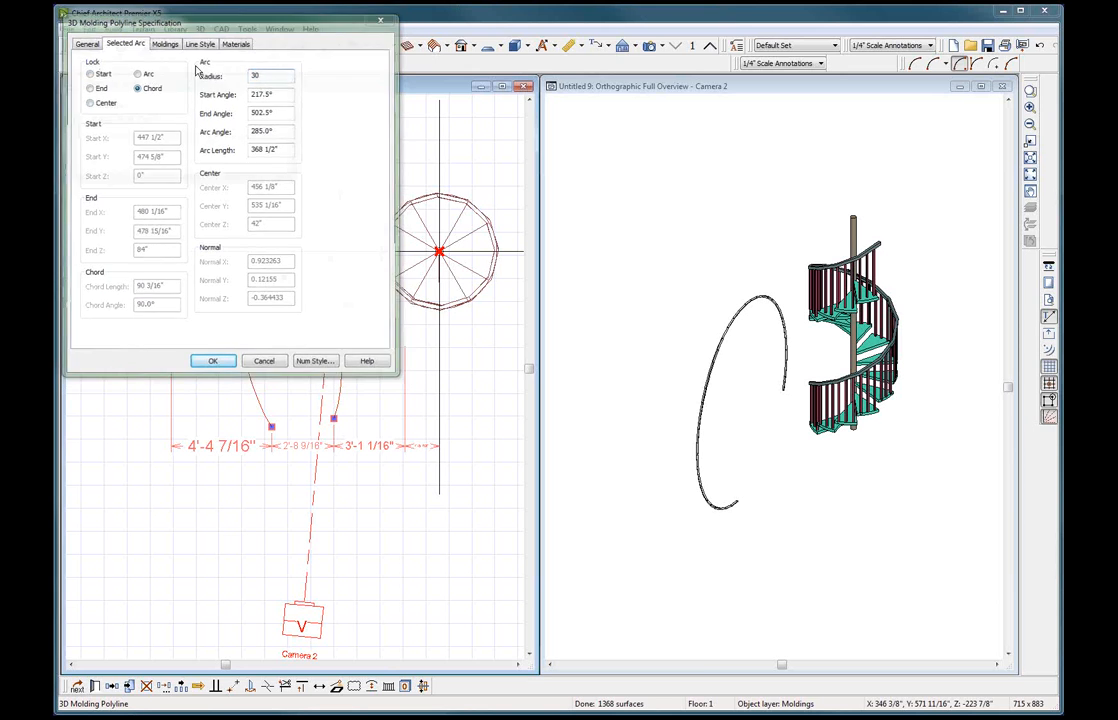
key("Return")
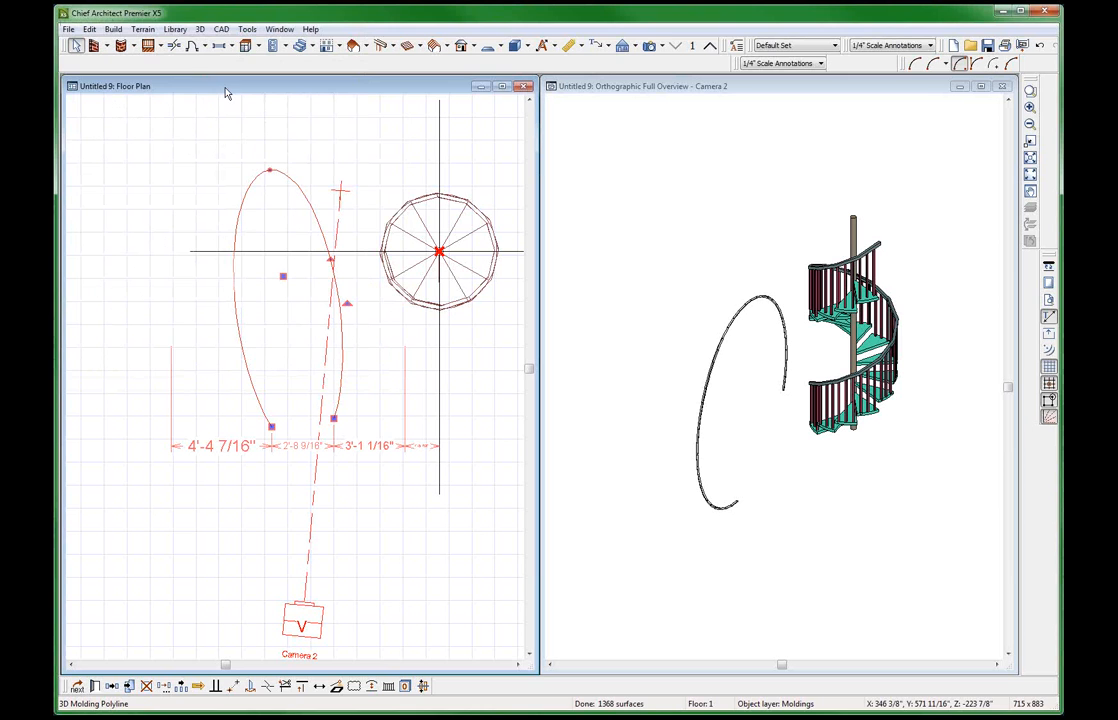
Retry the 30-inch radius with the chord locked and compare which arc values the Arc, Start and Center locks leave editable.
left_click(95, 686)
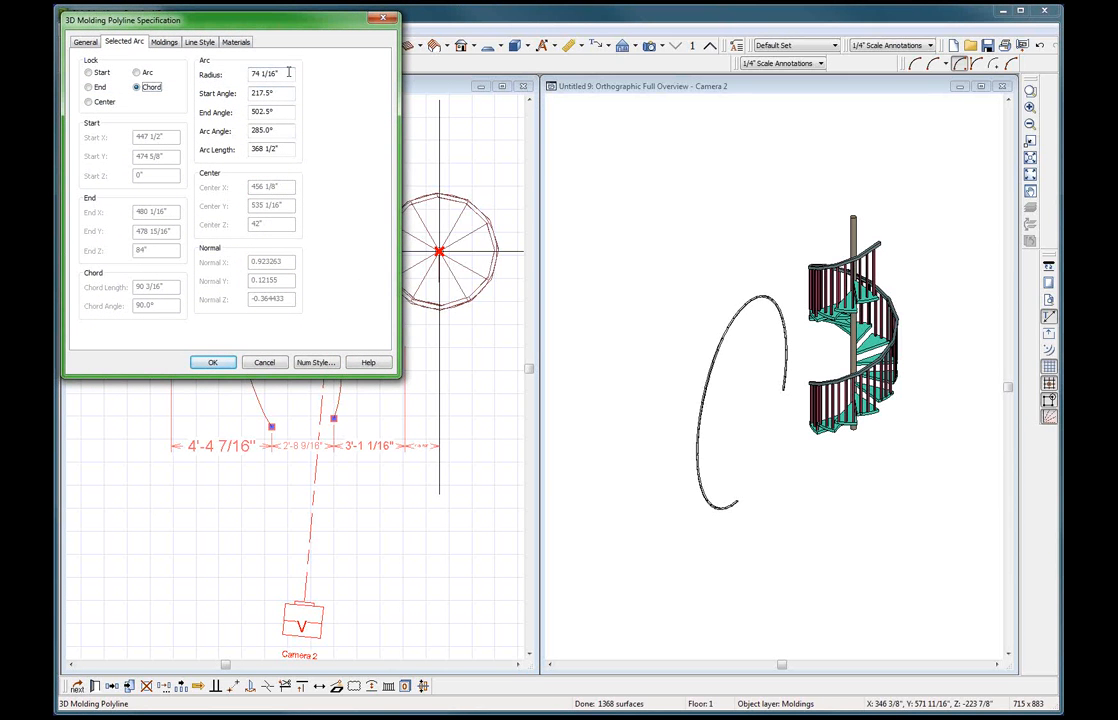
left_click_drag(288, 72, 250, 73)
type("30")
key("Tab")
left_click(90, 73)
left_click(136, 73)
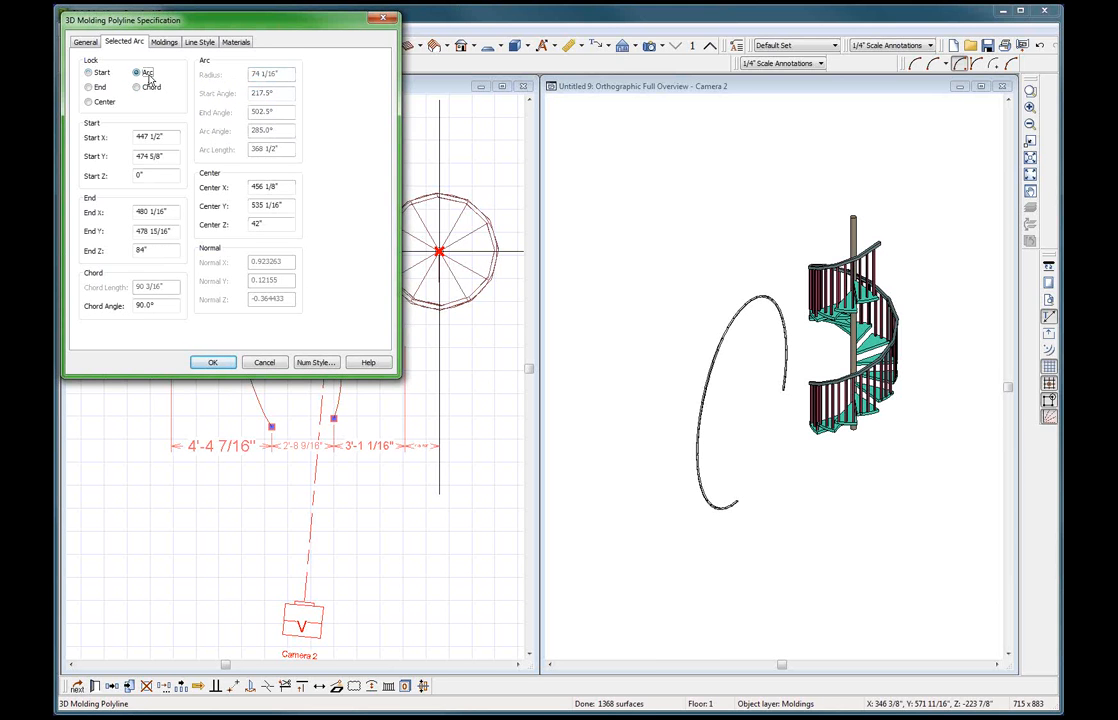
left_click(90, 73)
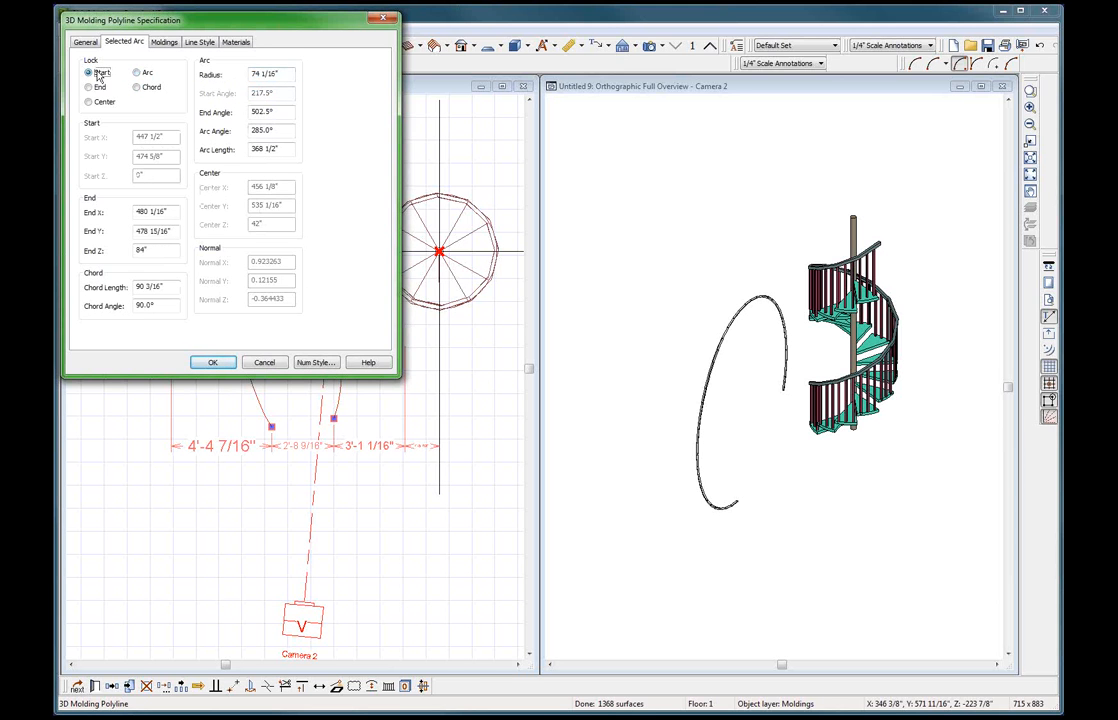
left_click(99, 105)
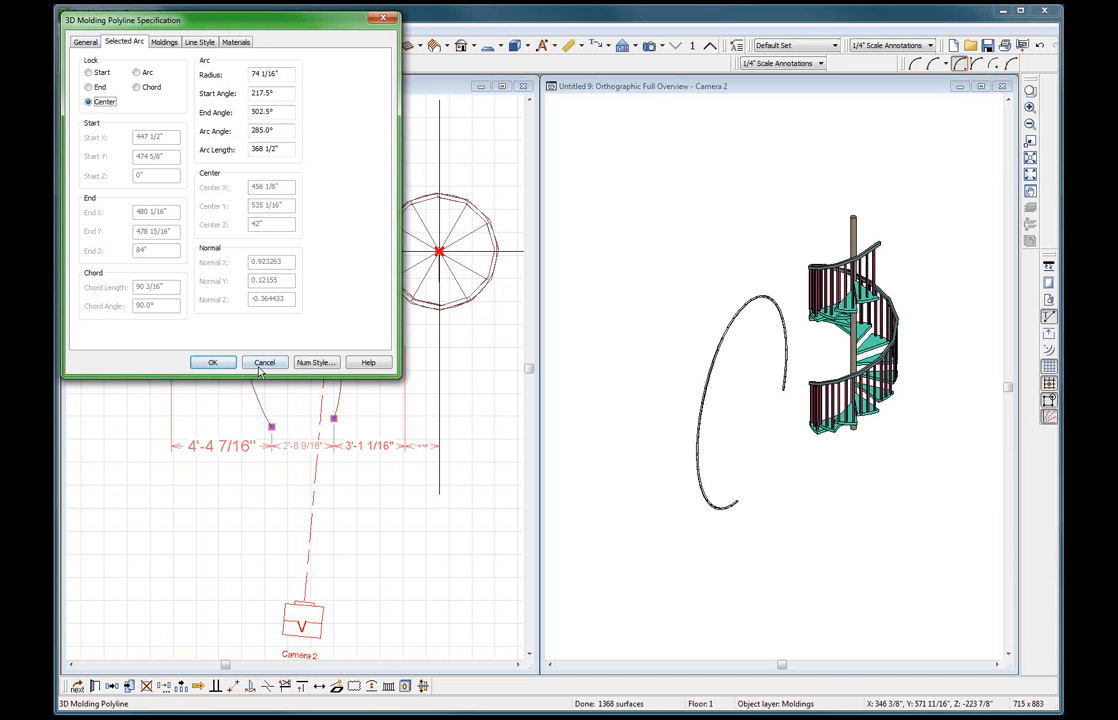
left_click(222, 362)
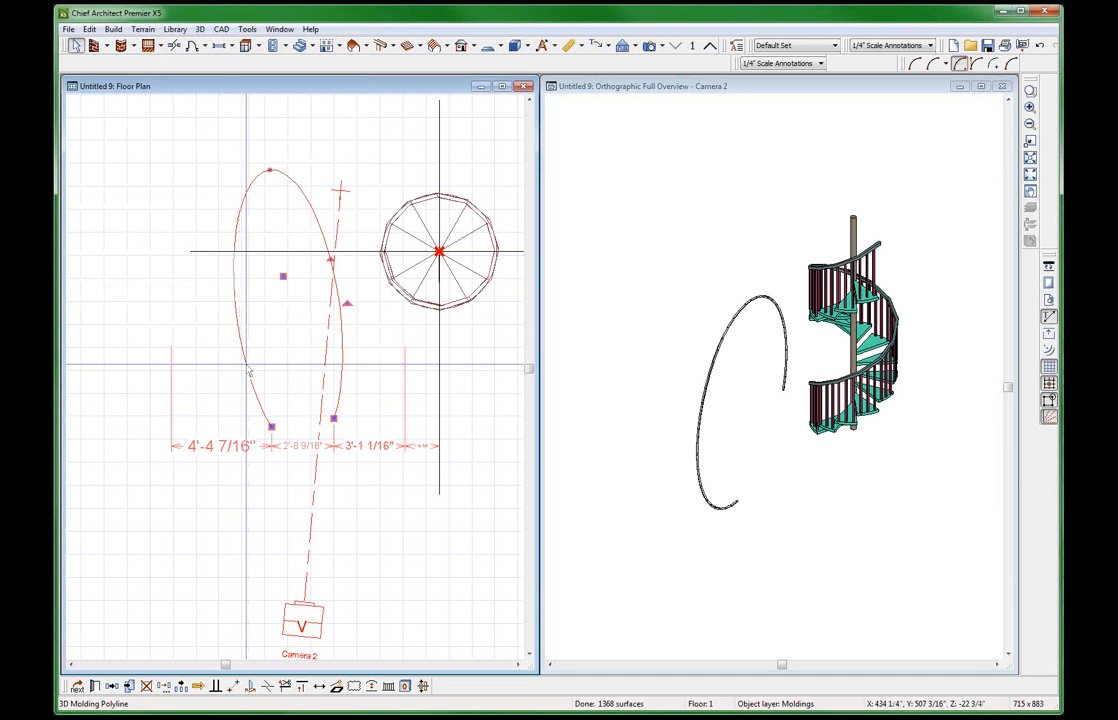
Test a 30-inch radius with the start locked to see its effect on the arc's end values, and discard the change.
key("ctrl+e")
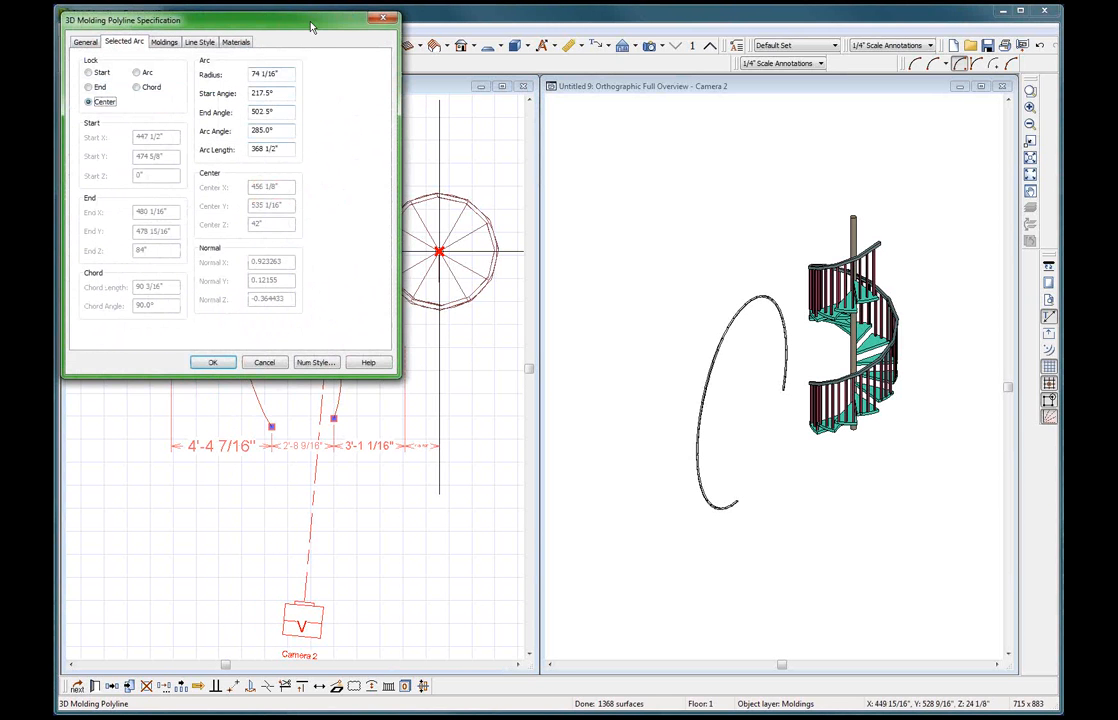
left_click_drag(307, 15, 703, 154)
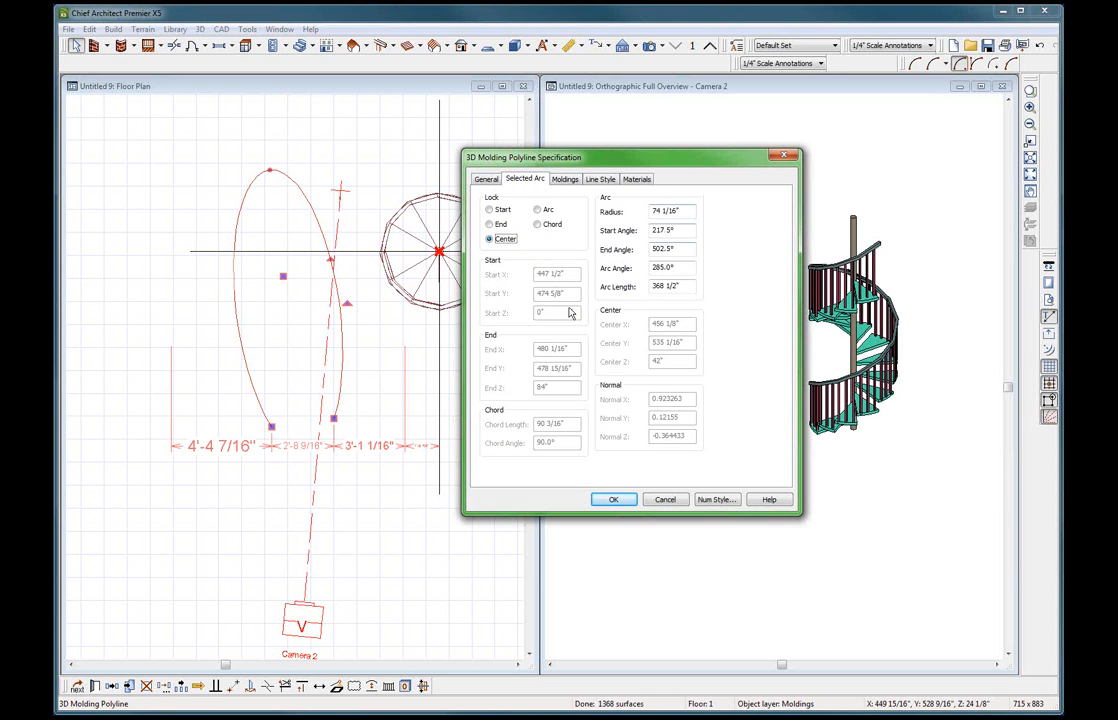
left_click(490, 210)
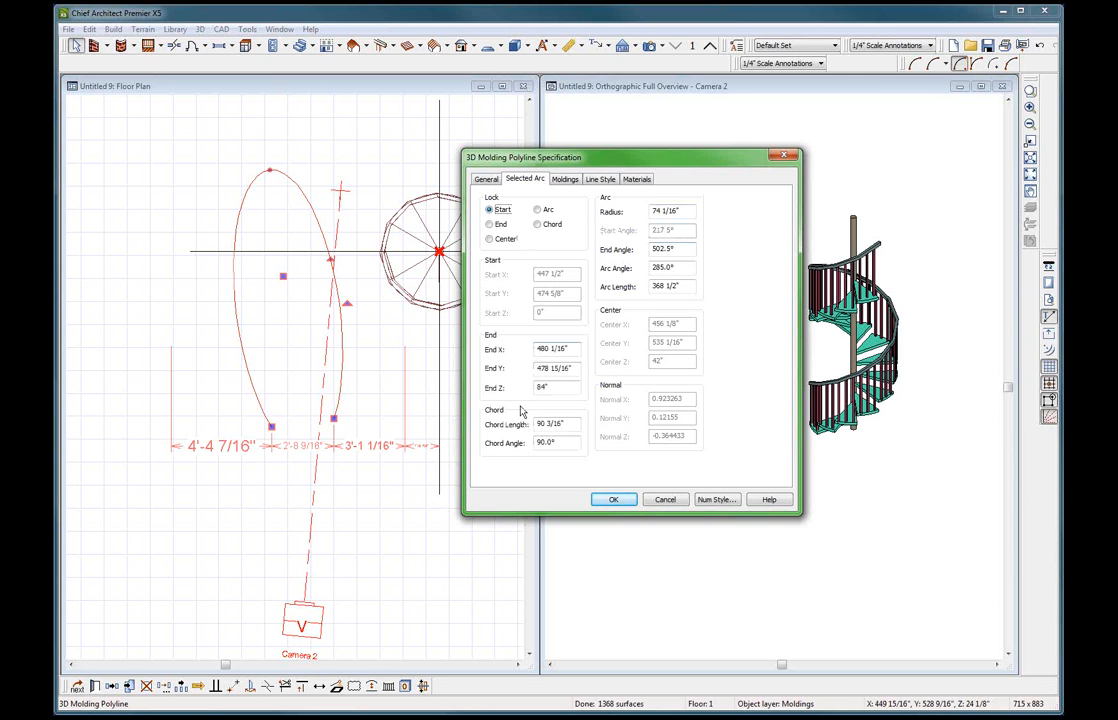
left_click_drag(688, 213, 608, 215)
type("30")
key("Tab")
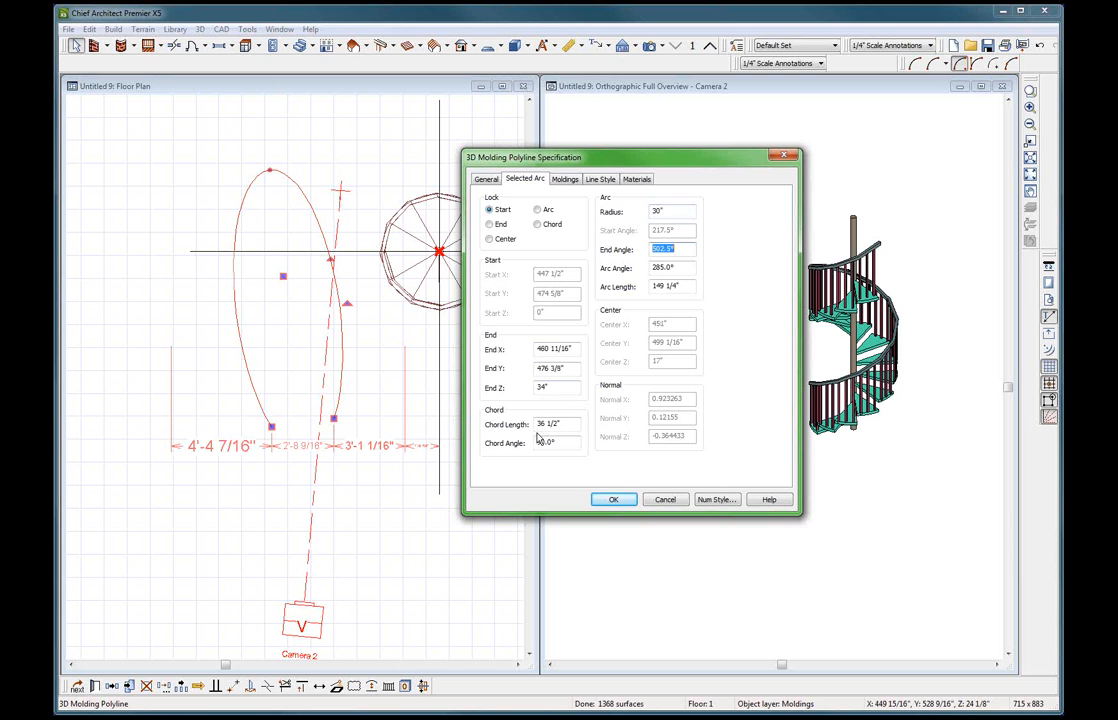
left_click(665, 501)
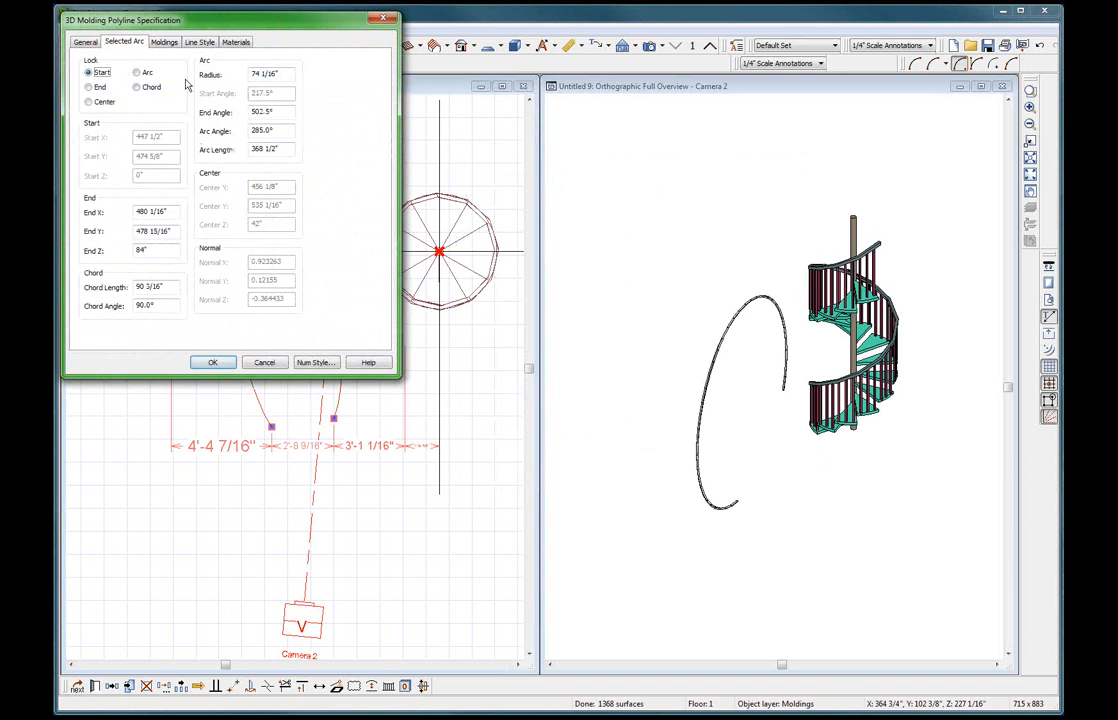
Test a 30-inch radius with the center locked to see its effect on both ends' heights, and discard the change.
left_click(89, 102)
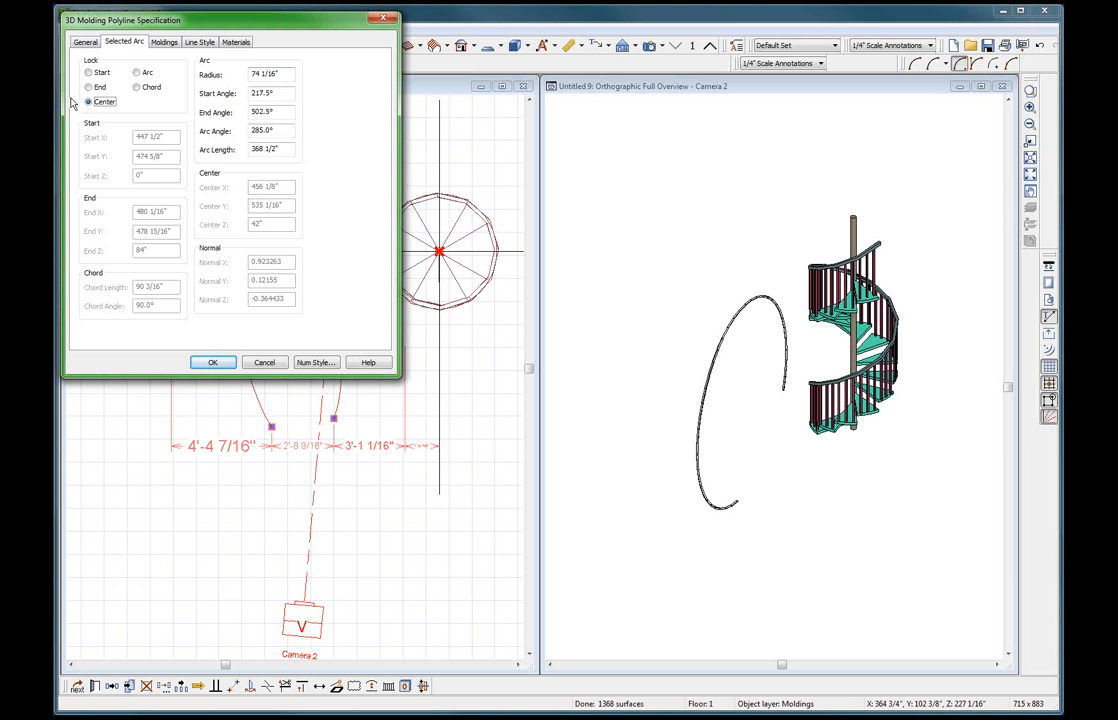
left_click_drag(293, 74, 240, 66)
type("30")
key("Tab")
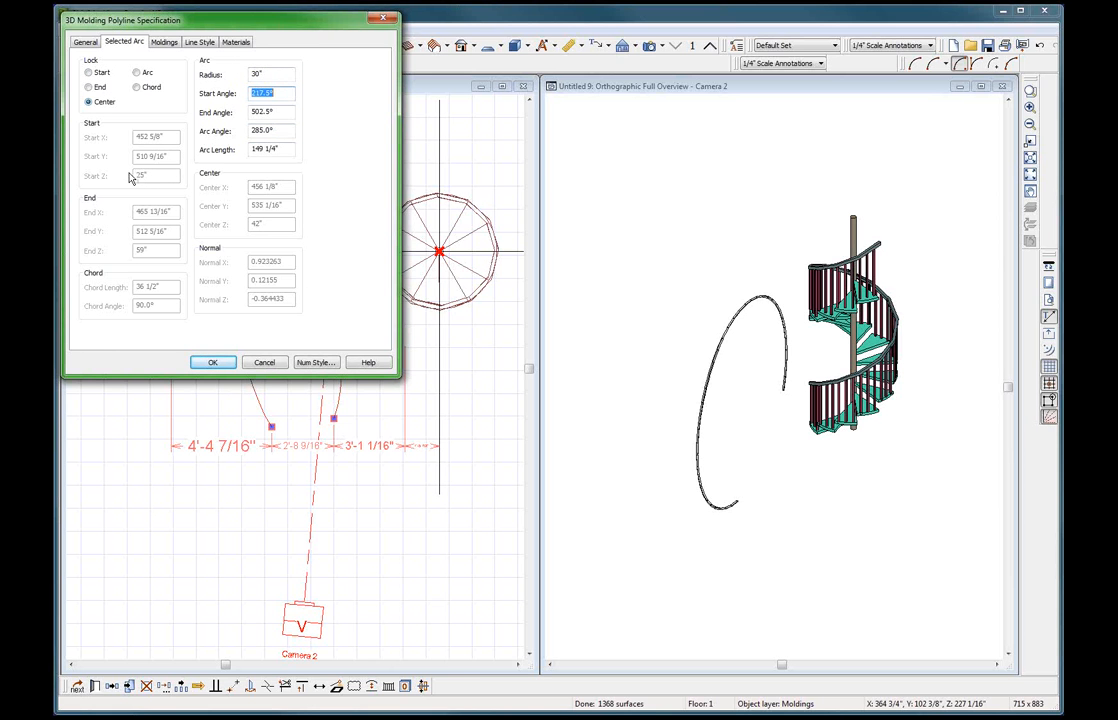
left_click(266, 363)
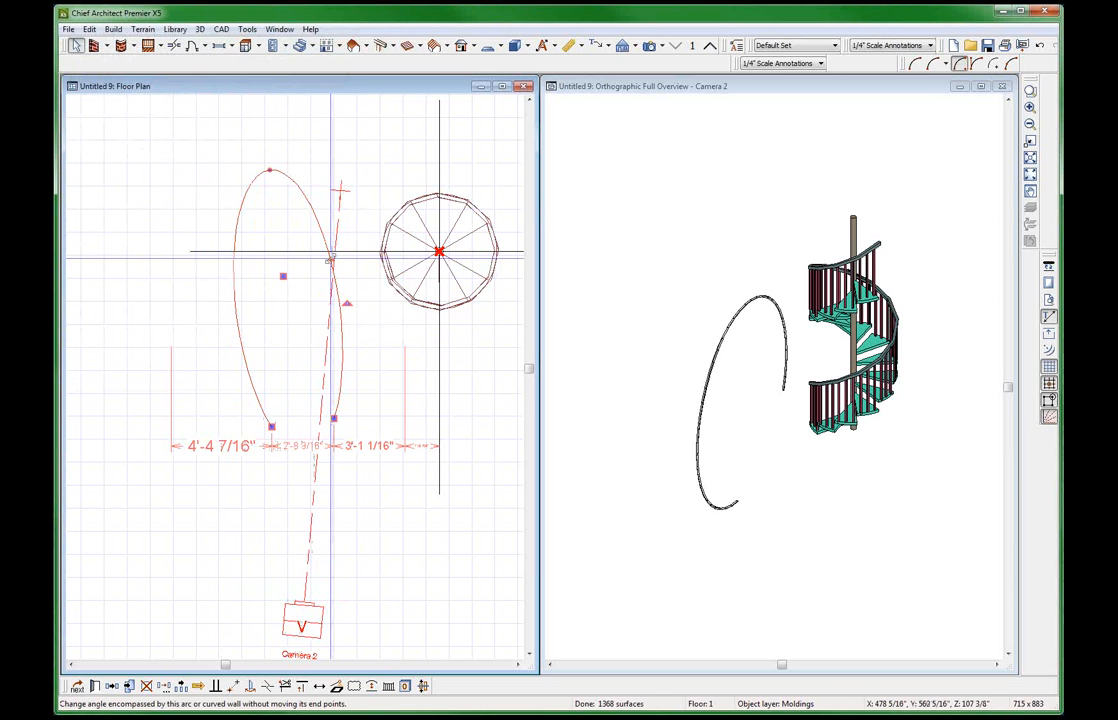
Reshape the raised molding arc in the floor plan into a much shorter curve with a smaller arc angle.
left_click_drag(331, 260, 284, 338)
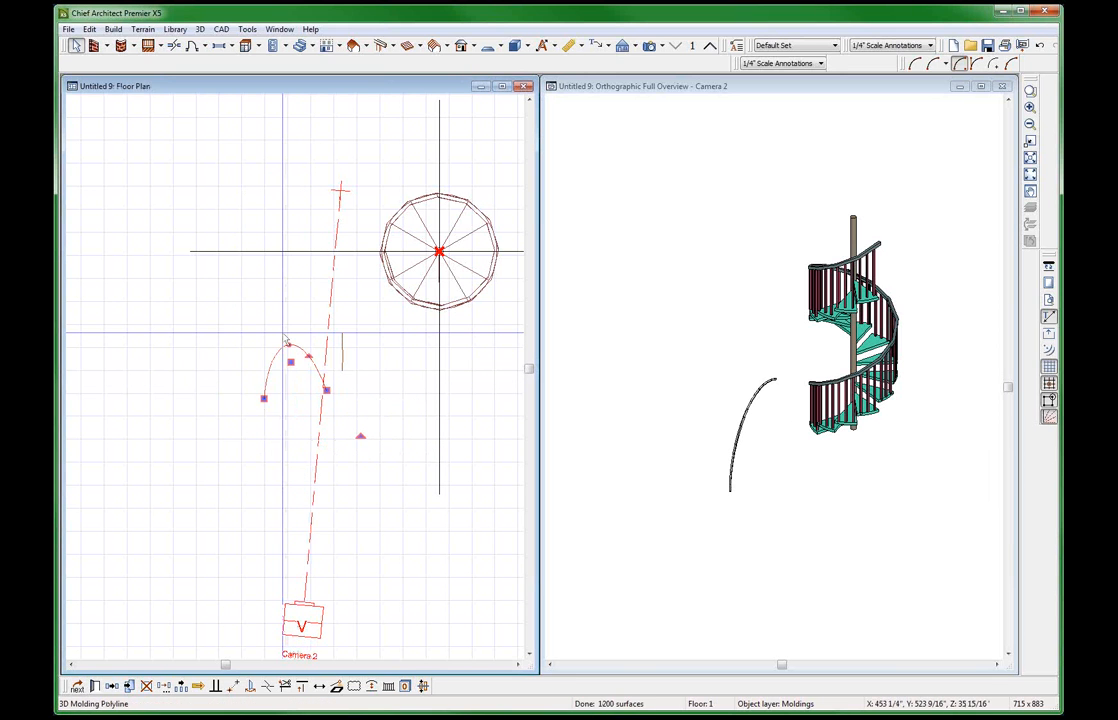
Delete the short raised molding arc from the floor plan.
left_click(283, 333)
left_click(293, 345)
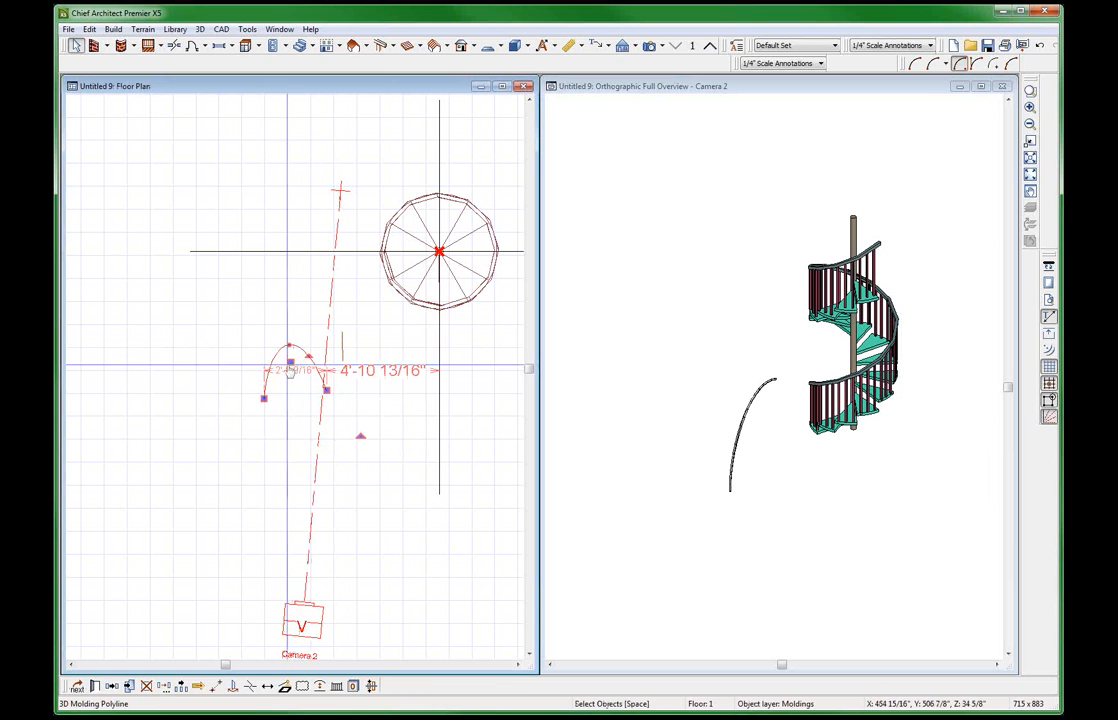
mouse_move(290, 360)
left_mouse_down()
mouse_move(302, 322)
mouse_move(309, 354)
left_mouse_up()
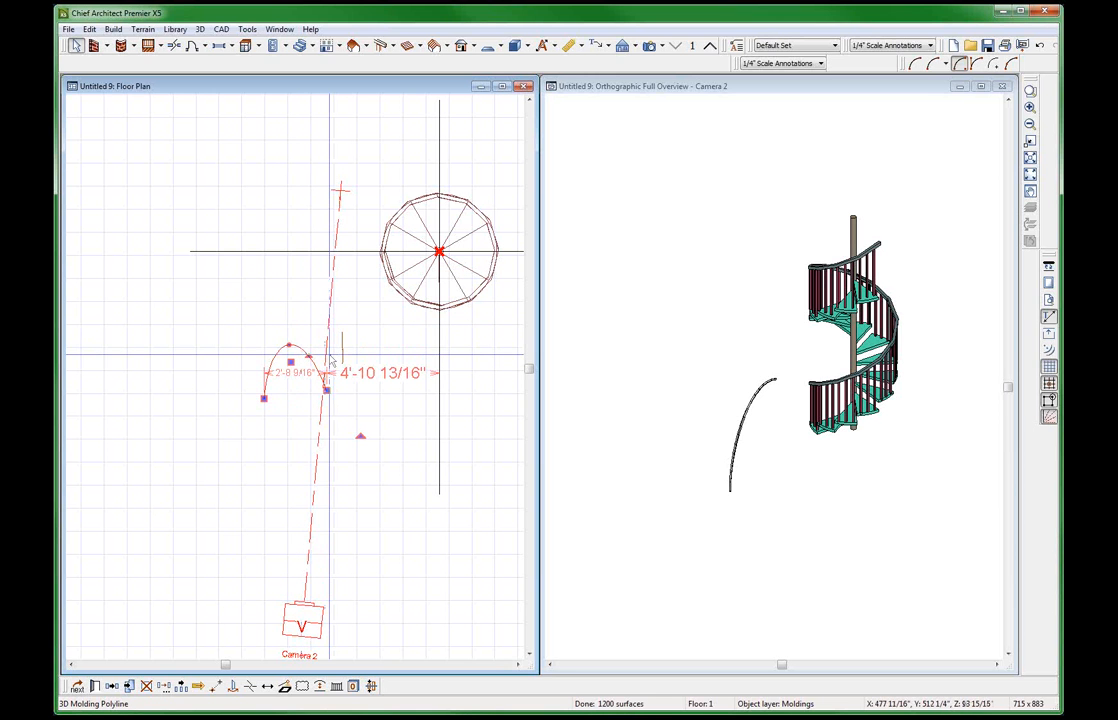
scroll(332, 358, "down", 1)
key("Delete")
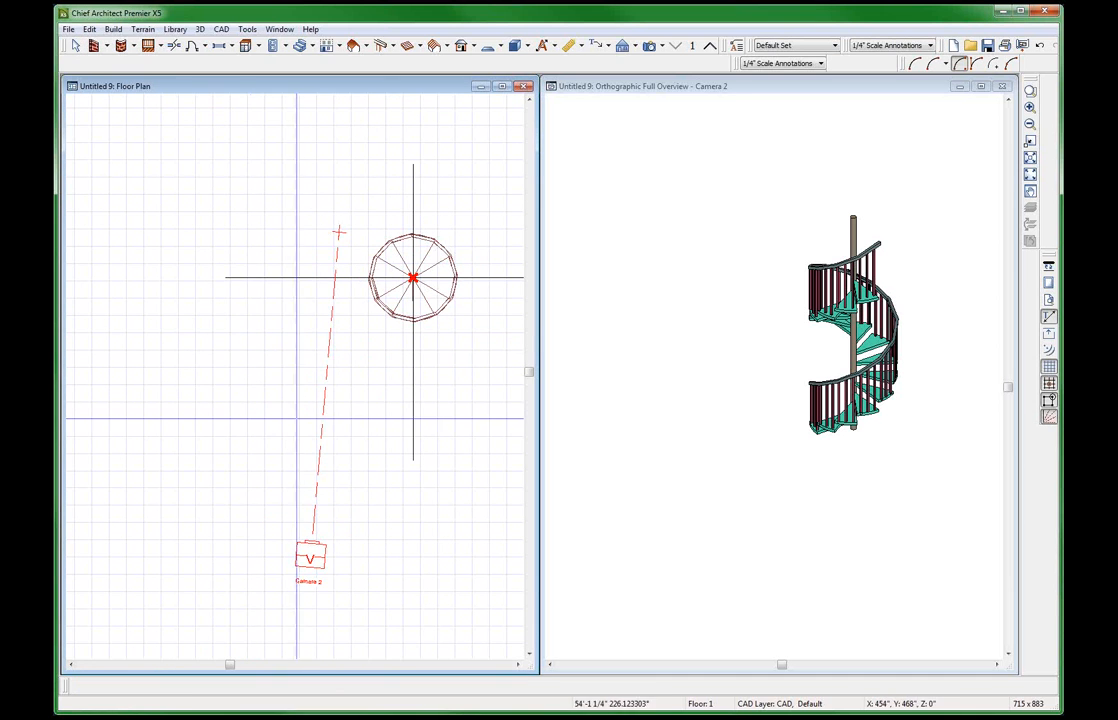
Draw an open CAD arc of about 42 inches radius below the staircase and convert it to a 3D molding polyline.
left_click_drag(231, 418, 281, 476)
key("space")
left_click(352, 394)
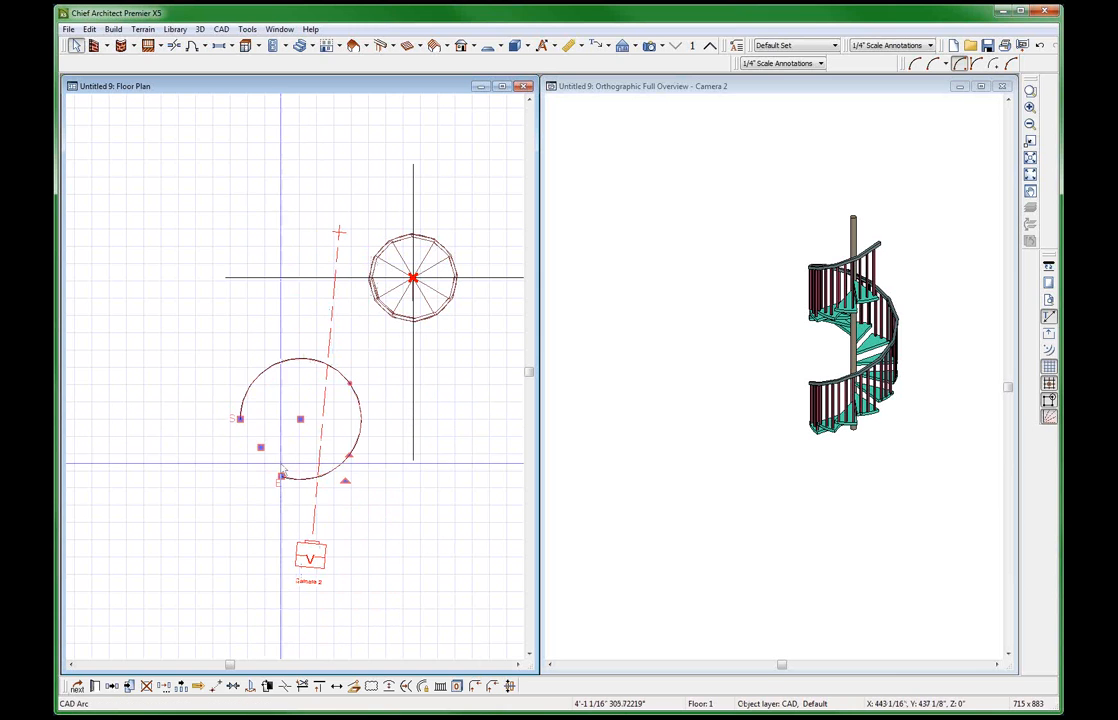
left_click(353, 688)
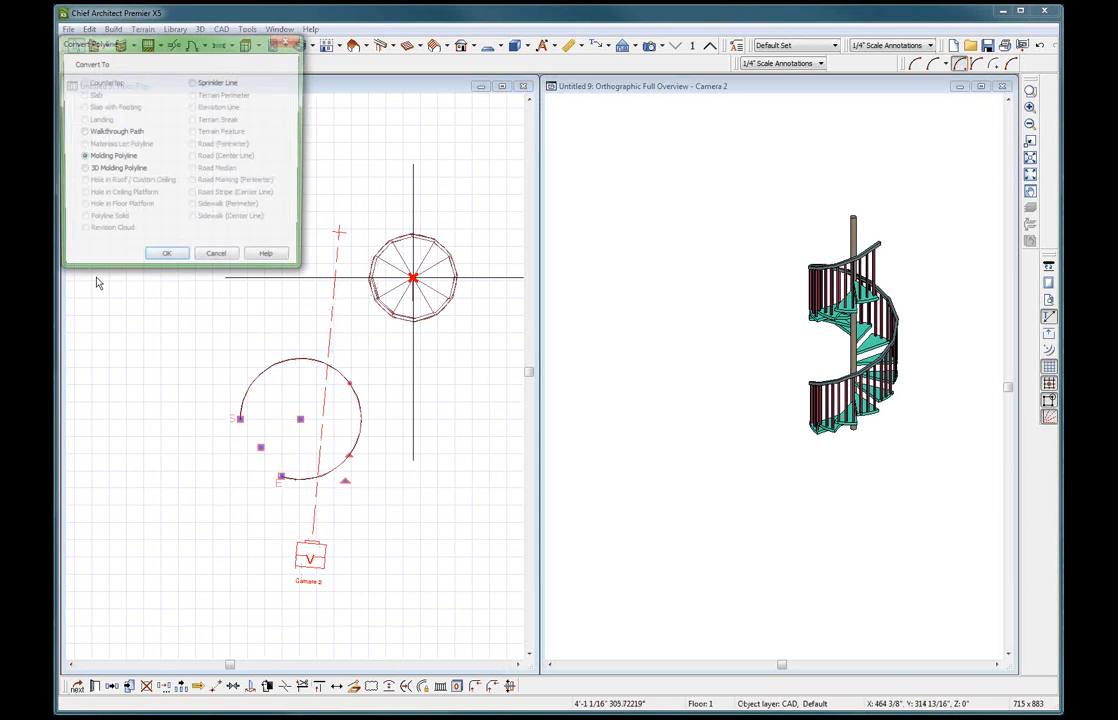
left_click(100, 170)
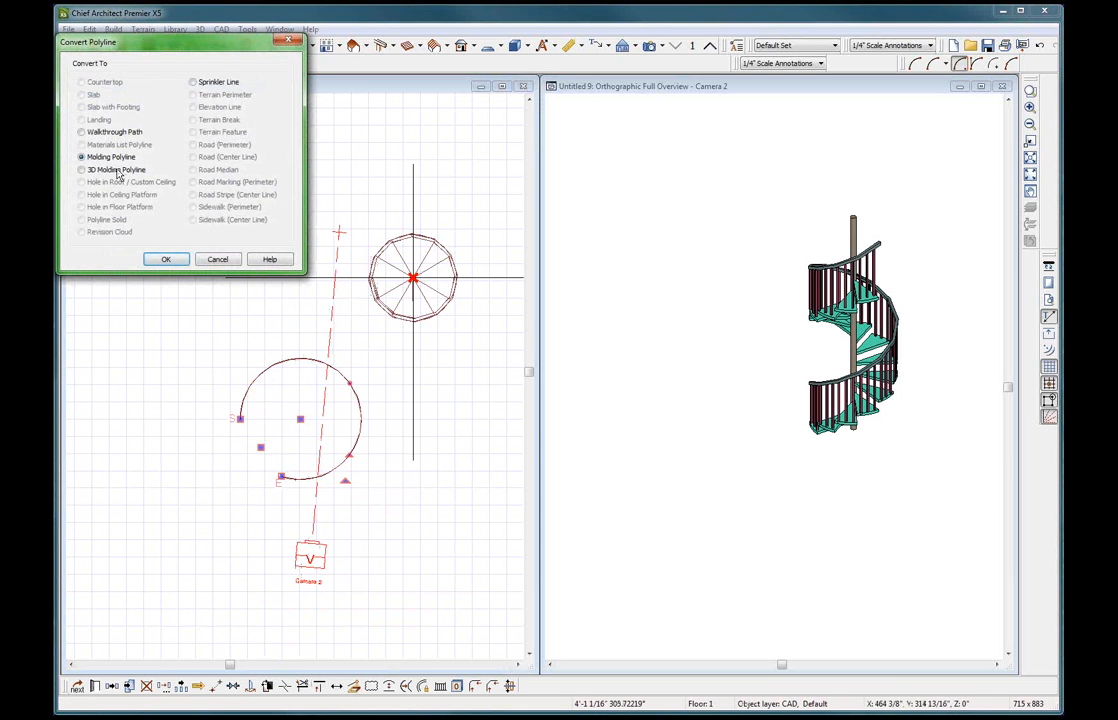
left_click(166, 260)
Set the new polyline's molding profile to 2 inches high and 2 inches wide.
left_click(165, 44)
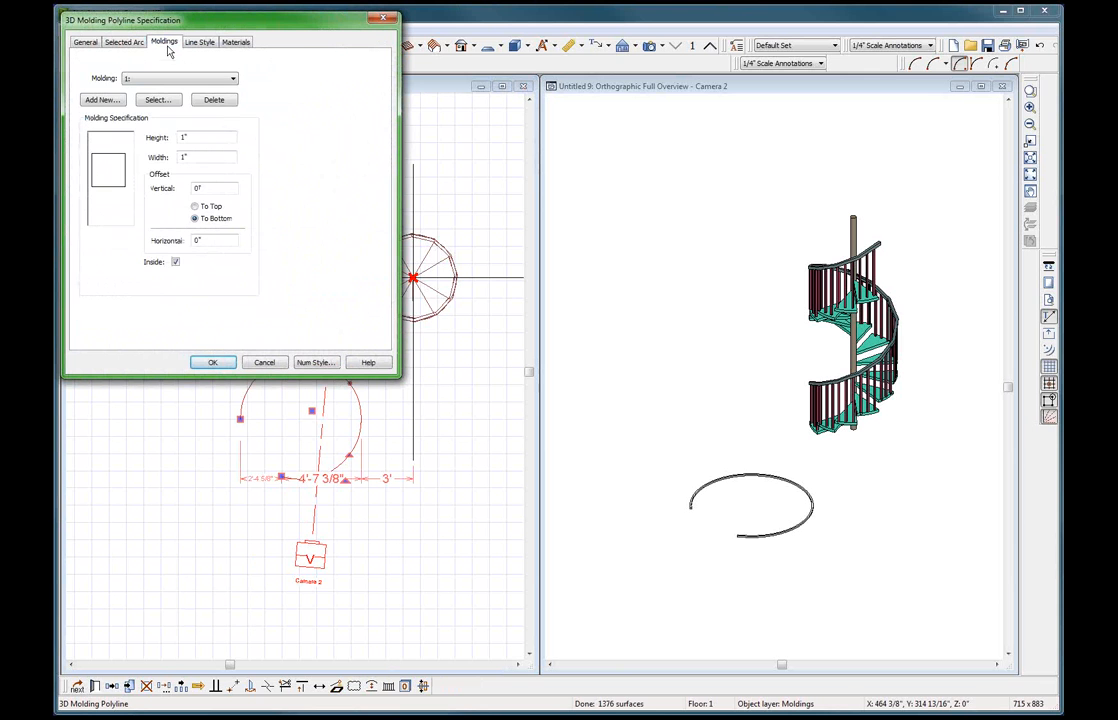
double_click(200, 137)
type("2")
key("Tab")
type("2")
left_click(211, 363)
Set the molding arc's radius to 30 inches with its center locked.
key("ctrl+e")
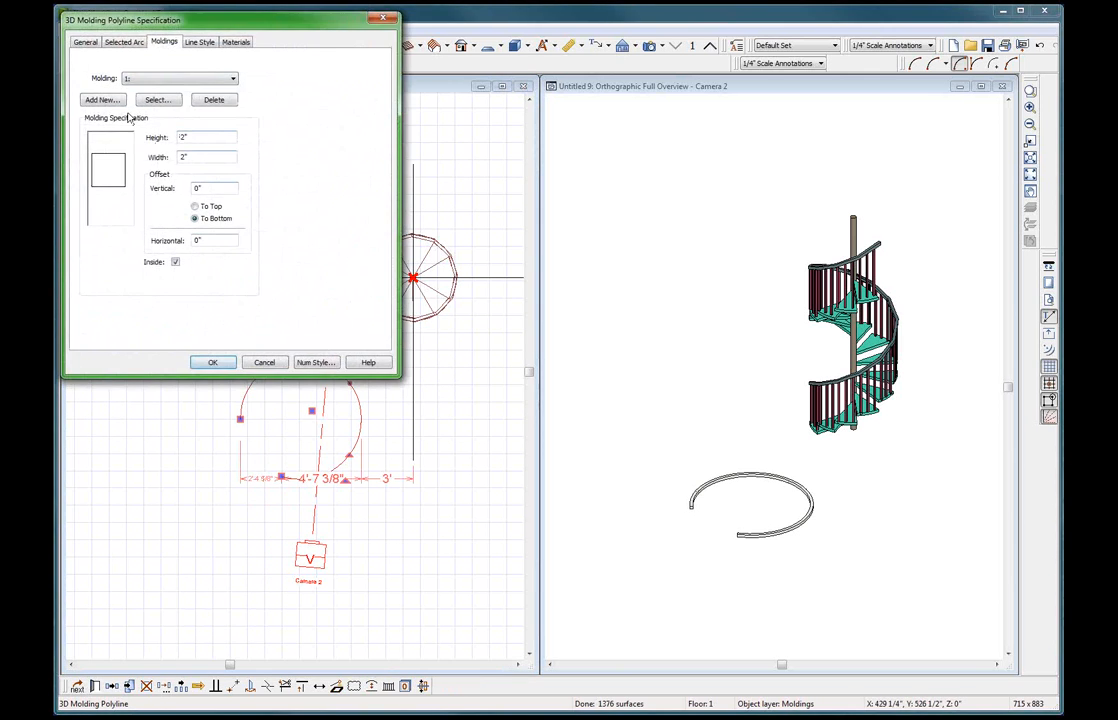
left_click(116, 45)
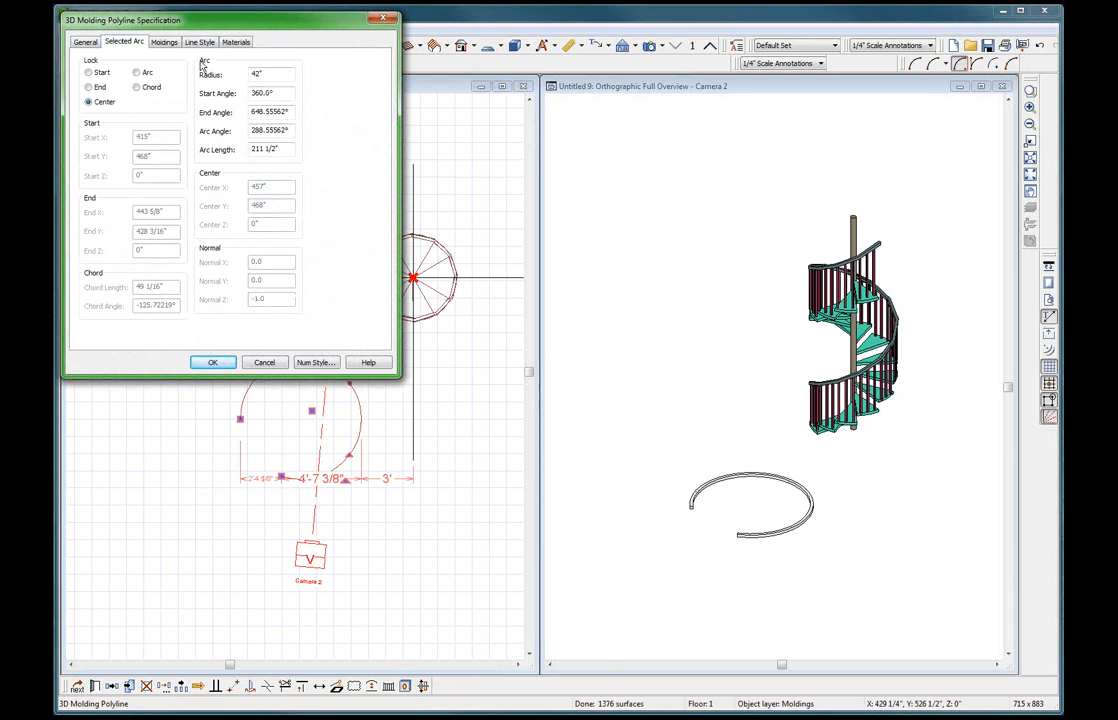
double_click(262, 74)
type("30.")
left_click(212, 362)
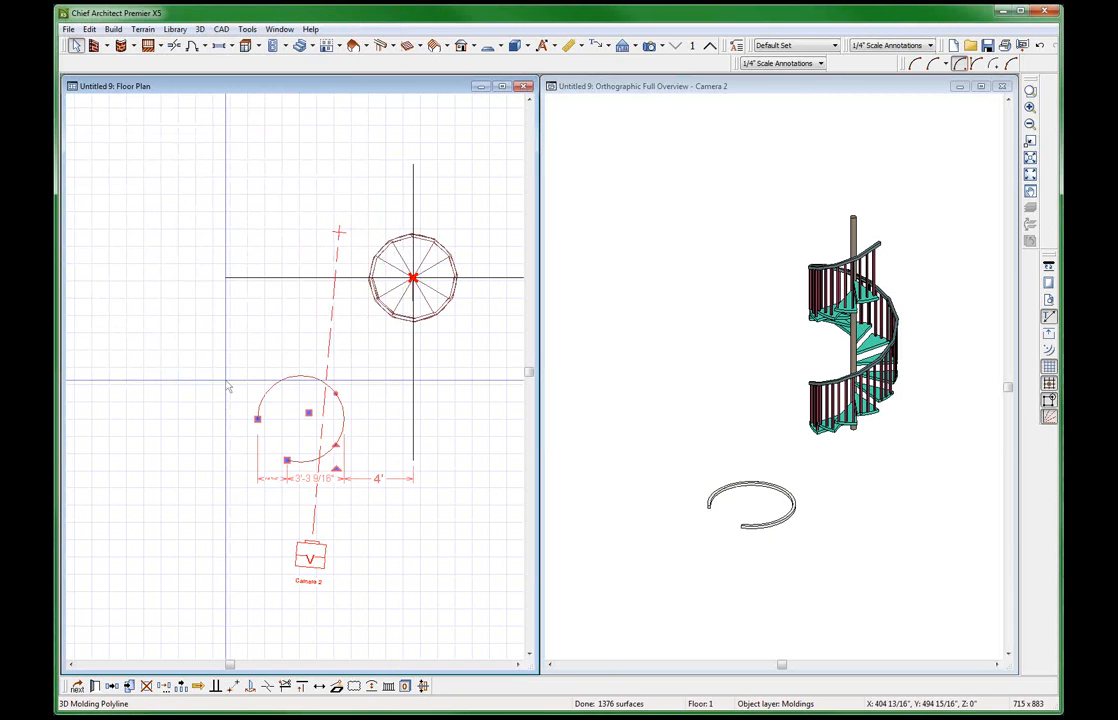
Lock the molding arc's start and set its End Z height to 72 inches.
key("ctrl+e")
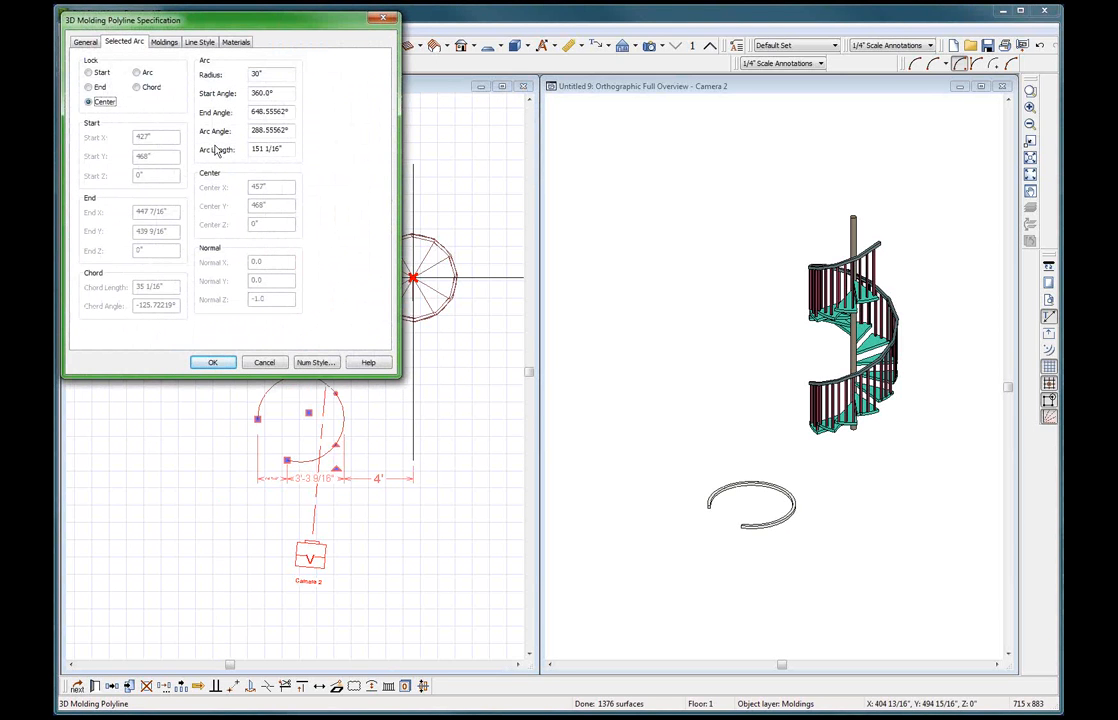
left_click(101, 73)
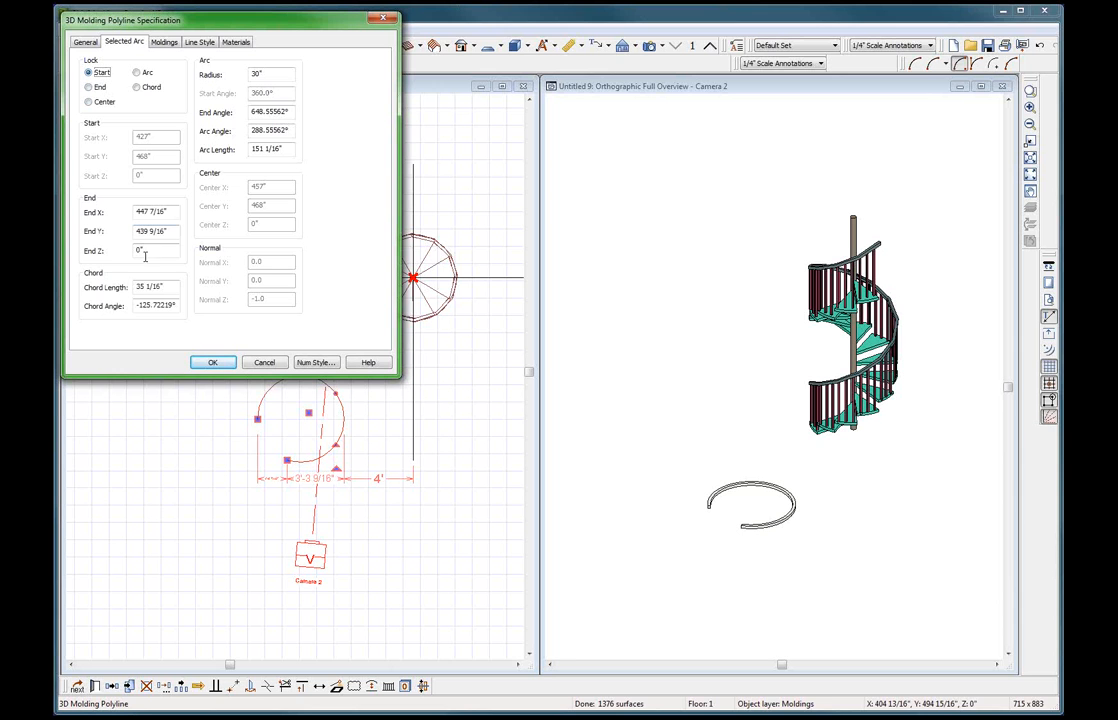
left_click_drag(145, 250, 103, 256)
type("72")
key("Return")
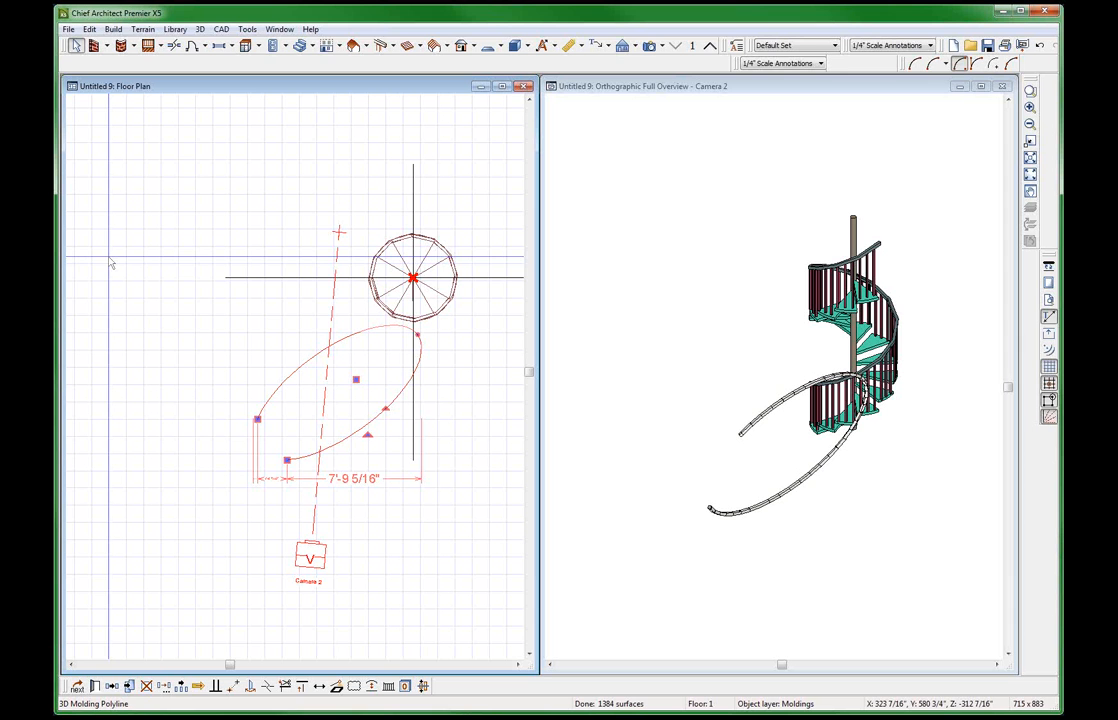
Move the molding polyline so its start point sits on the outer edge of the spiral staircase in the floor plan.
left_click(253, 423)
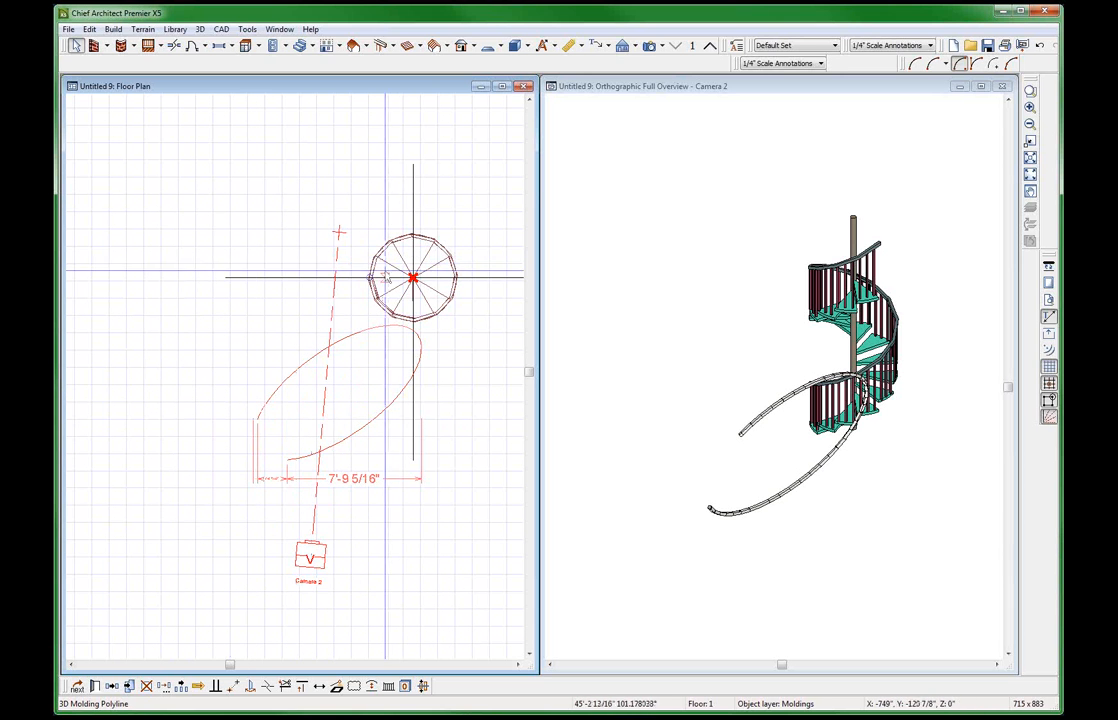
left_click(371, 277)
scroll(277, 457, "down", 2)
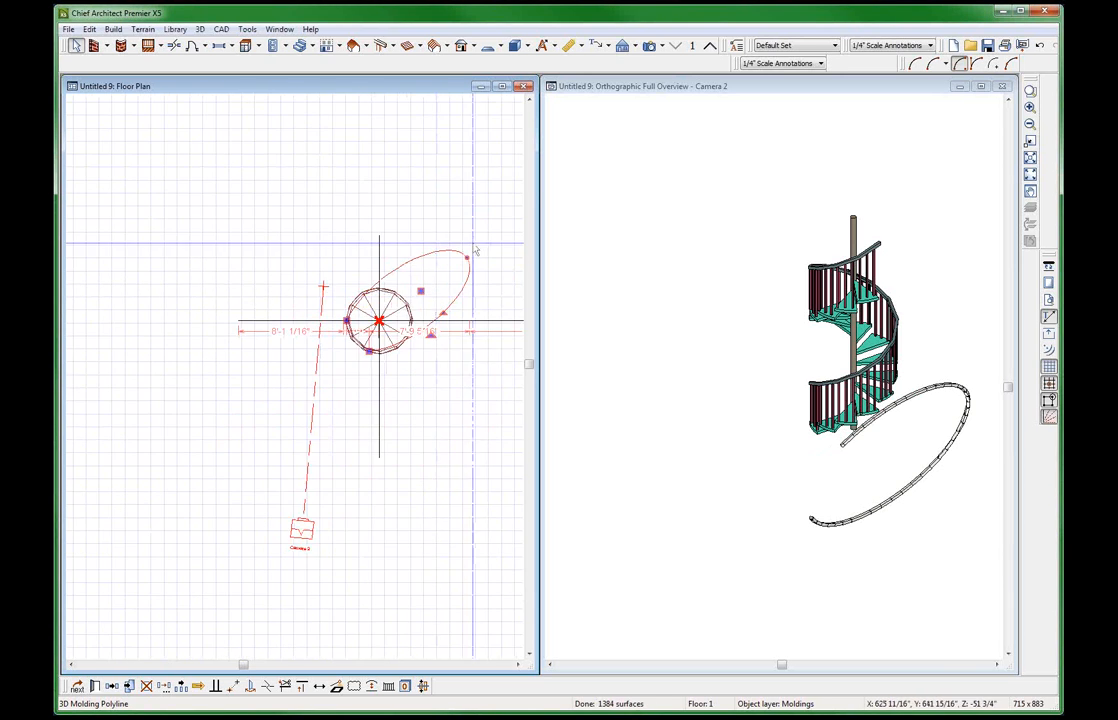
scroll(476, 251, "up", 2)
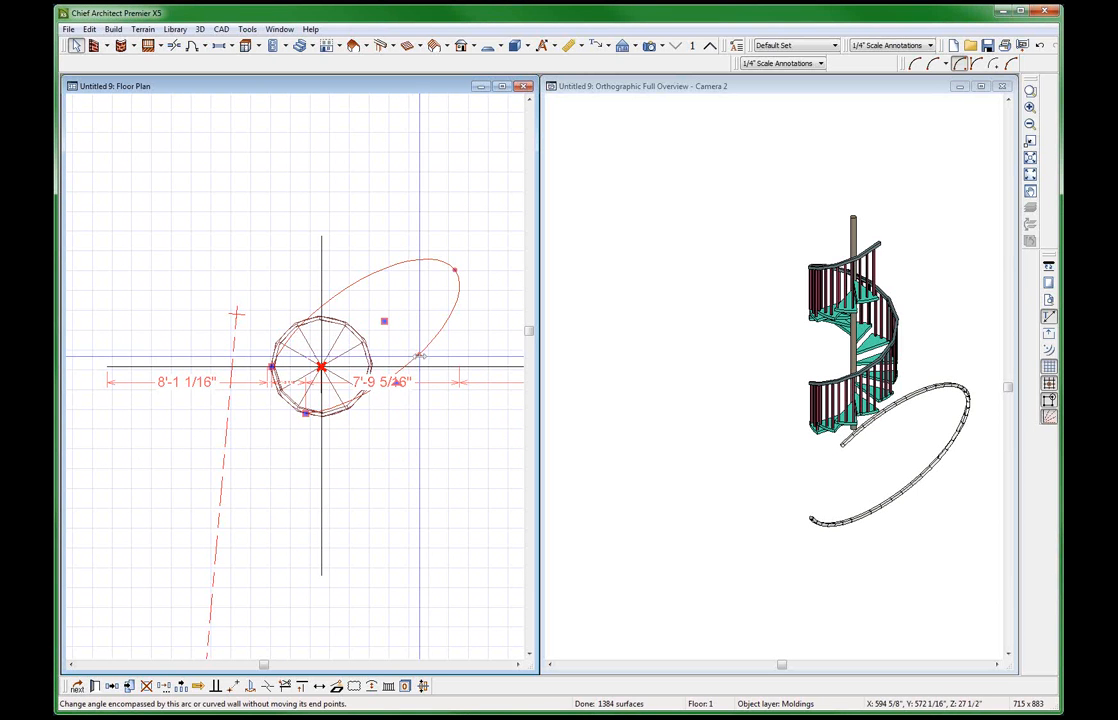
left_click_drag(420, 356, 450, 266)
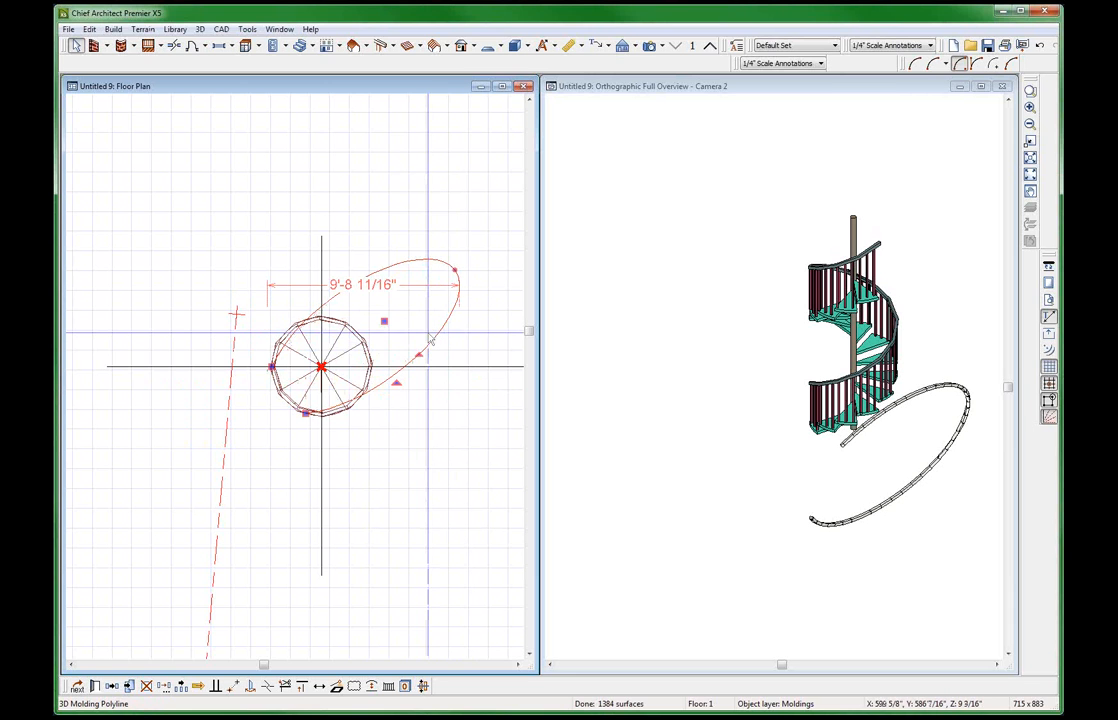
Examine the moved arc's start, end and center values under the Start and End locks.
double_click(224, 368)
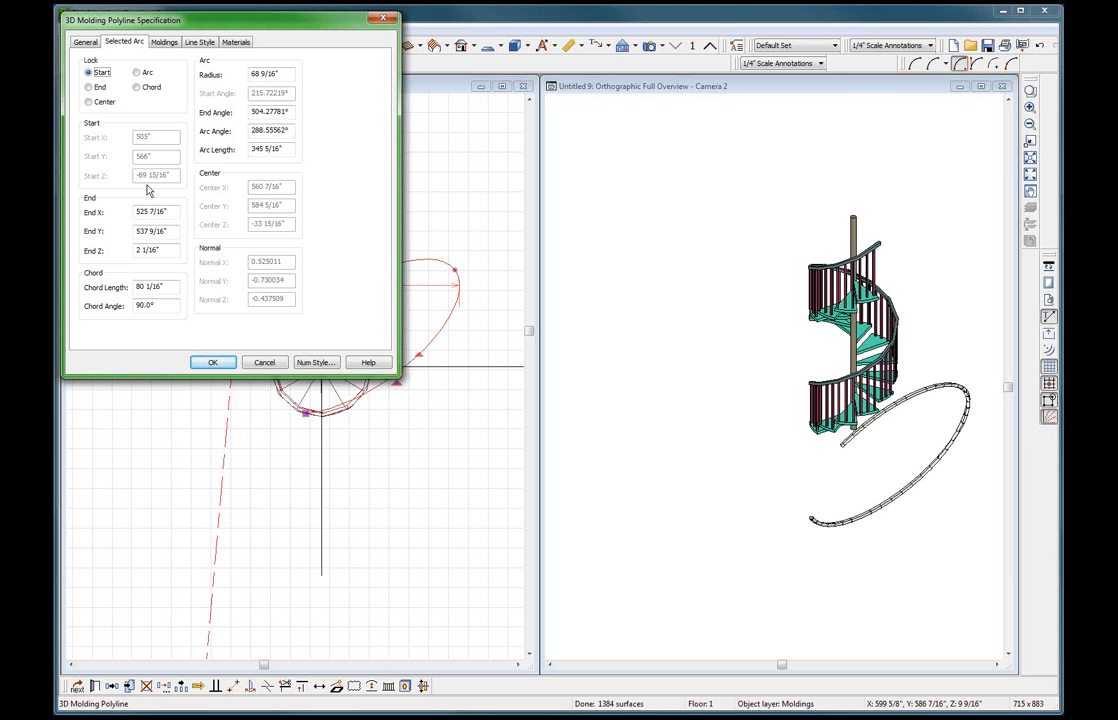
left_click(97, 91)
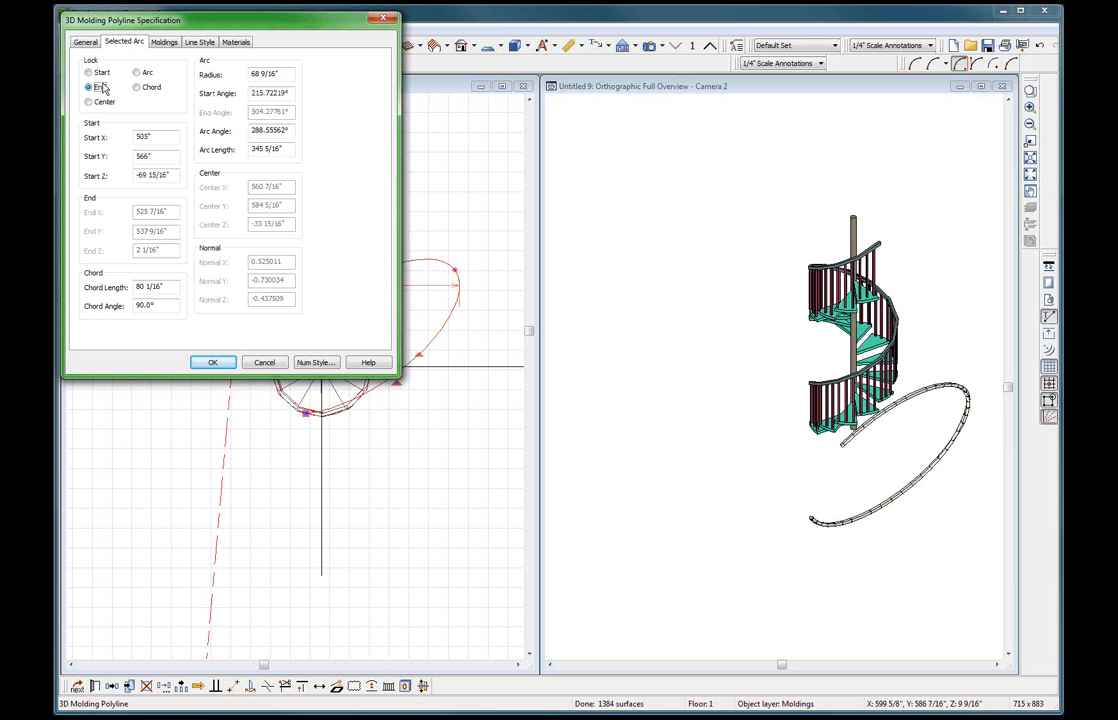
left_click(100, 74)
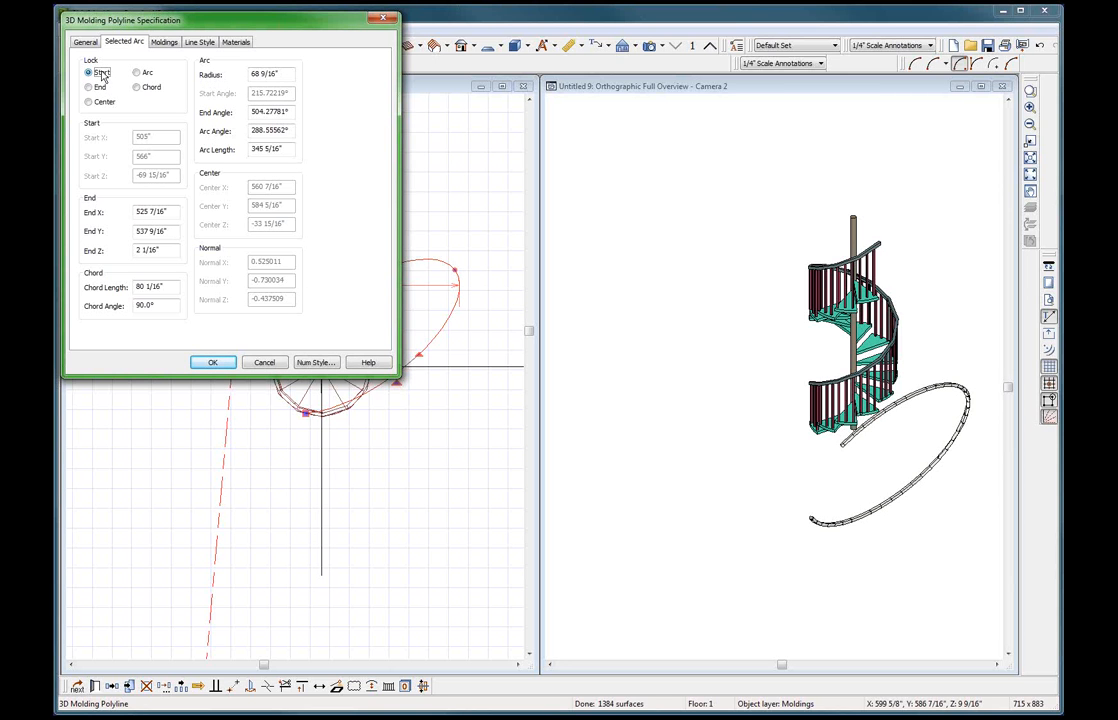
left_click(212, 362)
left_click(223, 515)
scroll(234, 510, "down", 2)
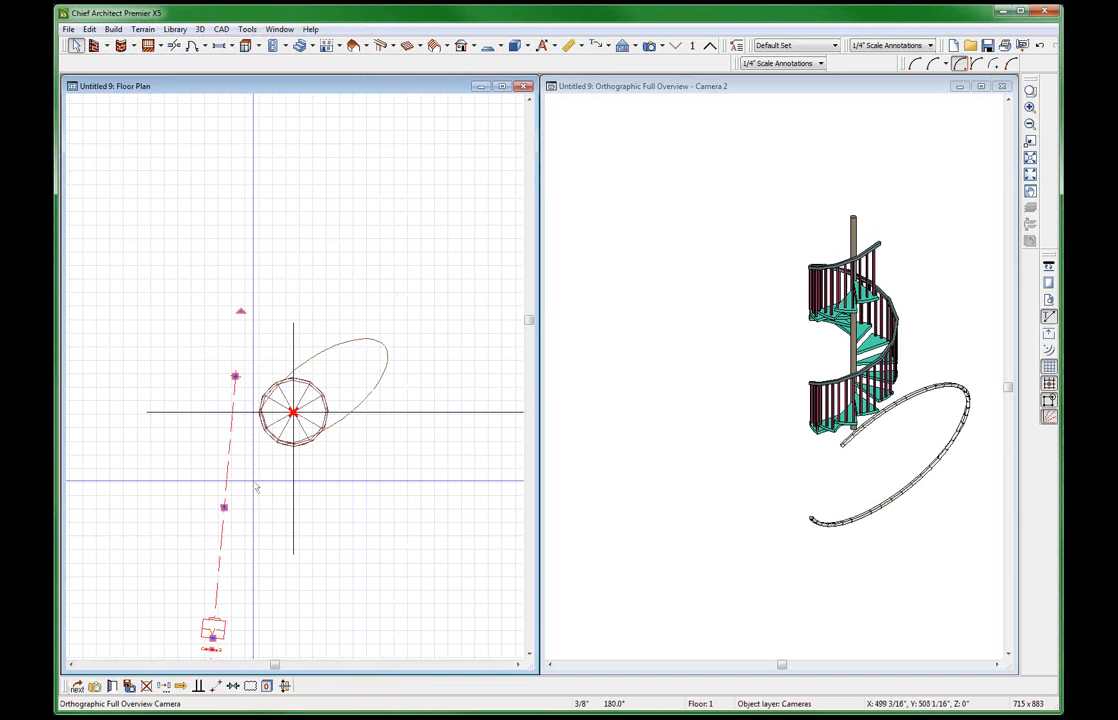
left_click(255, 238)
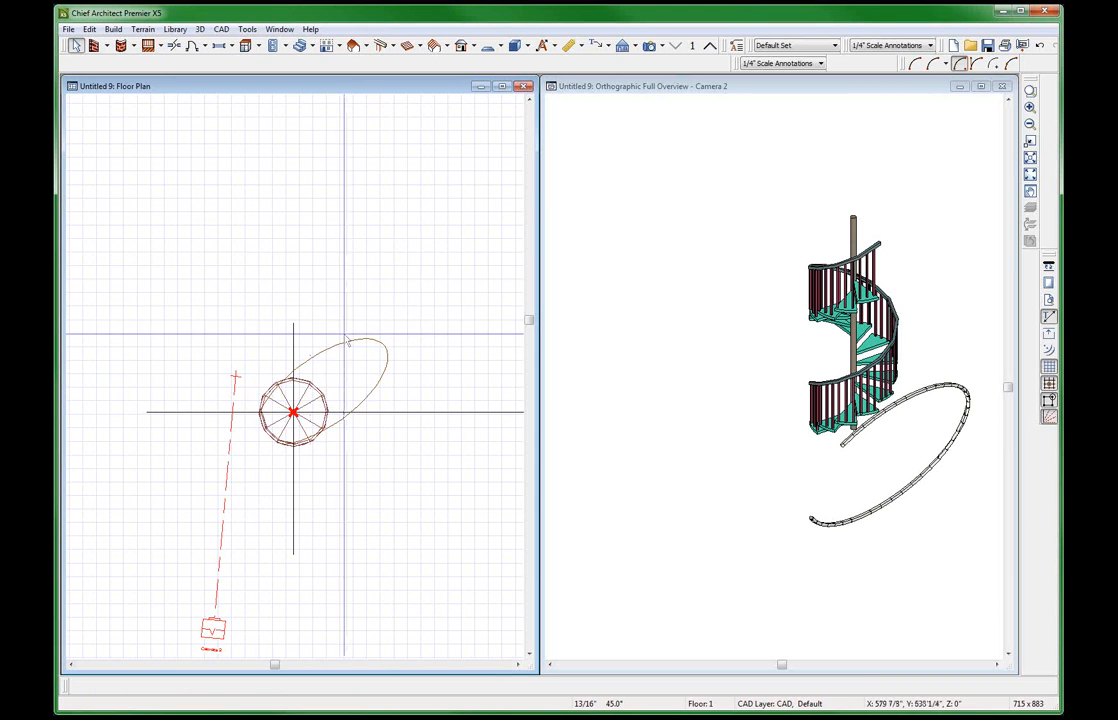
Set the molding arc's End Z to 0 with the start locked, and its Start Z to 0 with the arc locked.
left_click(384, 343)
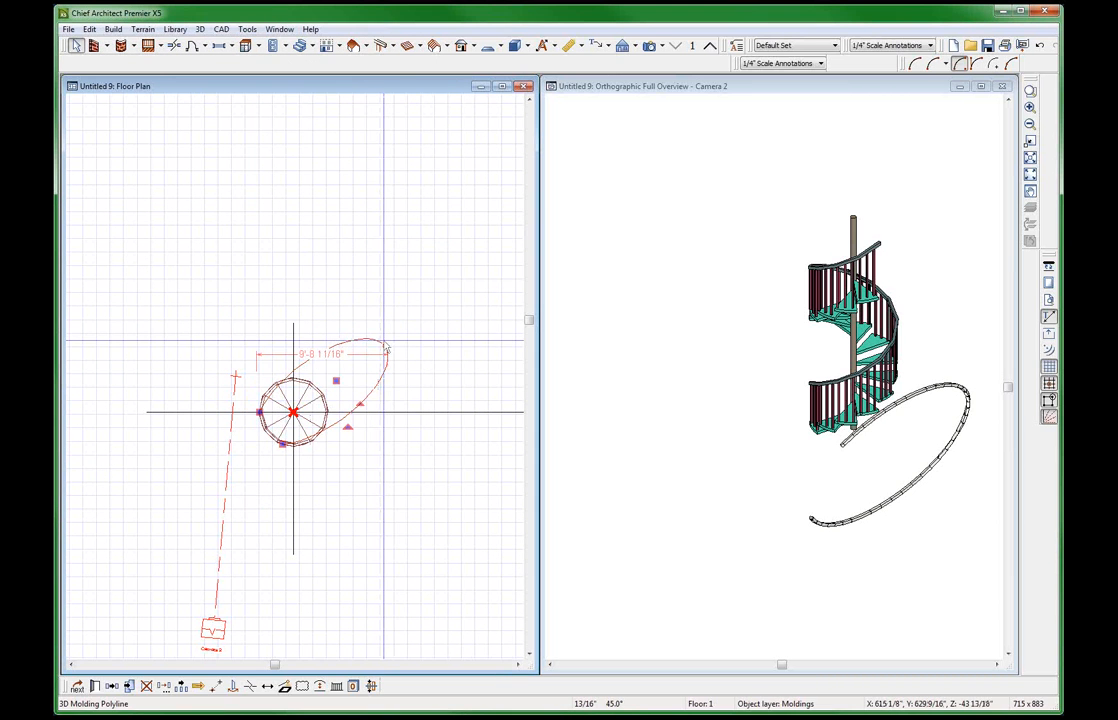
double_click(384, 343)
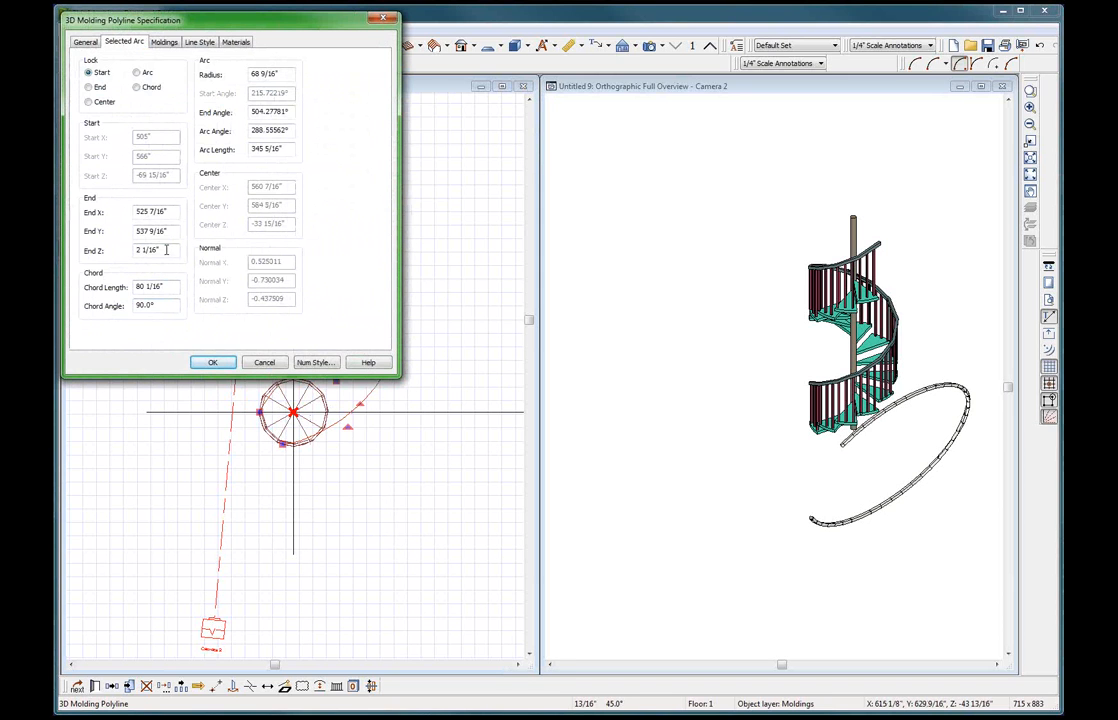
left_click_drag(166, 250, 97, 250)
type("0")
left_click(136, 72)
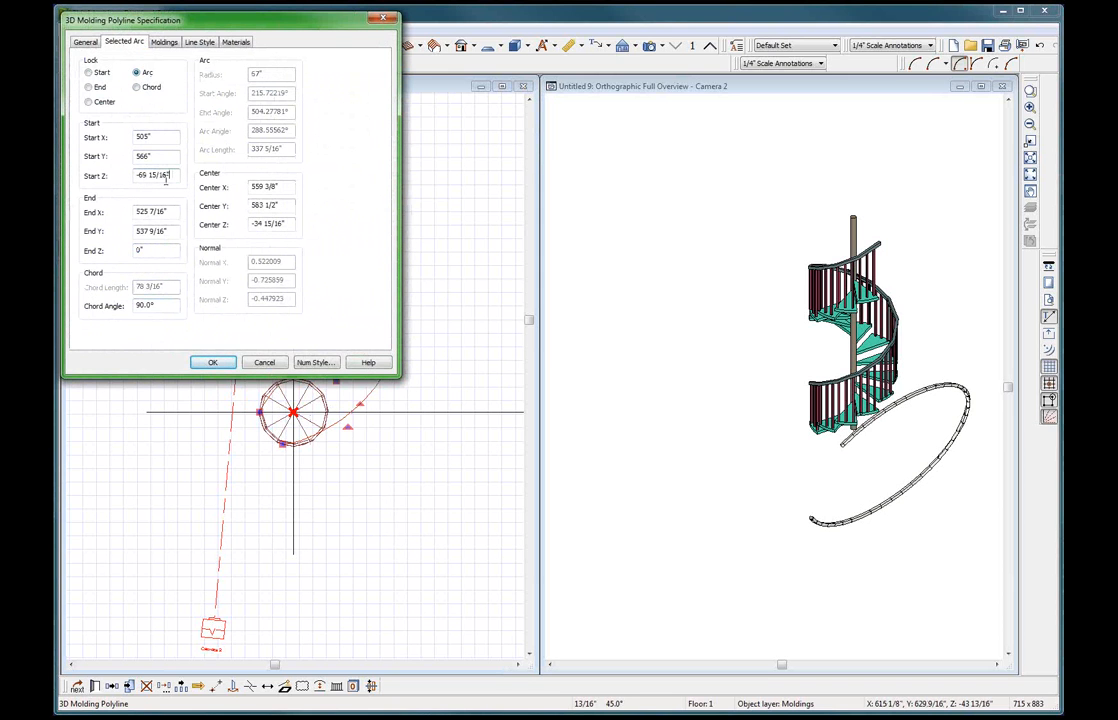
left_click_drag(168, 176, 92, 172)
type("0")
key("Return")
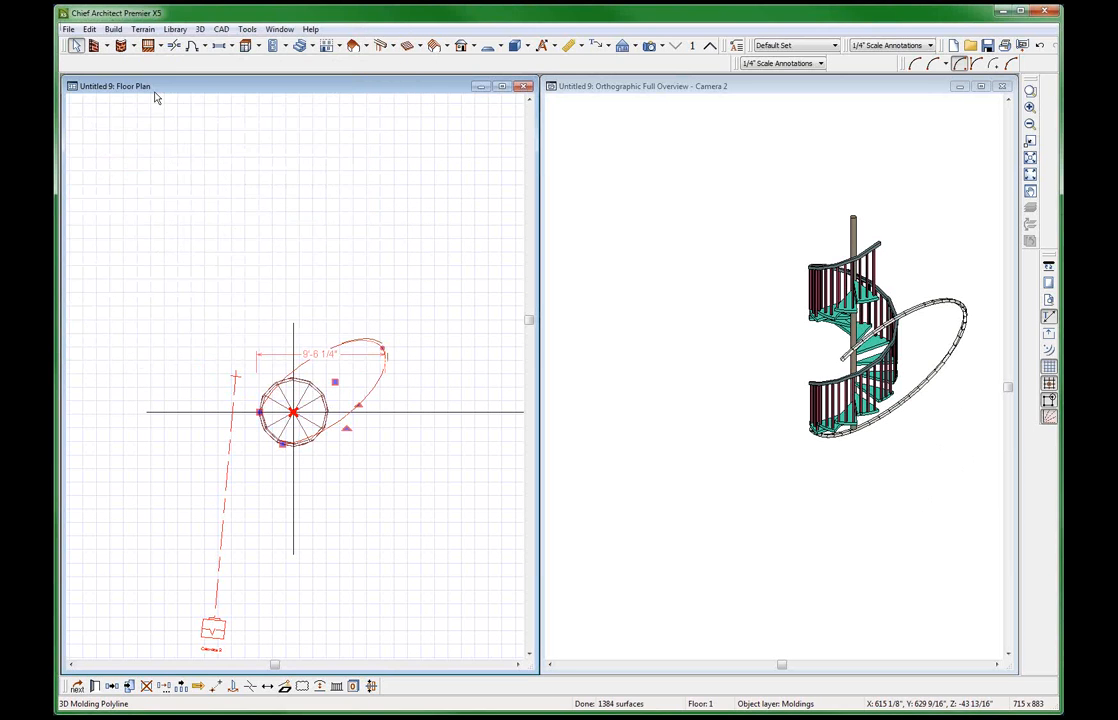
Try to set the molding arc's radius to 30 inches with the chord locked.
key("ctrl+e")
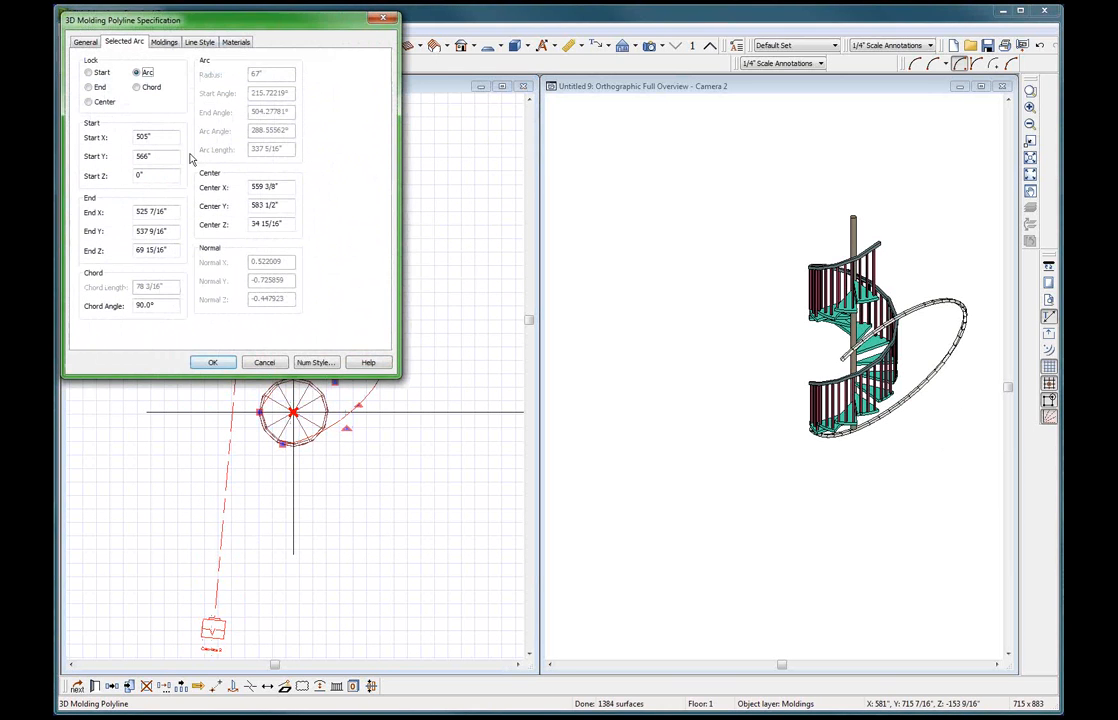
left_click(137, 88)
double_click(262, 74)
type("30")
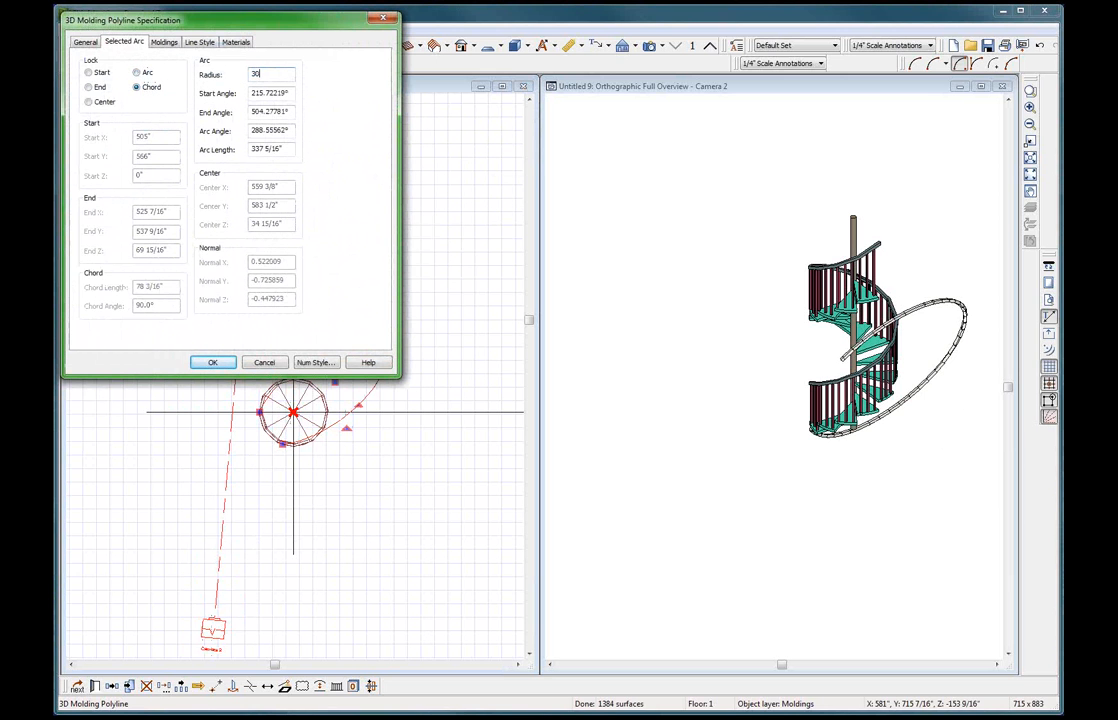
key("Return")
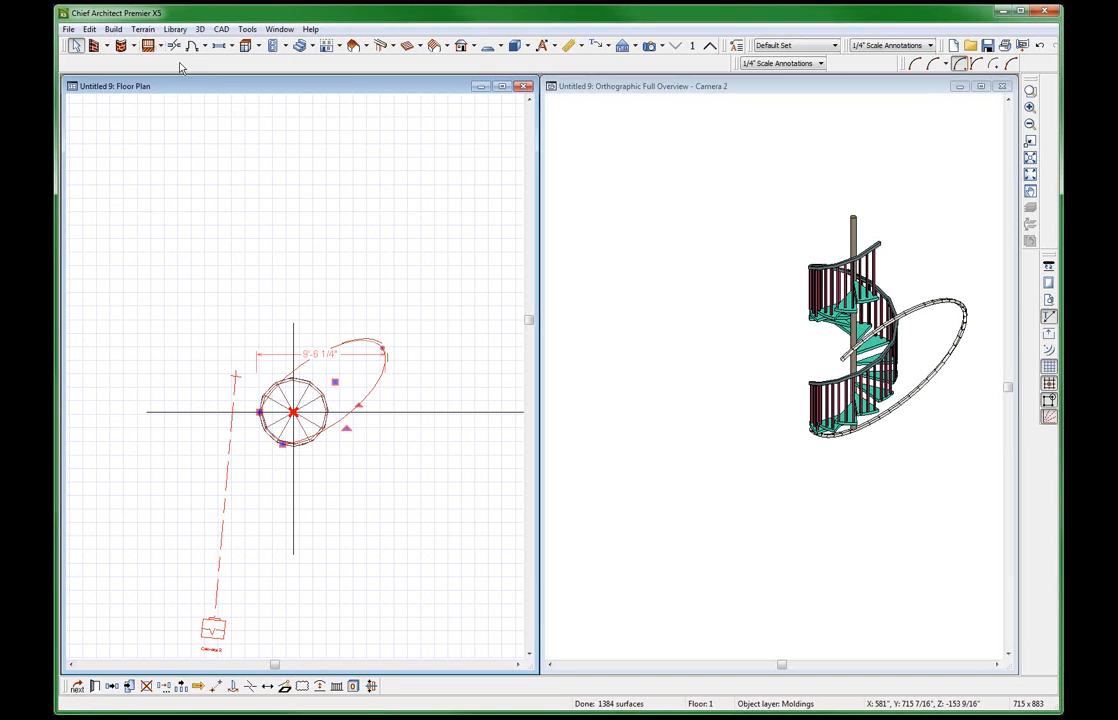
key("ctrl+e")
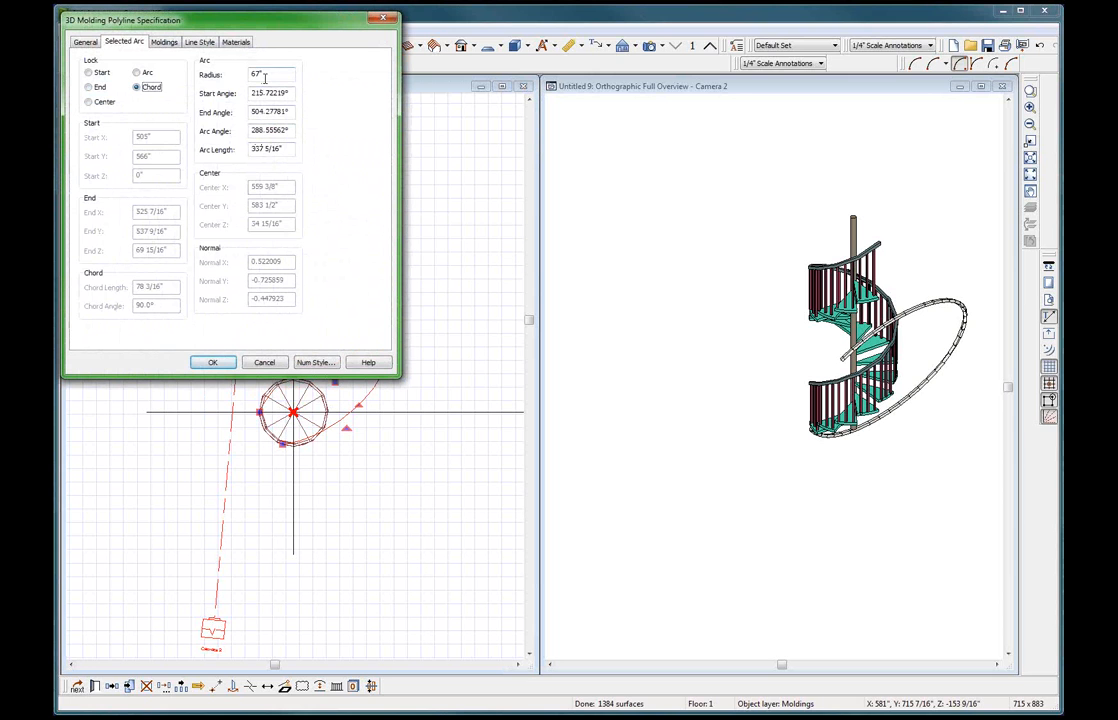
double_click(264, 75)
type("30")
key("Tab")
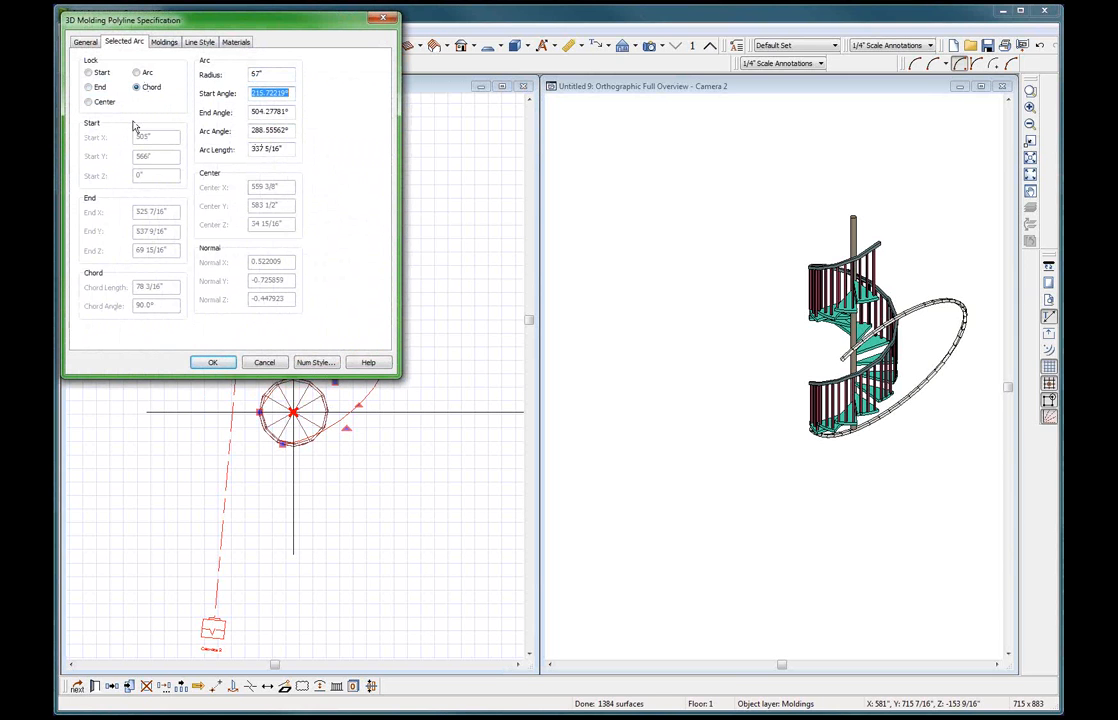
Set the molding arc's radius to 30 inches with its end locked, and deselect it in the floor plan.
left_click(99, 88)
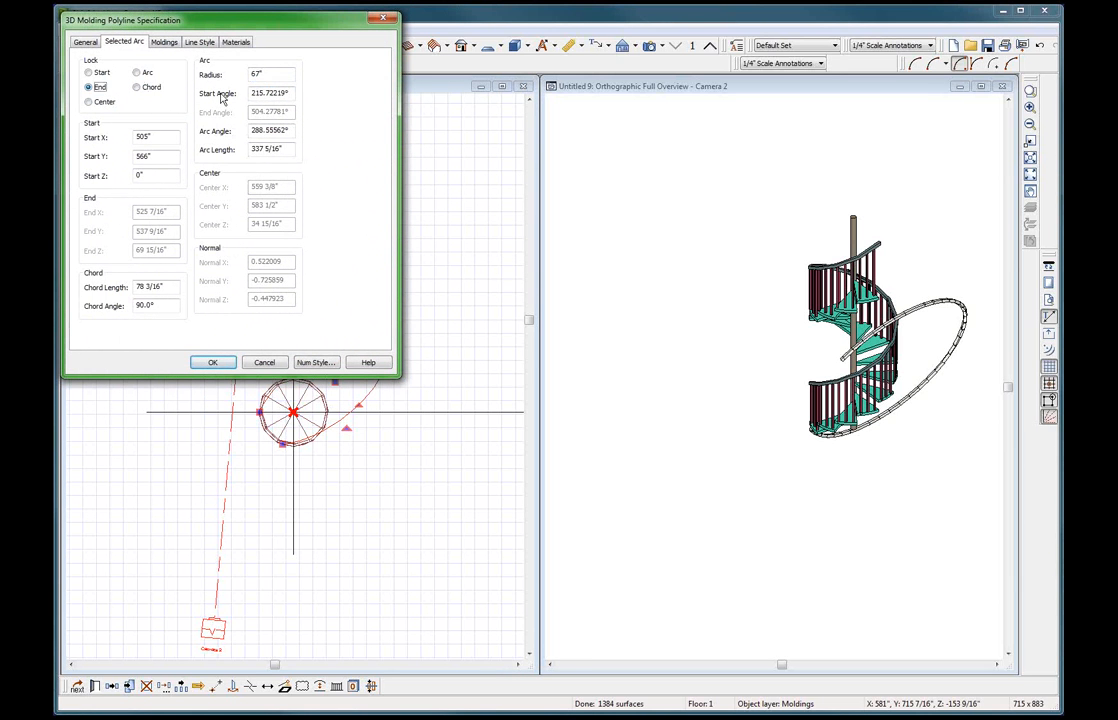
double_click(262, 74)
type("30")
key("Tab")
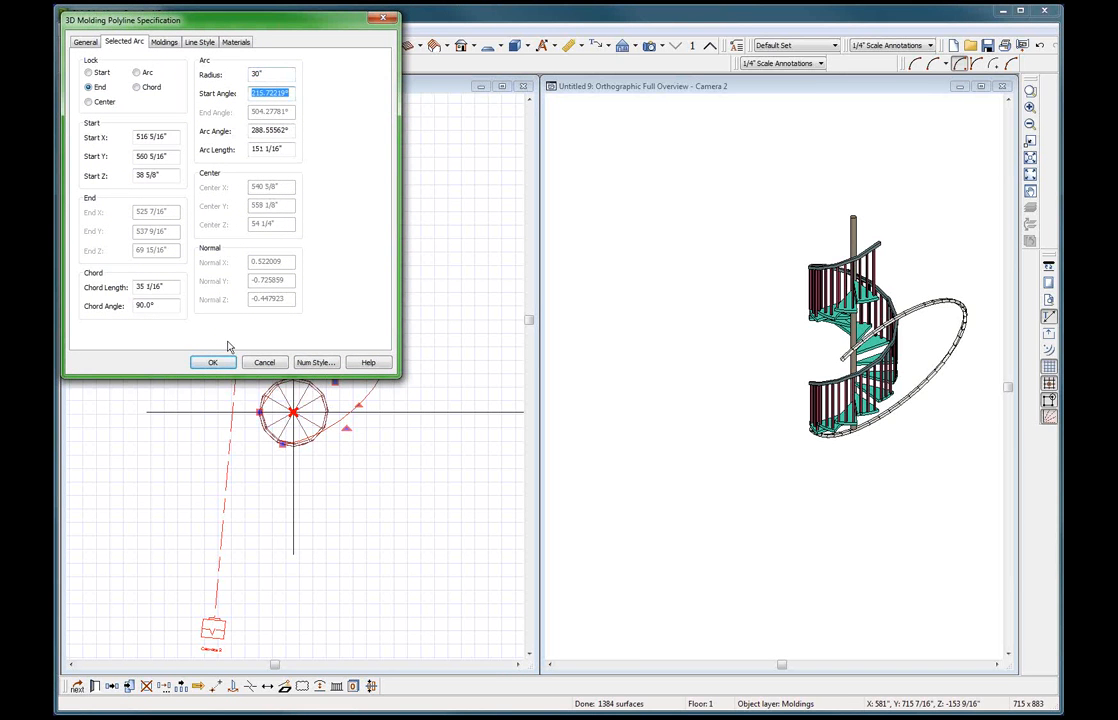
left_click(216, 362)
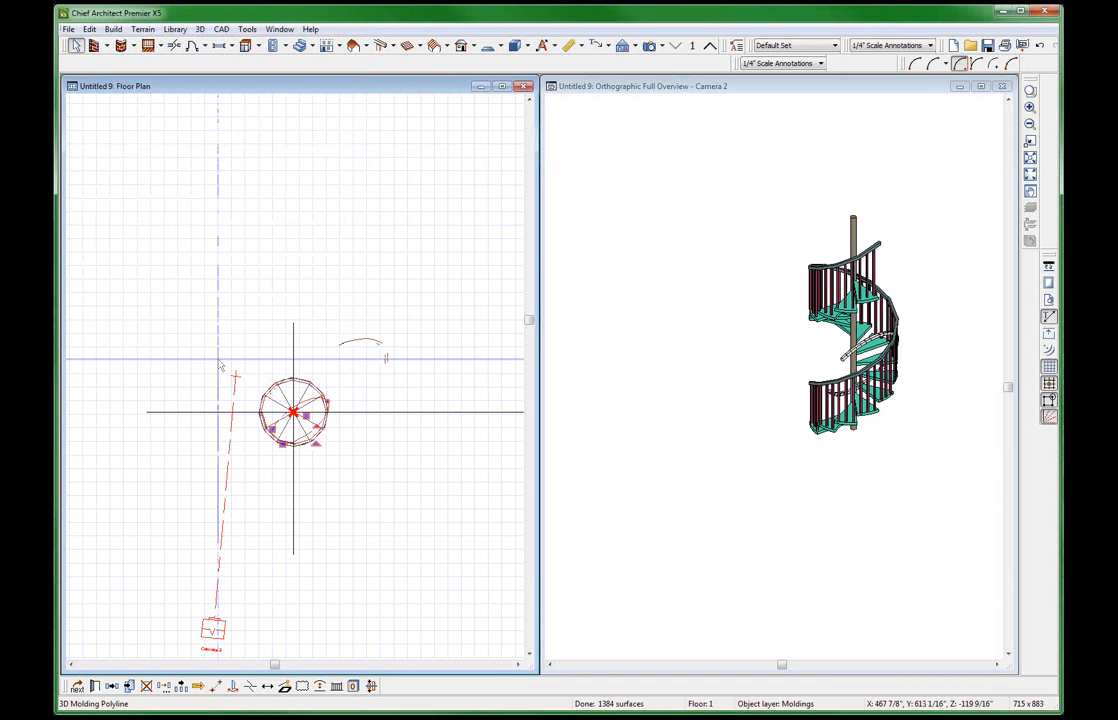
scroll(320, 415, "up", 2)
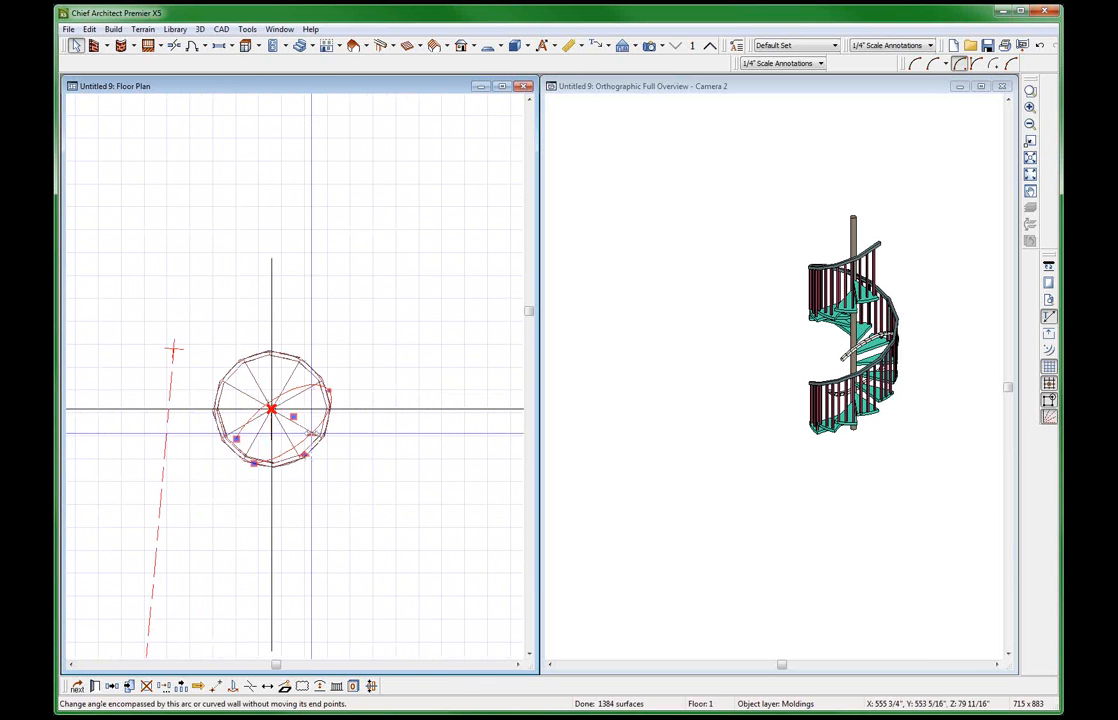
left_click_drag(311, 433, 300, 460)
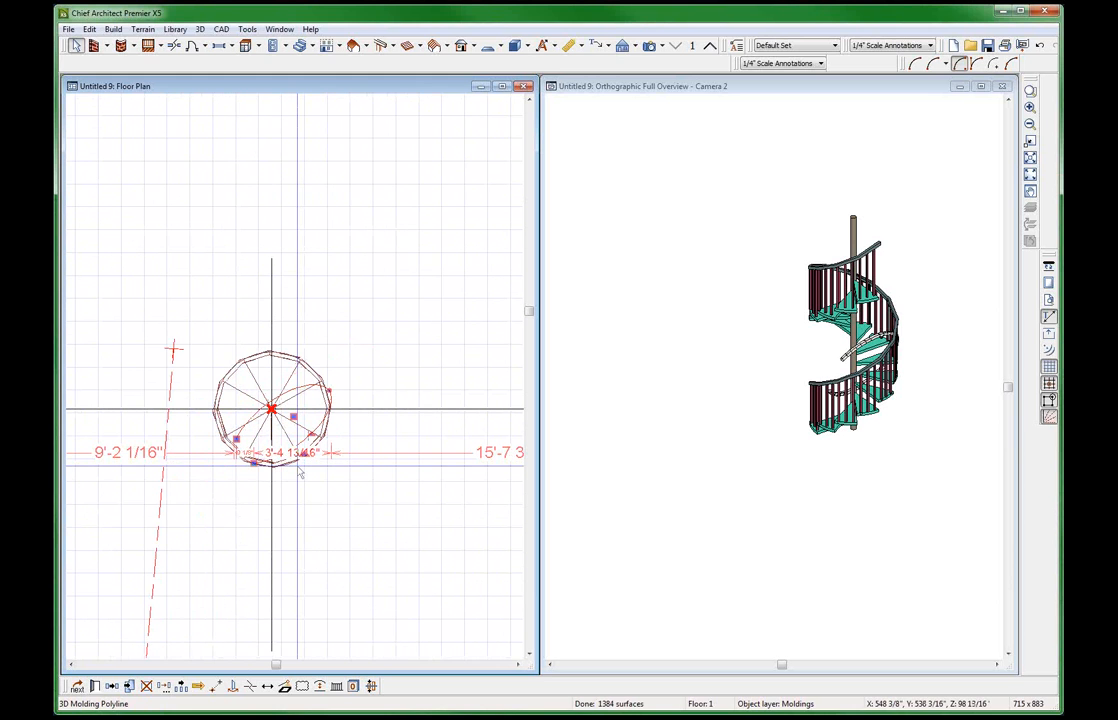
left_click(299, 347)
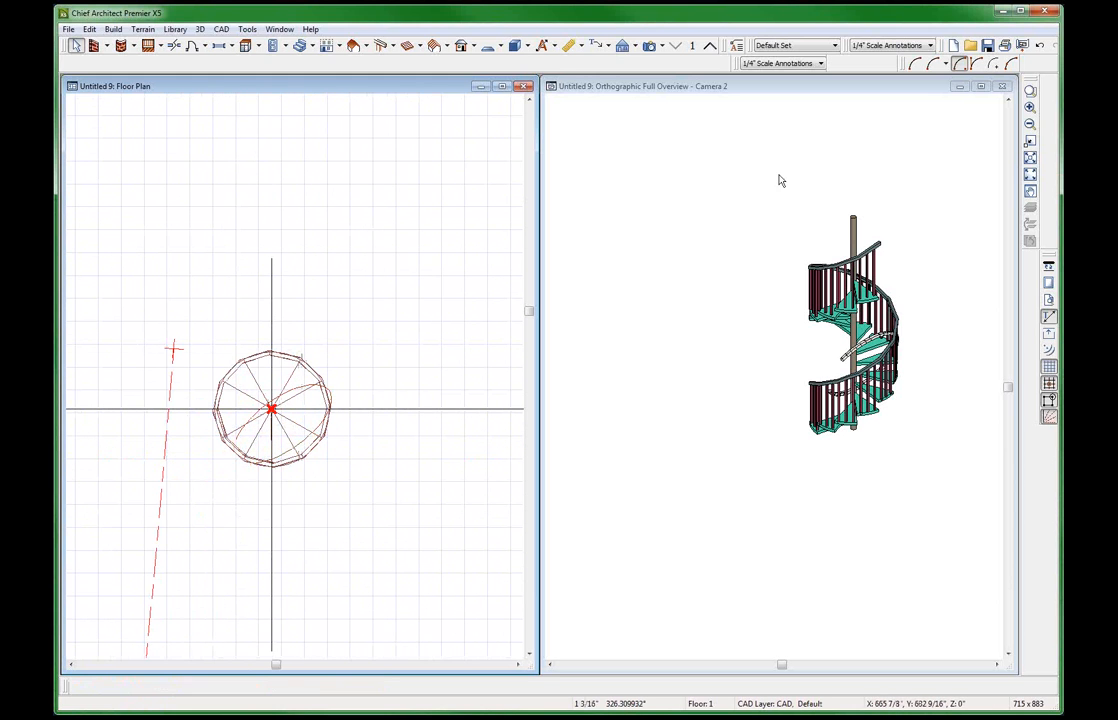